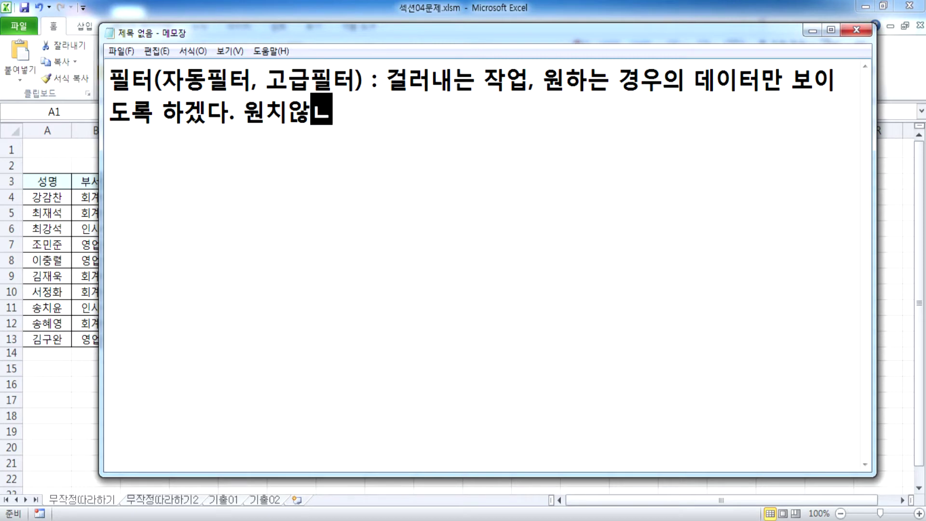
Complete the note's last sentence so it reads "원치않는 것은 보이지 않겠다." and start a new line
{"action": "type", "text": "보이지 ㅇ나"}
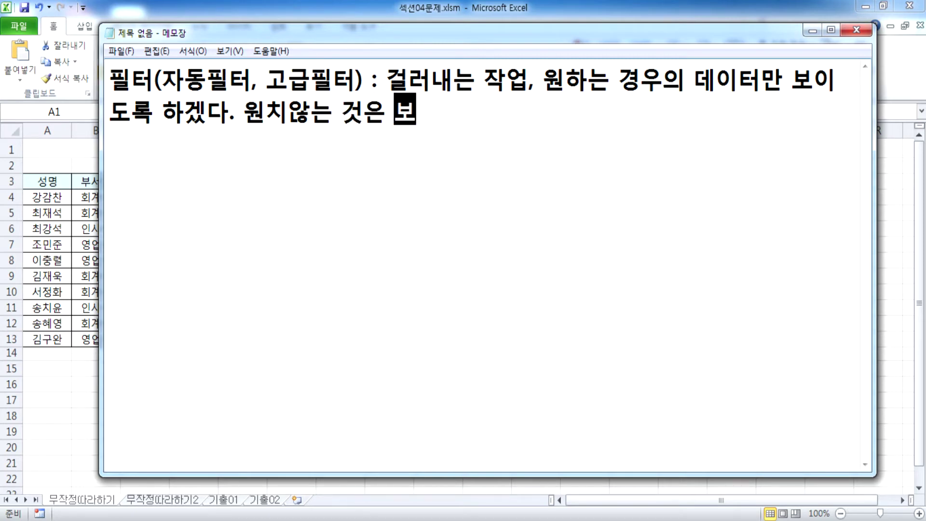
{"action": "key", "text": "BackSpace"}
{"action": "key", "text": "BackSpace"}
{"action": "key", "text": "BackSpace"}
{"action": "type", "text": "않겠ㄷㅏ."}
{"action": "key", "text": "Return"}
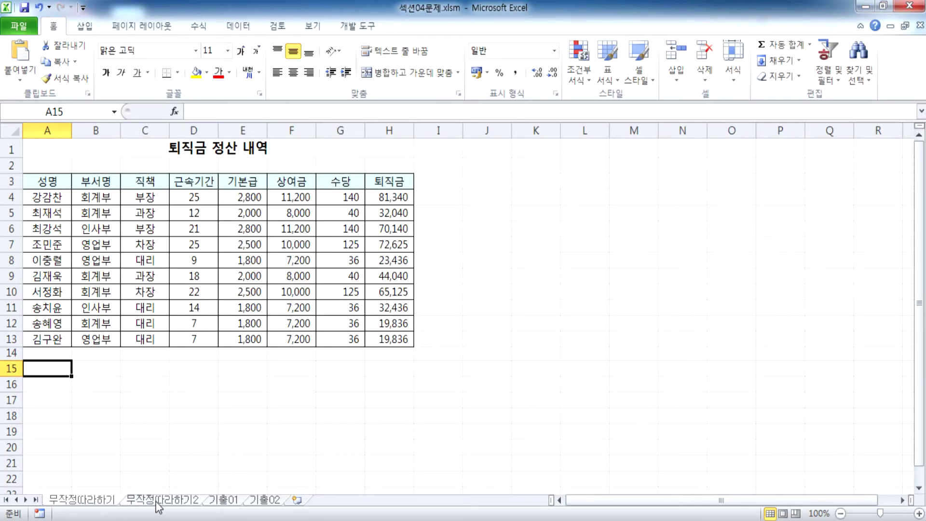
Look through the workbook's other worksheets and return to the 무작정따라하기 sheet
{"action": "key", "text": "ctrl+Home"}
{"action": "left_click", "coordinate": [242, 501]}
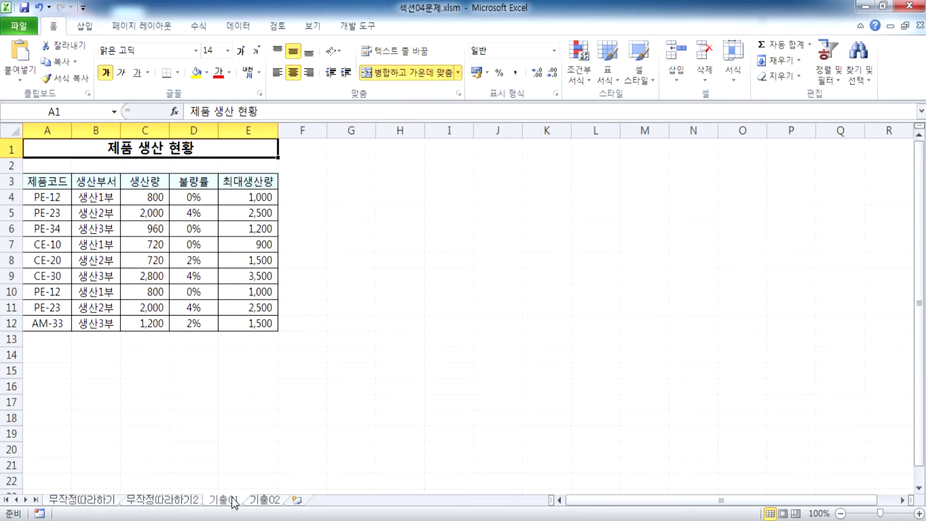
{"action": "left_click", "coordinate": [227, 500]}
{"action": "left_click", "coordinate": [193, 501]}
{"action": "left_click", "coordinate": [159, 500]}
{"action": "left_click", "coordinate": [90, 501]}
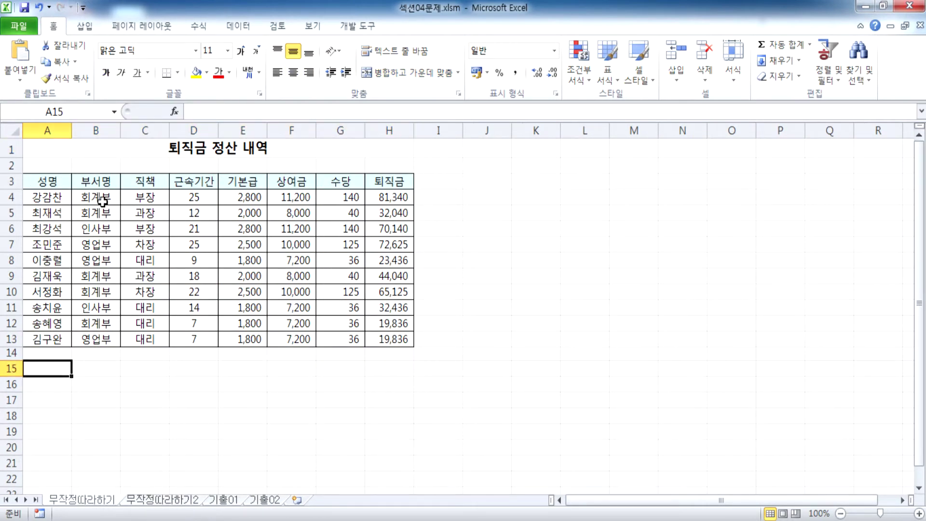
Examine the 근속기간 column row by row to pick out the employees with long service
{"action": "left_click", "coordinate": [206, 196]}
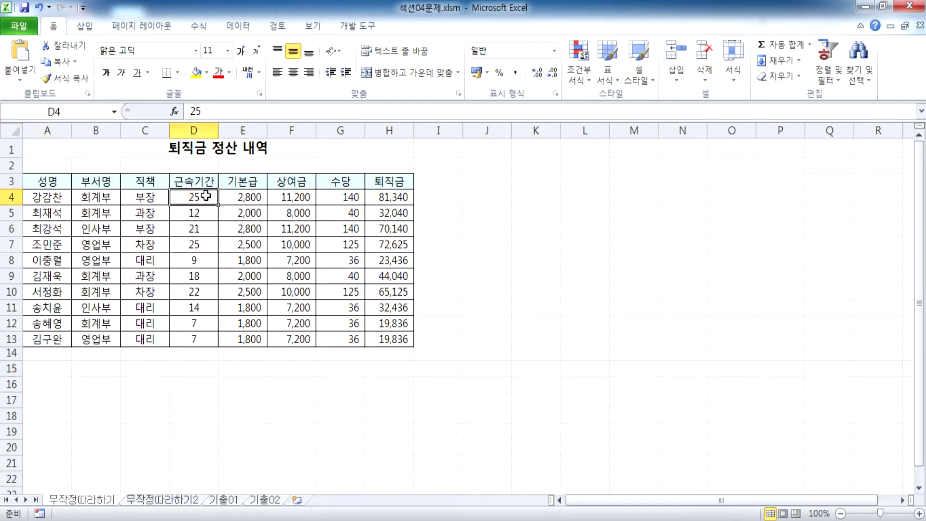
{"action": "left_click", "coordinate": [199, 228]}
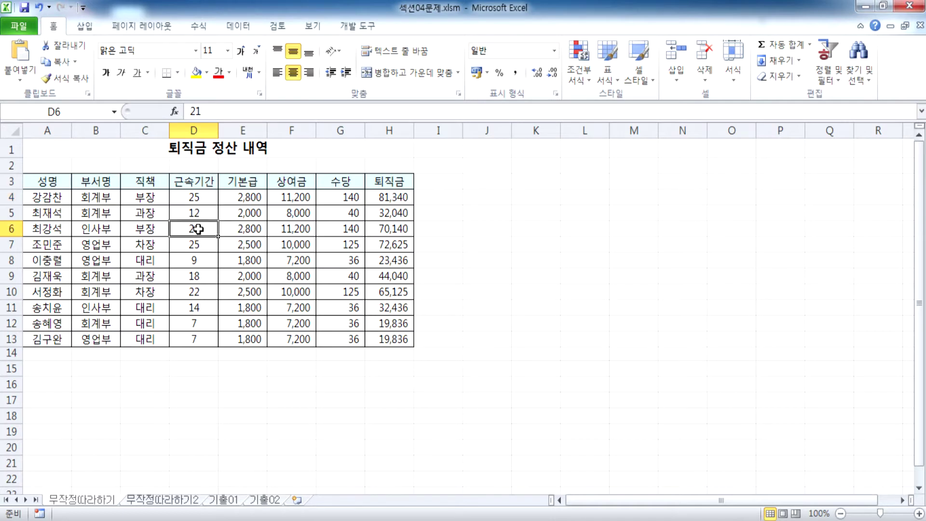
{"action": "left_click", "coordinate": [198, 245]}
{"action": "left_click", "coordinate": [199, 273]}
{"action": "left_click", "coordinate": [199, 291]}
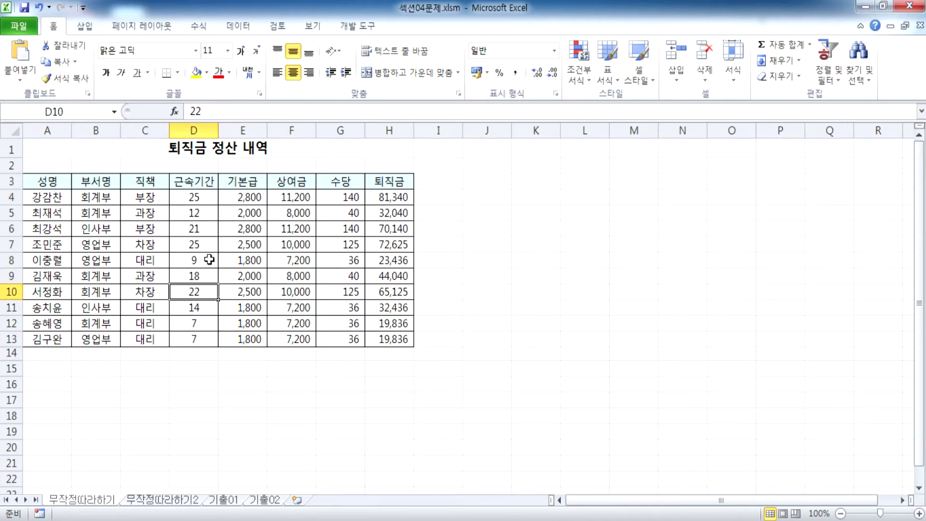
{"action": "left_click", "coordinate": [193, 196]}
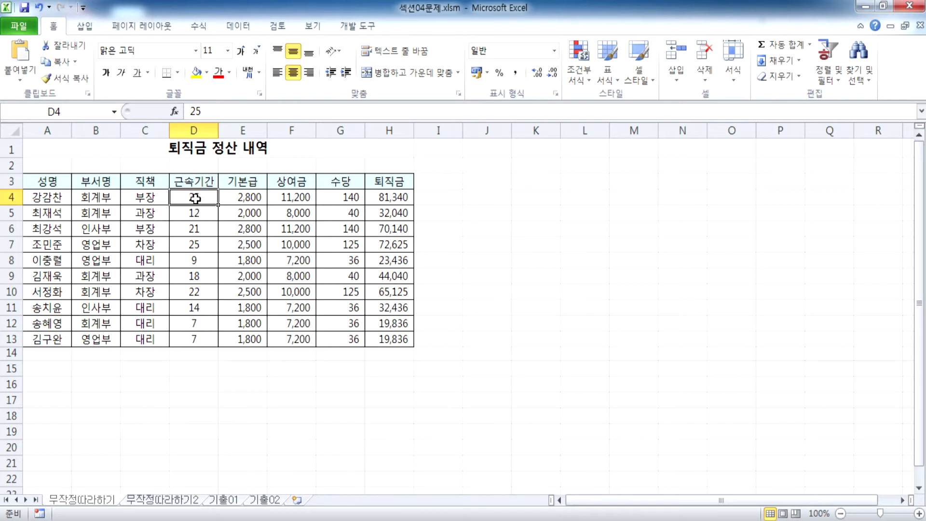
{"action": "left_click", "coordinate": [200, 229]}
{"action": "left_click", "coordinate": [200, 243]}
{"action": "left_click", "coordinate": [198, 275]}
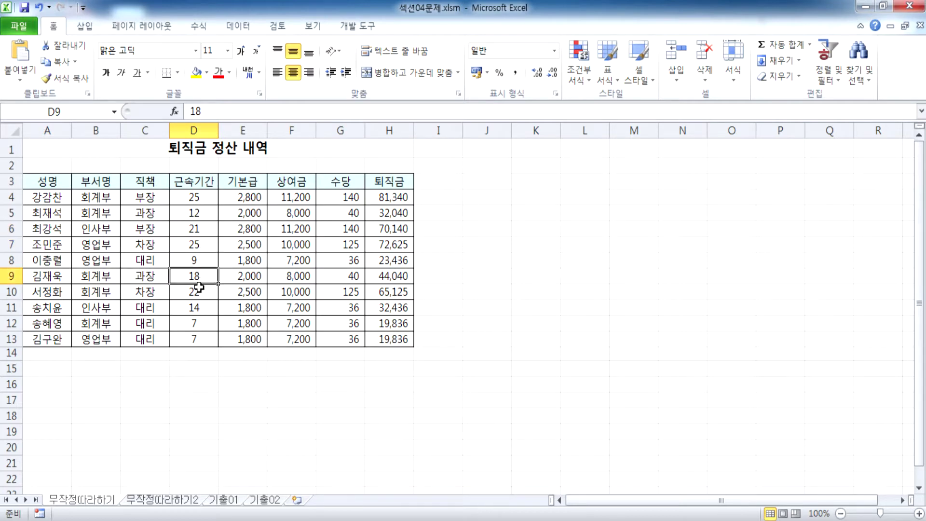
{"action": "left_click", "coordinate": [198, 289]}
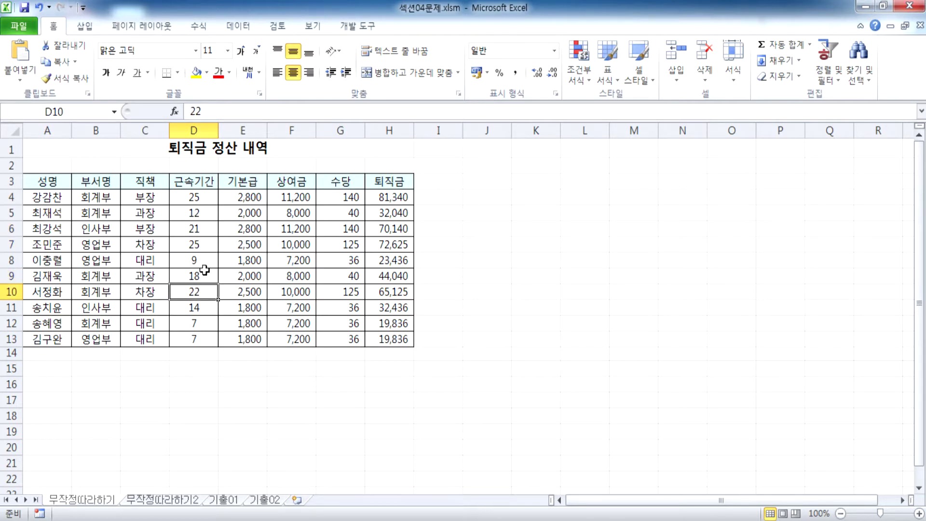
Review the data records in A4:H13 and go down the 근속기간 column to its last row
{"action": "left_click_drag", "start_coordinate": [41, 201], "coordinate": [371, 337]}
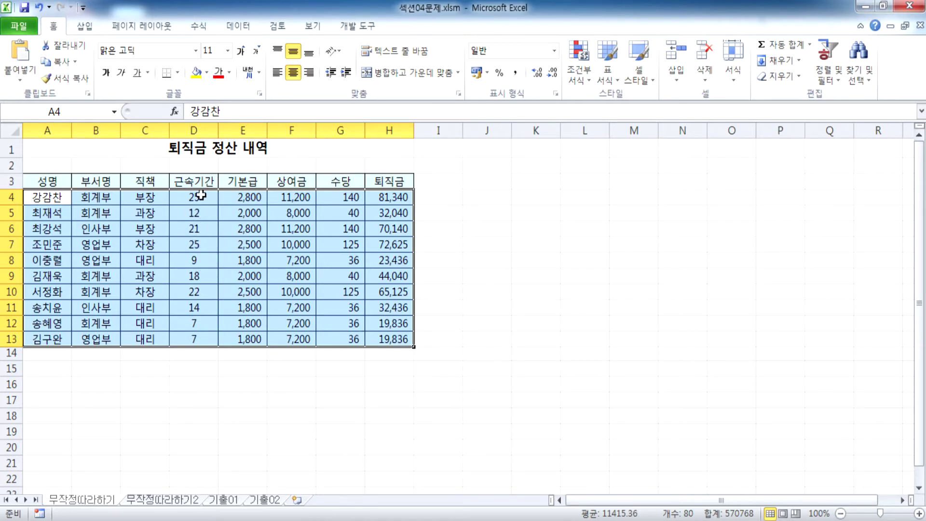
{"action": "left_click", "coordinate": [200, 197]}
{"action": "scroll", "coordinate": [199, 311], "scroll_direction": "down", "scroll_amount": 3}
{"action": "left_click", "coordinate": [197, 193]}
{"action": "scroll", "coordinate": [184, 316], "scroll_direction": "down", "scroll_amount": 2}
{"action": "scroll", "coordinate": [184, 316], "scroll_direction": "up", "scroll_amount": 5}
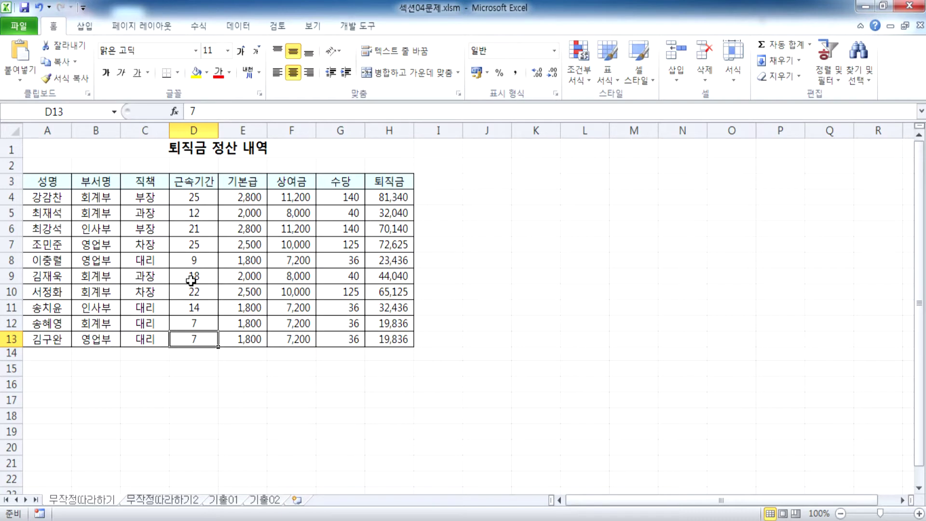
Turn on AutoFilter for the 퇴직금 정산 내역 table and enlarge the sheet view to 145%
{"action": "left_click_drag", "start_coordinate": [47, 183], "coordinate": [395, 342]}
{"action": "left_click", "coordinate": [120, 213]}
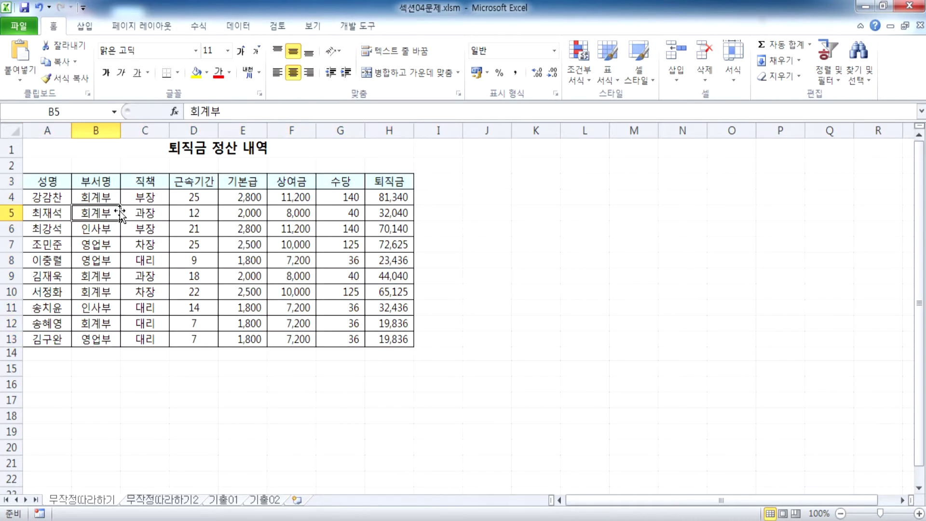
{"action": "left_click", "coordinate": [233, 26]}
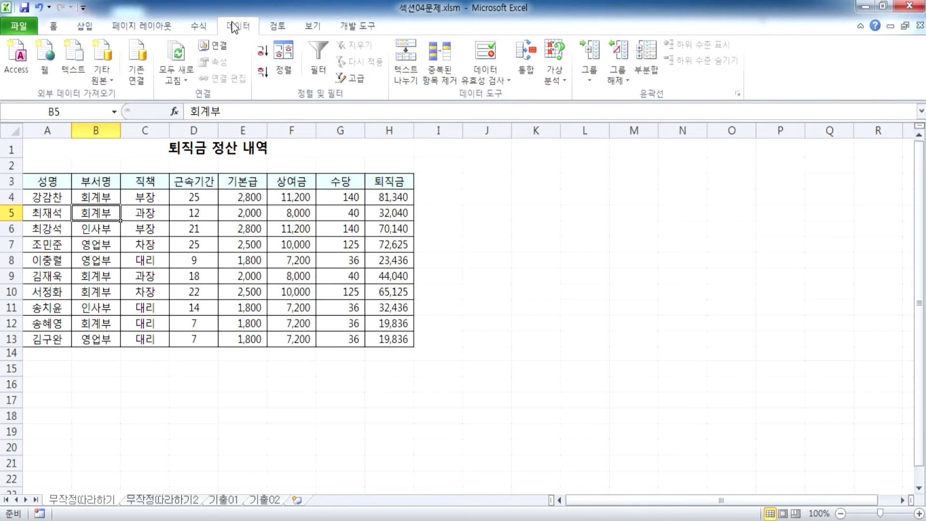
{"action": "left_click", "coordinate": [320, 60]}
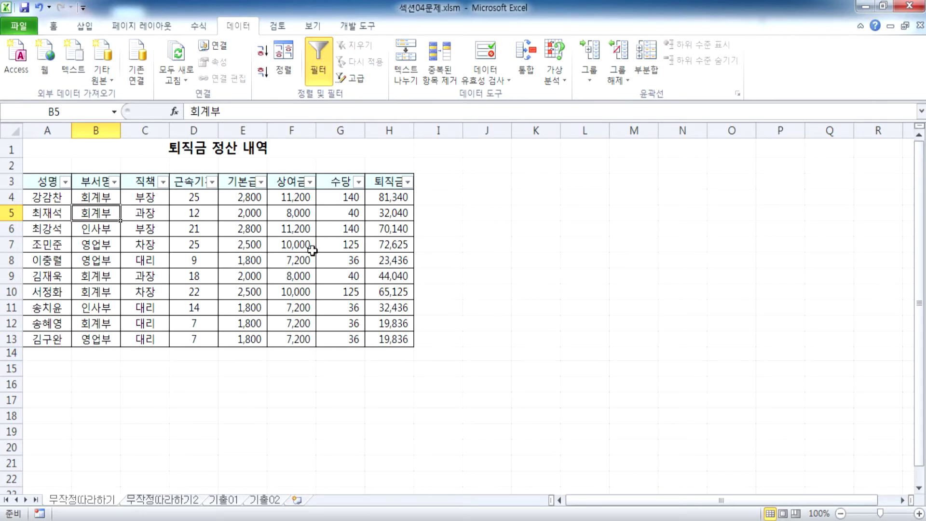
{"action": "scroll", "coordinate": [101, 266], "scroll_direction": "up", "scroll_amount": 3}
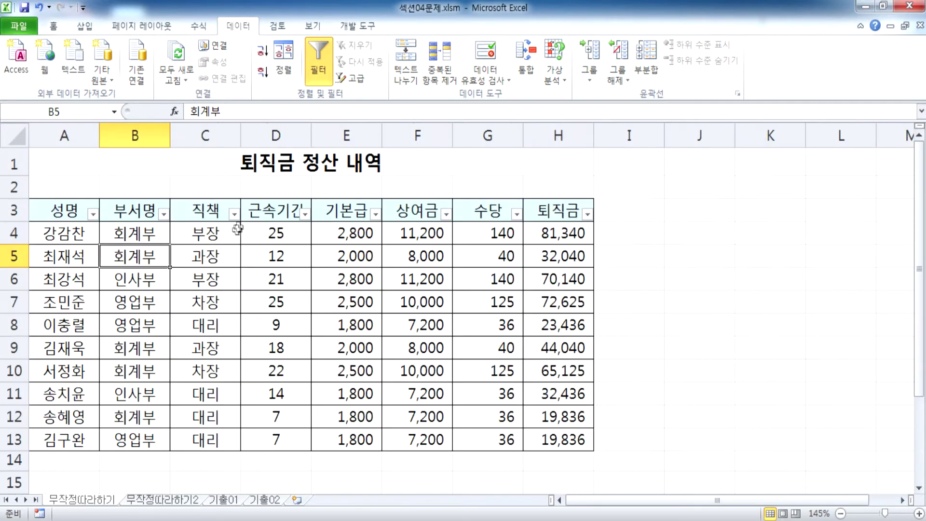
Filter the 근속기간 column for values greater than or equal to 15 and select the filtered values in that column
{"action": "left_click", "coordinate": [305, 214]}
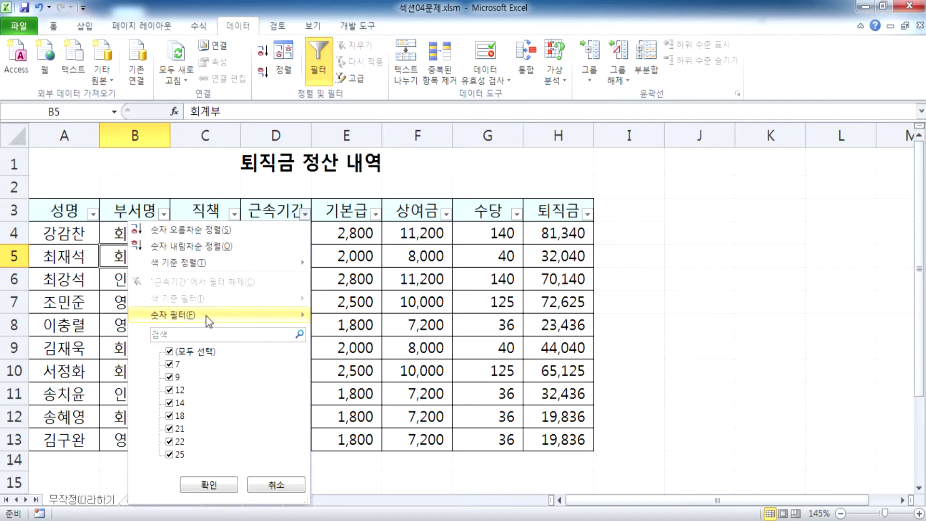
{"action": "mouse_move", "coordinate": [190, 319]}
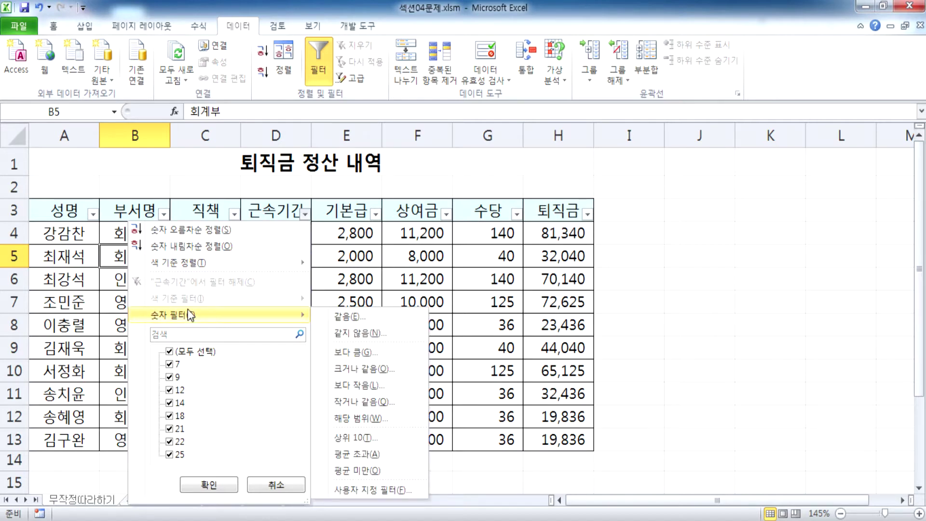
{"action": "left_click", "coordinate": [354, 369]}
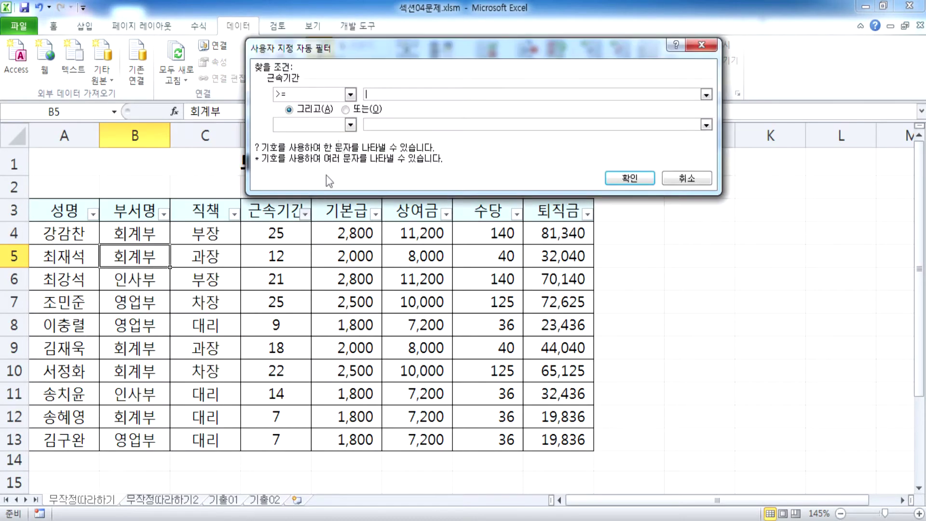
{"action": "type", "text": "15"}
{"action": "left_click", "coordinate": [619, 178]}
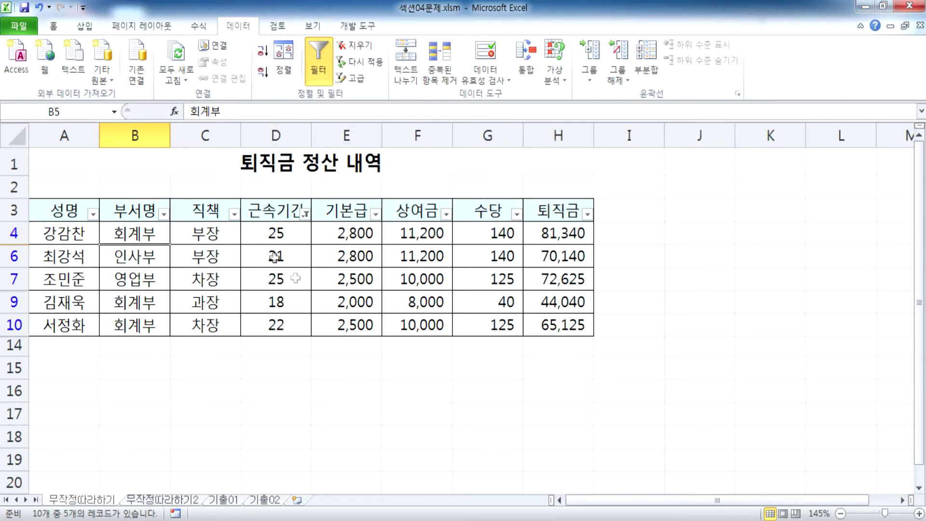
{"action": "left_click_drag", "start_coordinate": [278, 234], "coordinate": [279, 324]}
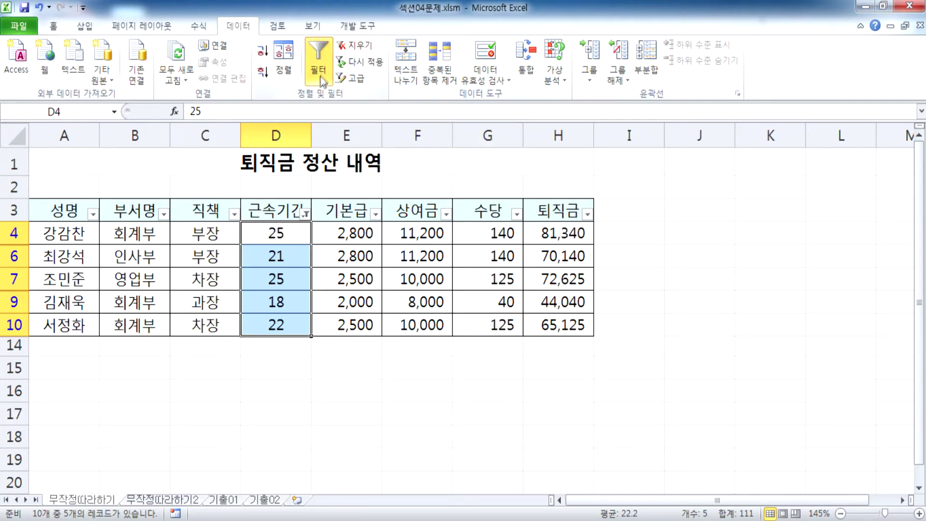
Clear the 근속기간 filter and filter the 부서명 column to show only 영업부
{"action": "left_click", "coordinate": [356, 48]}
{"action": "left_click", "coordinate": [284, 264]}
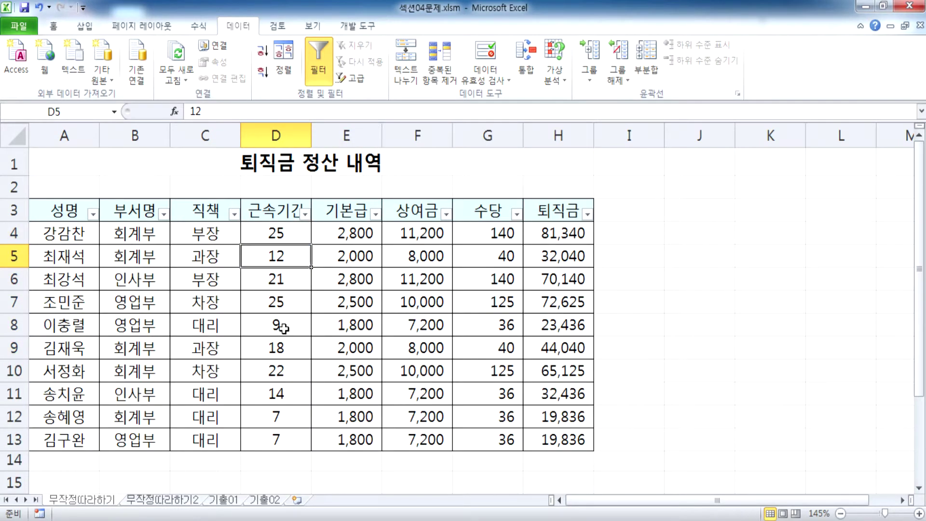
{"action": "left_click", "coordinate": [164, 214]}
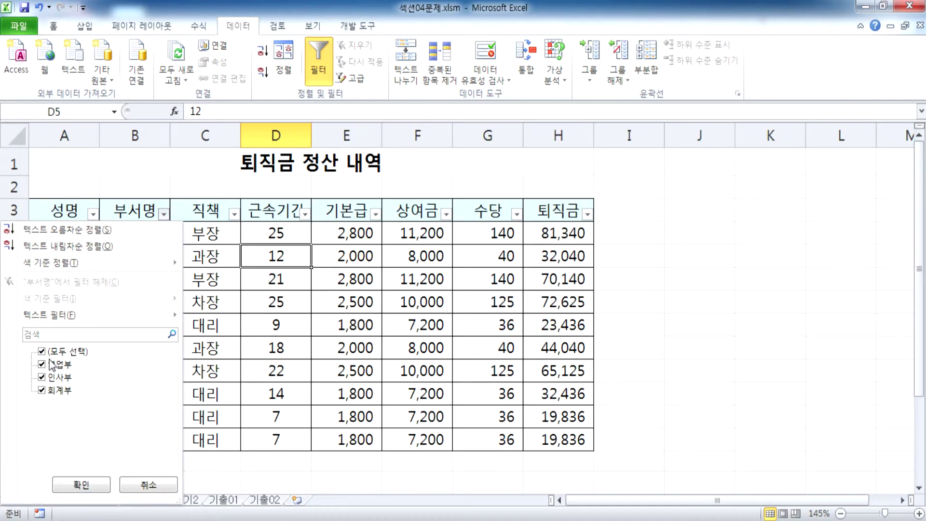
{"action": "left_click", "coordinate": [42, 377]}
{"action": "left_click", "coordinate": [43, 389]}
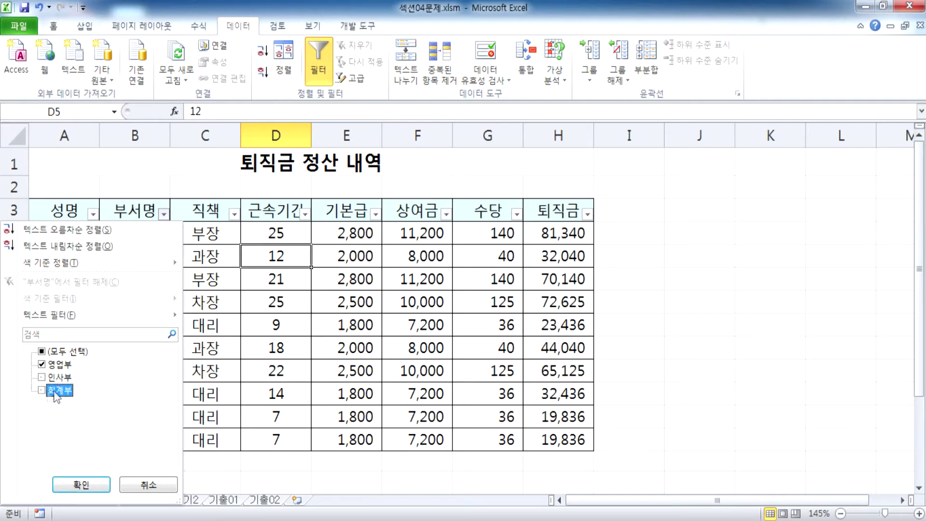
{"action": "left_click", "coordinate": [57, 365]}
{"action": "left_click", "coordinate": [42, 365]}
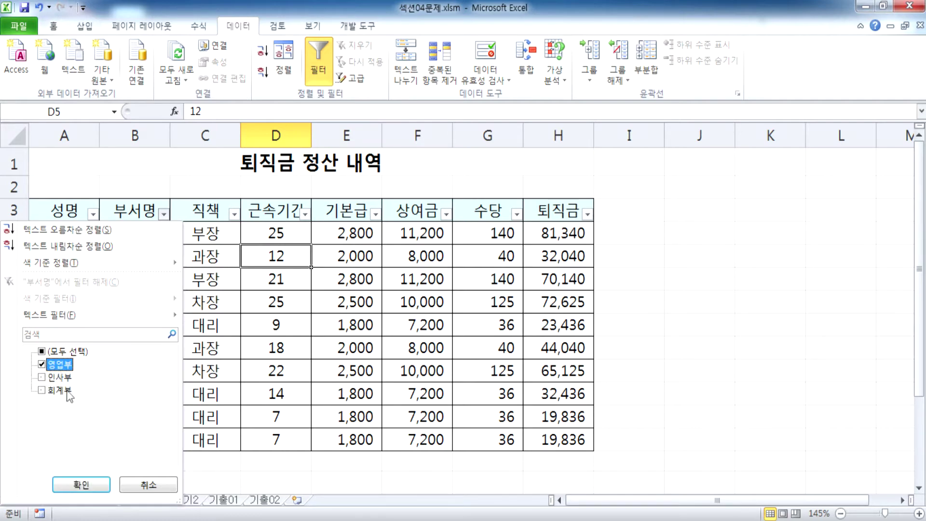
{"action": "left_click", "coordinate": [80, 483]}
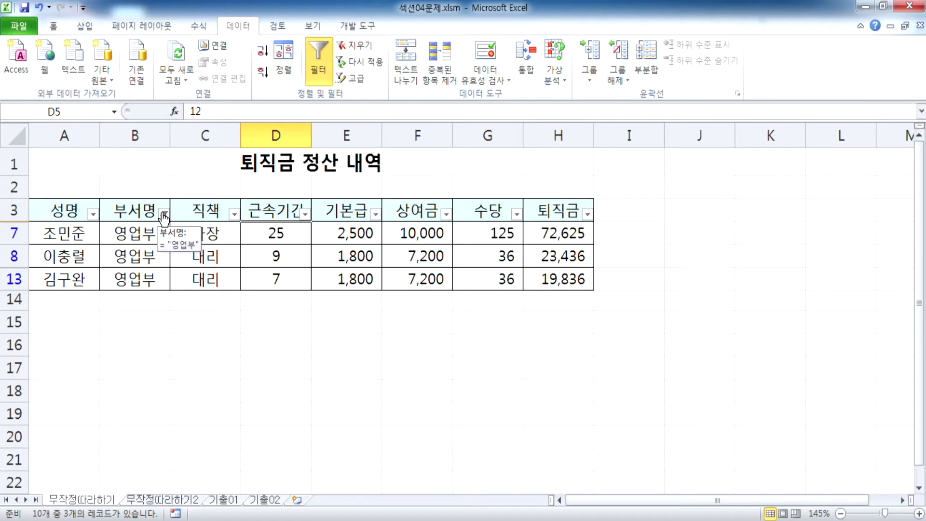
Remove the 영업부 filter from the 부서명 column and filter it to show only 인사부
{"action": "left_click", "coordinate": [165, 213]}
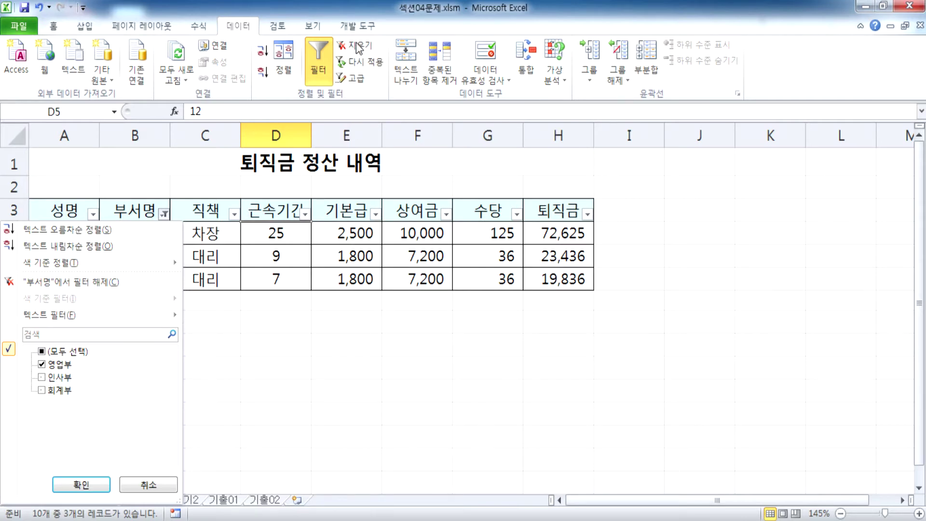
{"action": "left_click", "coordinate": [106, 283]}
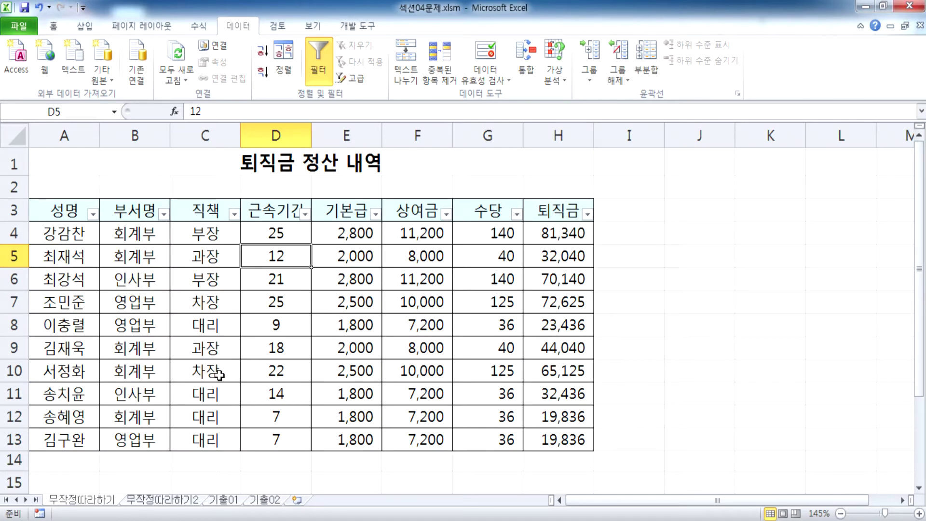
{"action": "left_click", "coordinate": [164, 214]}
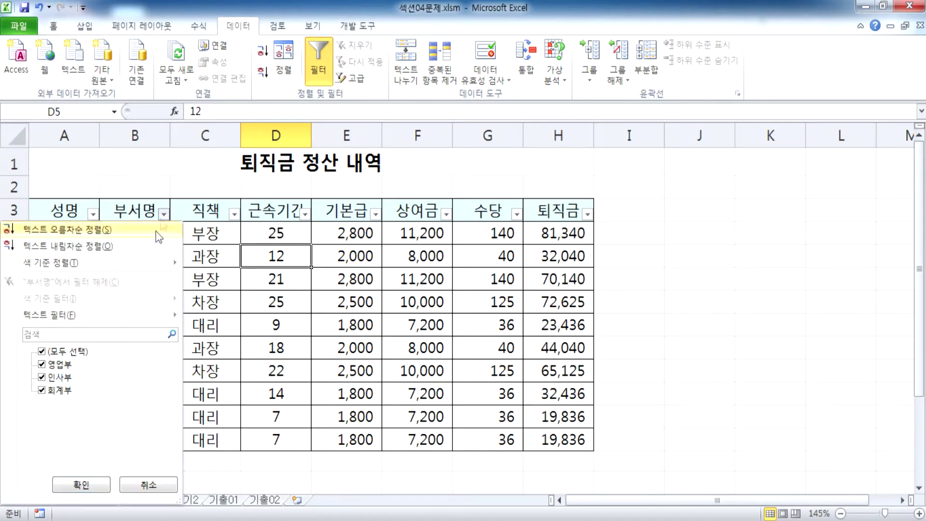
{"action": "left_click", "coordinate": [41, 364]}
{"action": "left_click", "coordinate": [41, 389]}
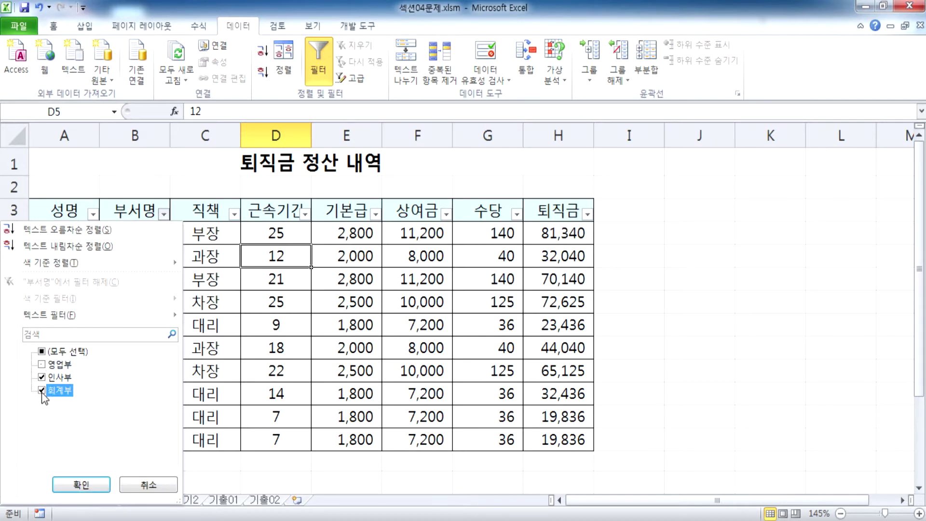
{"action": "left_click", "coordinate": [81, 484]}
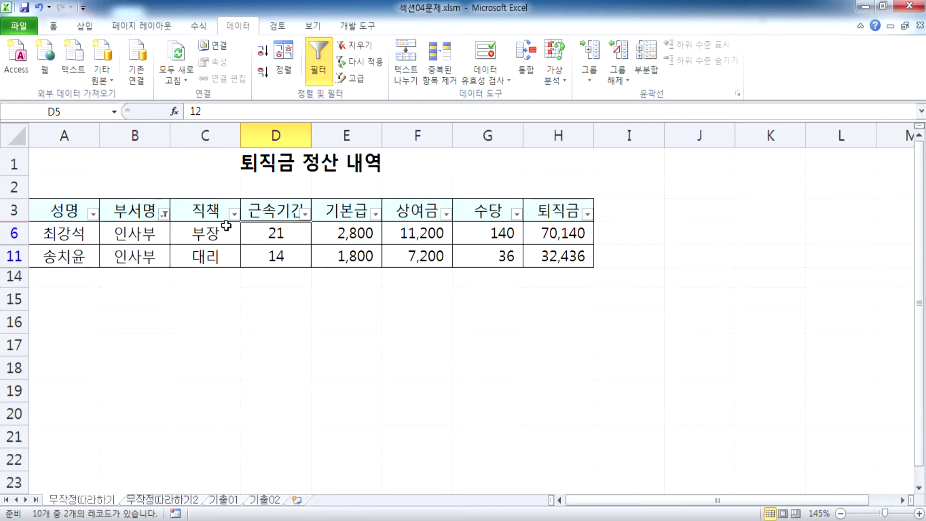
Change the 부서명 filter to show only 회계부
{"action": "left_click", "coordinate": [164, 213]}
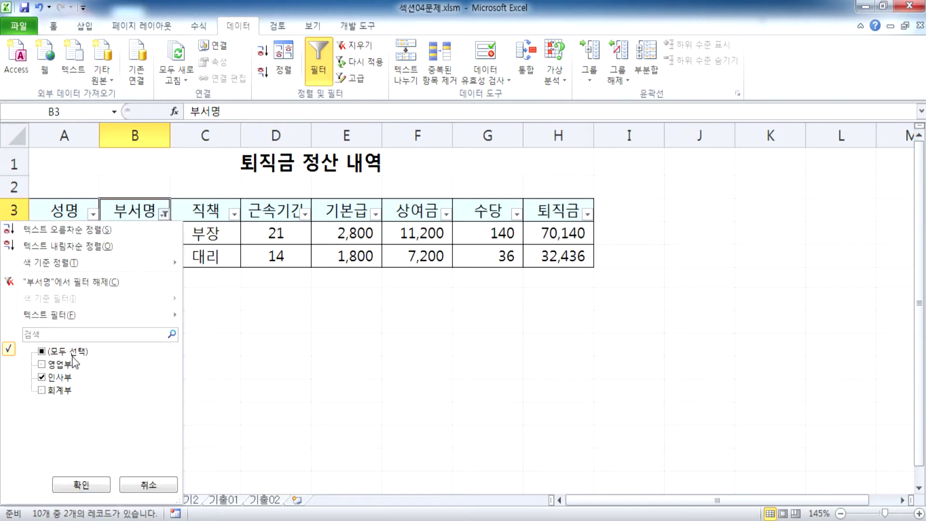
{"action": "left_click", "coordinate": [41, 389]}
{"action": "left_click", "coordinate": [81, 484]}
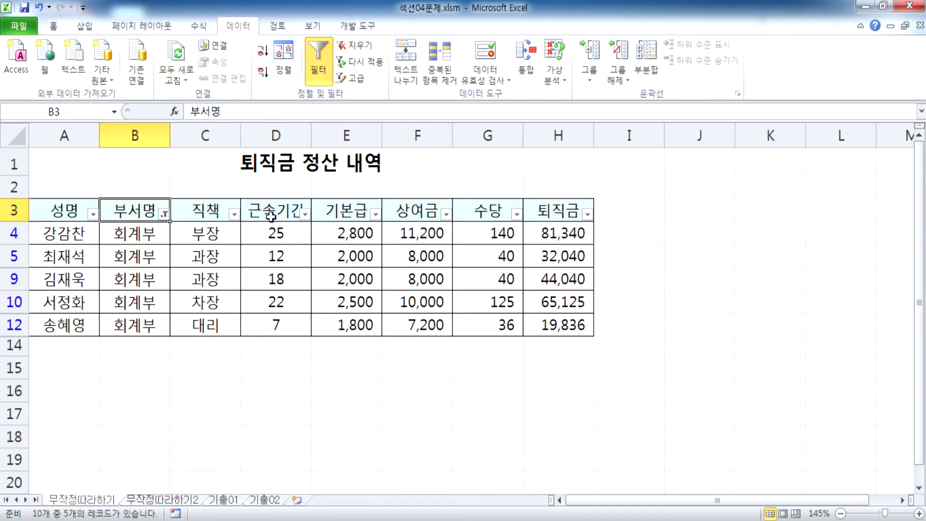
Filter the 직책 column to show only 과장 by excluding 대리, 부장 and 차장
{"action": "left_click", "coordinate": [234, 214]}
{"action": "left_click", "coordinate": [99, 376]}
{"action": "left_click", "coordinate": [101, 390]}
{"action": "left_click", "coordinate": [107, 402]}
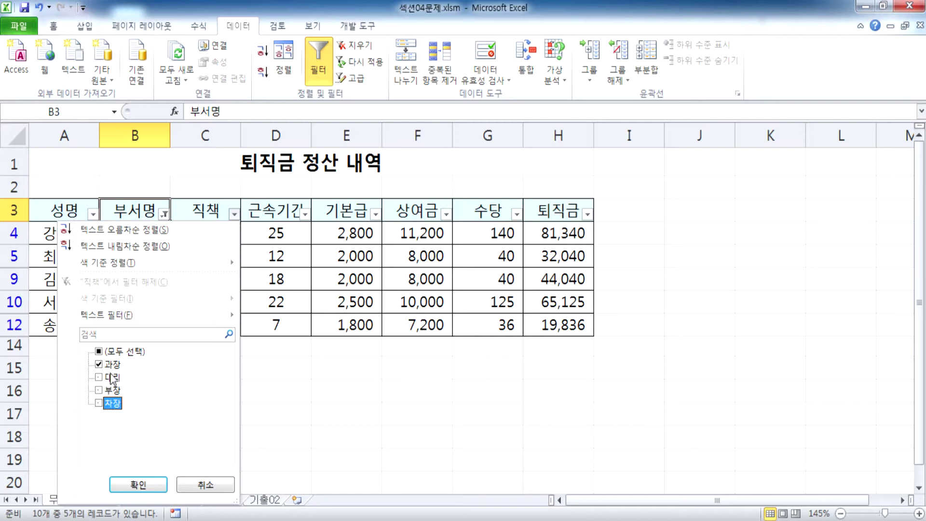
{"action": "left_click", "coordinate": [139, 484]}
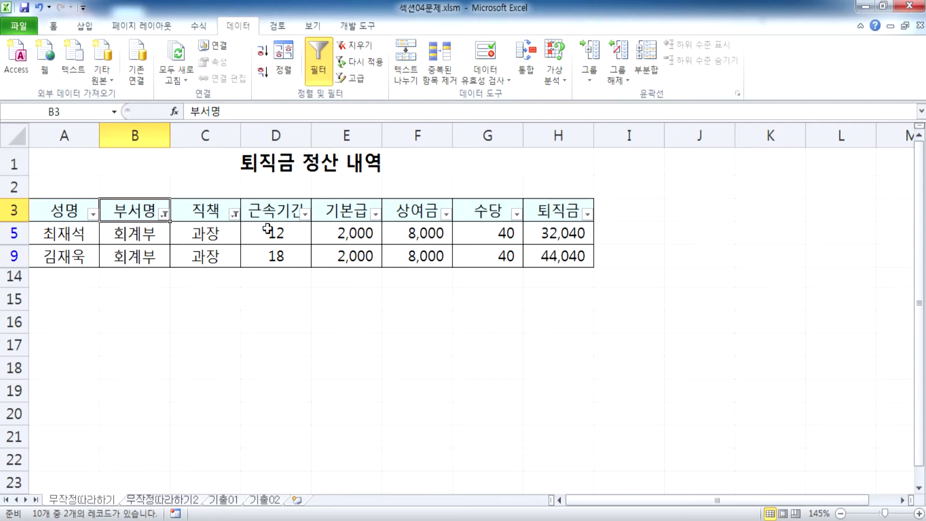
Add a number filter to the 근속기간 column for values greater than or equal to 20
{"action": "left_click", "coordinate": [304, 216]}
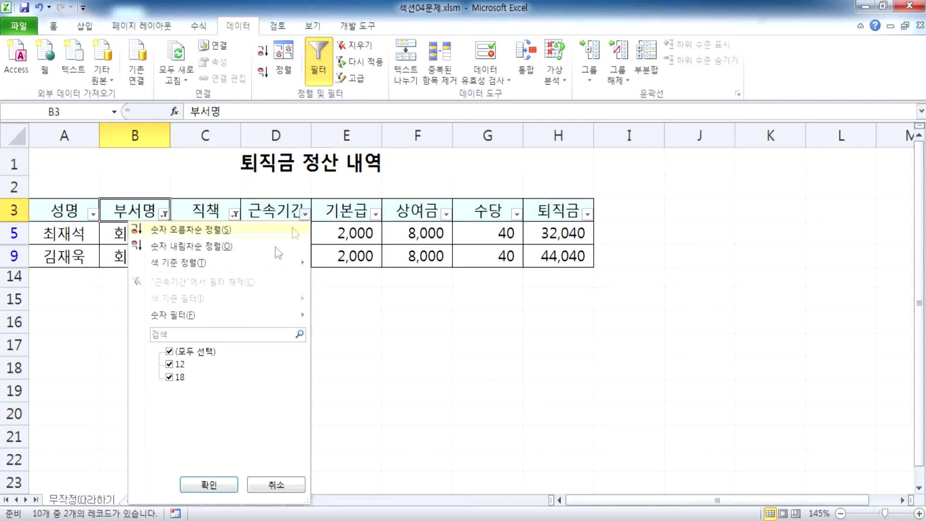
{"action": "mouse_move", "coordinate": [173, 315]}
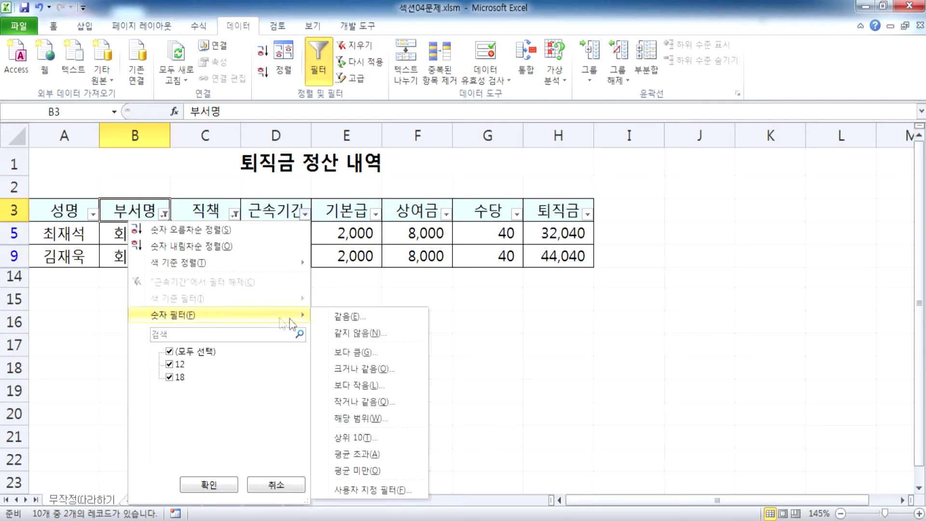
{"action": "left_click", "coordinate": [352, 369]}
{"action": "type", "text": "20"}
{"action": "left_click", "coordinate": [623, 176]}
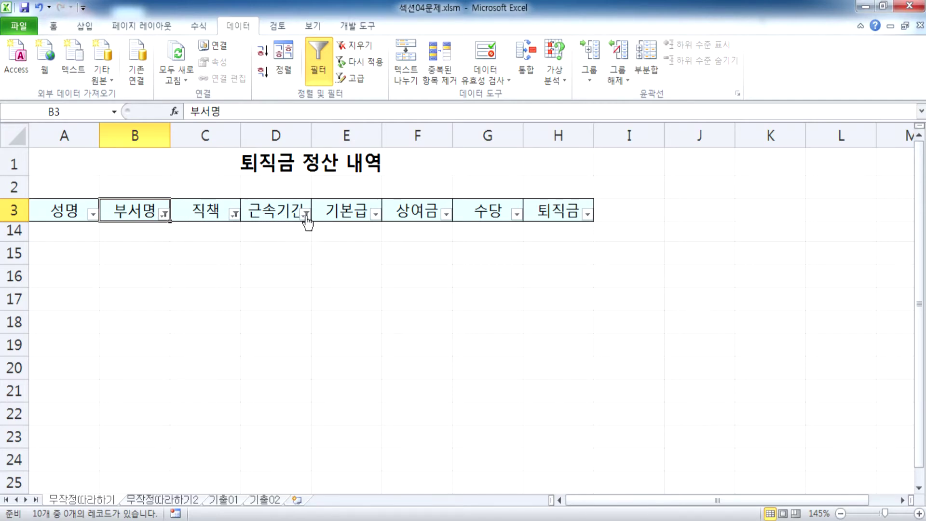
Clear the filters on the 부서명, 직책 and 근속기간 columns so every record in the table is shown
{"action": "left_click", "coordinate": [164, 213]}
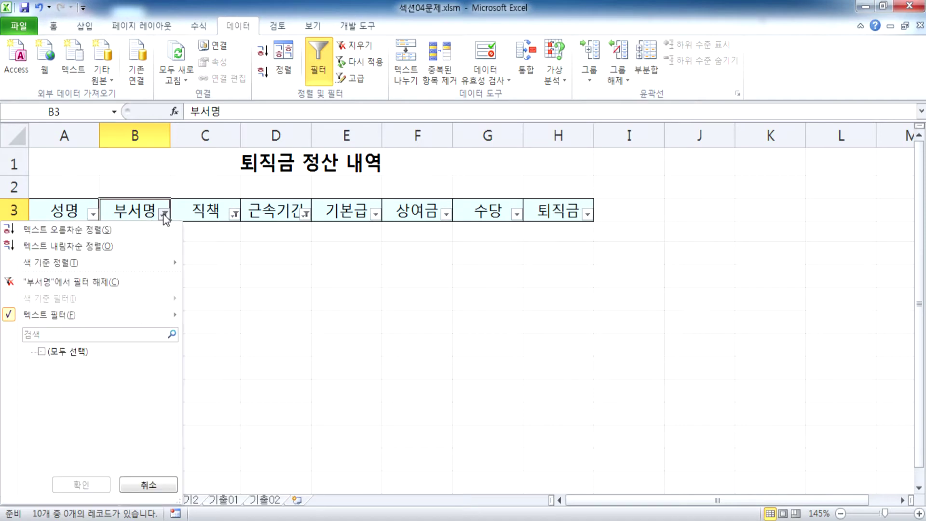
{"action": "left_click", "coordinate": [235, 214]}
{"action": "left_click", "coordinate": [235, 214]}
{"action": "left_click", "coordinate": [304, 214]}
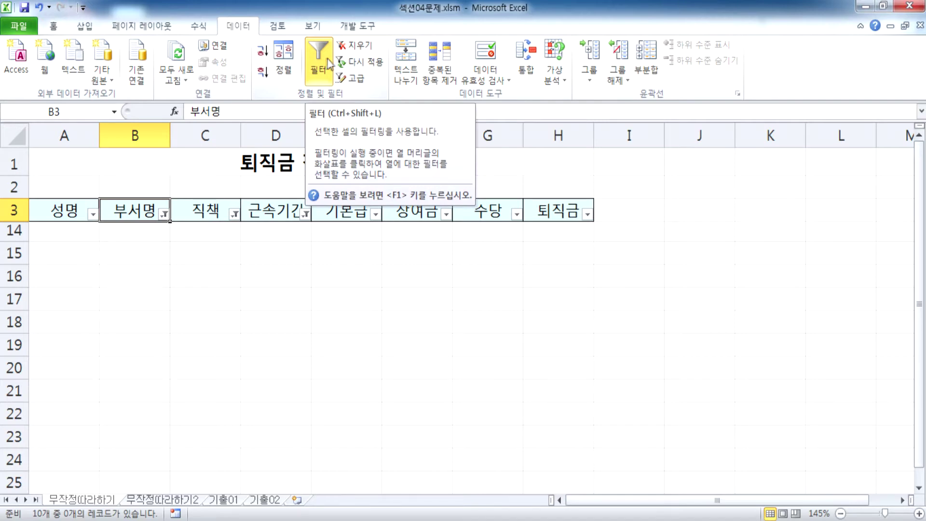
{"action": "left_click", "coordinate": [360, 48]}
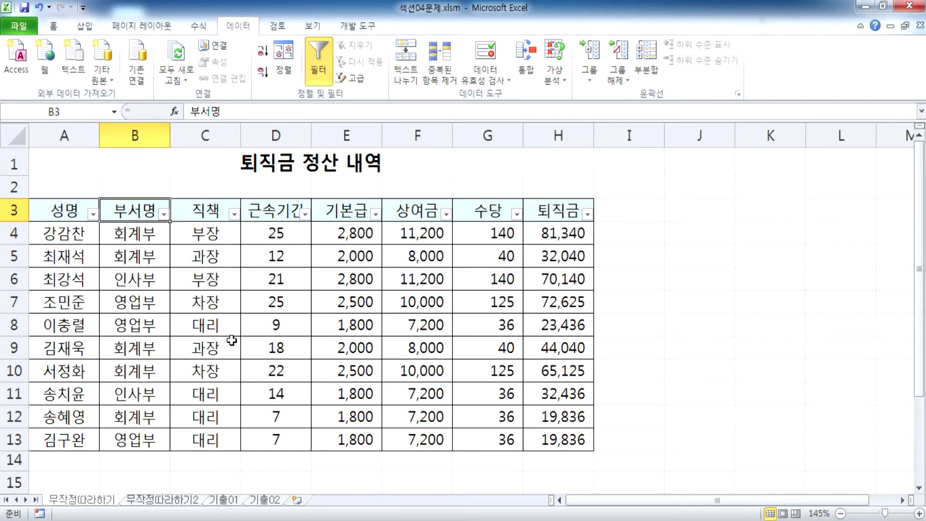
Turn off the table's AutoFilter and turn it back on with only cell B6 selected
{"action": "key", "text": "Down"}
{"action": "key", "text": "Left"}
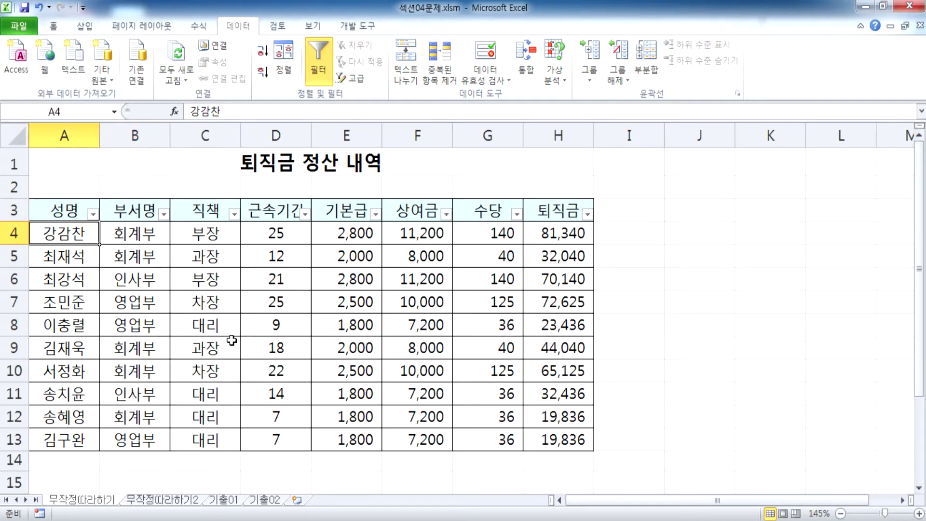
{"action": "left_click", "coordinate": [317, 71]}
{"action": "left_click_drag", "start_coordinate": [46, 209], "coordinate": [483, 390]}
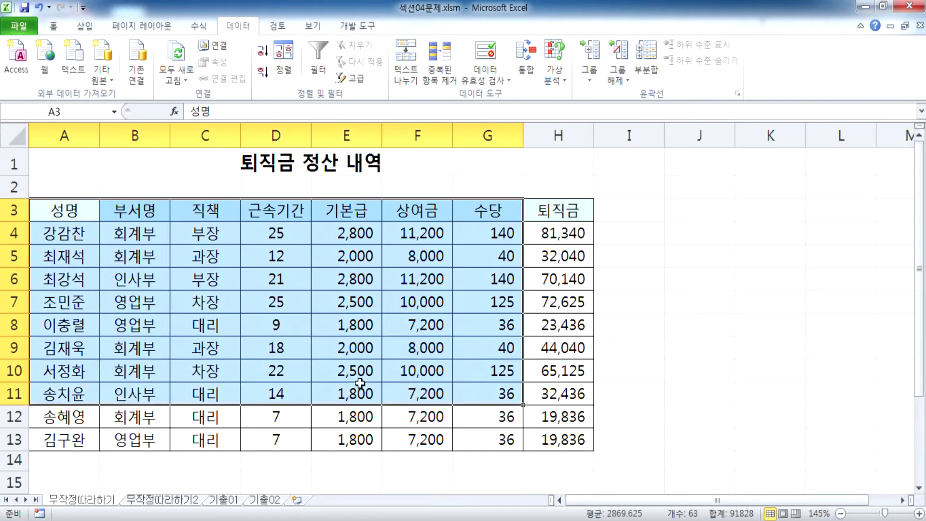
{"action": "left_click", "coordinate": [133, 270]}
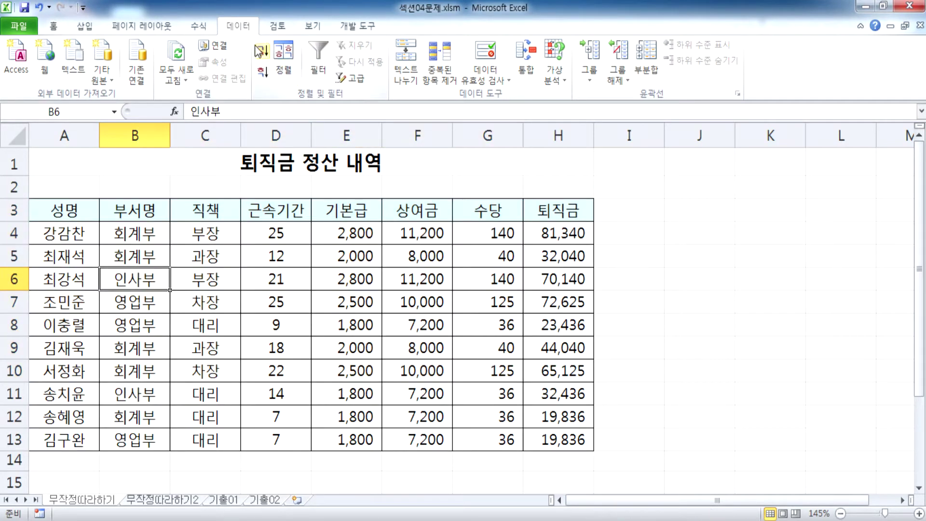
{"action": "left_click", "coordinate": [321, 55]}
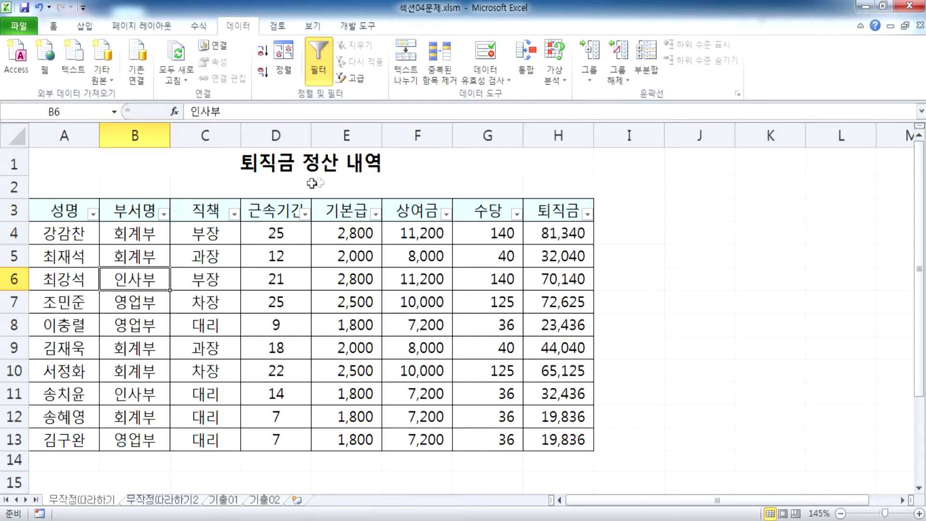
Filter the 근속기간 column to values greater than or equal to 15 and check the remaining values in that column
{"action": "left_click", "coordinate": [305, 214]}
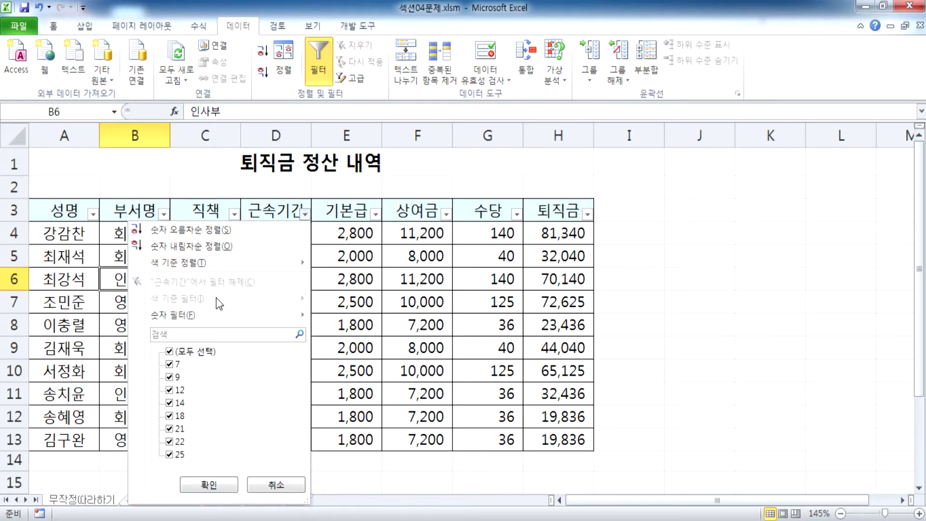
{"action": "mouse_move", "coordinate": [214, 321]}
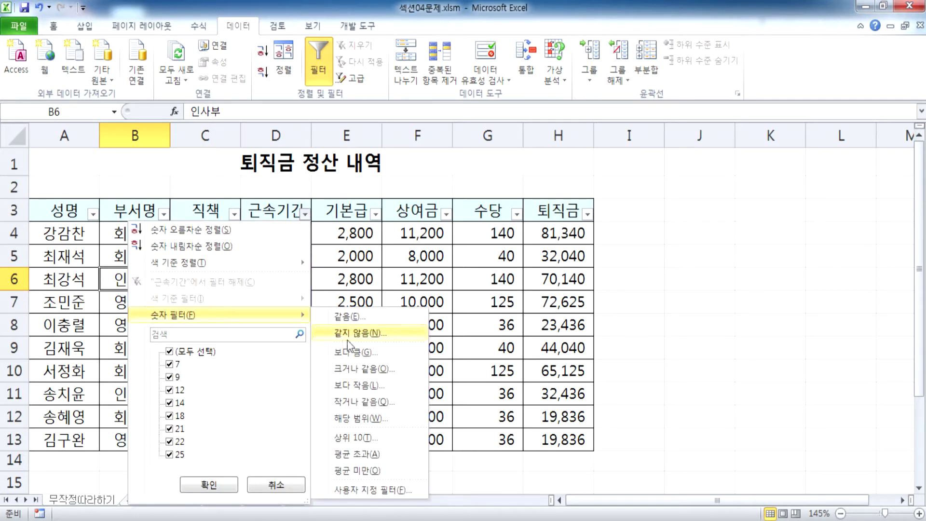
{"action": "left_click", "coordinate": [356, 373]}
{"action": "type", "text": "15"}
{"action": "left_click", "coordinate": [621, 180]}
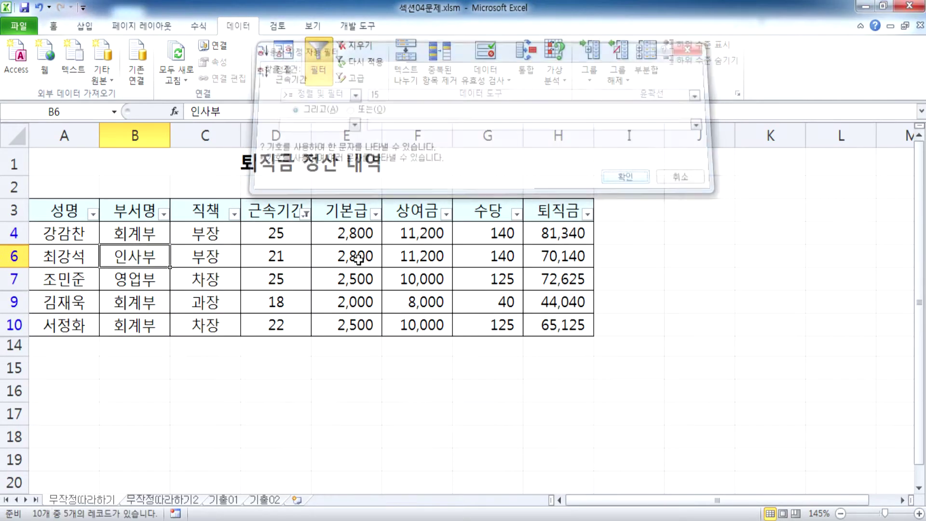
{"action": "left_click_drag", "start_coordinate": [267, 225], "coordinate": [275, 326]}
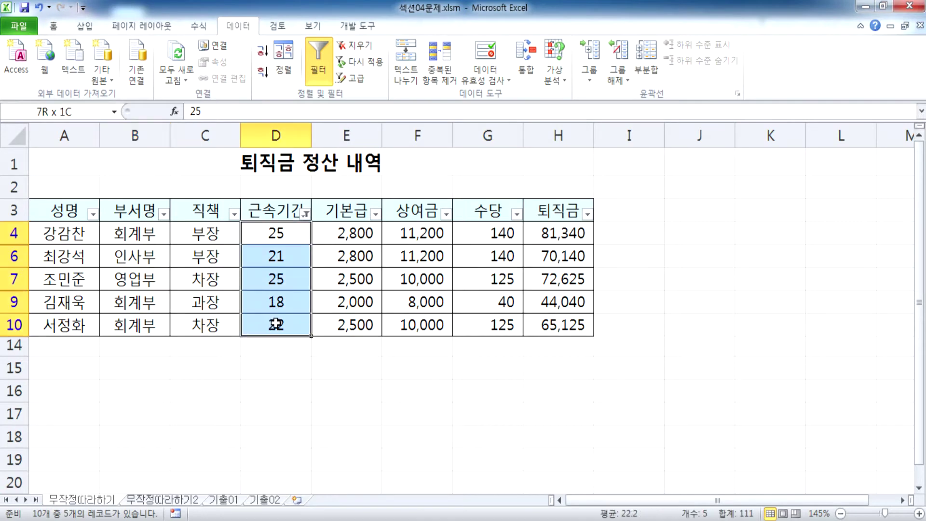
{"action": "left_click", "coordinate": [284, 237]}
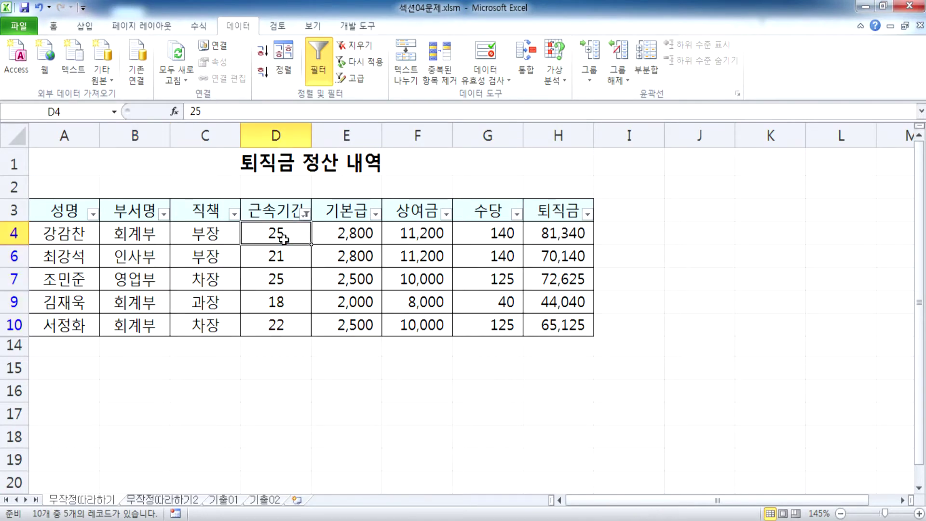
Filter the 퇴직금 column to values less than or equal to 50000, keeping the 근속기간 filter
{"action": "left_click_drag", "start_coordinate": [560, 238], "coordinate": [537, 337]}
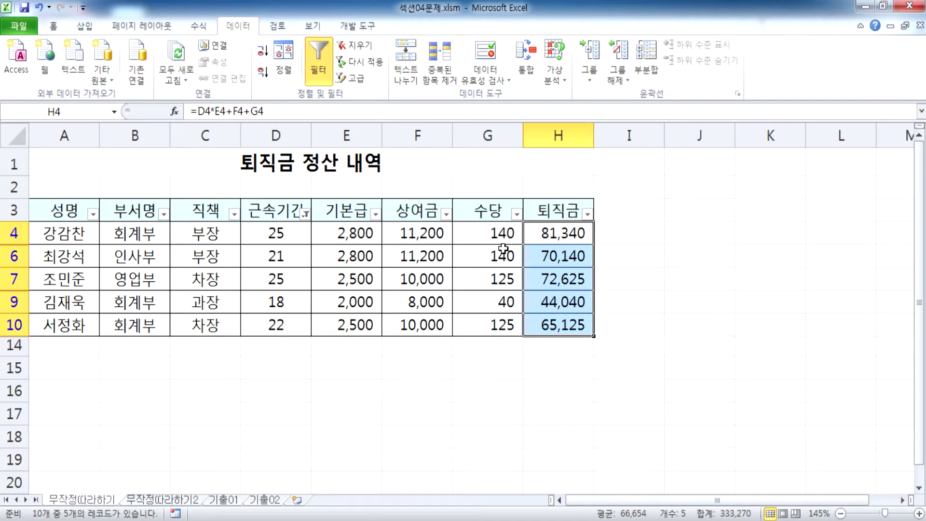
{"action": "left_click", "coordinate": [486, 234]}
{"action": "left_click", "coordinate": [588, 214]}
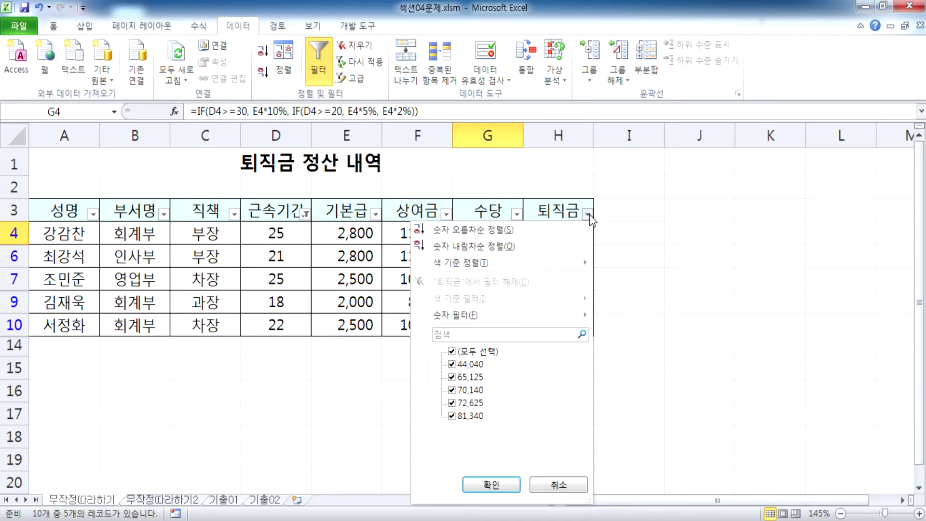
{"action": "mouse_move", "coordinate": [493, 313]}
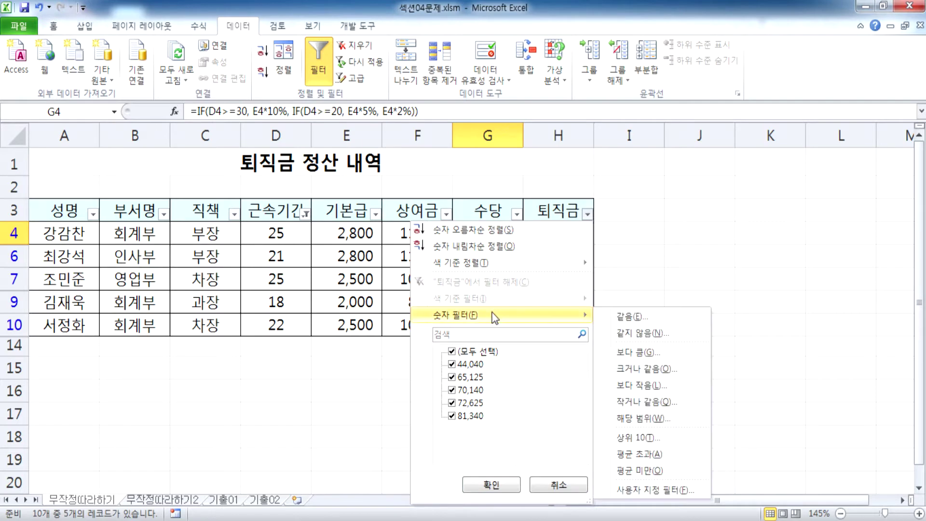
{"action": "left_click", "coordinate": [639, 402]}
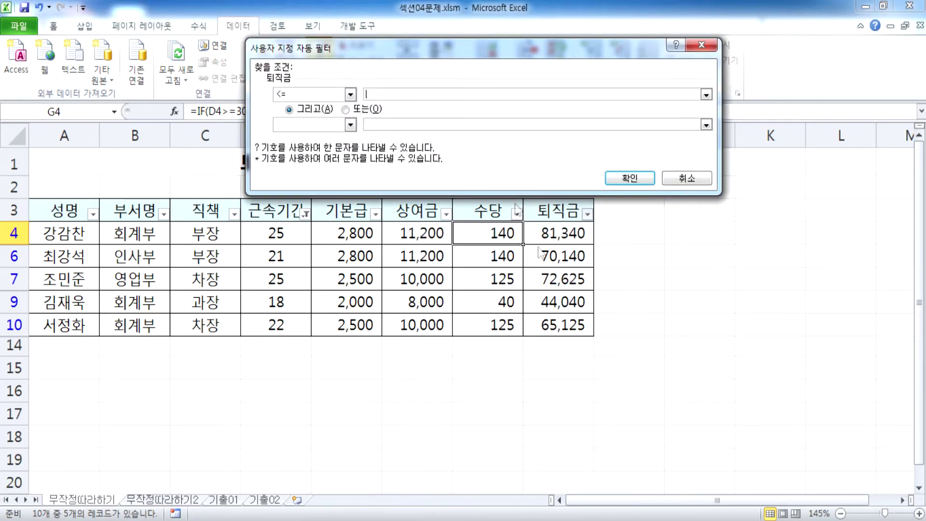
{"action": "type", "text": "50000"}
{"action": "left_click", "coordinate": [630, 179]}
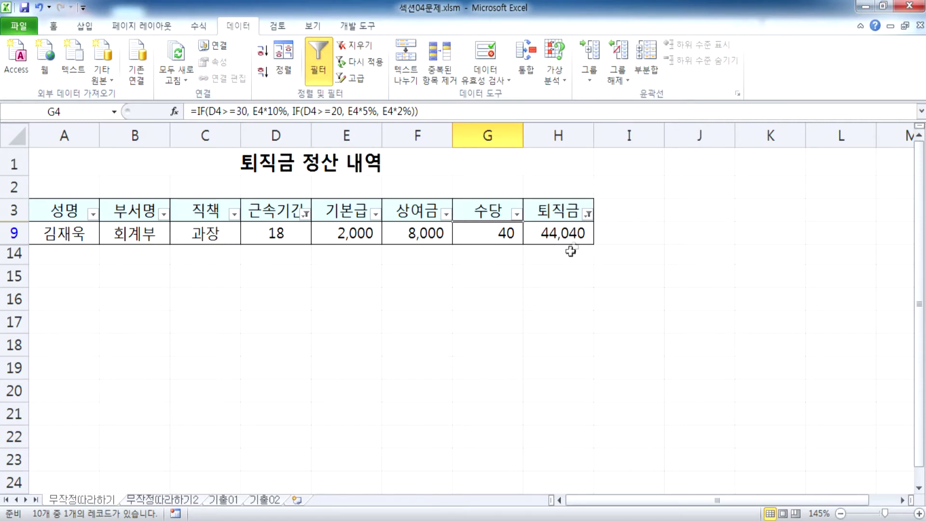
{"action": "left_click", "coordinate": [463, 364]}
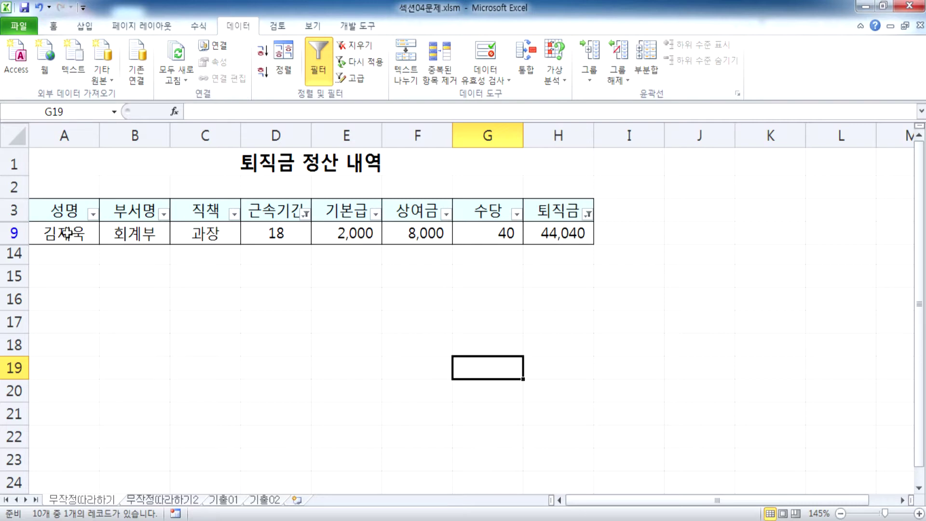
{"action": "left_click", "coordinate": [50, 235]}
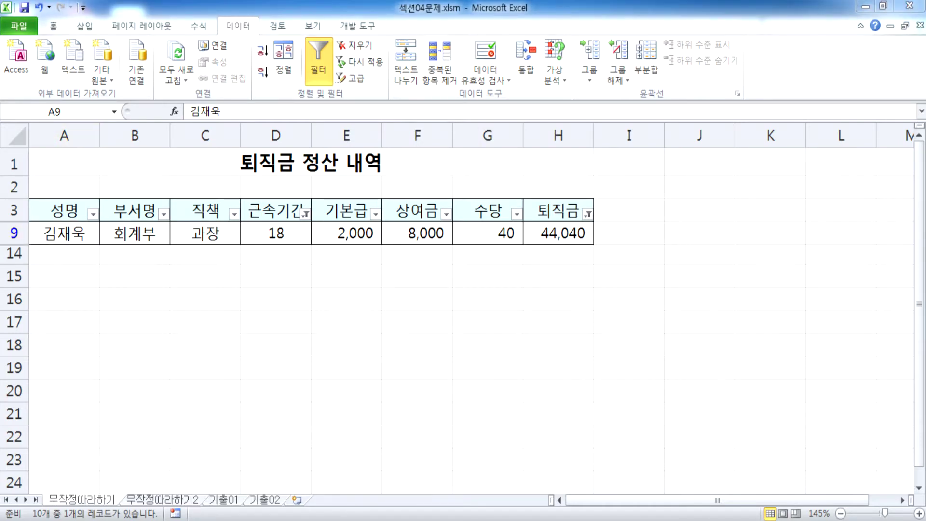
Switch to Notepad and begin a new note line with "자동필터 : 항목이 서로 다를 때,"
{"action": "key", "text": "alt+Tab"}
{"action": "key", "text": "Return"}
{"action": "type", "text": "ㅈ자동필터"}
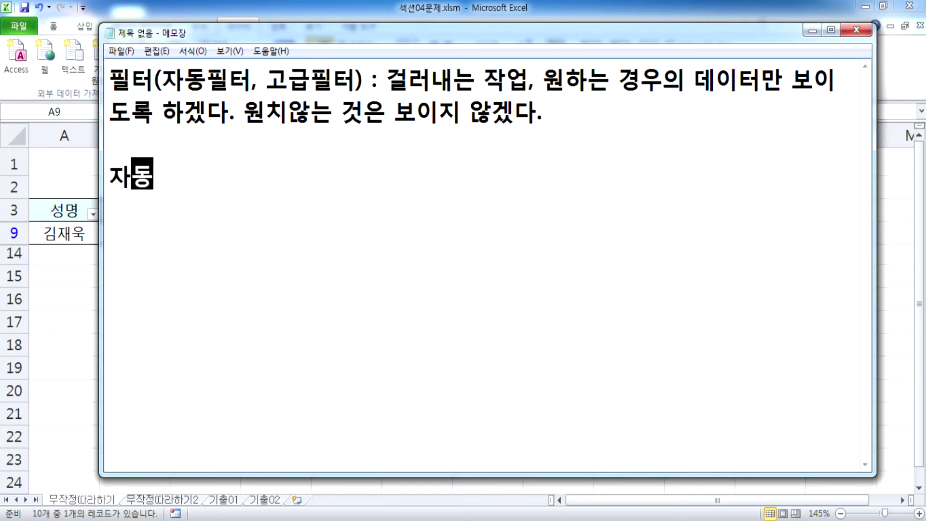
{"action": "type", "text": " : "}
{"action": "type", "text": "항목이 "}
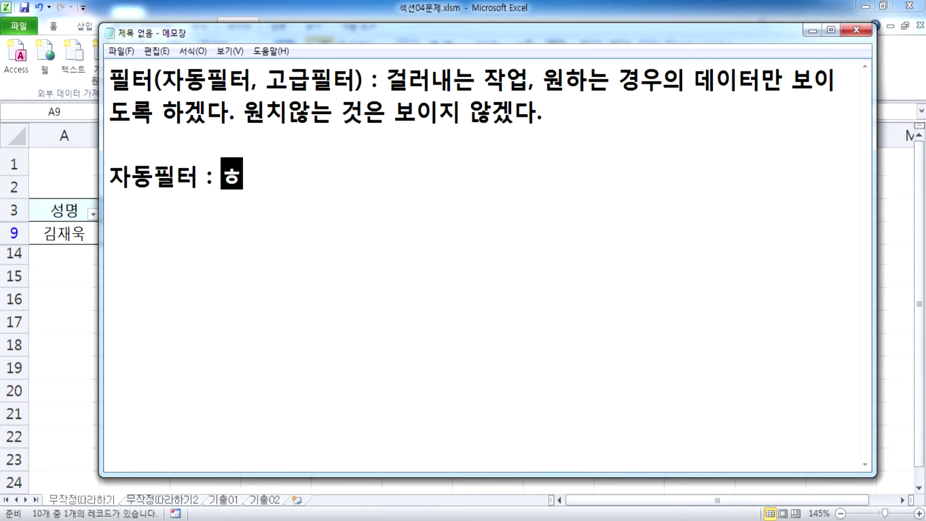
{"action": "type", "text": "서"}
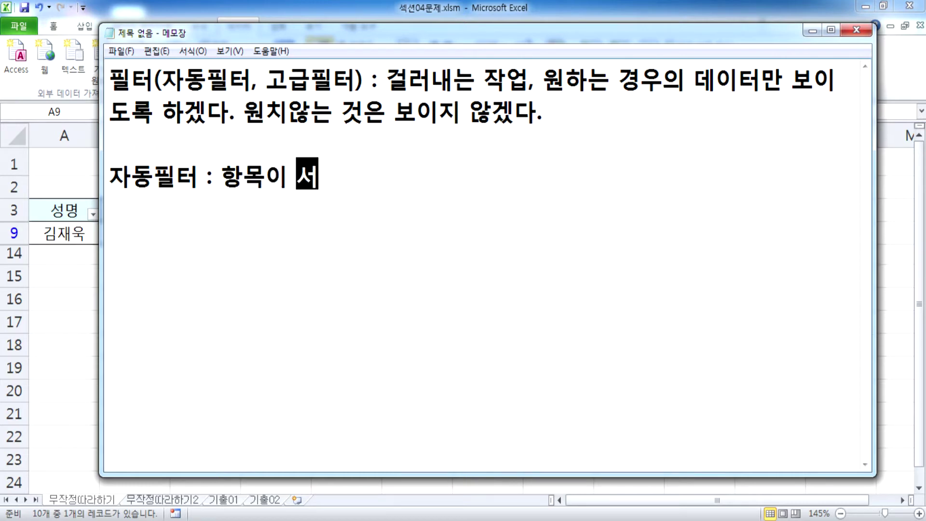
{"action": "type", "text": "로 달를 때,"}
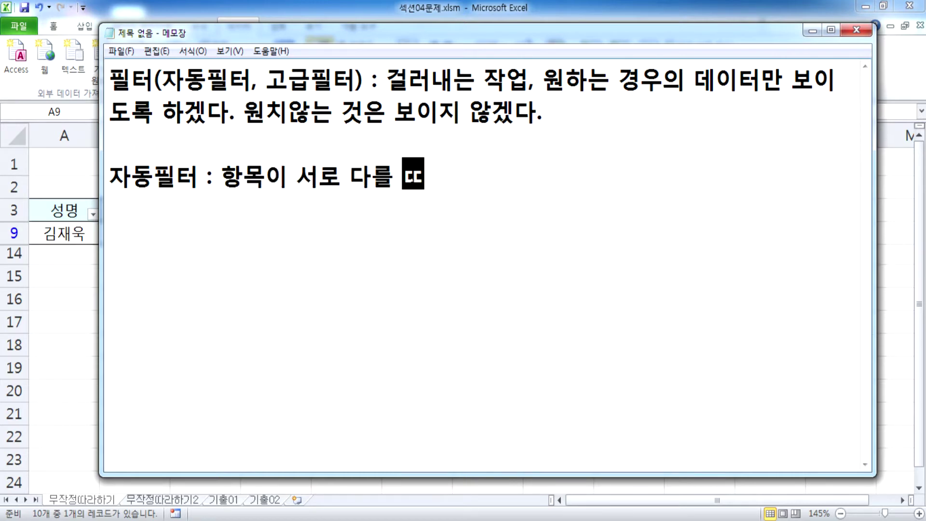
Glance back at the filtered table in Excel, return to Notepad and continue the 자동필터 line with "AND 조건만 가능"
{"action": "key", "text": "alt+Tab"}
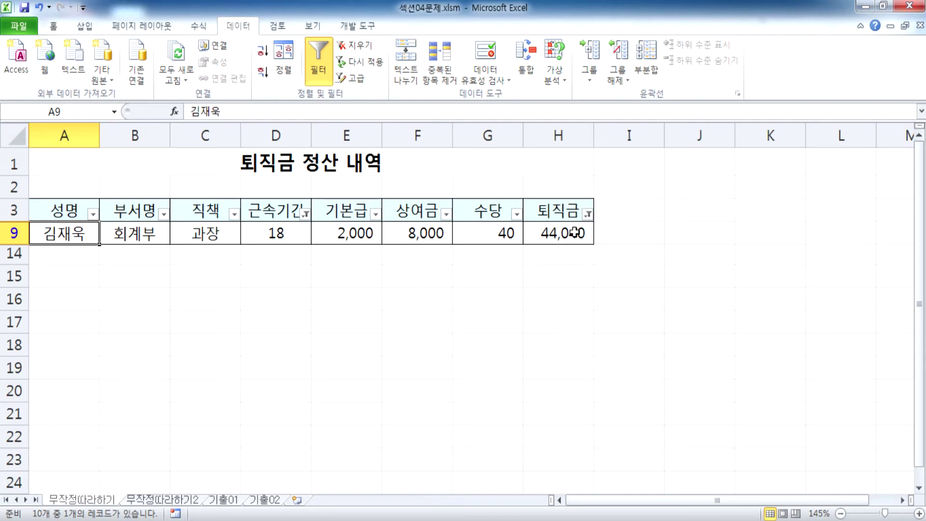
{"action": "key", "text": "alt+Tab"}
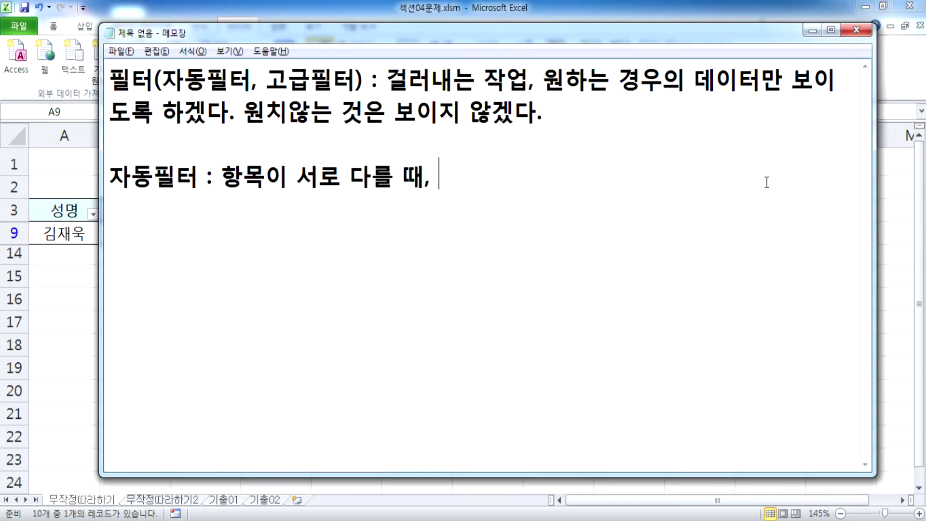
{"action": "type", "text": "a"}
{"action": "key", "text": "BackSpace"}
{"action": "type", "text": "AN"}
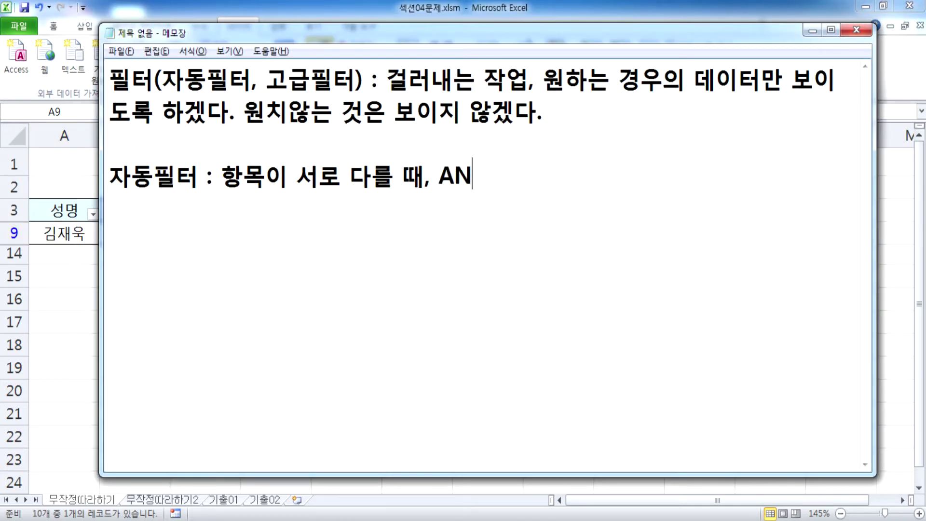
{"action": "type", "text": "D 조건만"}
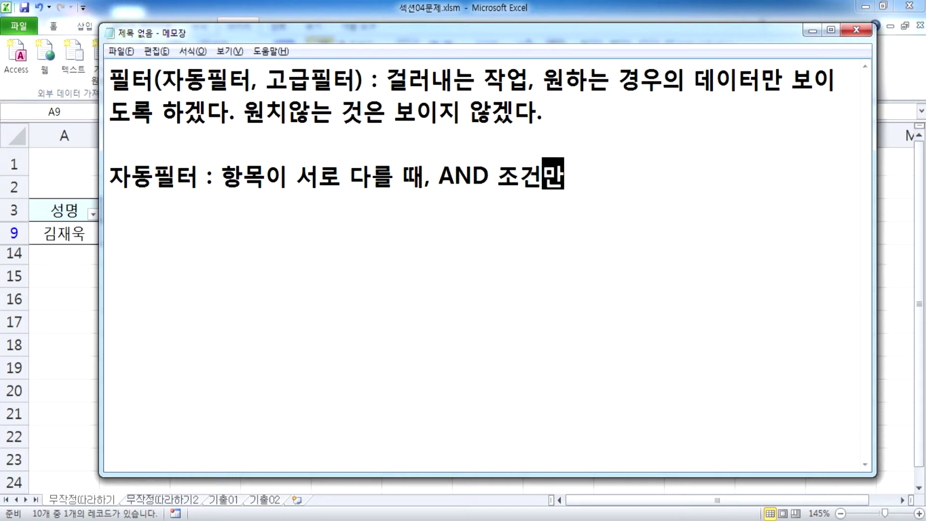
{"action": "type", "text": " 간능"}
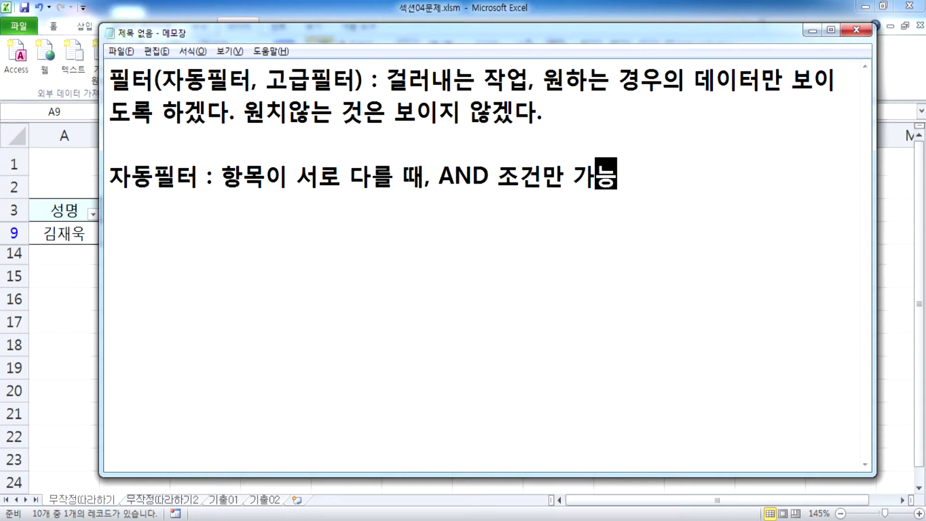
Finish the 자동필터 line with ", OR 조건은 불가" and begin a new line below it
{"action": "type", "text": ", OR"}
{"action": "type", "text": "ㅊ"}
{"action": "key", "text": "BackSpace"}
{"action": "type", "text": "조건은 부"}
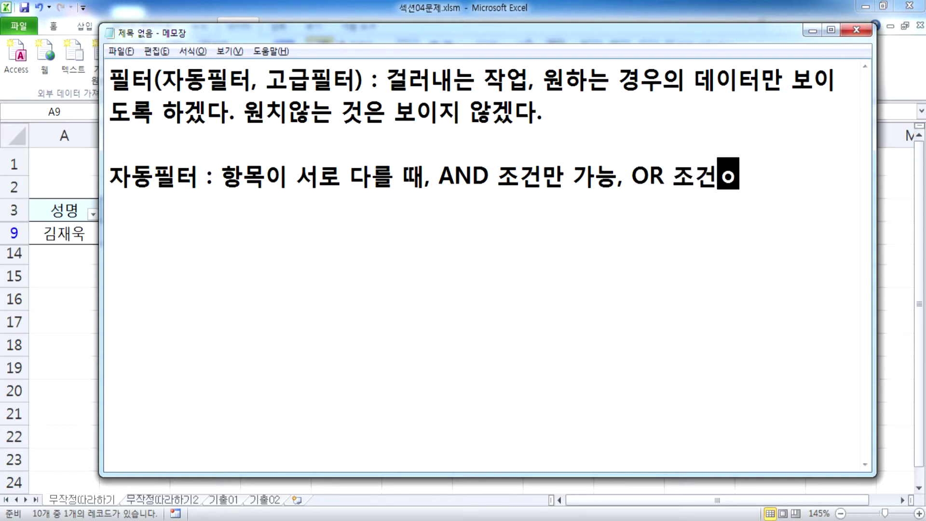
{"action": "type", "text": "ㄹ가"}
{"action": "key", "text": "Return"}
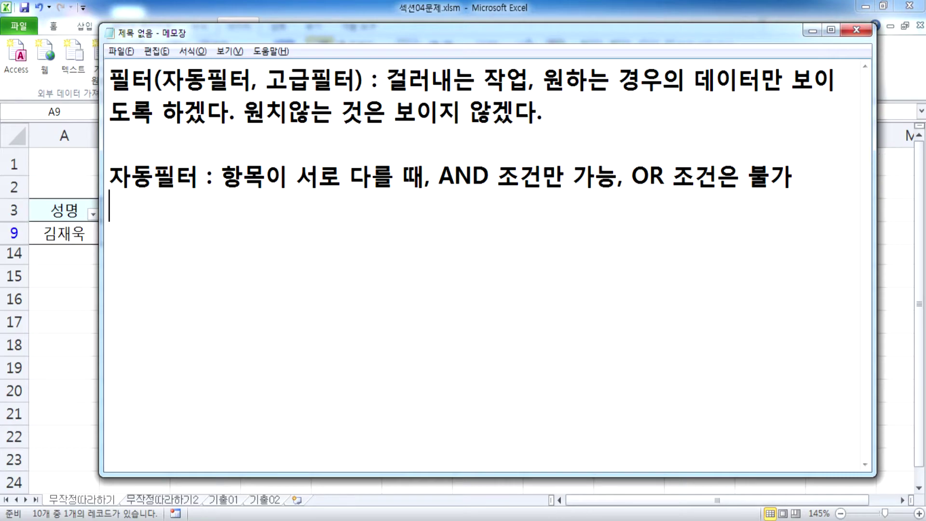
Maximize Notepad and write the line "근속기간이 15년 이상이고, 퇴직금이 50000원 이하인 경우" below the 자동필터 note
{"action": "left_click", "coordinate": [831, 30]}
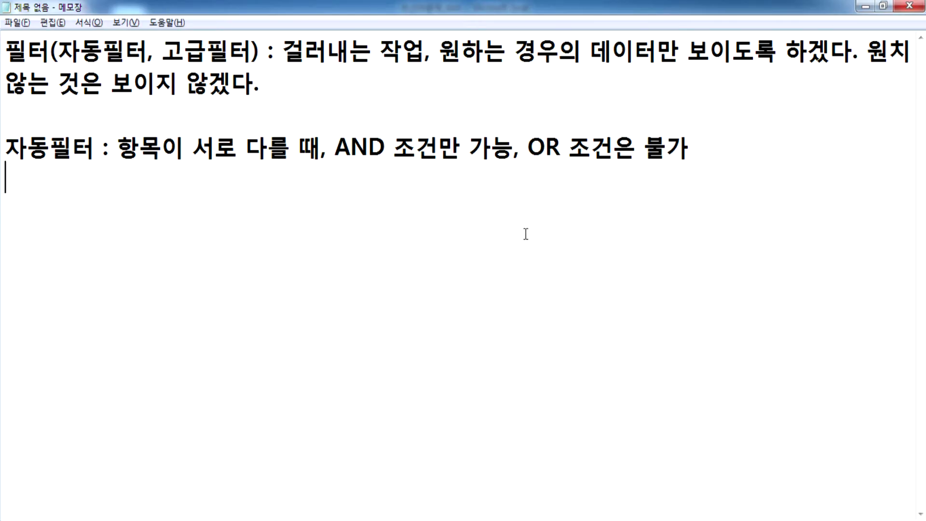
{"action": "type", "text": "근속기"}
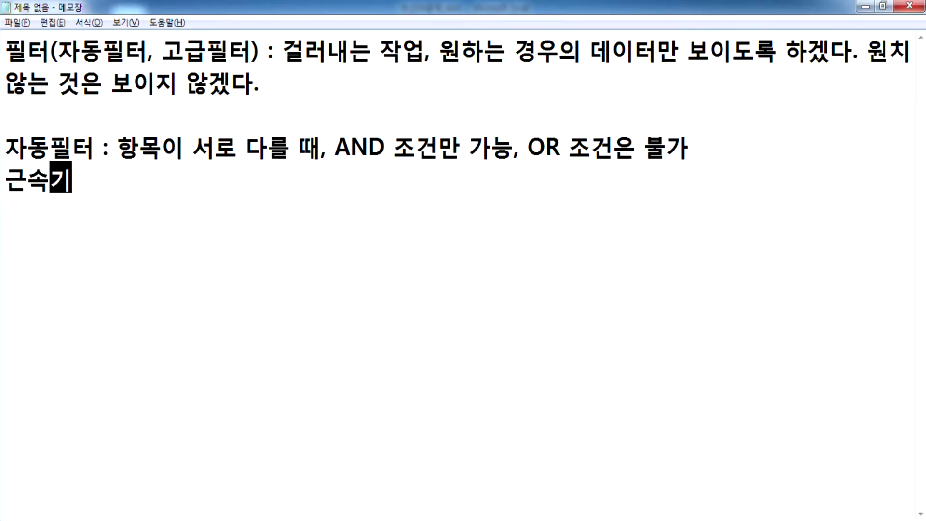
{"action": "type", "text": "간이 15"}
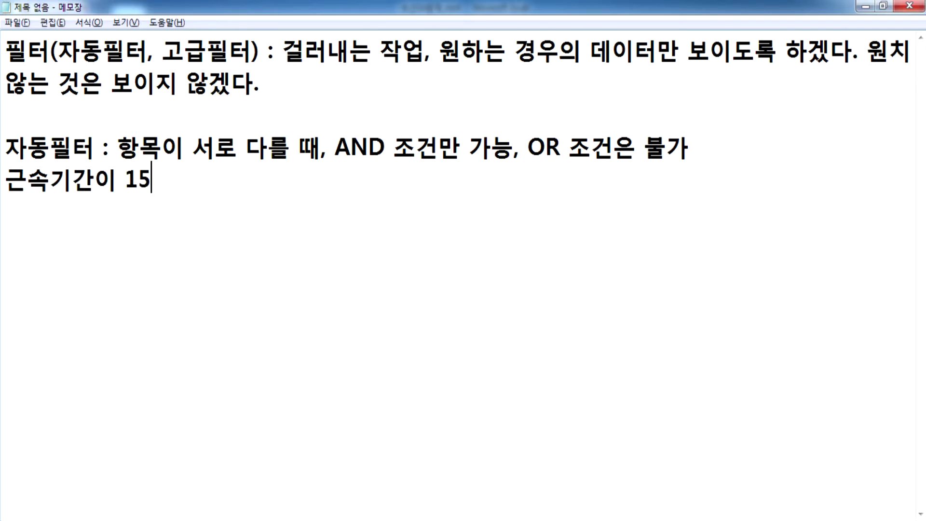
{"action": "type", "text": "년 이사상이고ㅡ,"}
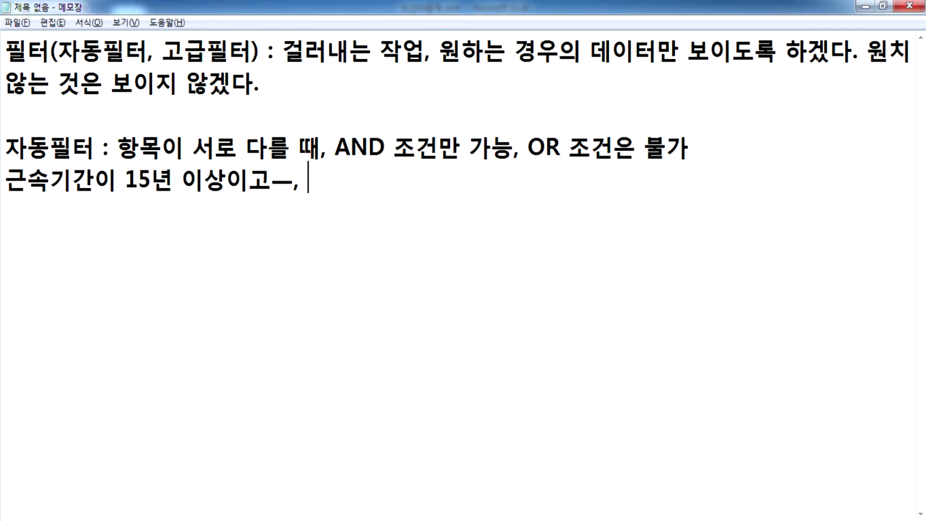
{"action": "key", "text": "BackSpace"}
{"action": "key", "text": "BackSpace"}
{"action": "type", "text": ", 퇴직"}
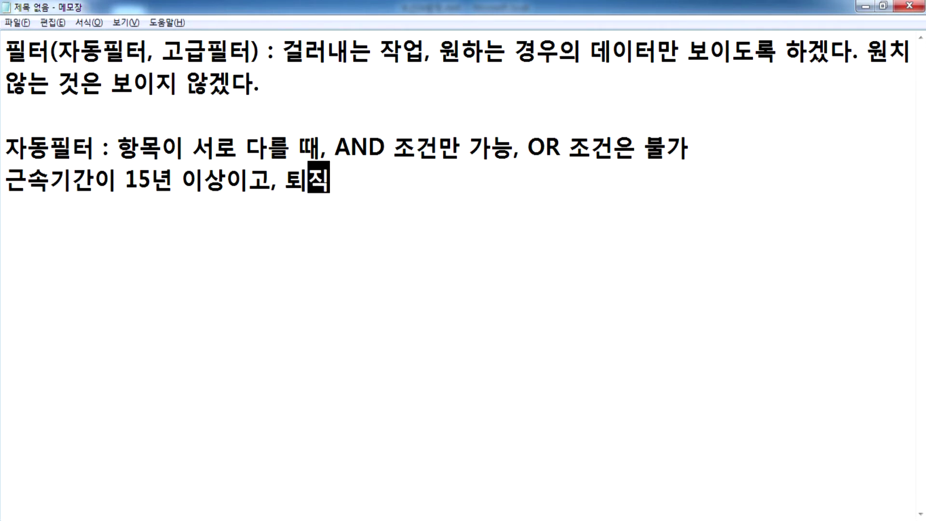
{"action": "type", "text": "금이 500"}
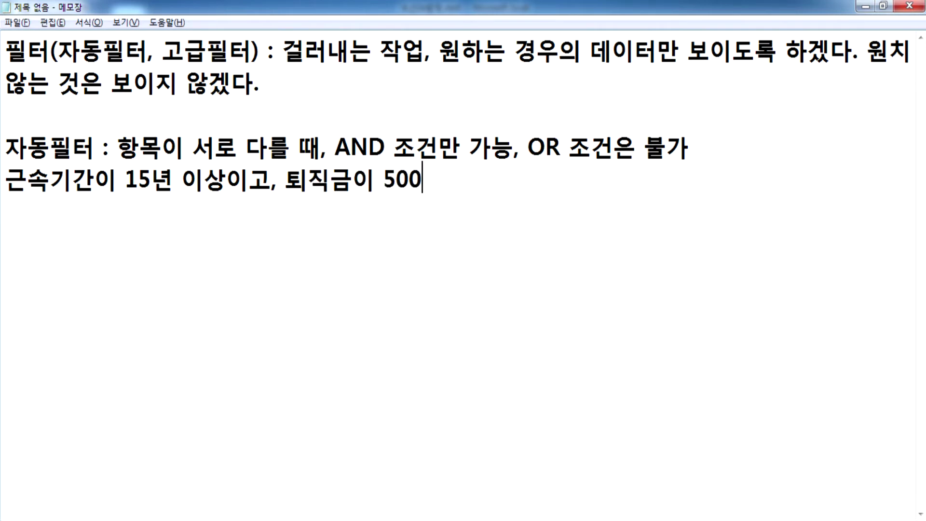
{"action": "type", "text": "00원 이하"}
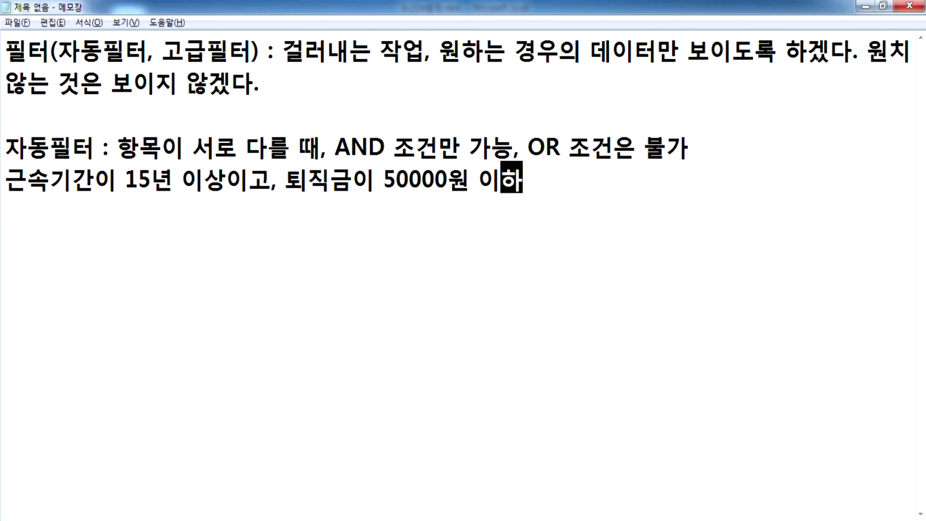
{"action": "type", "text": "인 경우"}
{"action": "key", "text": "Return"}
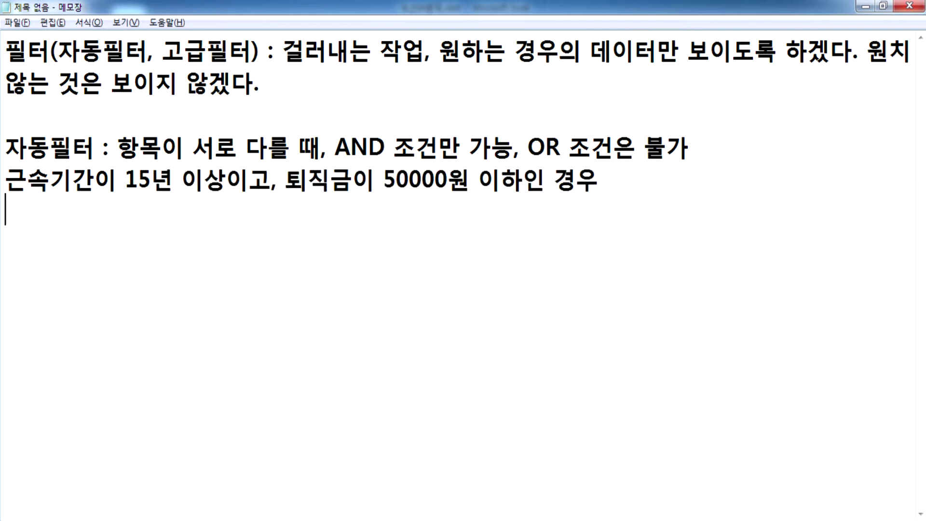
Prefix the condition line with "조건 : " and paste a copy of the whole line directly below it
{"action": "type", "text": "조건 :"}
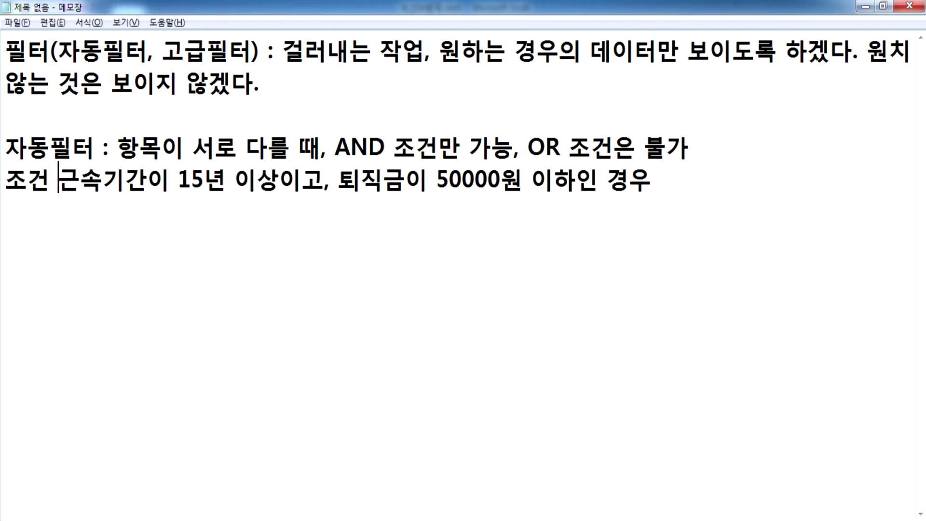
{"action": "key", "text": "shift+Down"}
{"action": "key", "text": "ctrl+c"}
{"action": "key", "text": "Down"}
{"action": "key", "text": "ctrl+v"}
Change "이상이고" to "이상이거나" in the copied condition line
{"action": "key", "text": "Left"}
{"action": "key", "text": "Left"}
{"action": "key", "text": "Left"}
{"action": "key", "text": "Left"}
{"action": "key", "text": "Left"}
{"action": "key", "text": "Left"}
{"action": "key", "text": "Left"}
{"action": "key", "text": "Left"}
{"action": "key", "text": "Left"}
{"action": "key", "text": "Left"}
{"action": "key", "text": "Left"}
{"action": "key", "text": "Left"}
{"action": "key", "text": "Left"}
{"action": "key", "text": "Left"}
{"action": "key", "text": "Left"}
{"action": "key", "text": "Left"}
{"action": "key", "text": "Left"}
{"action": "key", "text": "Left"}
{"action": "key", "text": "Left"}
{"action": "key", "text": "Left"}
{"action": "key", "text": "Left"}
{"action": "key", "text": "Left"}
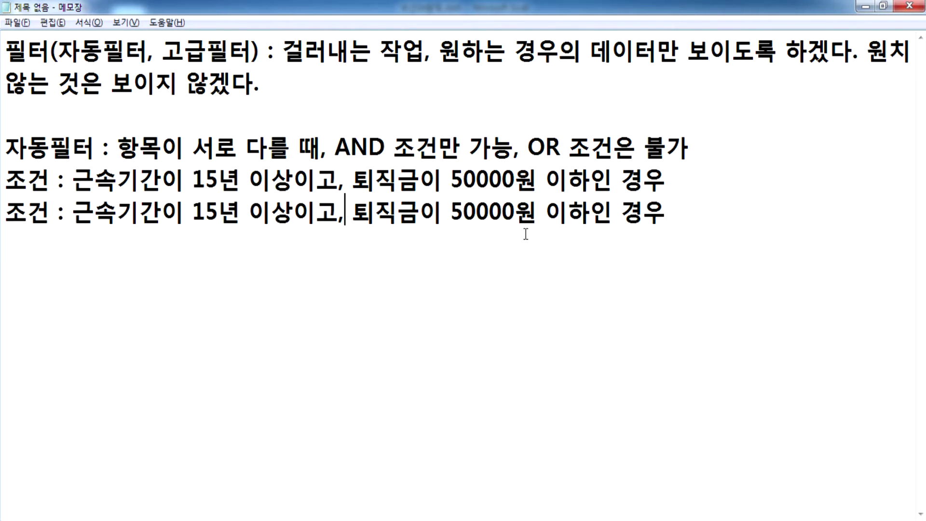
{"action": "type", "text": "건나"}
{"action": "key", "text": "Delete"}
Append "(O)" to the end of the first condition line
{"action": "key", "text": "Up"}
{"action": "key", "text": "End"}
{"action": "type", "text": "(ㅒ"}
{"action": "key", "text": "BackSpace"}
{"action": "key", "text": "Hangul"}
{"action": "type", "text": "O)"}
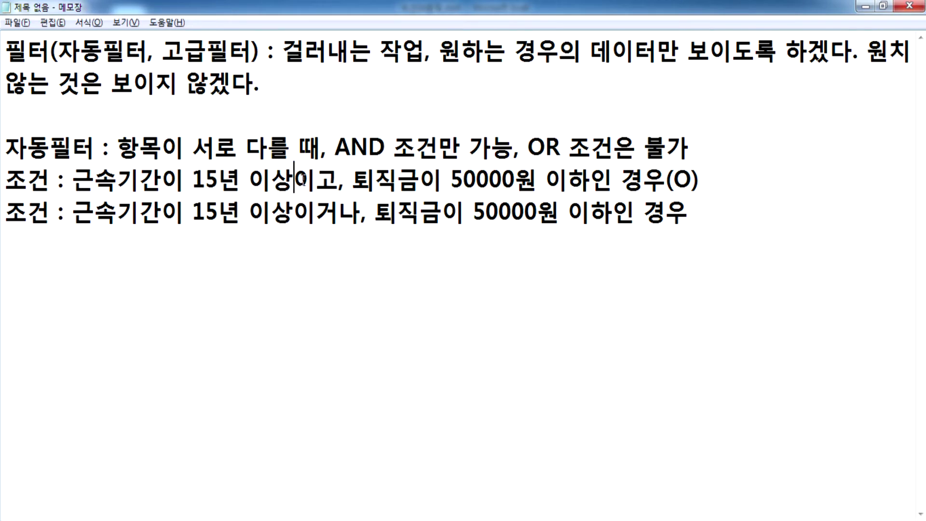
Compare the "이고" line with the AND part of the note and the "이거나" line with the OR part
{"action": "left_click_drag", "start_coordinate": [293, 179], "coordinate": [337, 179]}
{"action": "left_click_drag", "start_coordinate": [335, 147], "coordinate": [416, 147]}
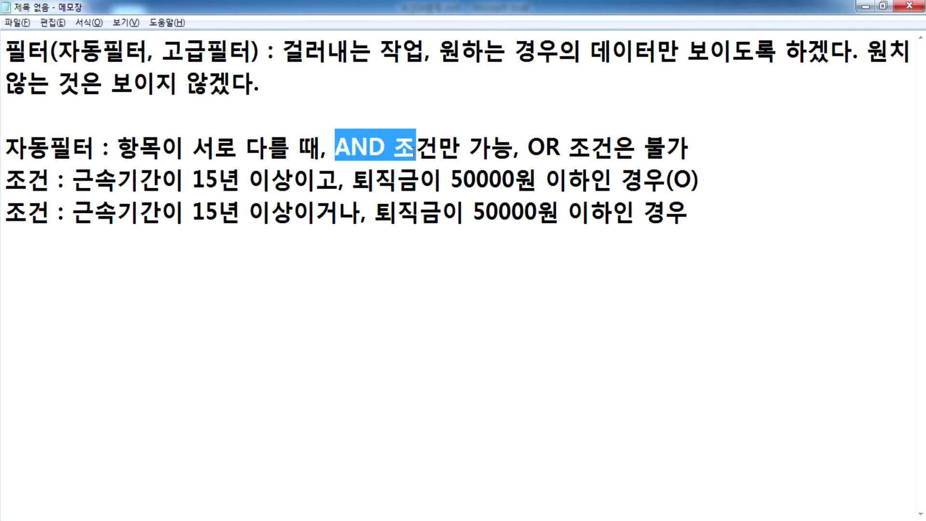
{"action": "left_click_drag", "start_coordinate": [293, 179], "coordinate": [206, 179]}
{"action": "left_click_drag", "start_coordinate": [397, 179], "coordinate": [537, 186]}
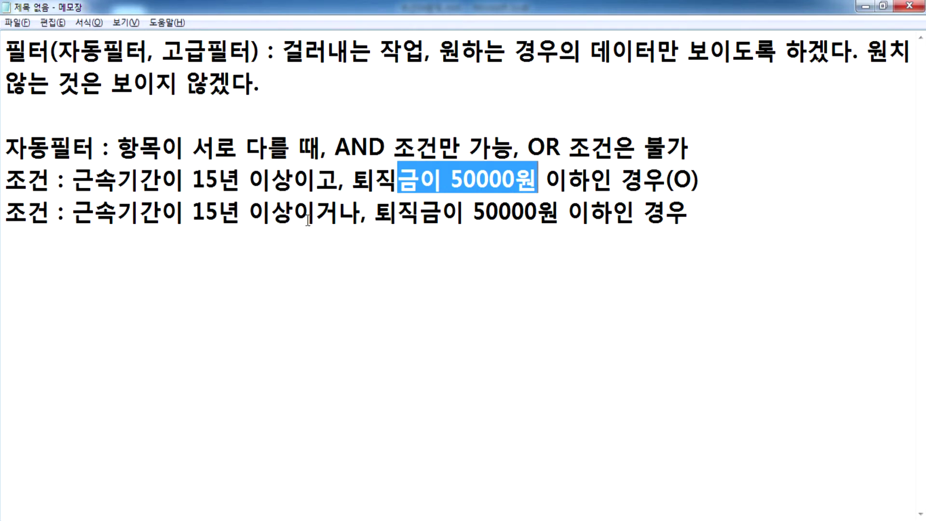
{"action": "left_click", "coordinate": [293, 213]}
{"action": "left_click", "coordinate": [545, 145]}
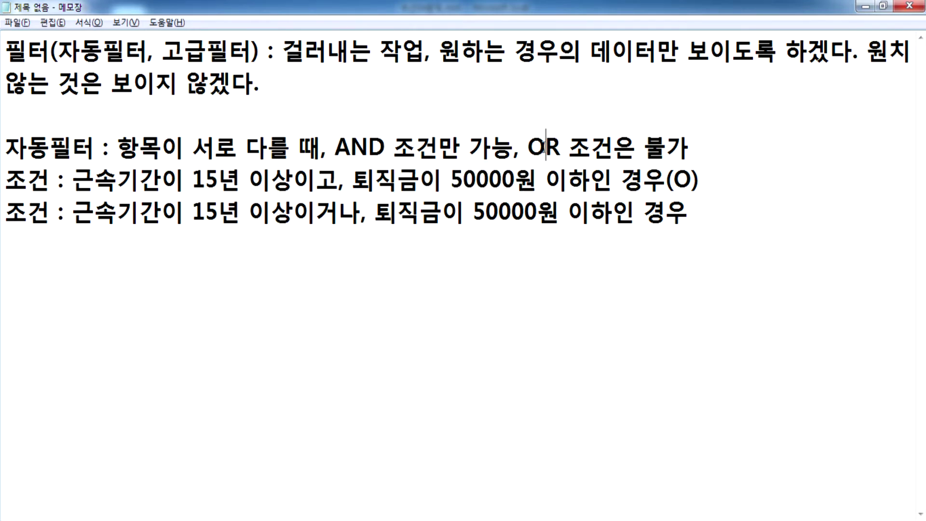
{"action": "left_click_drag", "start_coordinate": [316, 212], "coordinate": [219, 213]}
{"action": "left_click_drag", "start_coordinate": [445, 214], "coordinate": [538, 214]}
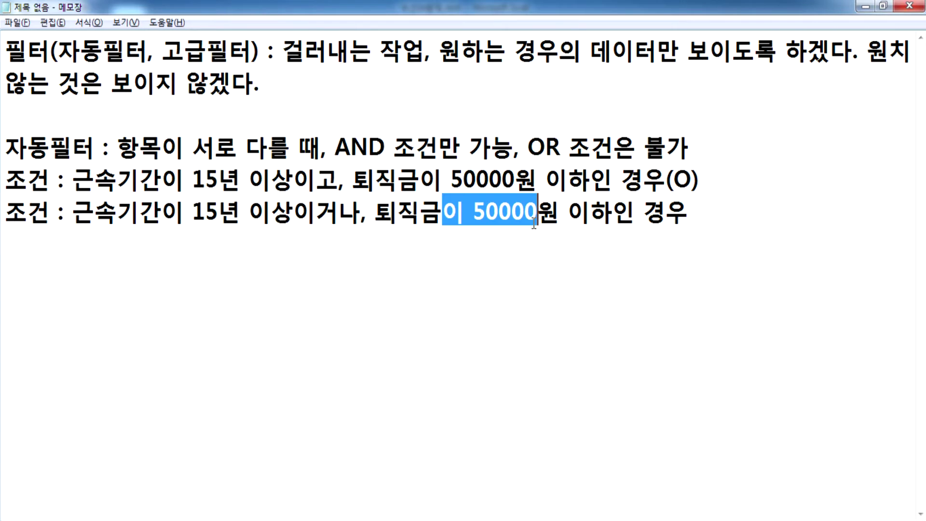
Append "(X)" to the end of the "이거나" condition line
{"action": "left_click", "coordinate": [704, 213]}
{"action": "type", "text": "("}
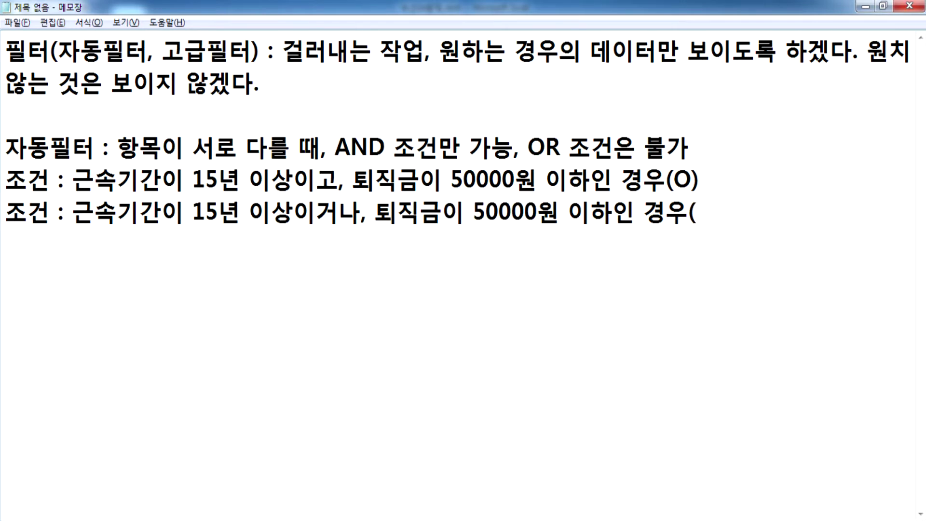
{"action": "type", "text": "X)"}
Review the words "이고" and "이거나" in the two condition lines and the "OR 조건은 불가" part of the note
{"action": "left_click_drag", "start_coordinate": [292, 181], "coordinate": [345, 184]}
{"action": "left_click_drag", "start_coordinate": [314, 213], "coordinate": [361, 212]}
{"action": "left_click", "coordinate": [346, 241]}
{"action": "left_click", "coordinate": [529, 147]}
{"action": "left_click_drag", "start_coordinate": [529, 147], "coordinate": [611, 163]}
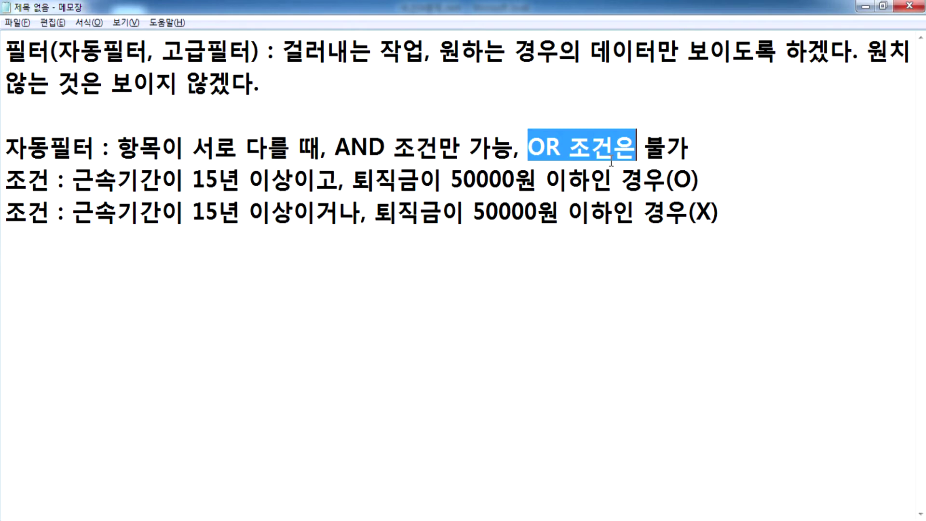
Switch to Excel, clear all filters and filter the 퇴직금 column to values less than or equal to 50000
{"action": "key", "text": "alt+Tab"}
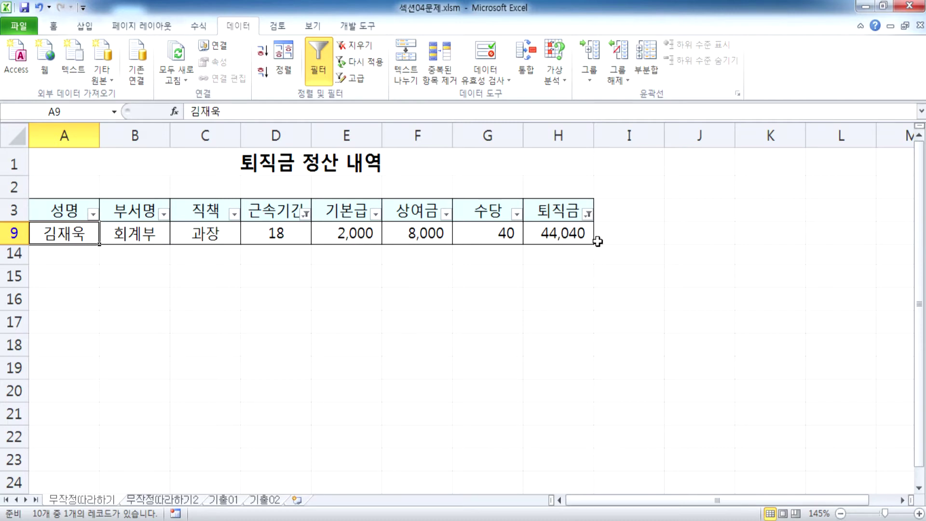
{"action": "left_click", "coordinate": [355, 45]}
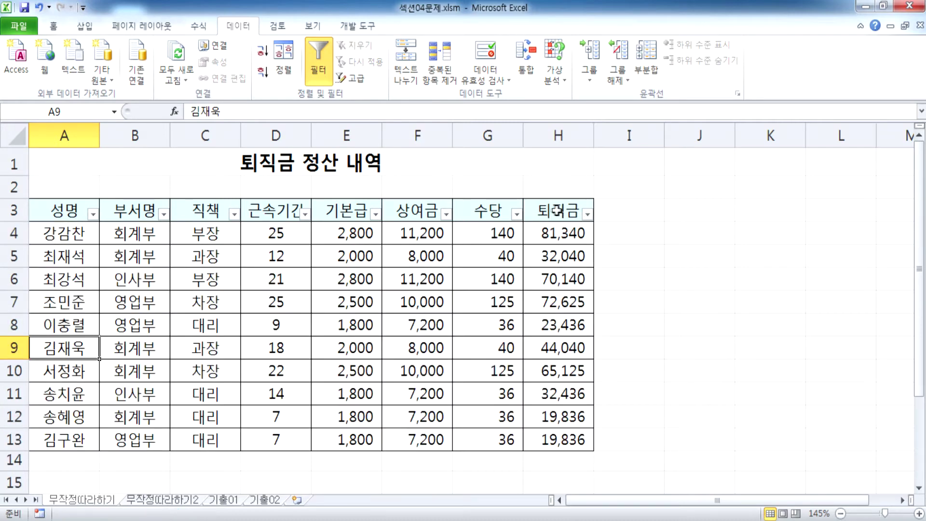
{"action": "left_click", "coordinate": [587, 214]}
{"action": "mouse_move", "coordinate": [480, 316]}
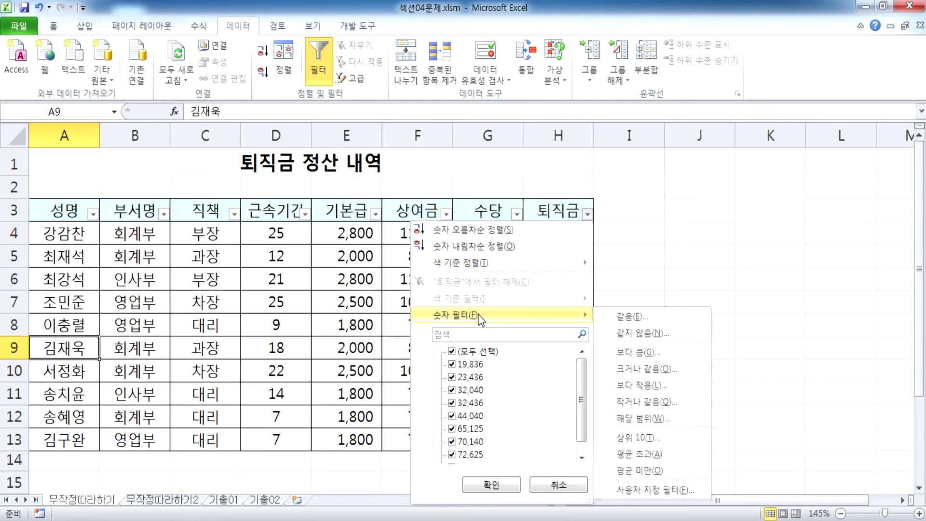
{"action": "left_click", "coordinate": [641, 401]}
{"action": "type", "text": "50000"}
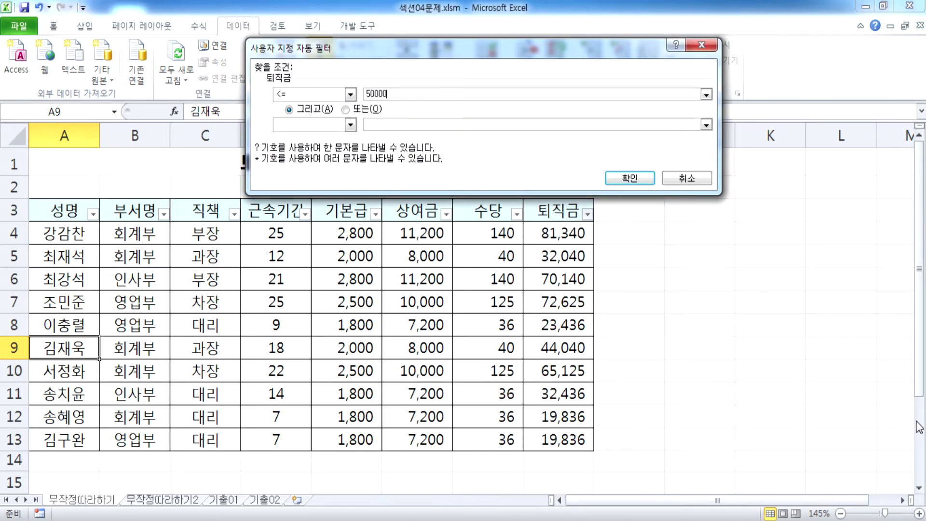
{"action": "key", "text": "Return"}
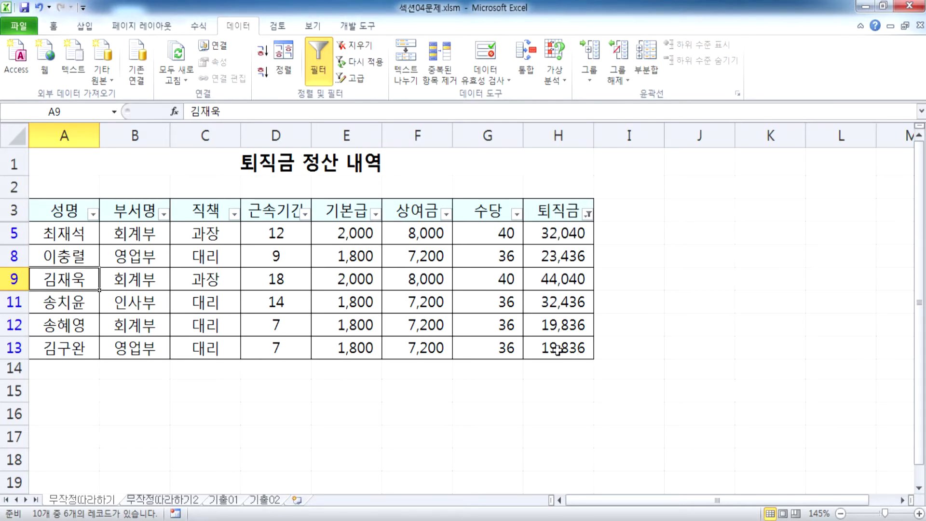
Filter the 근속기간 column to values greater than or equal to 18 as well, and check the remaining row's 근속기간 and 퇴직금
{"action": "left_click", "coordinate": [306, 214]}
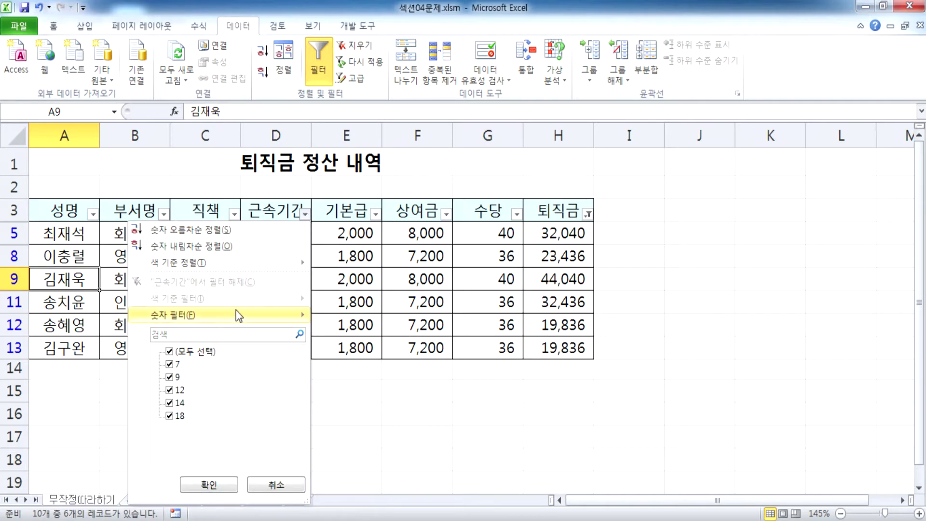
{"action": "left_click", "coordinate": [378, 378]}
{"action": "type", "text": "18"}
{"action": "left_click", "coordinate": [646, 178]}
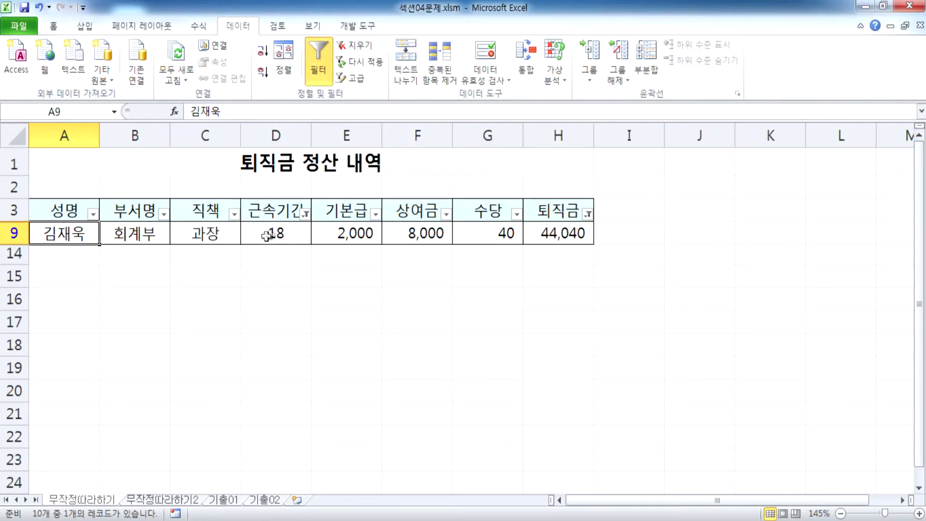
{"action": "left_click", "coordinate": [251, 234]}
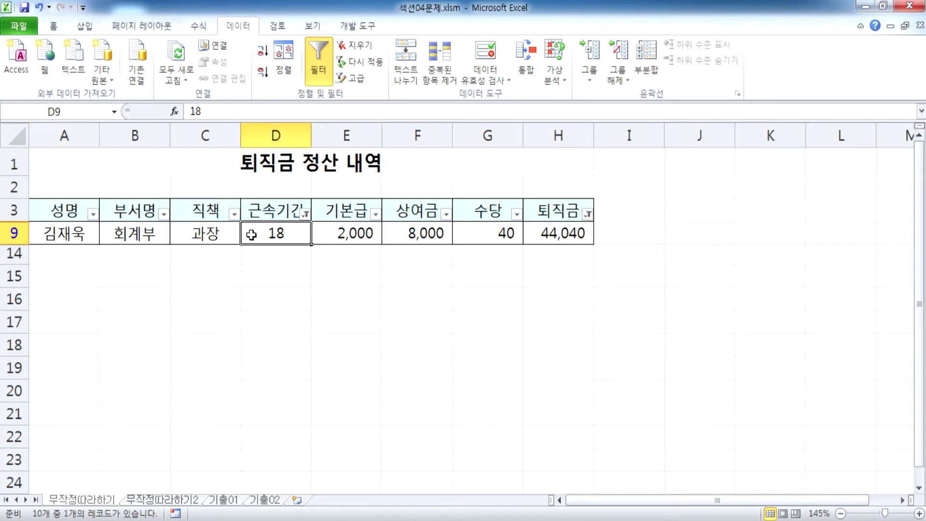
{"action": "left_click", "coordinate": [564, 239]}
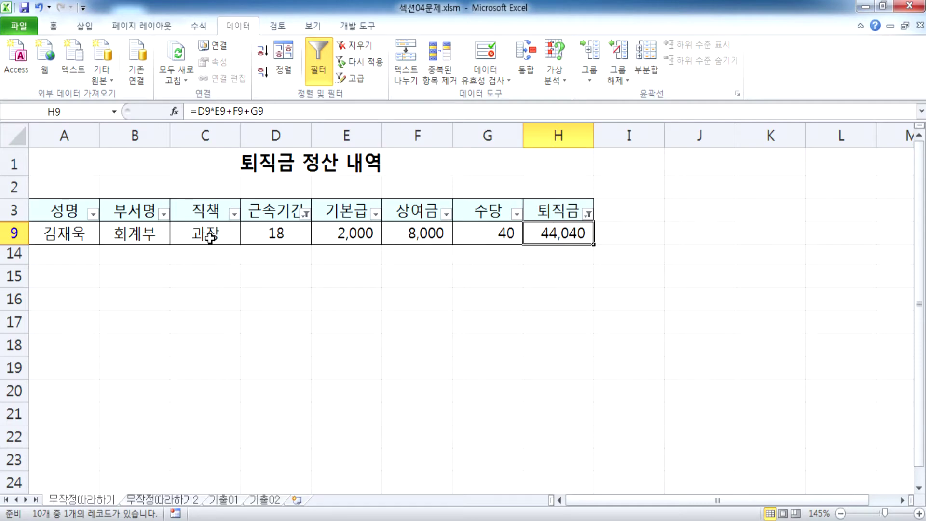
Clear all filters and filter the 직책 column to show only 과장 and 부장
{"action": "left_click", "coordinate": [355, 45]}
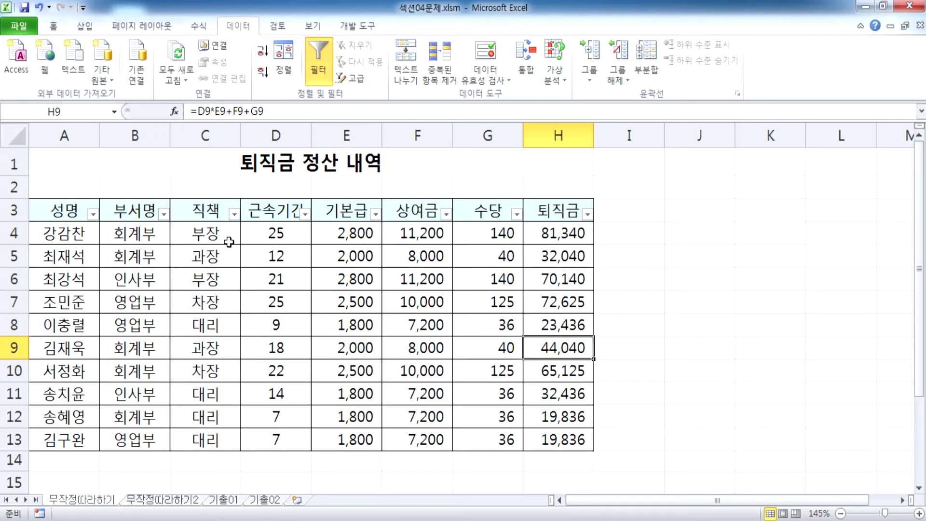
{"action": "left_click", "coordinate": [234, 213]}
{"action": "mouse_move", "coordinate": [155, 316]}
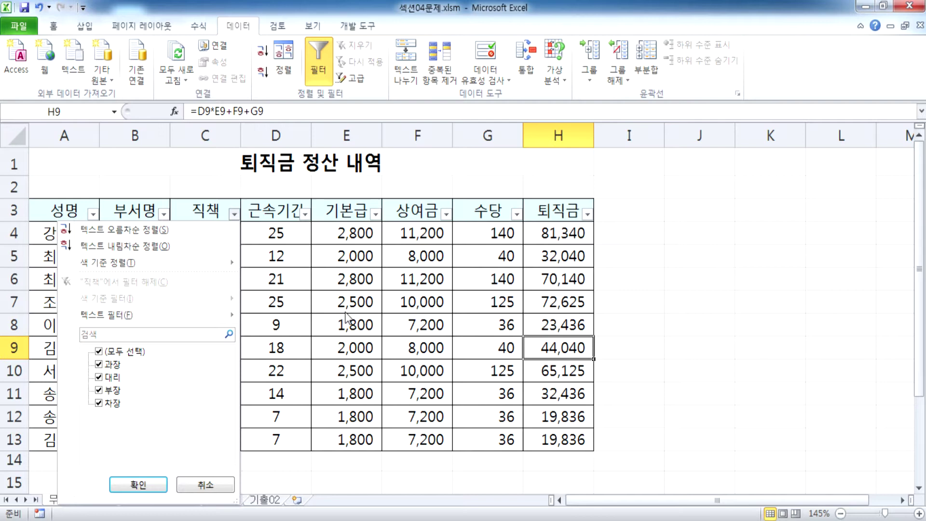
{"action": "left_click", "coordinate": [100, 351]}
{"action": "left_click", "coordinate": [99, 364]}
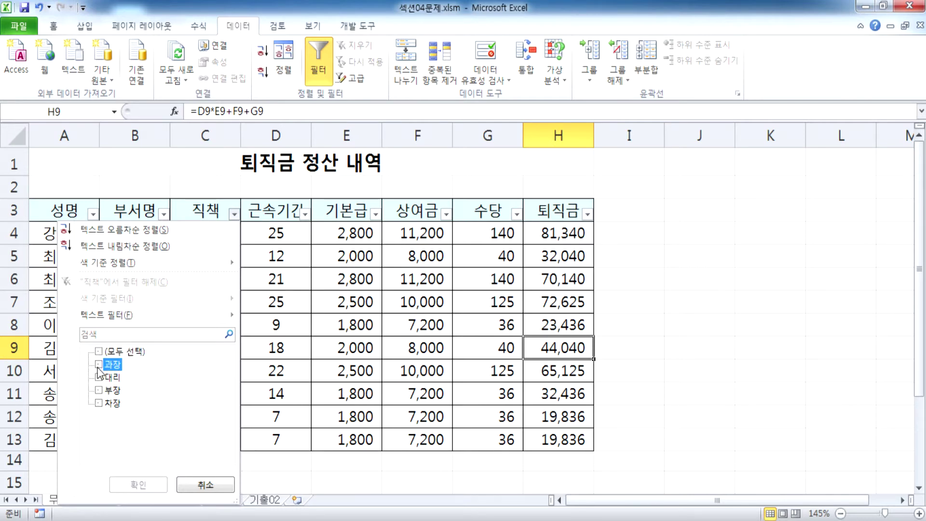
{"action": "left_click", "coordinate": [98, 390]}
{"action": "left_click", "coordinate": [137, 484]}
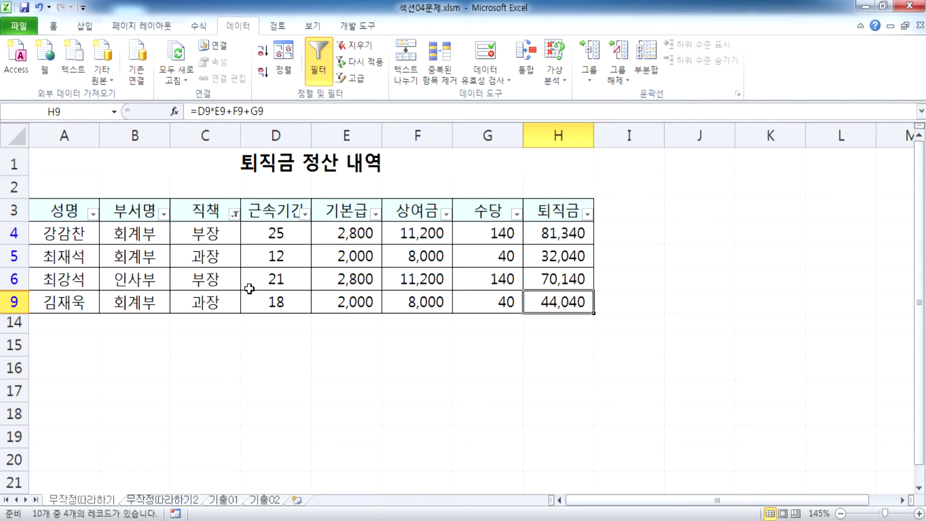
Remove the filter from the 직책 column and select the first 근속기간 value
{"action": "left_click", "coordinate": [234, 215]}
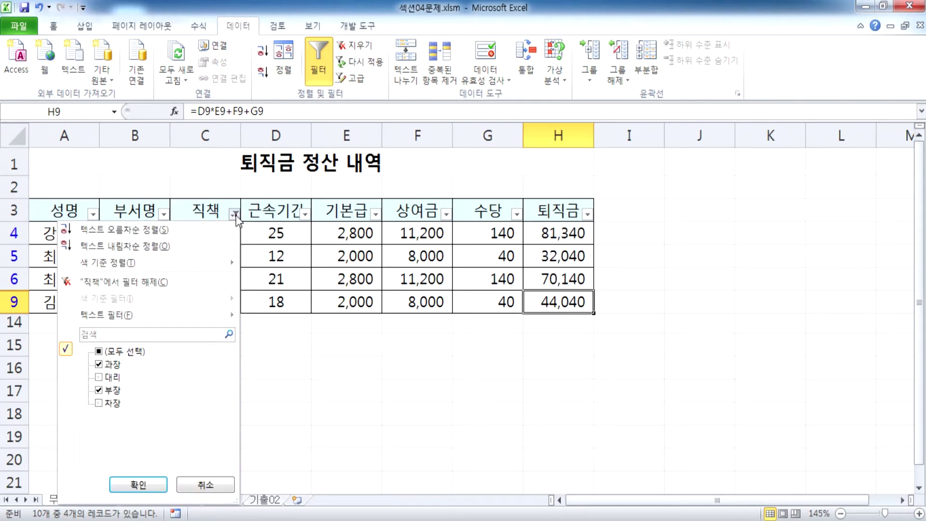
{"action": "left_click", "coordinate": [173, 281]}
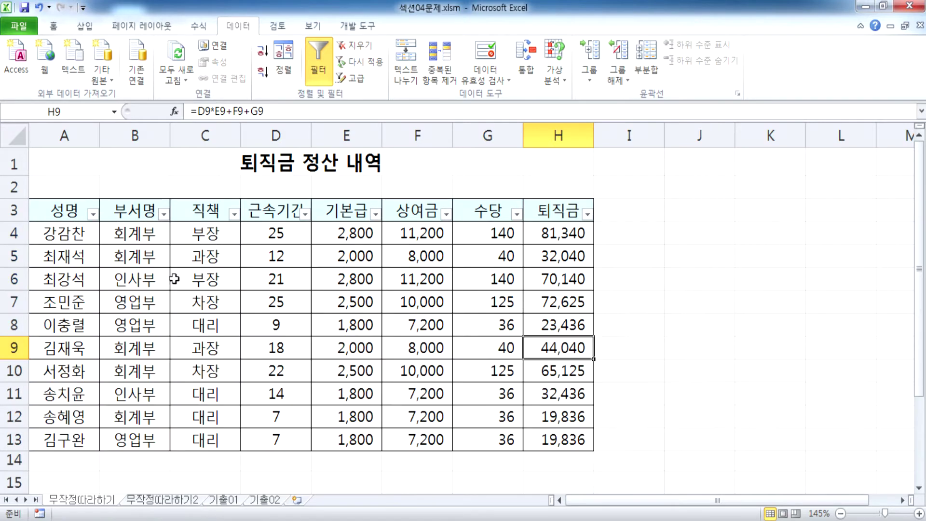
{"action": "left_click", "coordinate": [202, 237]}
{"action": "left_click", "coordinate": [270, 240]}
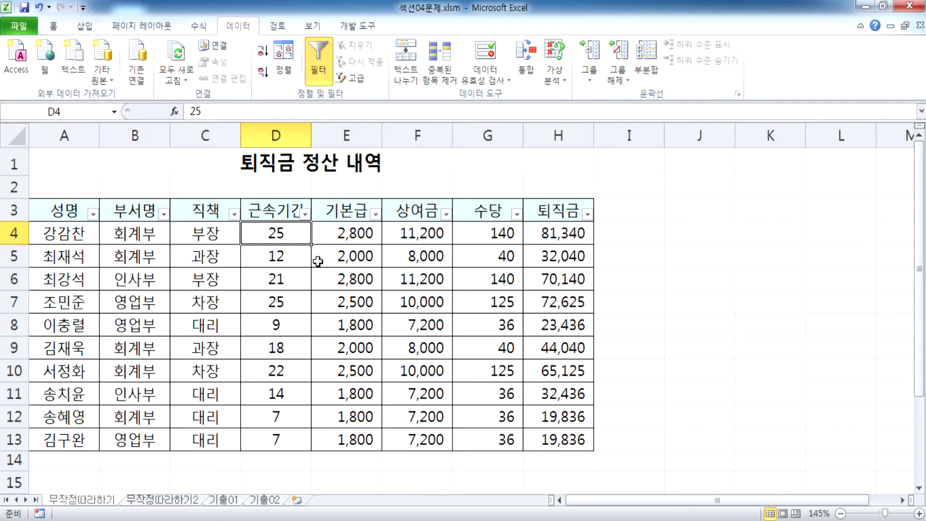
Set up a custom 근속기간 filter of at least 10 and less than 20, compare its AND and OR options, and cancel it
{"action": "left_click", "coordinate": [304, 219]}
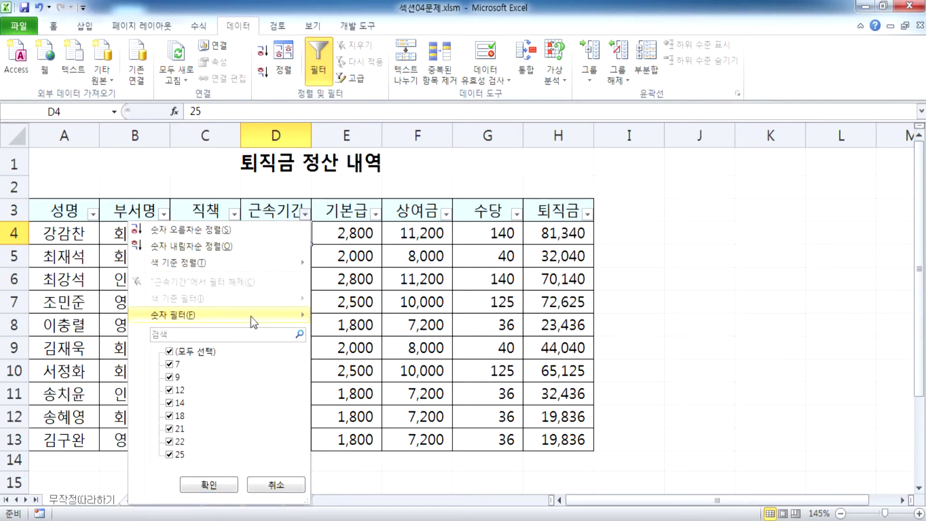
{"action": "mouse_move", "coordinate": [289, 324]}
{"action": "left_click", "coordinate": [357, 418]}
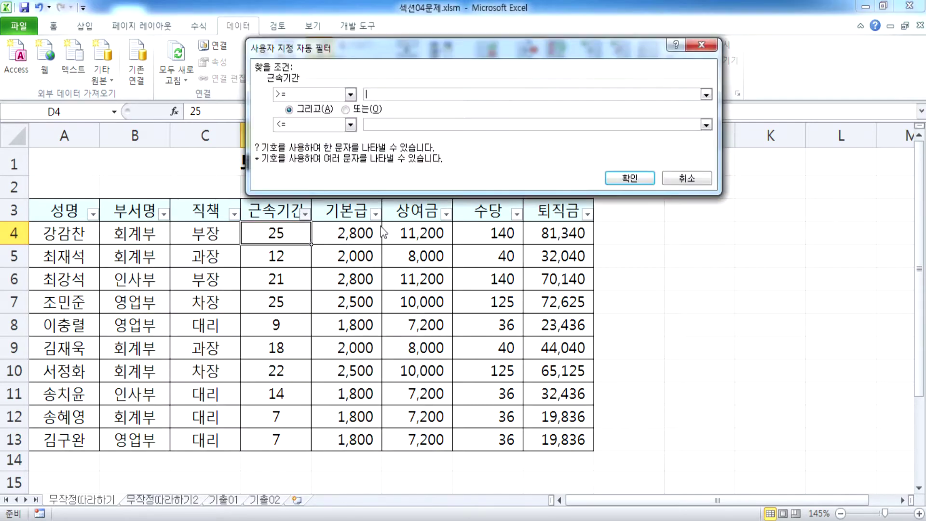
{"action": "type", "text": "10"}
{"action": "left_click", "coordinate": [378, 126]}
{"action": "type", "text": "20"}
{"action": "left_click", "coordinate": [350, 124]}
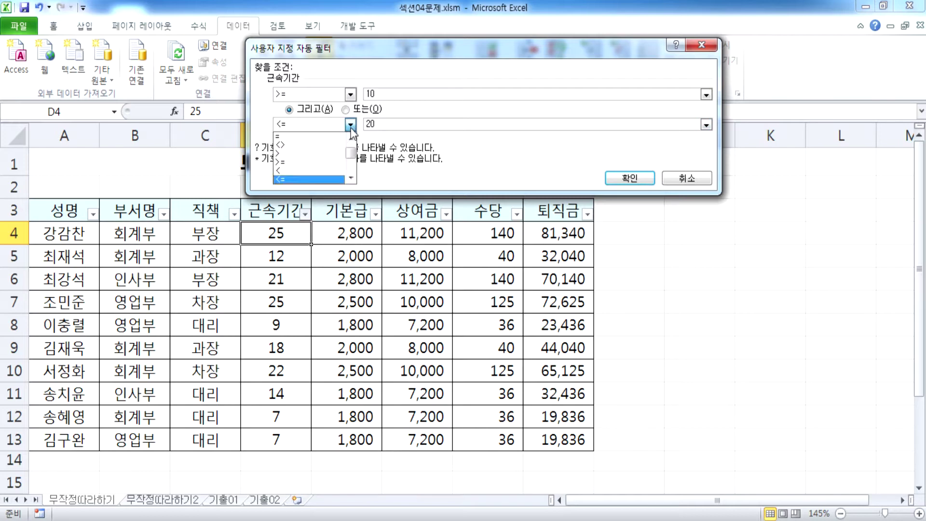
{"action": "left_click", "coordinate": [308, 170]}
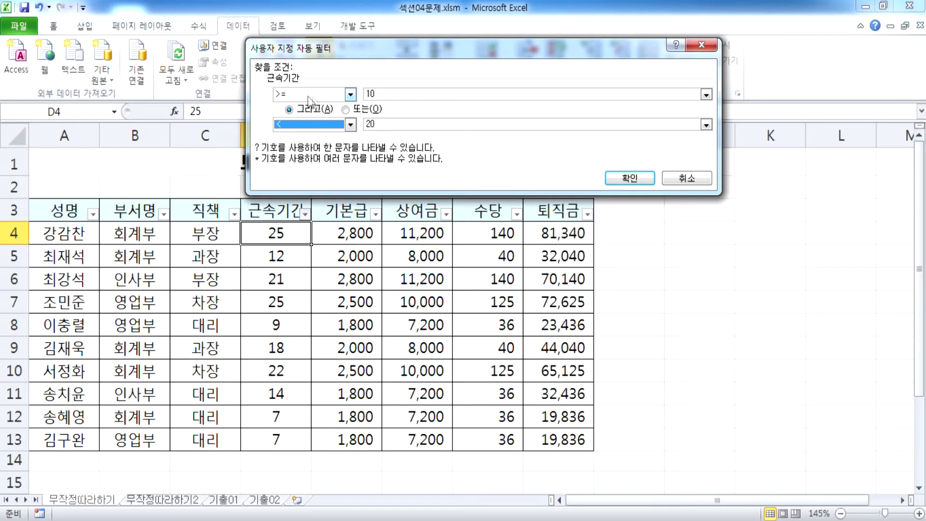
{"action": "left_click", "coordinate": [348, 111]}
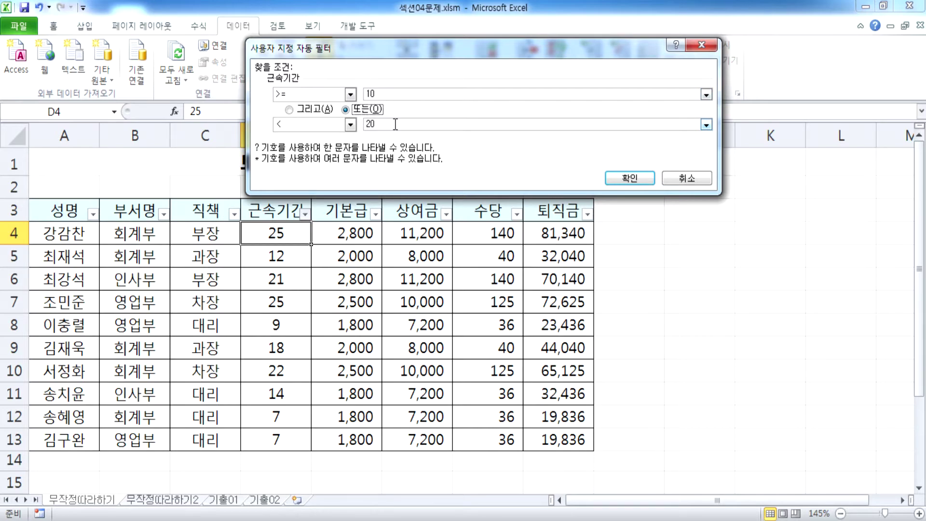
{"action": "left_click", "coordinate": [292, 110]}
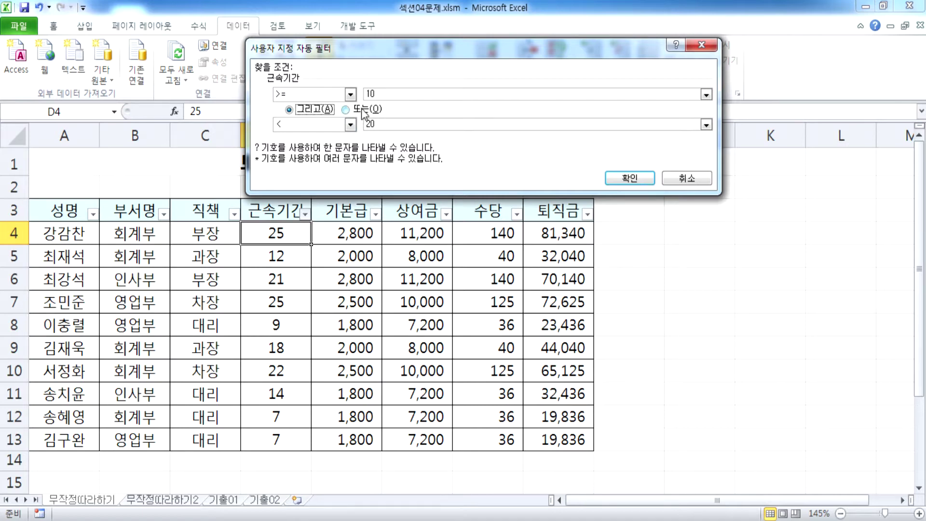
{"action": "left_click", "coordinate": [680, 179]}
Switch to Notepad and add the line "같은 항목에서는 AND 조건과 OR 조건이 가능할 수 있다." below the two example conditions
{"action": "key", "text": "alt+Tab"}
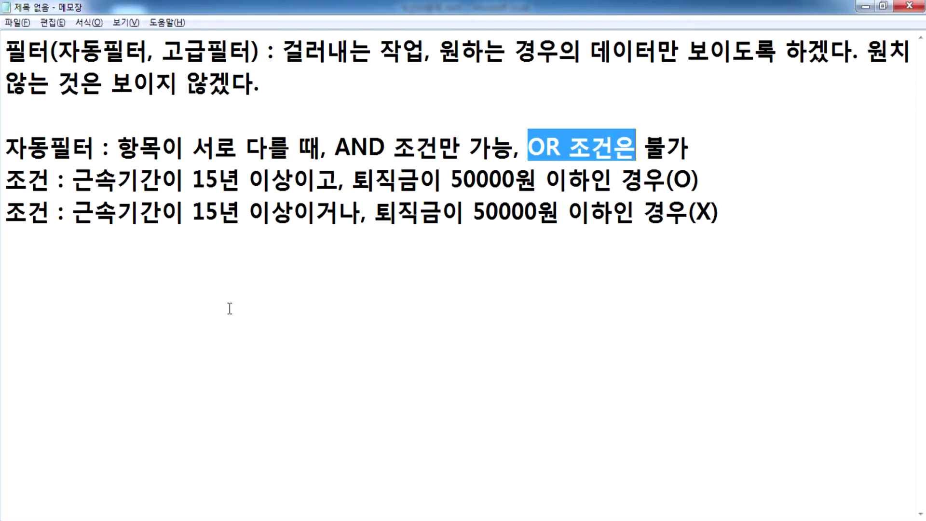
{"action": "left_click", "coordinate": [194, 262]}
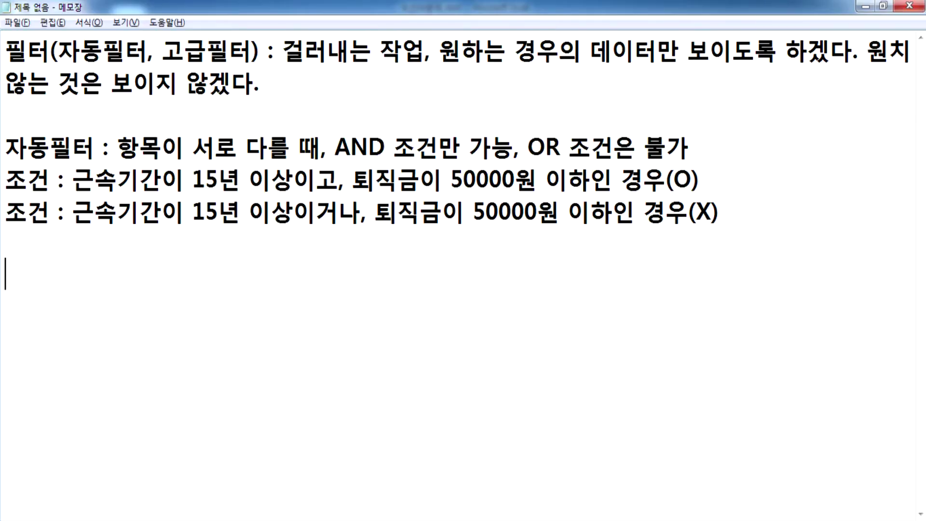
{"action": "type", "text": "RKXDM"}
{"action": "key", "text": "BackSpace"}
{"action": "key", "text": "BackSpace"}
{"action": "key", "text": "BackSpace"}
{"action": "key", "text": "BackSpace"}
{"action": "key", "text": "BackSpace"}
{"action": "type", "text": "같은 ㅎ아"}
{"action": "key", "text": "BackSpace"}
{"action": "key", "text": "BackSpace"}
{"action": "key", "text": "BackSpace"}
{"action": "type", "text": "항목에서"}
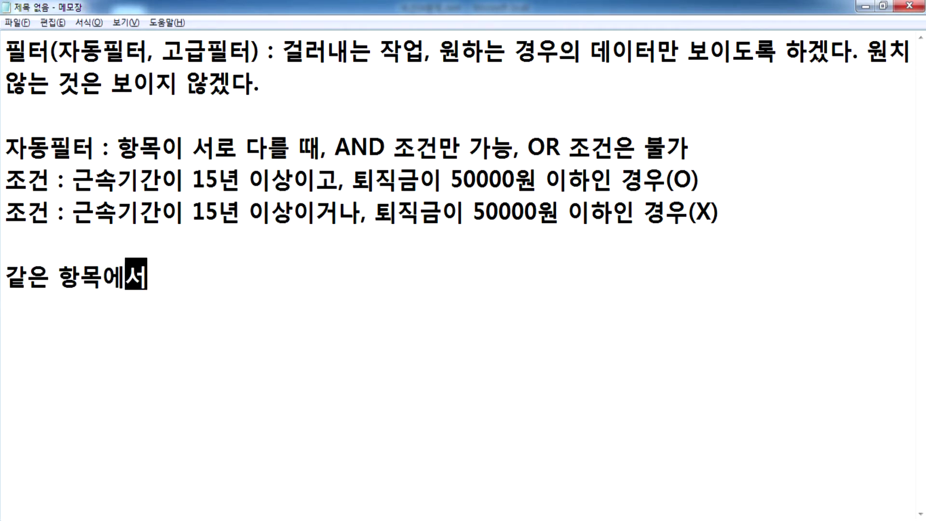
{"action": "type", "text": "는 AND "}
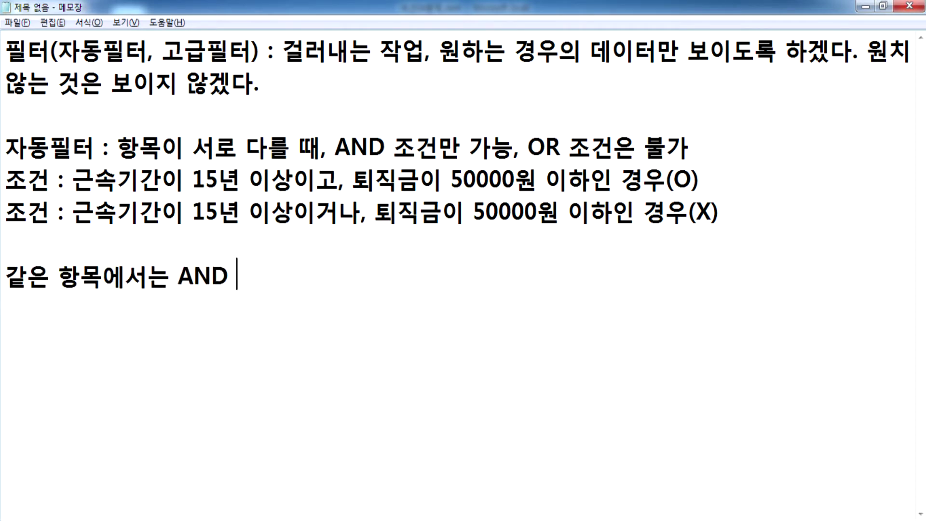
{"action": "type", "text": "조거ㄴ과 ㅐㄱ"}
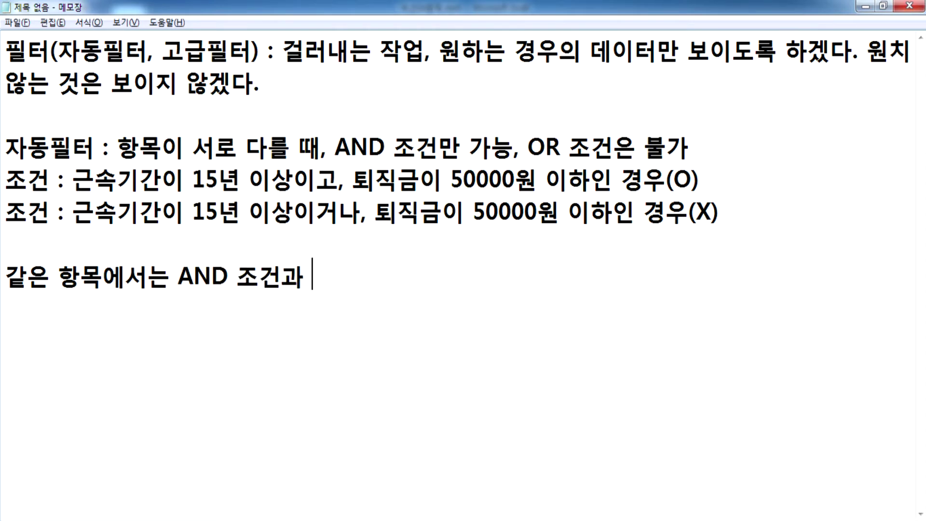
{"action": "key", "text": "BackSpace"}
{"action": "key", "text": "BackSpace"}
{"action": "key", "text": "Hangul"}
{"action": "type", "text": "OR"}
{"action": "key", "text": "Hangul"}
{"action": "type", "text": "조건이 가능할 수 이있다."}
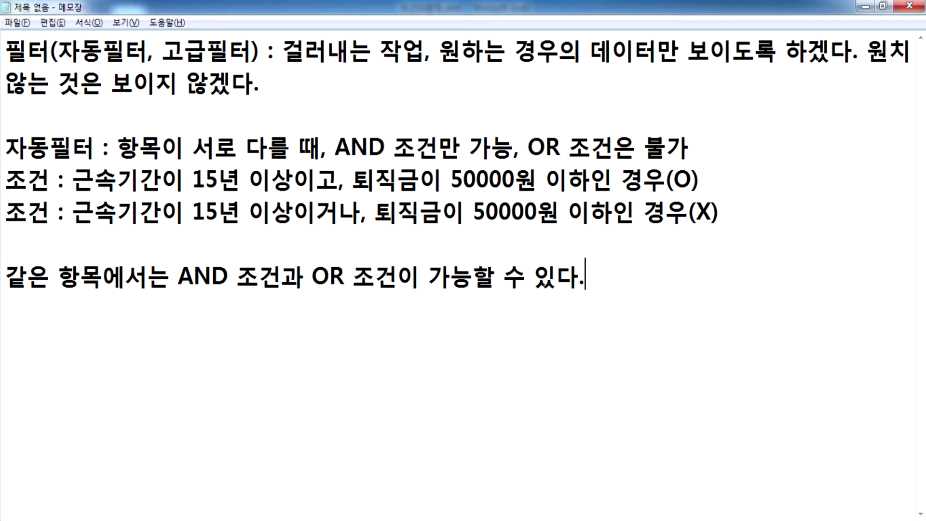
Highlight "서로 다를 때," in the 자동필터 rule, and add two line breaks after the last sentence of the notes
{"action": "left_click_drag", "start_coordinate": [193, 144], "coordinate": [335, 145]}
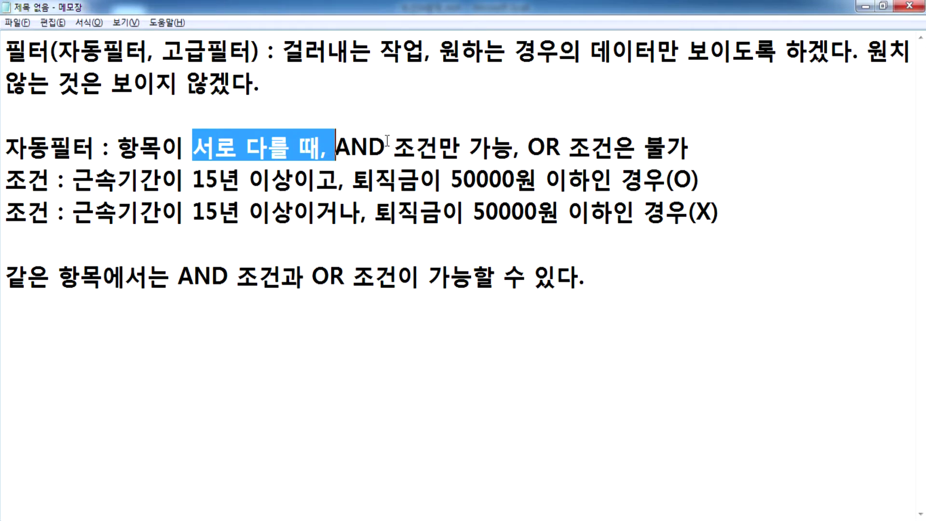
{"action": "left_click", "coordinate": [217, 354]}
{"action": "left_click", "coordinate": [708, 302]}
{"action": "key", "text": "Return"}
{"action": "key", "text": "Return"}
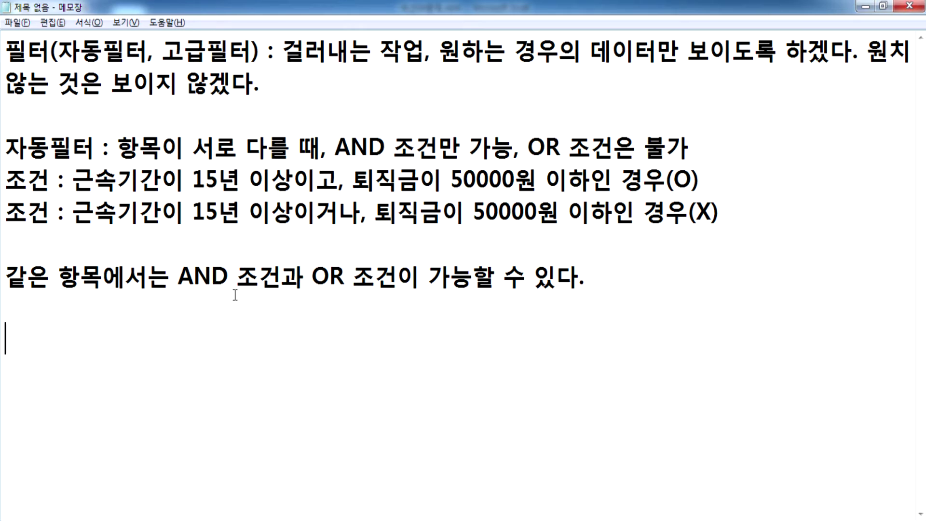
Switch to Excel and open the 무작정따라하기2 sheet, comparing its plain table with the AutoFilter table on 무작정따라하기
{"action": "mouse_move", "coordinate": [617, 520]}
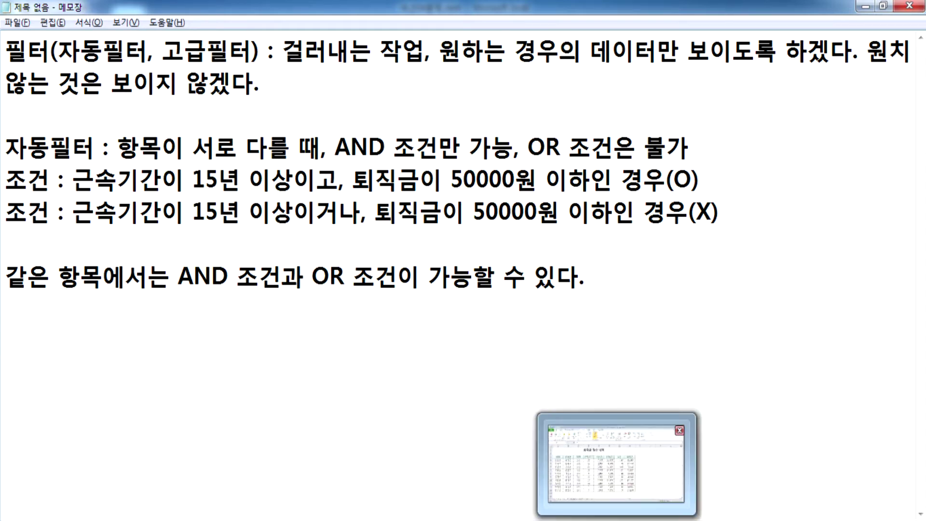
{"action": "left_click", "coordinate": [617, 520]}
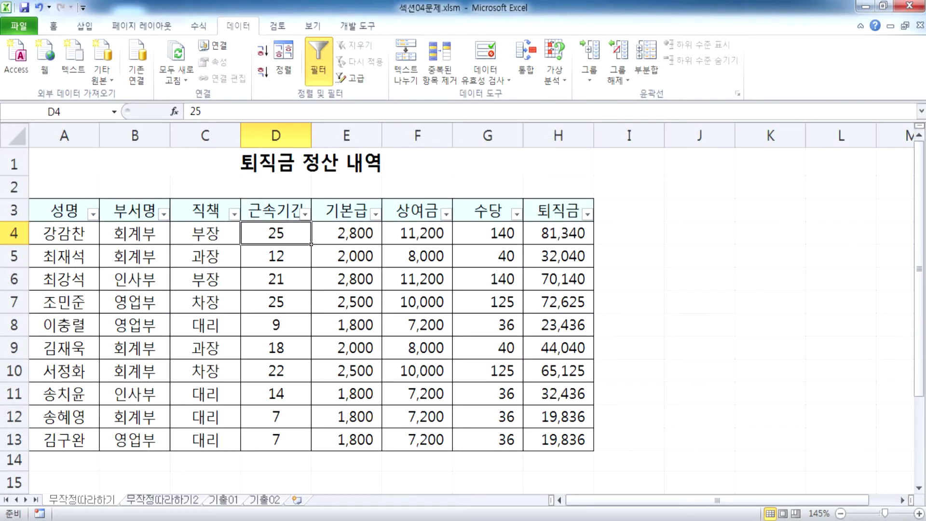
{"action": "left_click", "coordinate": [148, 499]}
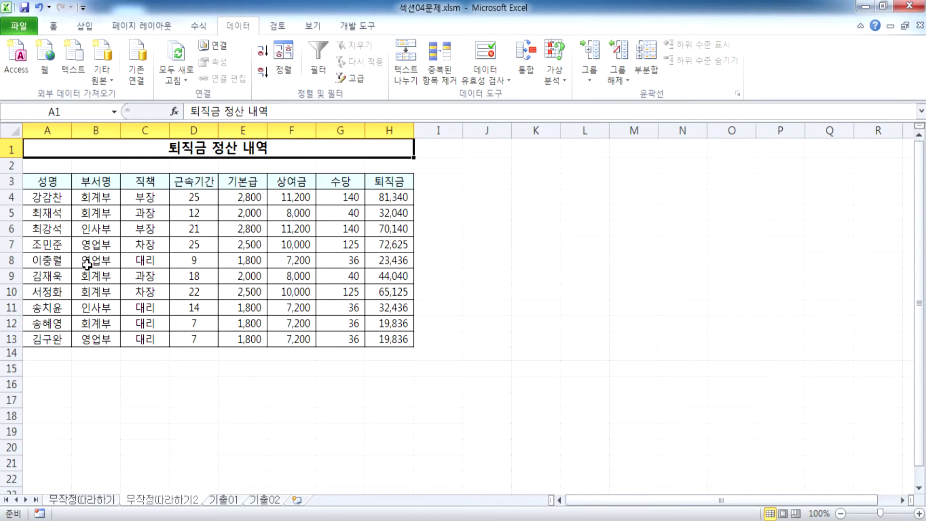
{"action": "scroll", "coordinate": [55, 236], "scroll_direction": "up", "scroll_amount": 1, "text": "ctrl"}
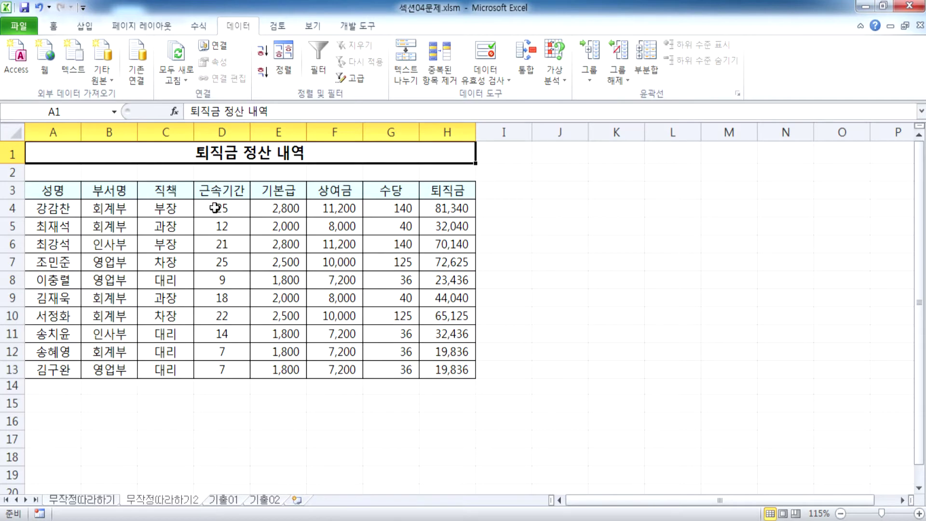
{"action": "left_click", "coordinate": [122, 500]}
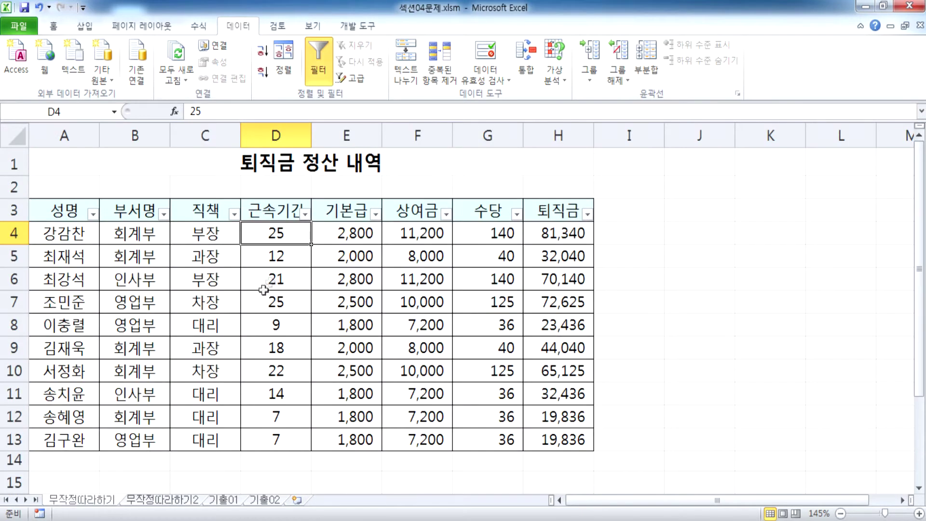
{"action": "left_click", "coordinate": [170, 498]}
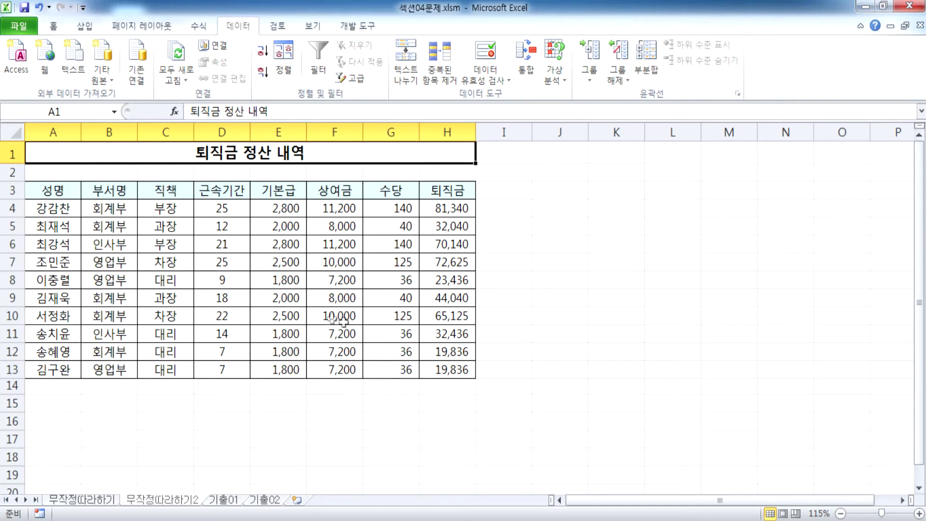
Mark out empty ranges beside and below the table, such as J3:L7 and E16:H20, as possible places for filter conditions
{"action": "left_click", "coordinate": [563, 194]}
{"action": "left_click_drag", "start_coordinate": [563, 188], "coordinate": [694, 259]}
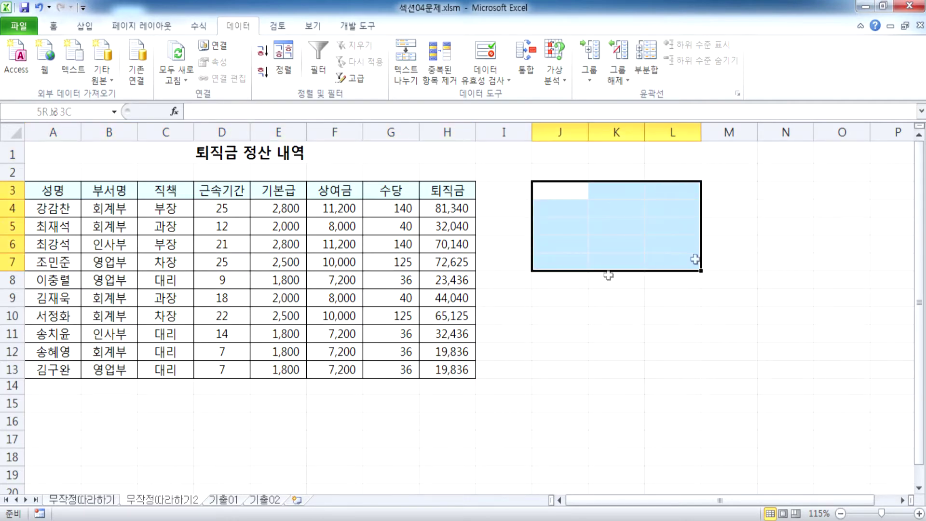
{"action": "scroll", "coordinate": [41, 393], "scroll_direction": "down", "scroll_amount": 1}
{"action": "left_click_drag", "start_coordinate": [50, 363], "coordinate": [191, 430]}
{"action": "left_click_drag", "start_coordinate": [269, 363], "coordinate": [425, 434]}
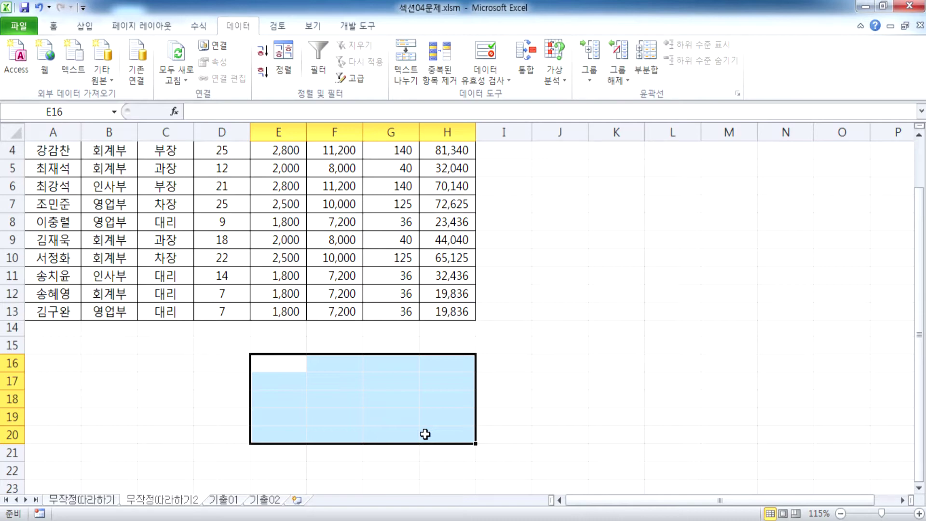
{"action": "scroll", "coordinate": [198, 395], "scroll_direction": "up", "scroll_amount": 1}
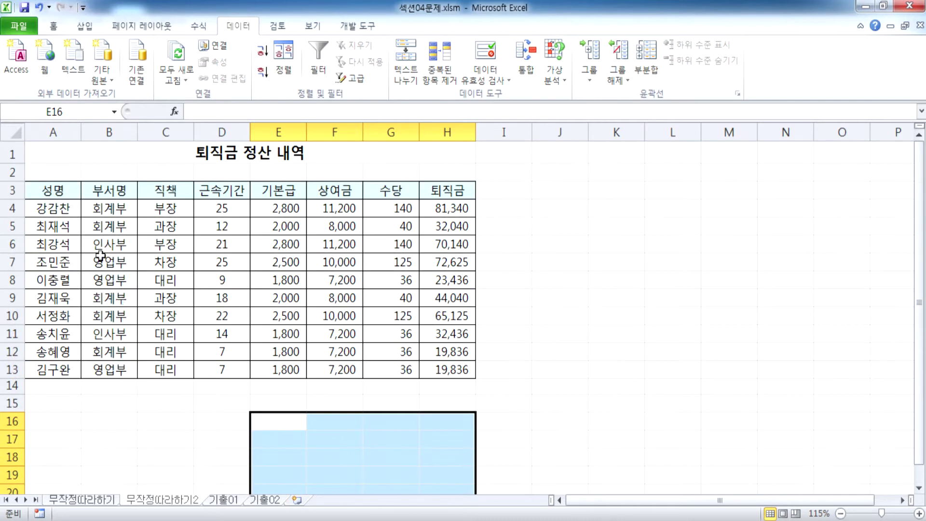
Apply an outside border to A15:H18 below the table and select cell A20 beneath the bordered area
{"action": "left_click", "coordinate": [38, 403]}
{"action": "left_click_drag", "start_coordinate": [38, 403], "coordinate": [437, 459]}
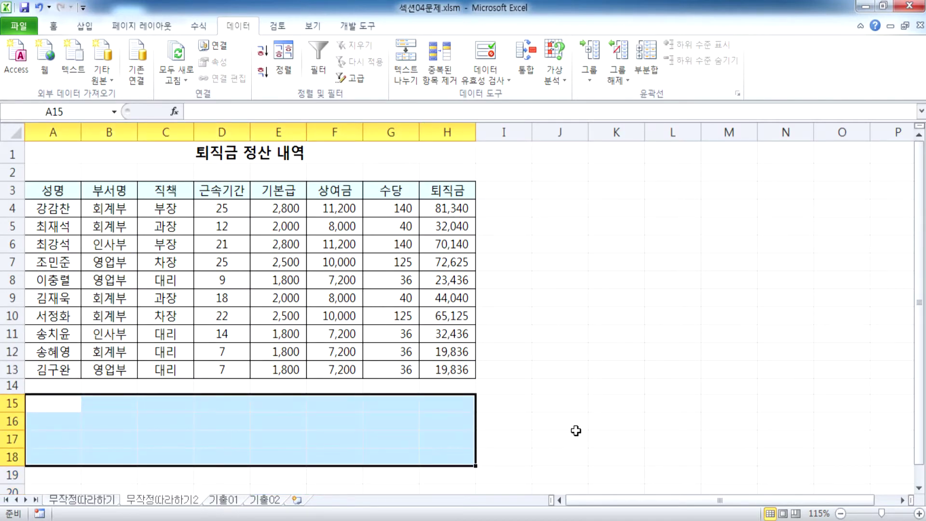
{"action": "scroll", "coordinate": [575, 432], "scroll_direction": "down", "scroll_amount": 2}
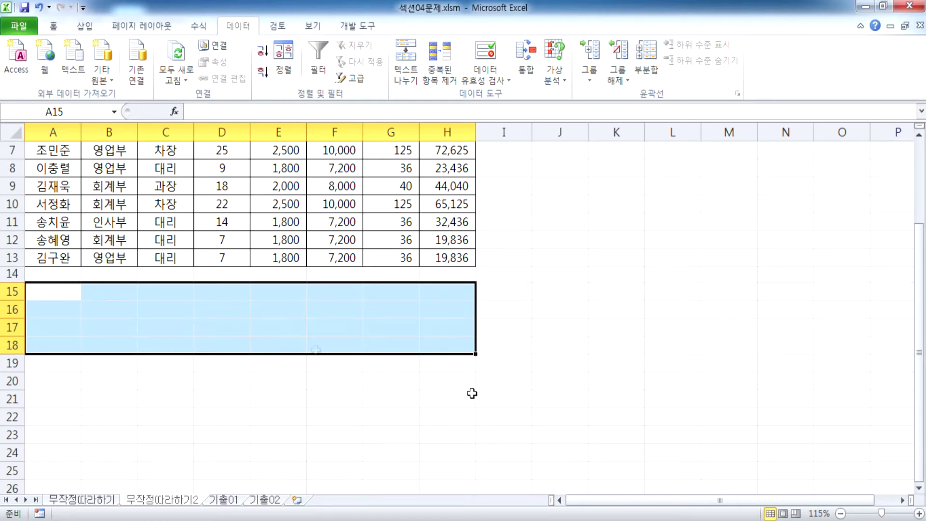
{"action": "left_click", "coordinate": [55, 26]}
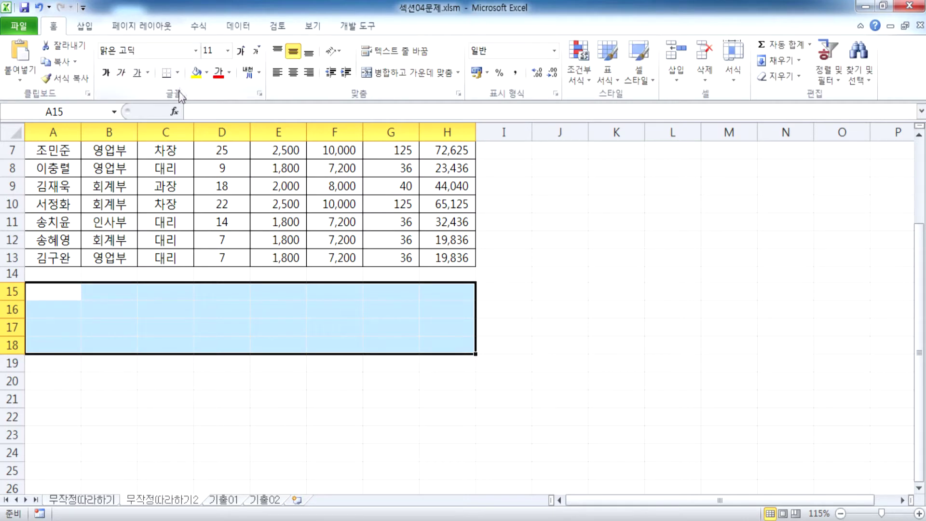
{"action": "left_click", "coordinate": [178, 72]}
{"action": "left_click", "coordinate": [184, 208]}
{"action": "left_click", "coordinate": [172, 403]}
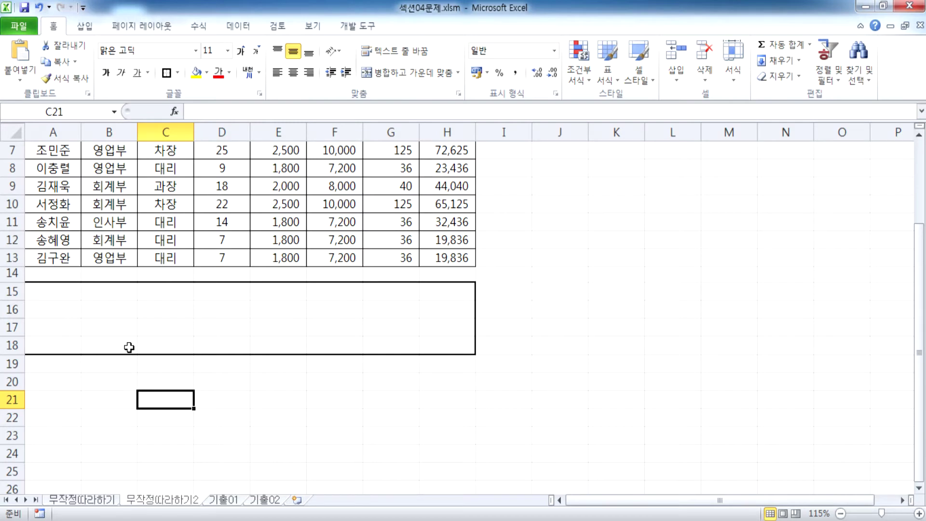
{"action": "left_click", "coordinate": [42, 382]}
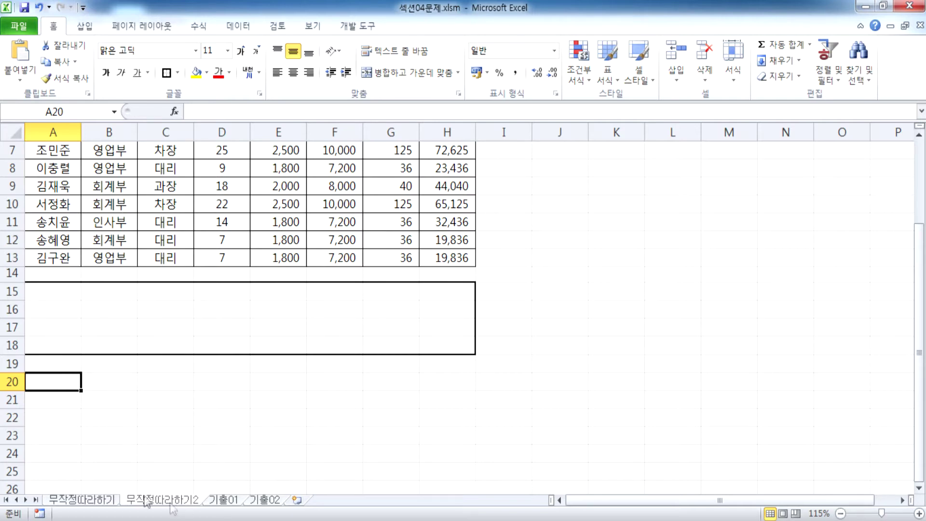
Review the 근속기간 filter choices on the 무작정따라하기 sheet, leaving all values selected
{"action": "left_click", "coordinate": [76, 501]}
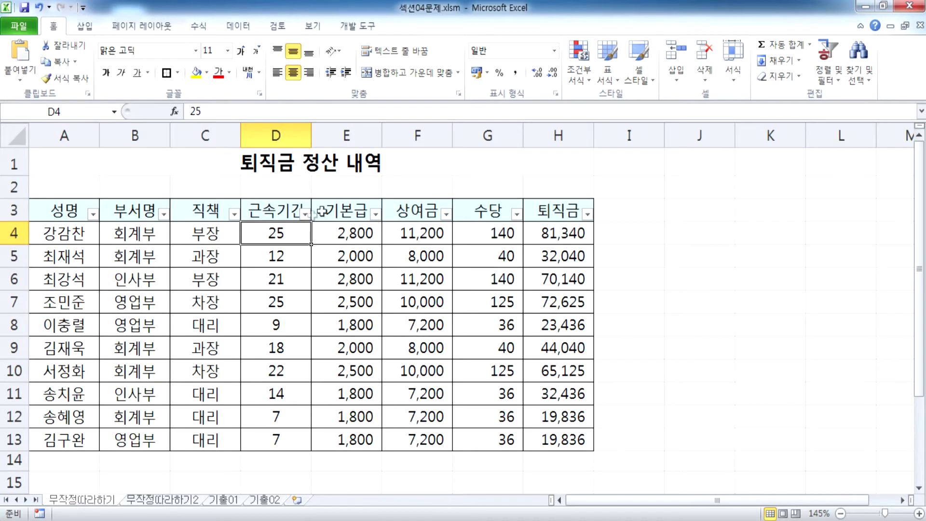
{"action": "left_click", "coordinate": [305, 213]}
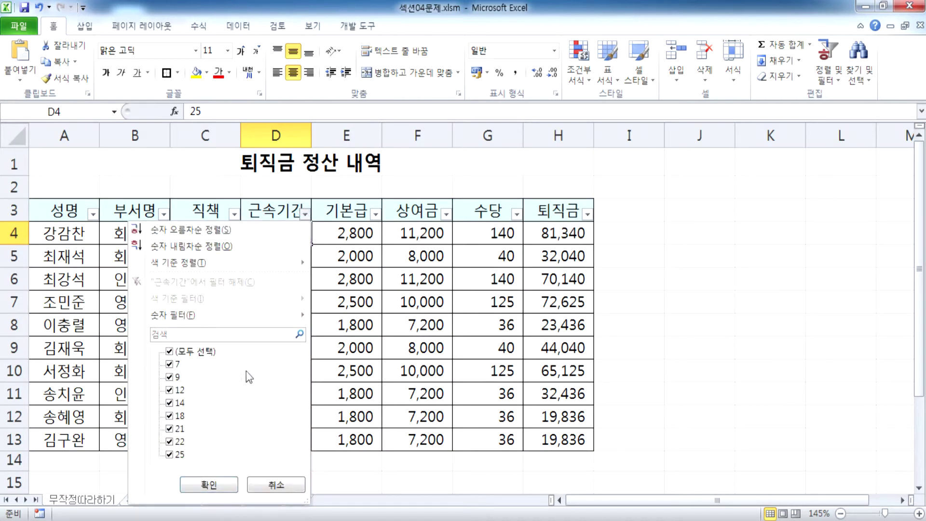
{"action": "left_click", "coordinate": [209, 484]}
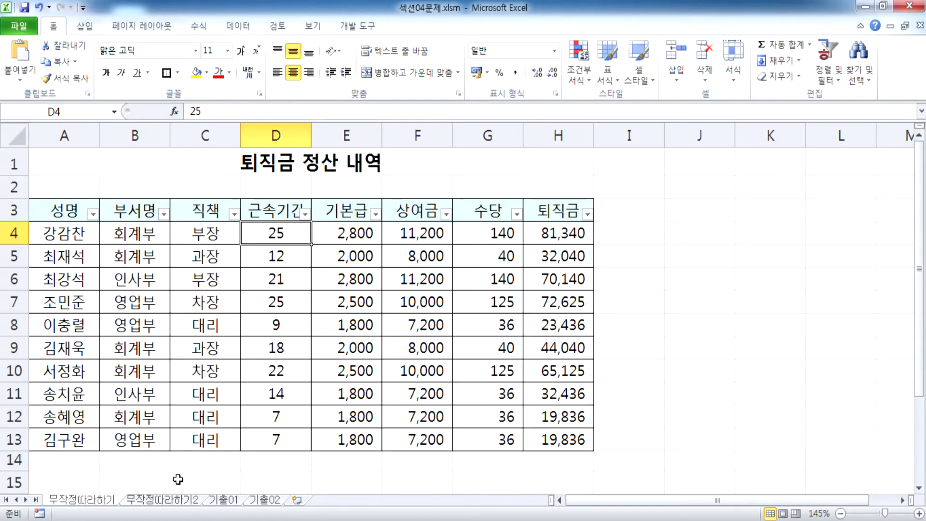
Return to the 무작정따라하기2 sheet and examine the data table, the bordered area under it and the empty space below
{"action": "left_click", "coordinate": [176, 500]}
{"action": "scroll", "coordinate": [100, 261], "scroll_direction": "up", "scroll_amount": 2}
{"action": "left_click_drag", "start_coordinate": [54, 190], "coordinate": [393, 367]}
{"action": "left_click", "coordinate": [309, 279]}
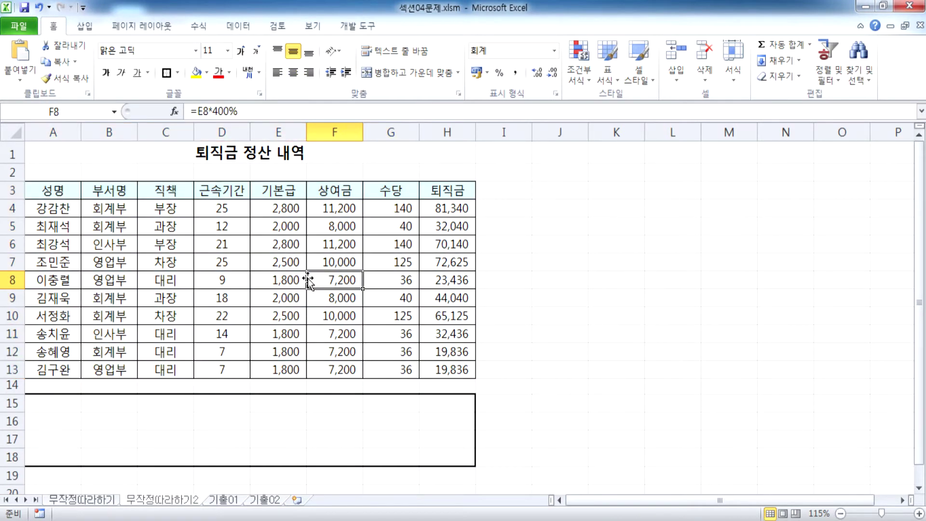
{"action": "scroll", "coordinate": [309, 280], "scroll_direction": "down", "scroll_amount": 3}
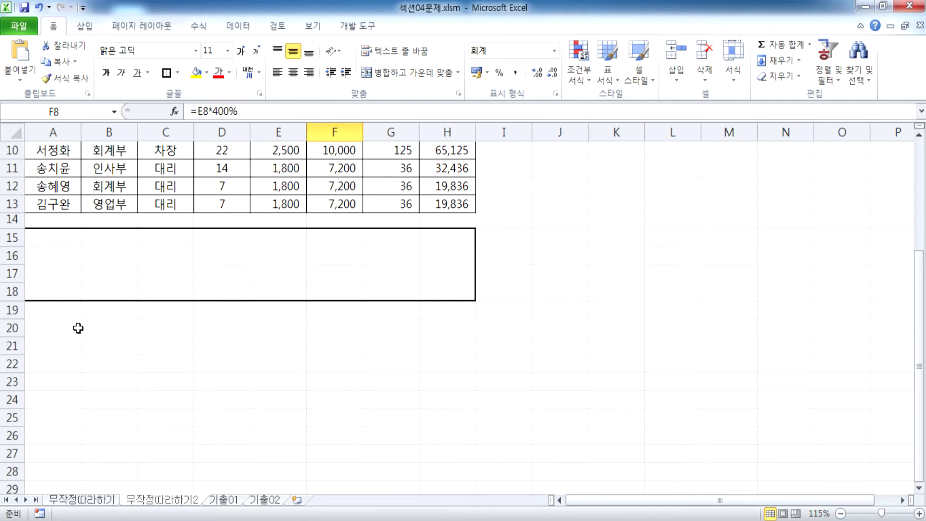
{"action": "scroll", "coordinate": [77, 321], "scroll_direction": "up", "scroll_amount": 3}
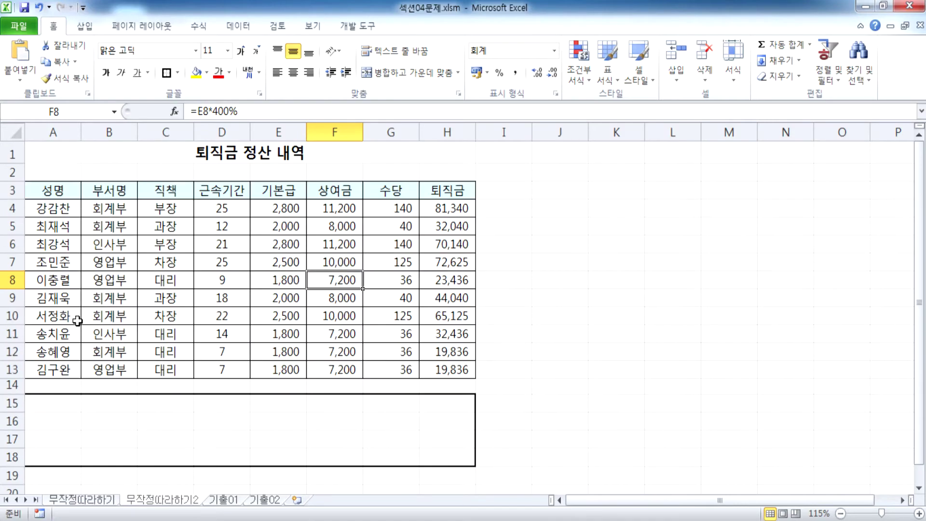
{"action": "scroll", "coordinate": [70, 327], "scroll_direction": "up", "scroll_amount": 2}
{"action": "scroll", "coordinate": [72, 325], "scroll_direction": "down", "scroll_amount": 3}
{"action": "scroll", "coordinate": [82, 297], "scroll_direction": "up", "scroll_amount": 2}
{"action": "key", "text": "Home"}
{"action": "scroll", "coordinate": [96, 303], "scroll_direction": "down", "scroll_amount": 2}
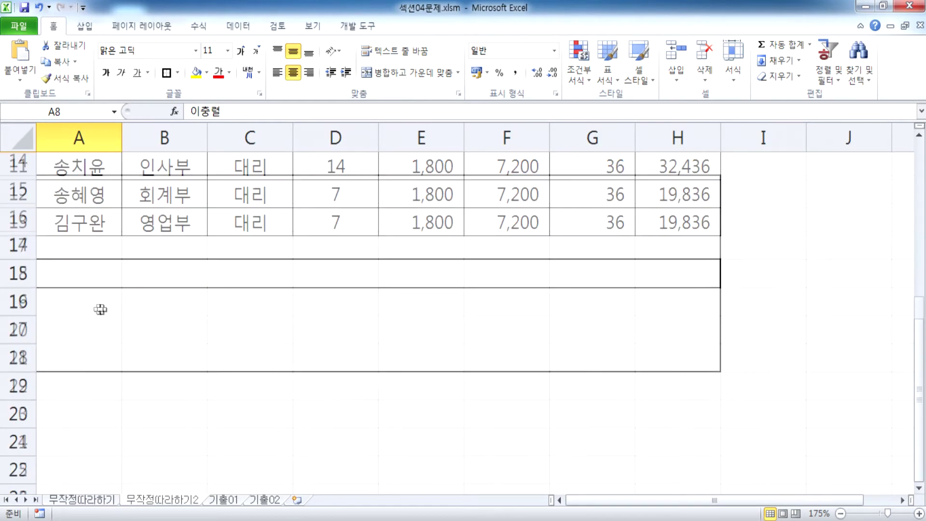
Enter the condition heading 근속기간 in A15 of the bordered area
{"action": "left_click", "coordinate": [87, 194]}
{"action": "type", "text": "RMNSTHR"}
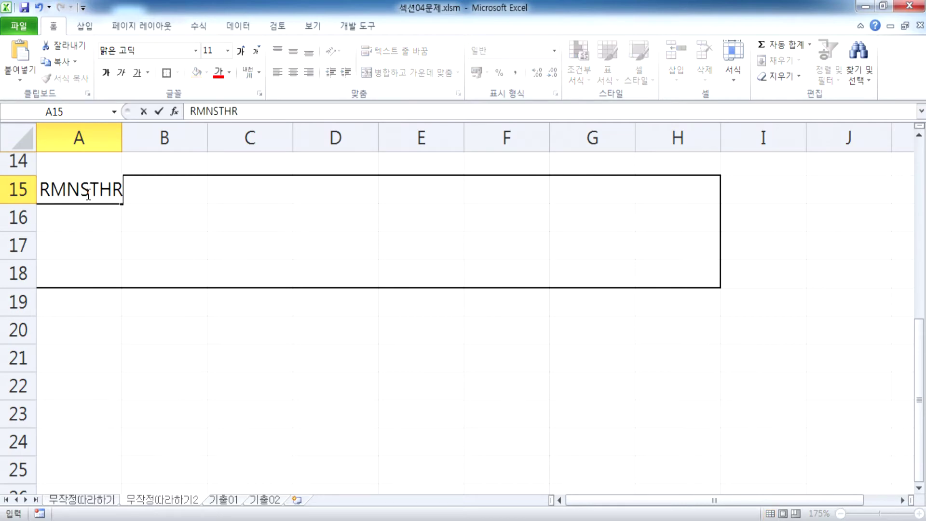
{"action": "key", "text": "Escape"}
{"action": "type", "text": "ㄱ근속기간"}
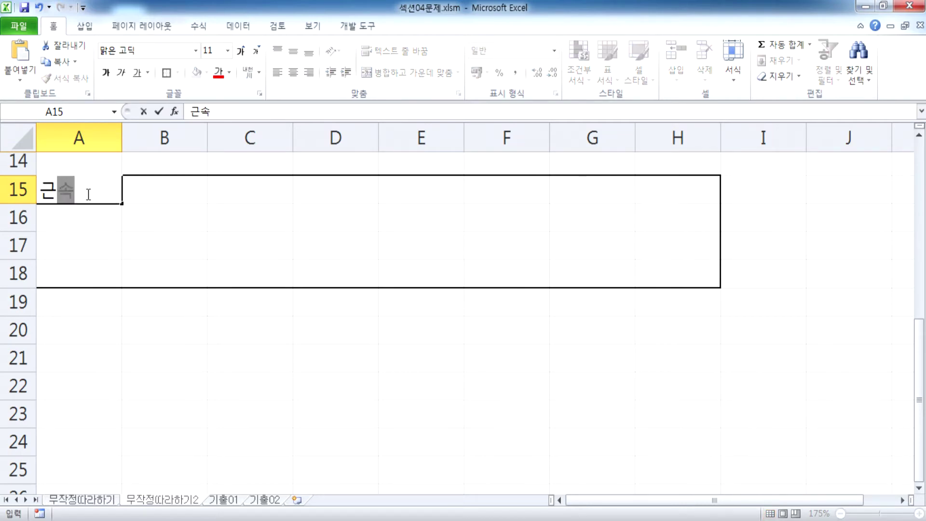
{"action": "key", "text": "Return"}
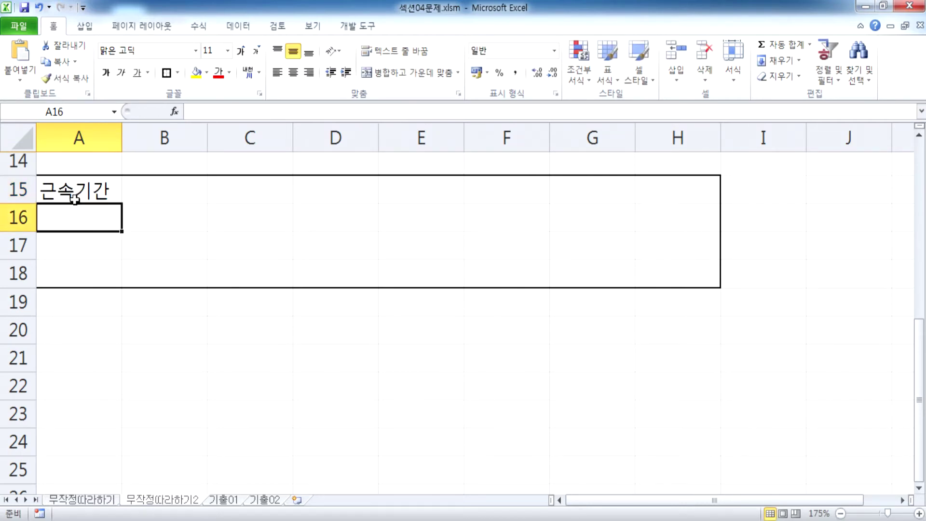
Try adding a space between 근속 and 기간 in the A15 heading
{"action": "left_click", "coordinate": [86, 194]}
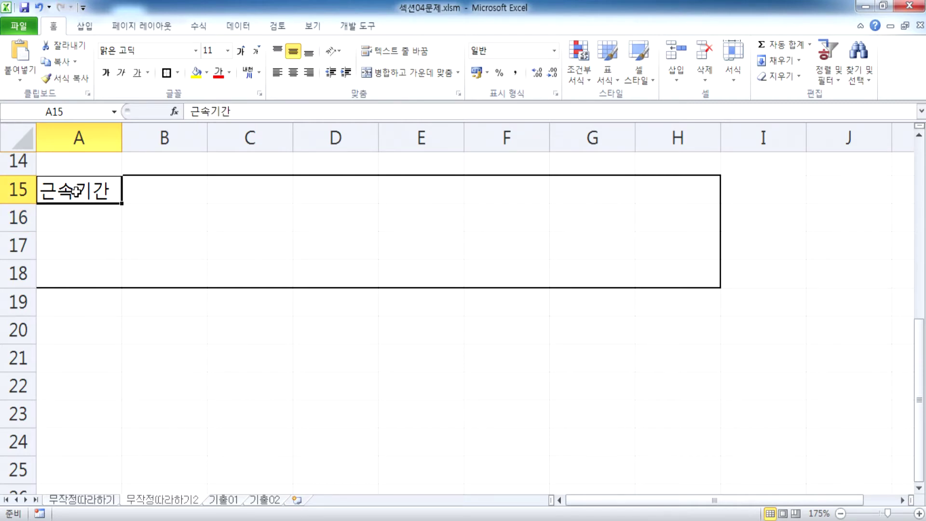
{"action": "double_click", "coordinate": [76, 191]}
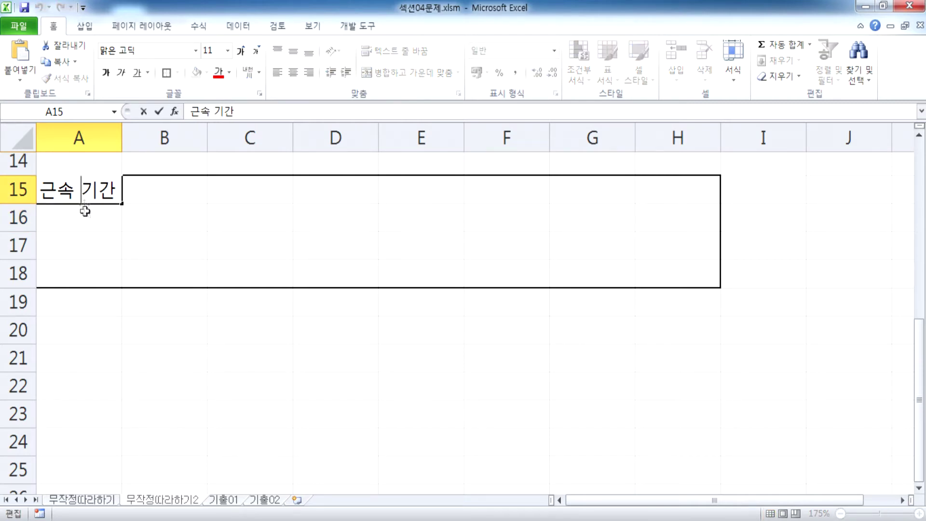
{"action": "key", "text": "Escape"}
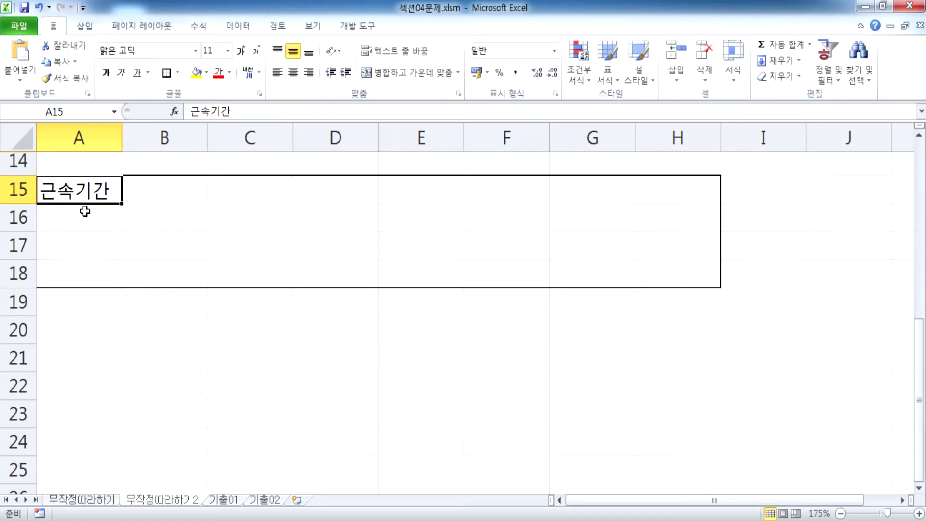
Copy the 근속기간 heading from D3 of the data table into A15, replacing the hand-entered text
{"action": "scroll", "coordinate": [85, 211], "scroll_direction": "up", "scroll_amount": 5}
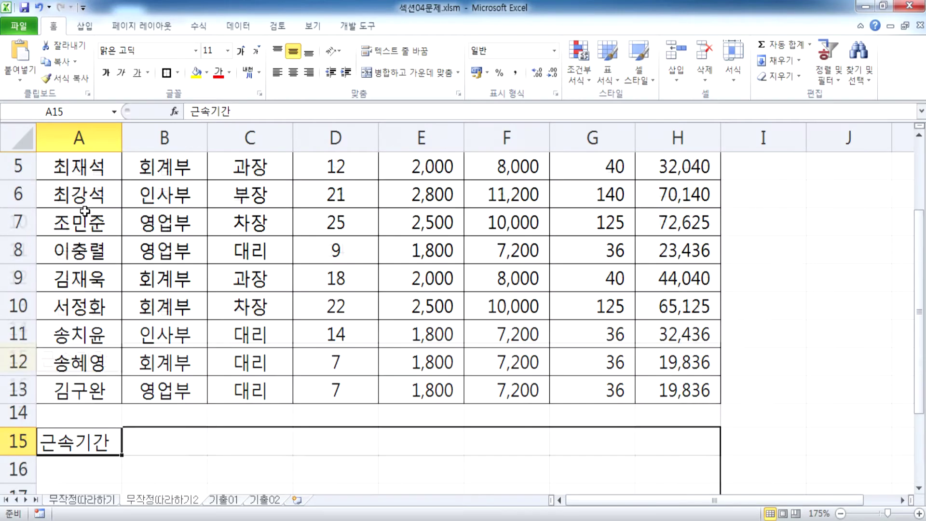
{"action": "left_click", "coordinate": [340, 226]}
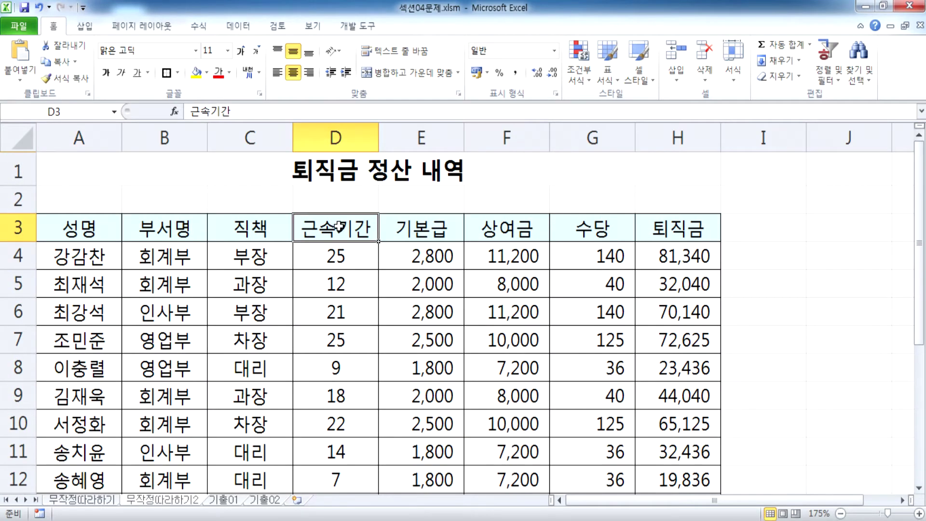
{"action": "key", "text": "ctrl+c"}
{"action": "scroll", "coordinate": [187, 284], "scroll_direction": "down", "scroll_amount": 3}
{"action": "scroll", "coordinate": [188, 284], "scroll_direction": "down", "scroll_amount": 1}
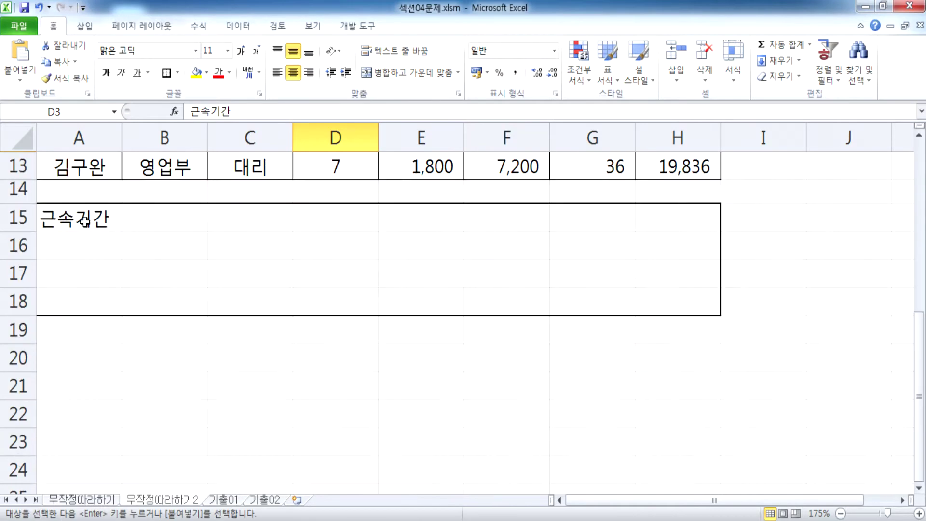
{"action": "left_click", "coordinate": [83, 220]}
{"action": "key", "text": "ctrl+v"}
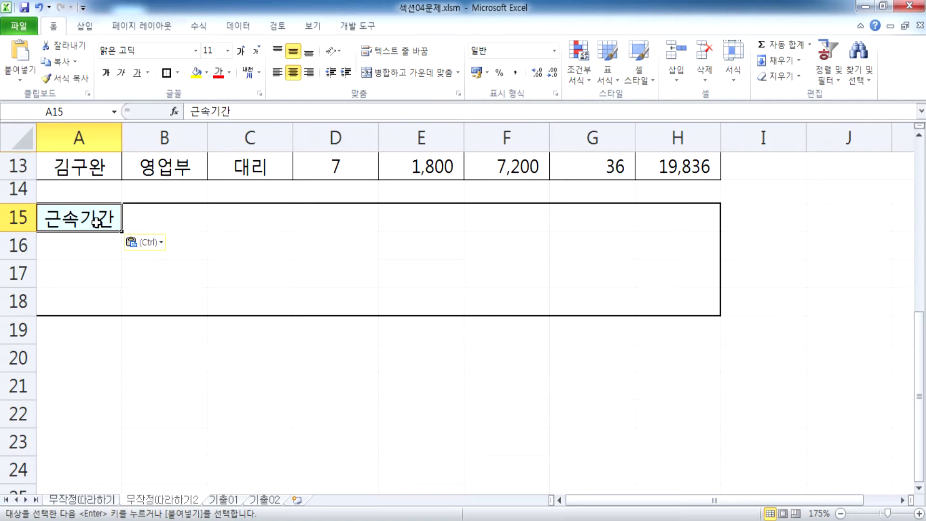
Try entering the 퇴직금 heading by hand in B15 with a space after 퇴직
{"action": "scroll", "coordinate": [197, 248], "scroll_direction": "up", "scroll_amount": 4}
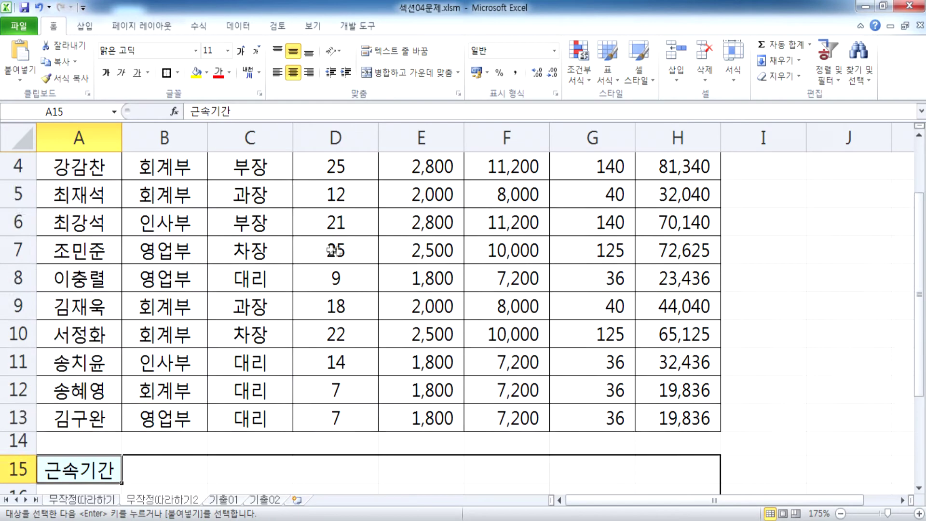
{"action": "left_click", "coordinate": [654, 232]}
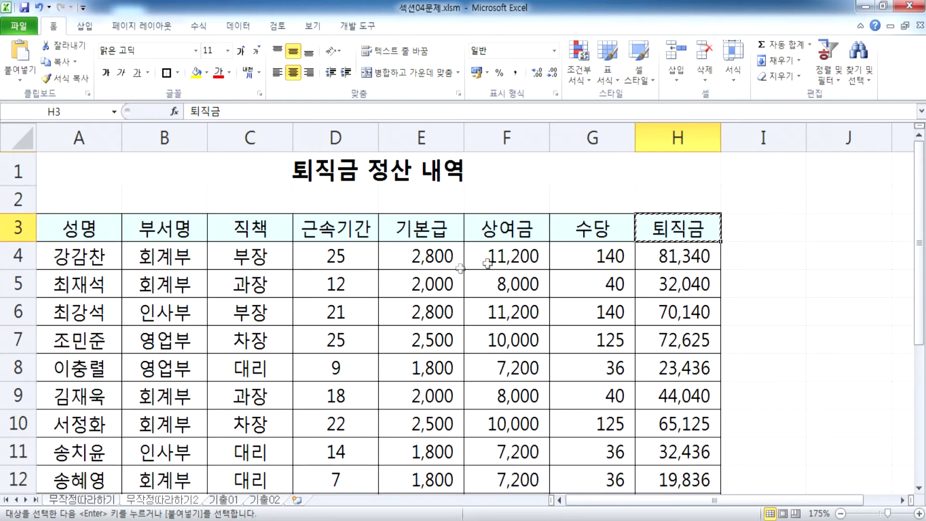
{"action": "scroll", "coordinate": [207, 307], "scroll_direction": "down", "scroll_amount": 3}
{"action": "left_click", "coordinate": [148, 305]}
{"action": "type", "text": "퇴ㅈ"}
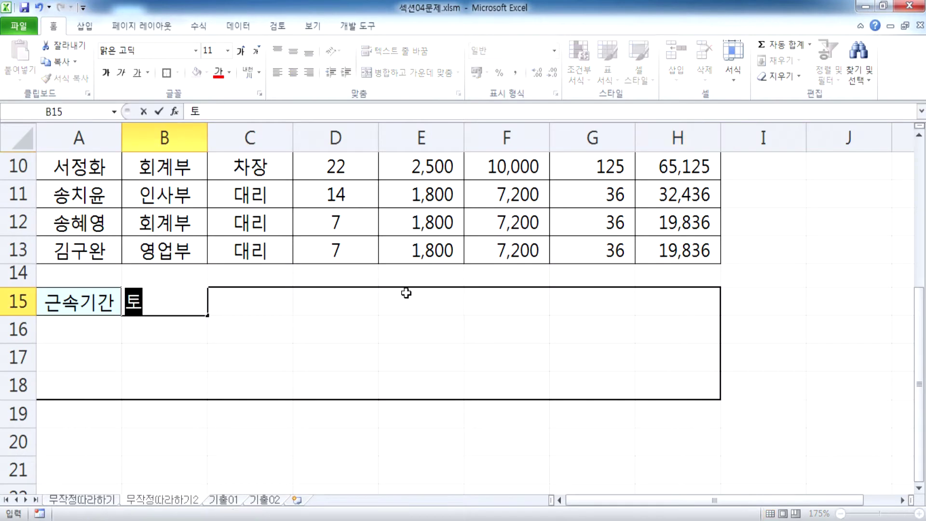
{"action": "key", "text": "BackSpace"}
{"action": "type", "text": "직ㄱ"}
{"action": "key", "text": "BackSpace"}
{"action": "type", "text": "금"}
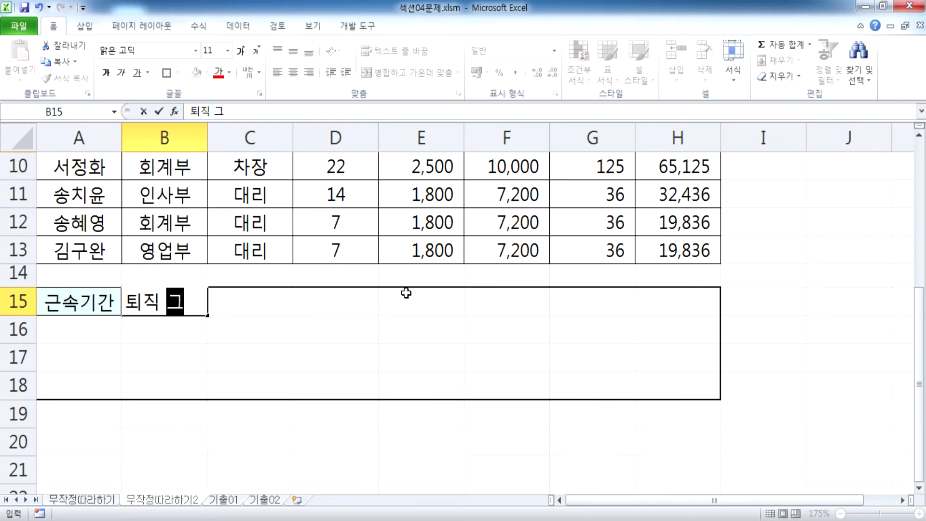
{"action": "key", "text": "Escape"}
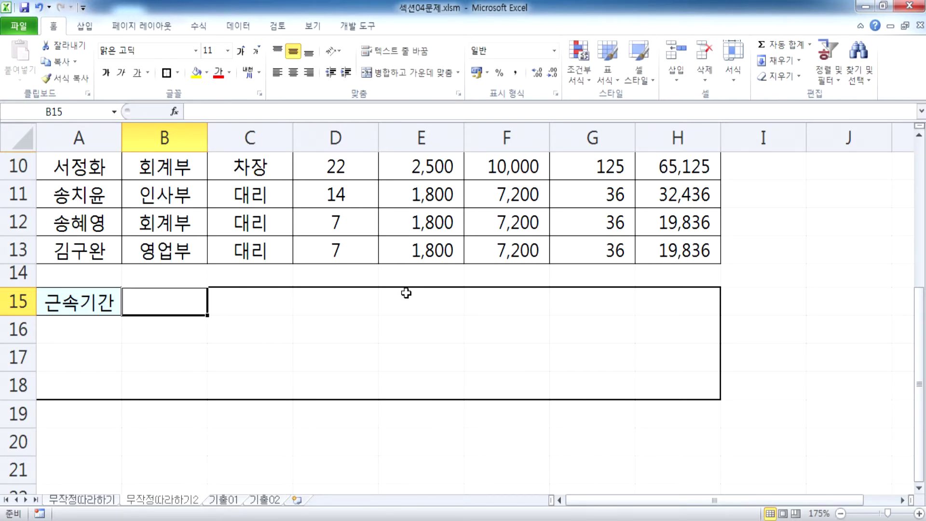
Copy the 퇴직금 heading from H3 of the data table into B15
{"action": "scroll", "coordinate": [693, 234], "scroll_direction": "up", "scroll_amount": 3}
{"action": "left_click", "coordinate": [675, 232]}
{"action": "key", "text": "ctrl+c"}
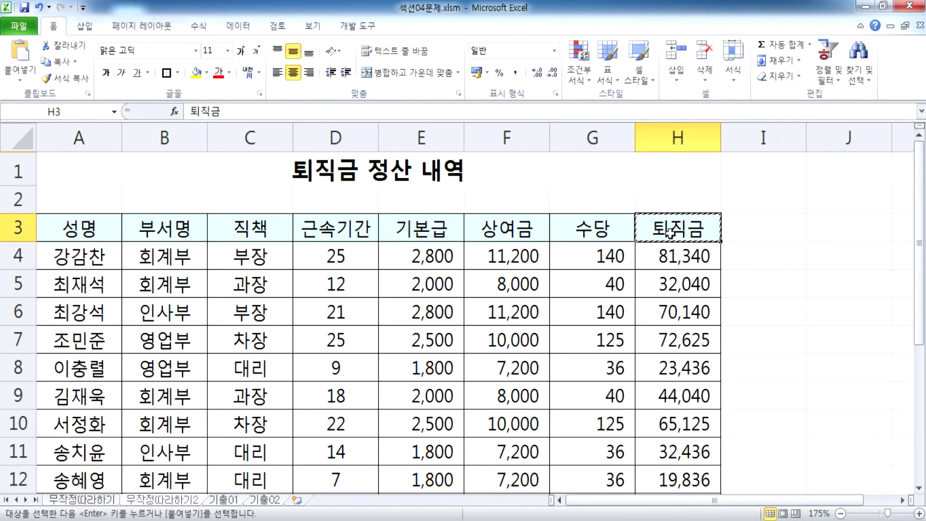
{"action": "scroll", "coordinate": [446, 268], "scroll_direction": "down", "scroll_amount": 3}
{"action": "left_click", "coordinate": [137, 308]}
{"action": "key", "text": "ctrl+v"}
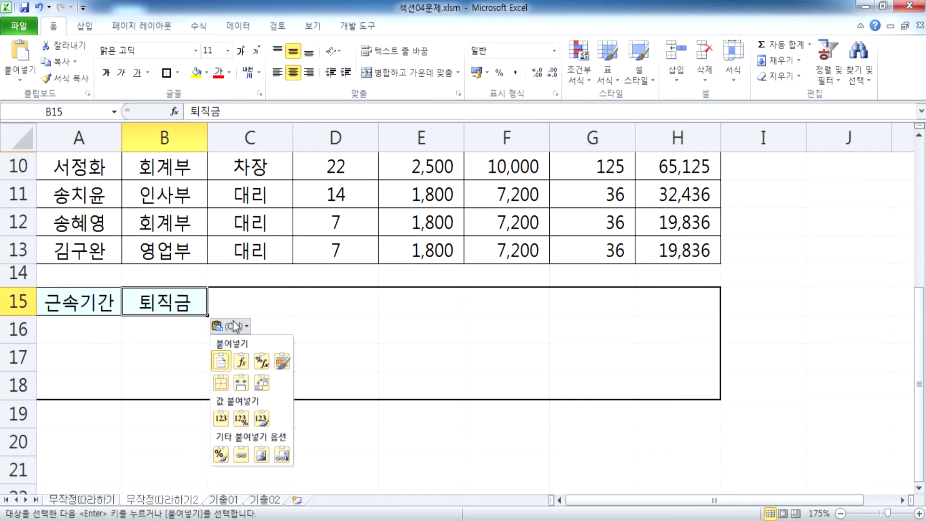
{"action": "key", "text": "ctrl"}
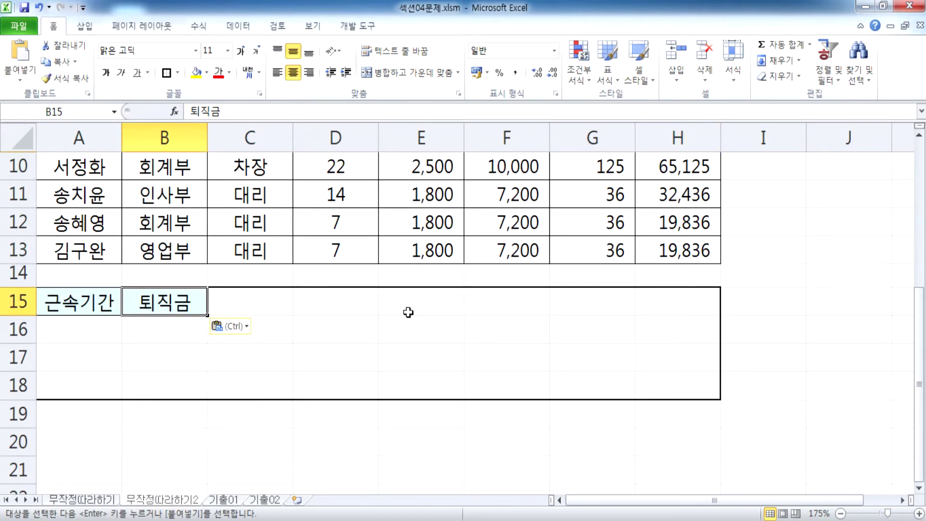
Enter the conditions >=15 in A16 under 근속기간 and <=50000 in B16 under 퇴직금
{"action": "left_click", "coordinate": [94, 324]}
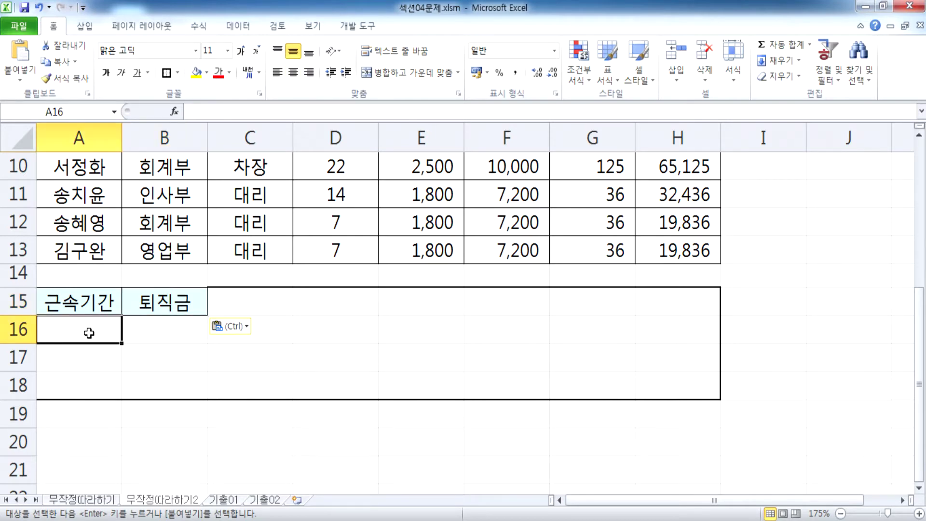
{"action": "scroll", "coordinate": [92, 330], "scroll_direction": "up", "scroll_amount": 1}
{"action": "scroll", "coordinate": [90, 328], "scroll_direction": "up", "scroll_amount": 2, "text": "ctrl"}
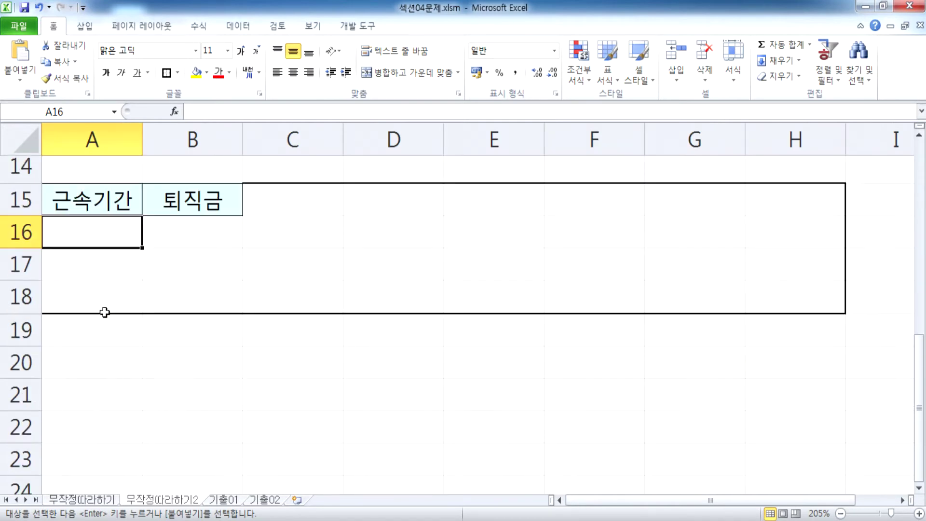
{"action": "type", "text": ">=15"}
{"action": "key", "text": "Return"}
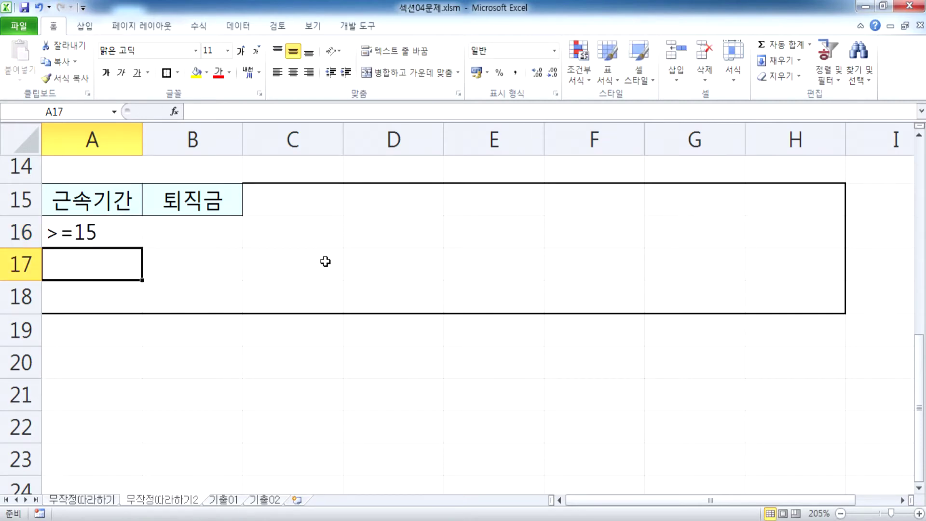
{"action": "left_click", "coordinate": [191, 229]}
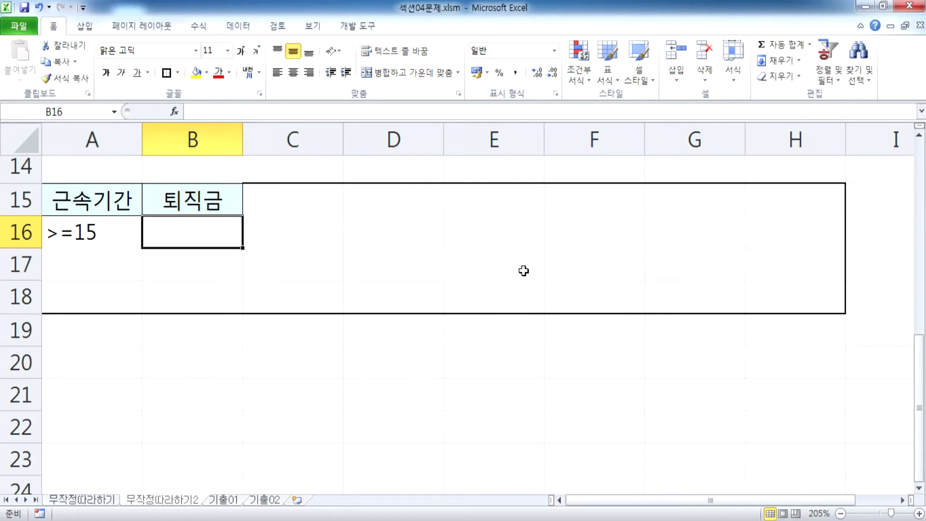
{"action": "type", "text": "<=5000"}
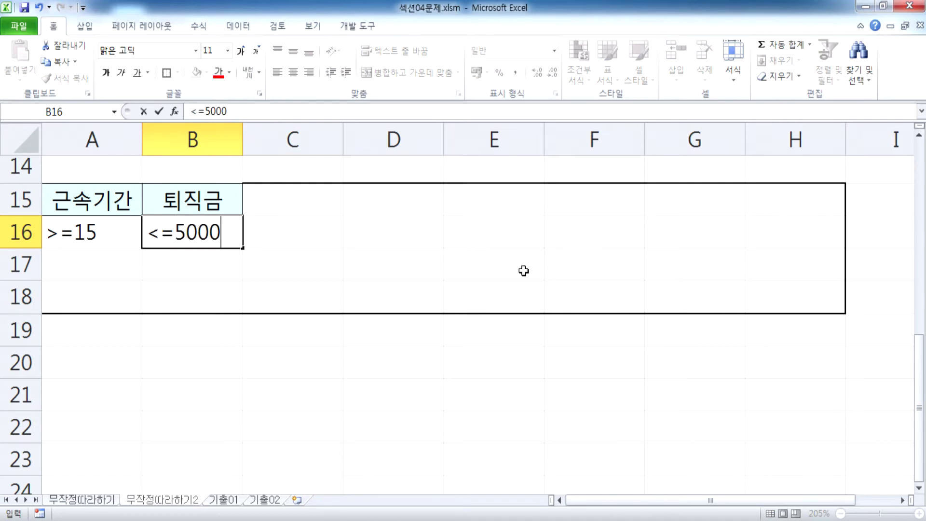
{"action": "type", "text": "0"}
{"action": "key", "text": "Return"}
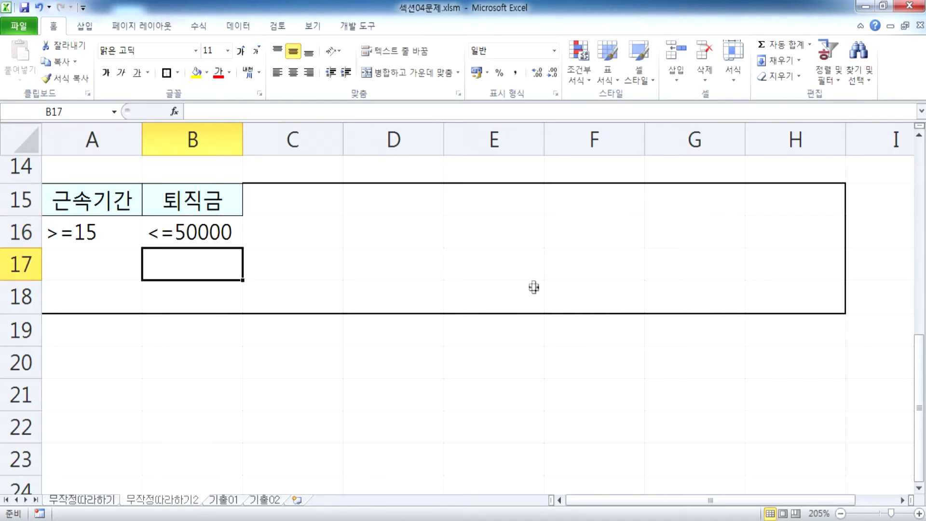
Try moving the condition block A15:B16 to D15:E16 and to C16:D17, and undo both moves
{"action": "left_click_drag", "start_coordinate": [90, 203], "coordinate": [188, 234]}
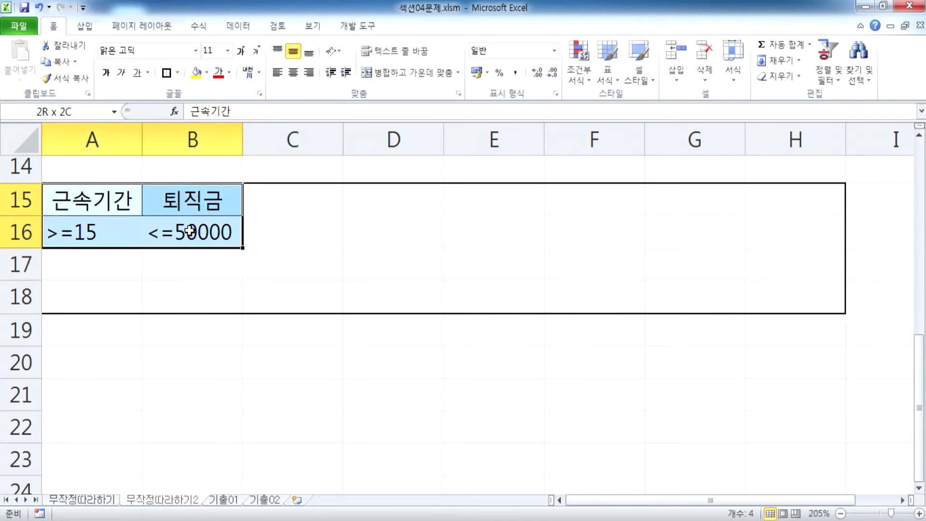
{"action": "left_click", "coordinate": [118, 239]}
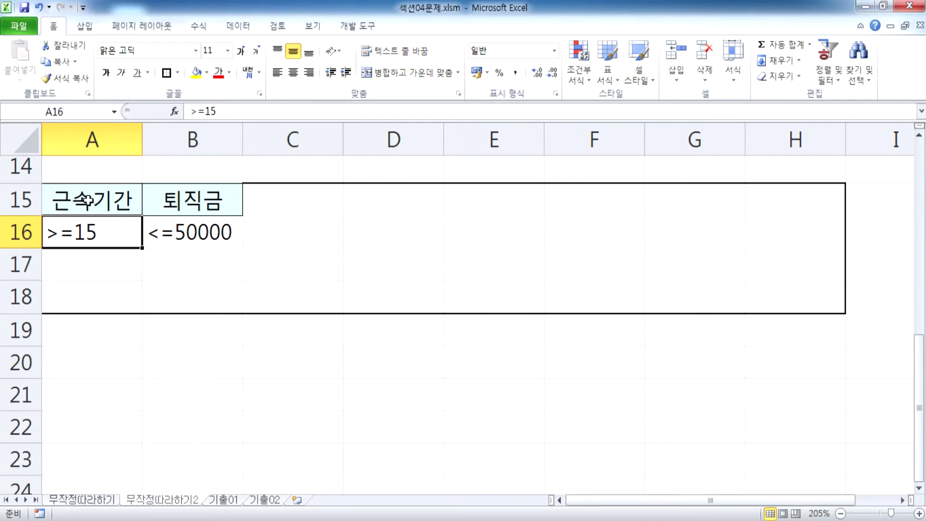
{"action": "left_click_drag", "start_coordinate": [84, 191], "coordinate": [504, 248]}
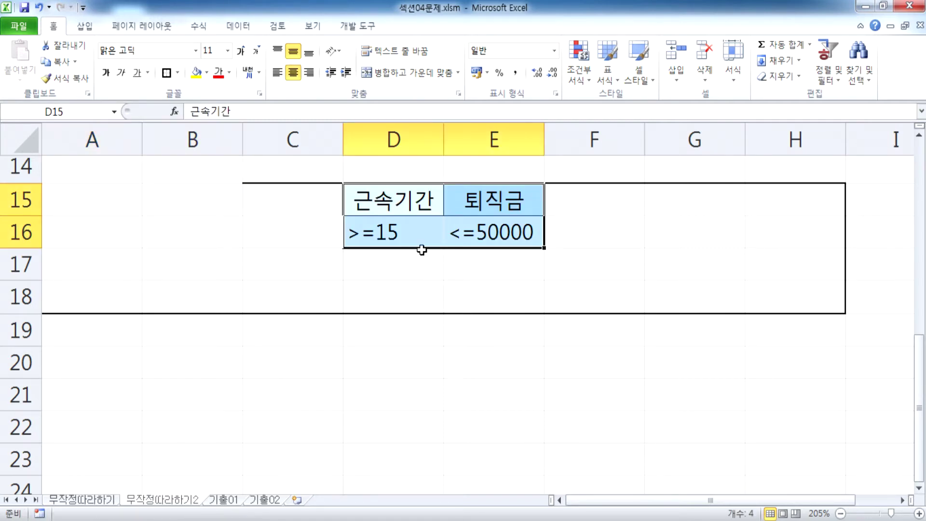
{"action": "left_click_drag", "start_coordinate": [421, 248], "coordinate": [276, 263]}
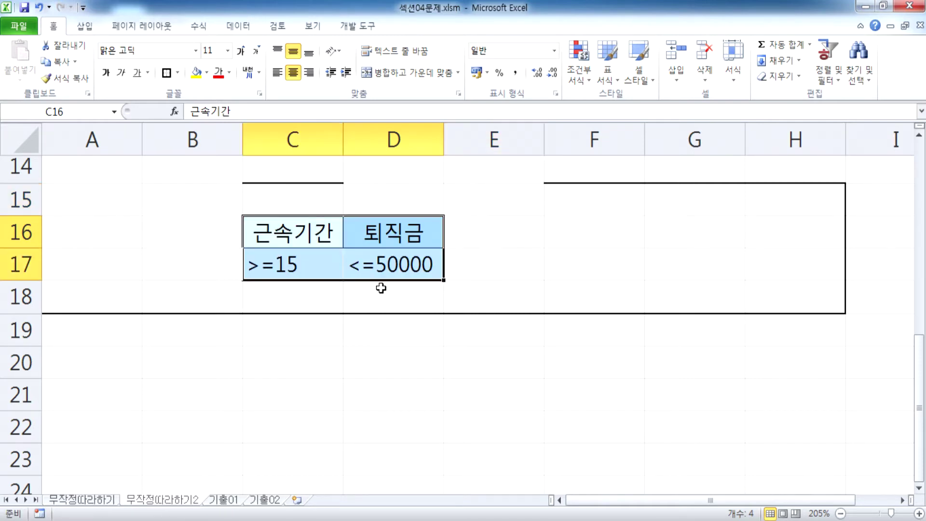
{"action": "key", "text": "ctrl+z"}
{"action": "key", "text": "ctrl+z"}
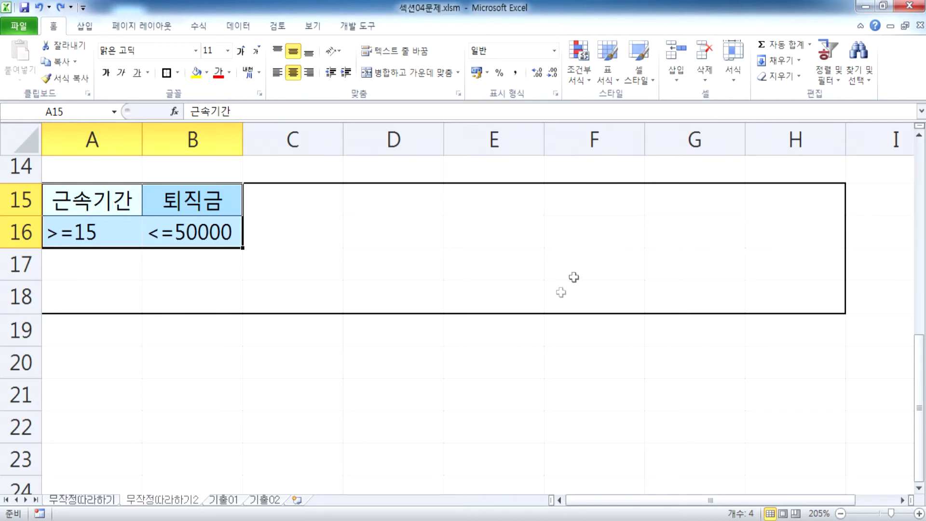
Mark out the conditions in A15:B16, the whole bordered area A15:H18 and part of the data table above
{"action": "left_click_drag", "start_coordinate": [86, 198], "coordinate": [192, 232]}
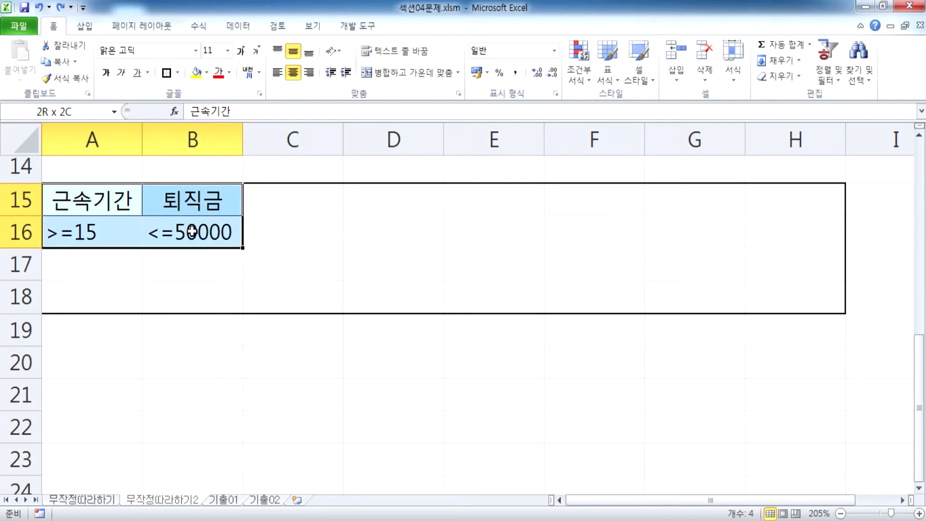
{"action": "left_click_drag", "start_coordinate": [192, 231], "coordinate": [192, 232]}
{"action": "left_click_drag", "start_coordinate": [85, 201], "coordinate": [756, 317]}
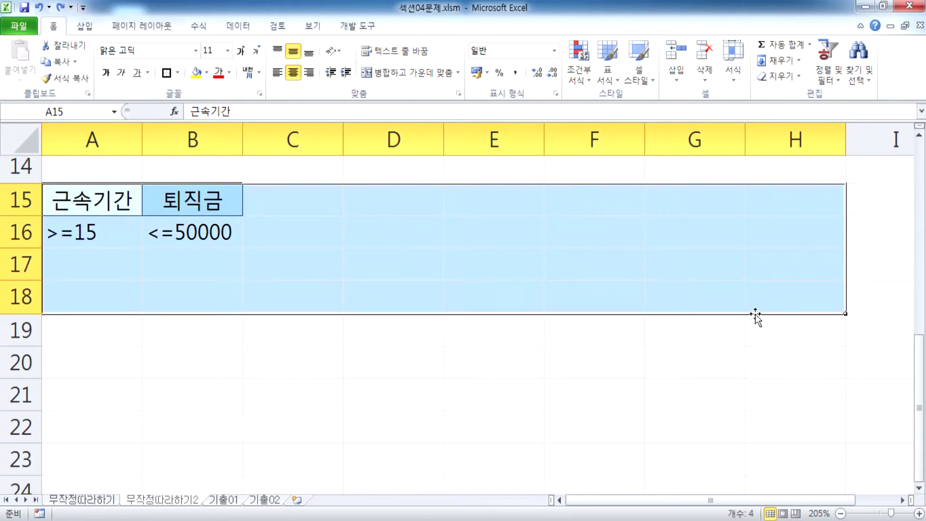
{"action": "left_click", "coordinate": [198, 233]}
{"action": "scroll", "coordinate": [224, 241], "scroll_direction": "down", "scroll_amount": 3}
{"action": "scroll", "coordinate": [227, 232], "scroll_direction": "up", "scroll_amount": 2}
{"action": "scroll", "coordinate": [133, 229], "scroll_direction": "down", "scroll_amount": 2}
{"action": "scroll", "coordinate": [133, 229], "scroll_direction": "down", "scroll_amount": 2}
{"action": "left_click", "coordinate": [114, 210]}
{"action": "left_click_drag", "start_coordinate": [92, 182], "coordinate": [333, 294]}
From cell C4 inside the data table, examine the 고급 필터 (Advanced Filter) settings and close them without applying
{"action": "left_click", "coordinate": [167, 202]}
{"action": "scroll", "coordinate": [230, 259], "scroll_direction": "down", "scroll_amount": 1}
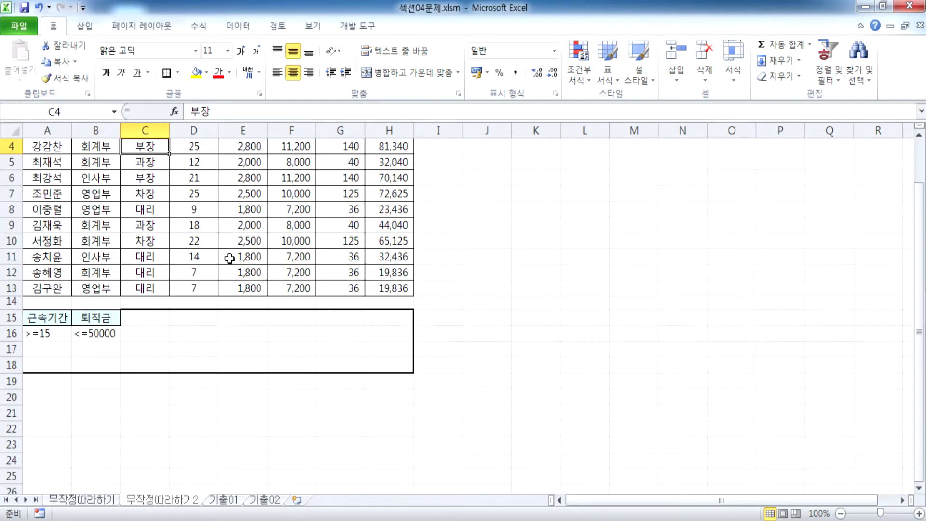
{"action": "left_click", "coordinate": [236, 27]}
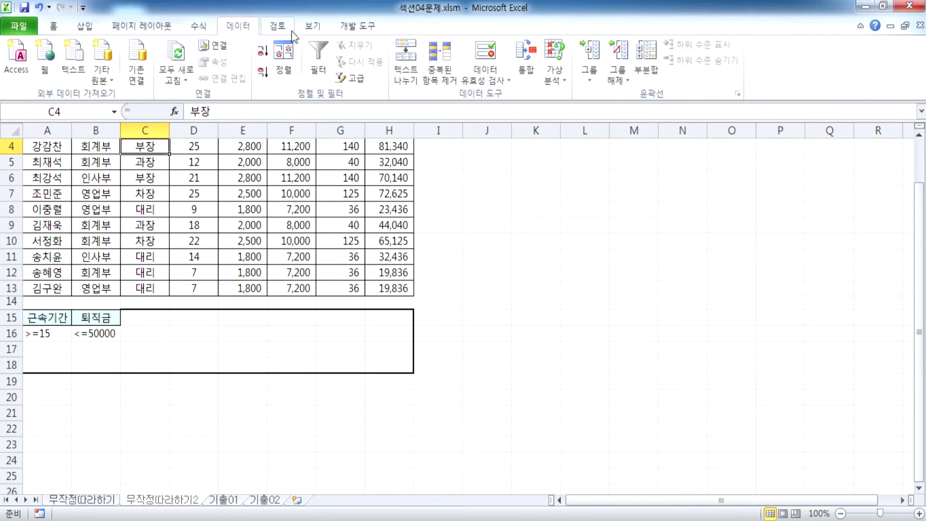
{"action": "left_click", "coordinate": [356, 79]}
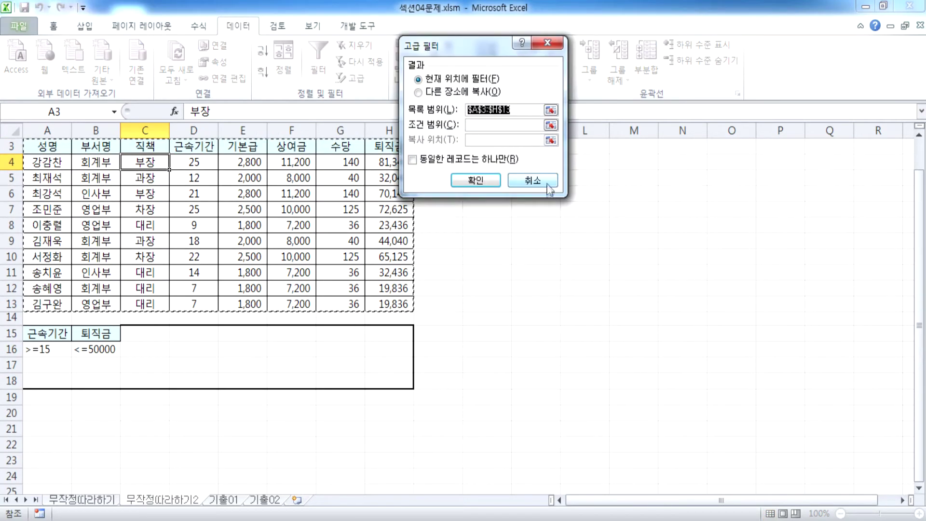
{"action": "left_click", "coordinate": [532, 180]}
{"action": "scroll", "coordinate": [140, 183], "scroll_direction": "up", "scroll_amount": 1}
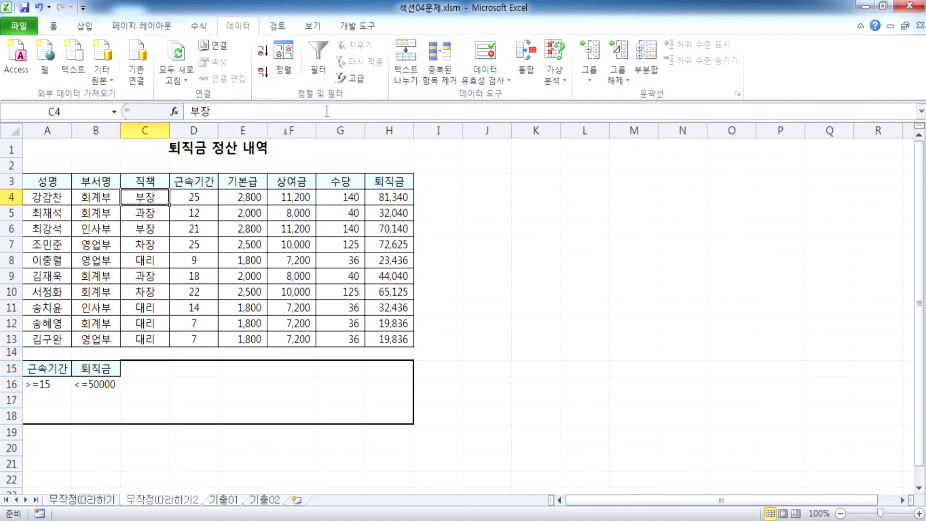
Mark out the condition range A15:B16 and the planned output cell A20 below the bordered area
{"action": "scroll", "coordinate": [124, 255], "scroll_direction": "down", "scroll_amount": 2}
{"action": "left_click_drag", "start_coordinate": [38, 268], "coordinate": [83, 282]}
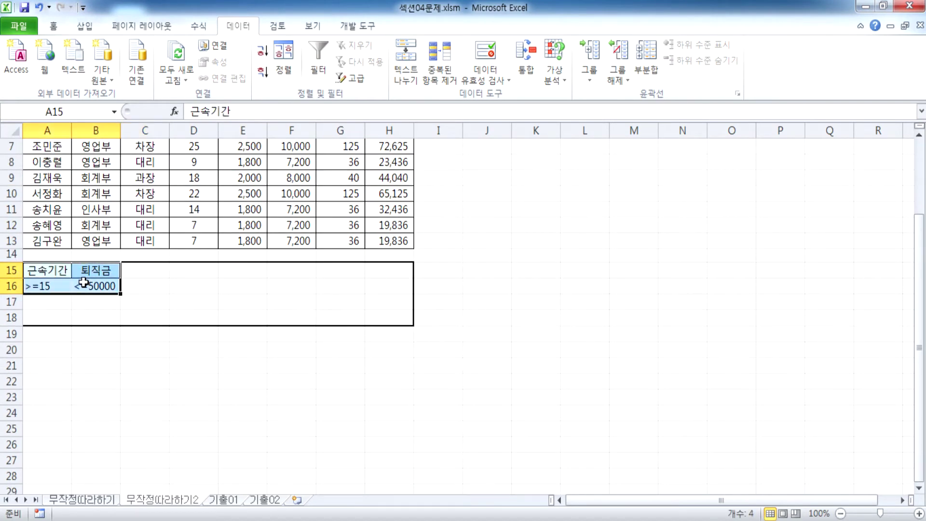
{"action": "left_click", "coordinate": [43, 351]}
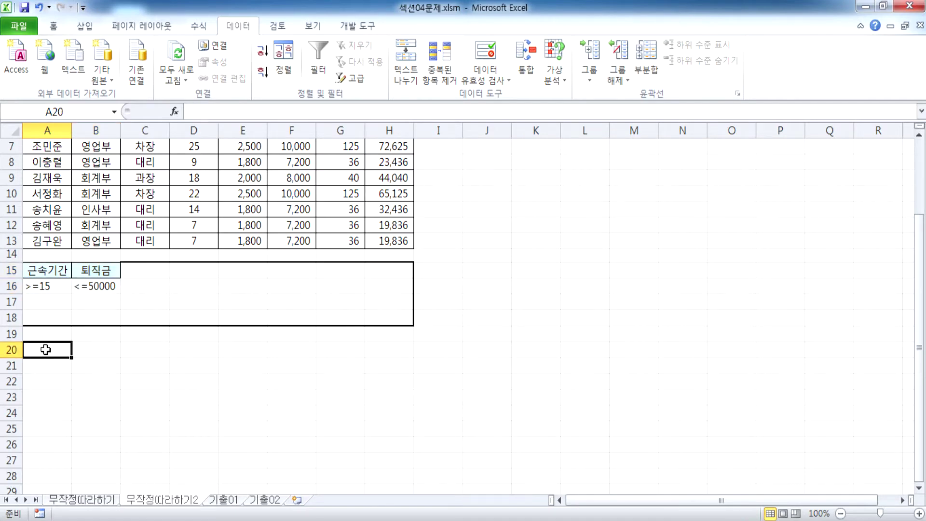
{"action": "left_click_drag", "start_coordinate": [48, 271], "coordinate": [96, 289]}
{"action": "scroll", "coordinate": [100, 320], "scroll_direction": "up", "scroll_amount": 2}
Apply 고급 필터 to the data table with 다른 장소에 복사, list range A3:H13, condition range A15:B16 and copy location A20
{"action": "left_click", "coordinate": [144, 244]}
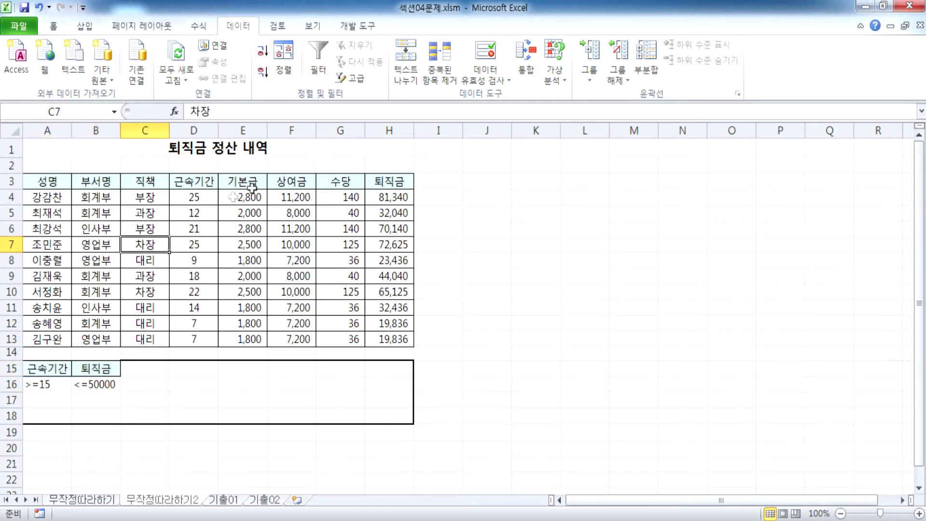
{"action": "left_click", "coordinate": [354, 85]}
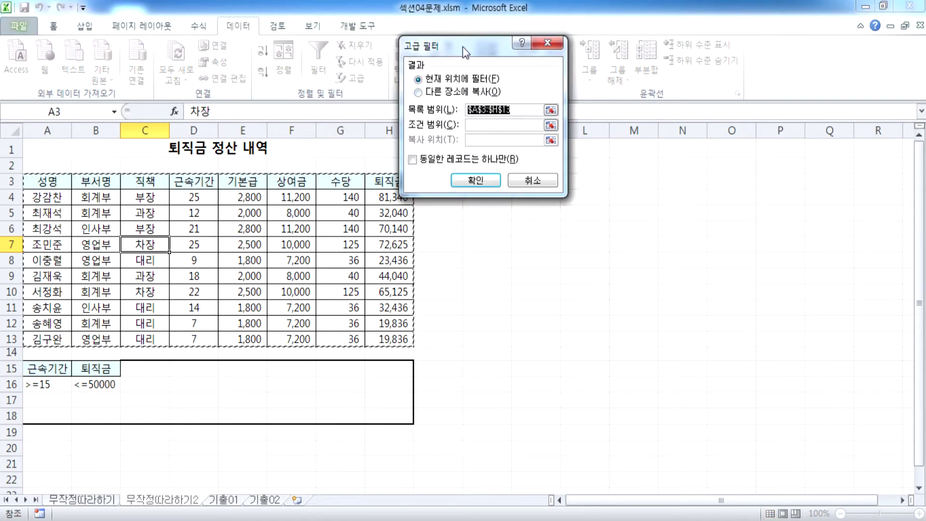
{"action": "left_click", "coordinate": [428, 93]}
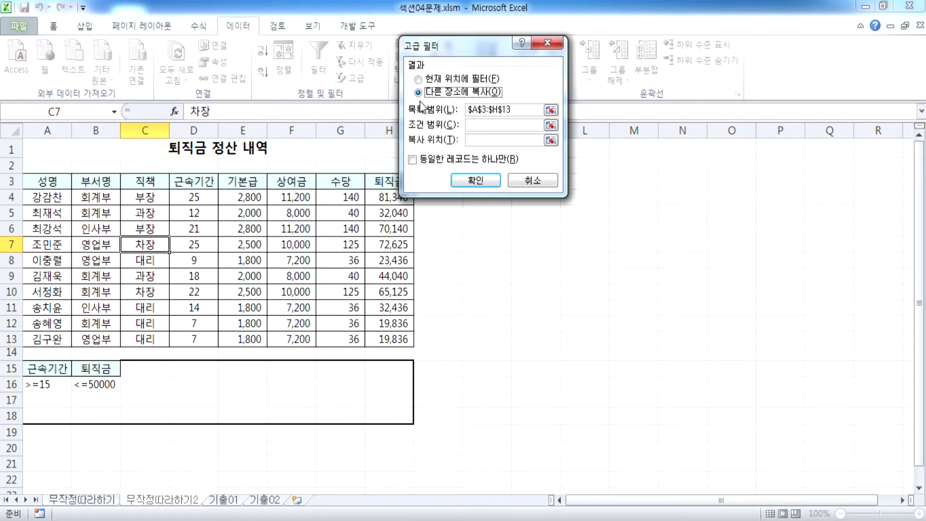
{"action": "left_click", "coordinate": [483, 125]}
{"action": "scroll", "coordinate": [270, 208], "scroll_direction": "down", "scroll_amount": 3}
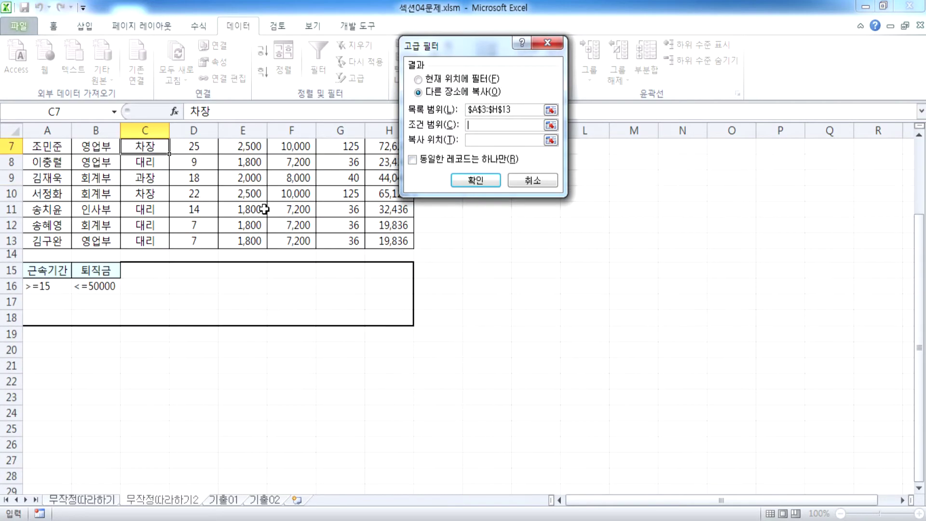
{"action": "left_click_drag", "start_coordinate": [48, 222], "coordinate": [90, 242]}
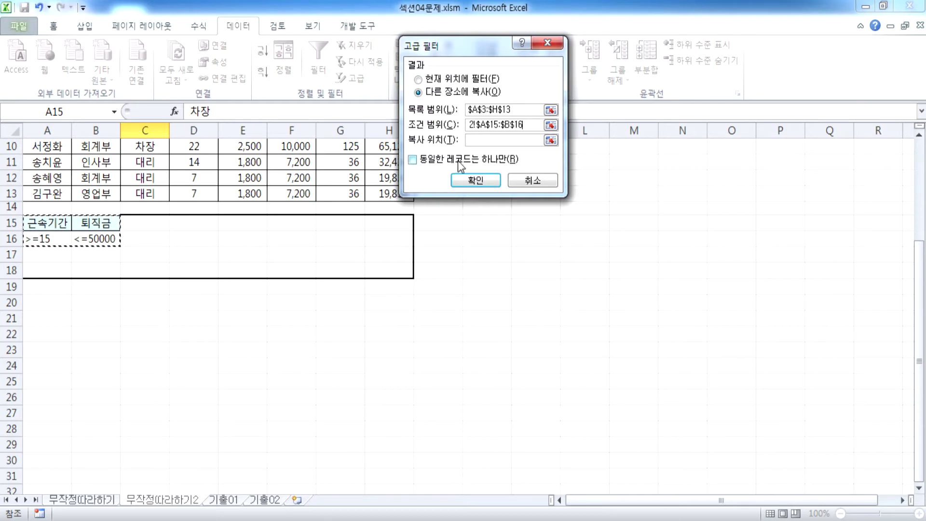
{"action": "left_click", "coordinate": [485, 141]}
{"action": "scroll", "coordinate": [193, 227], "scroll_direction": "down", "scroll_amount": 1}
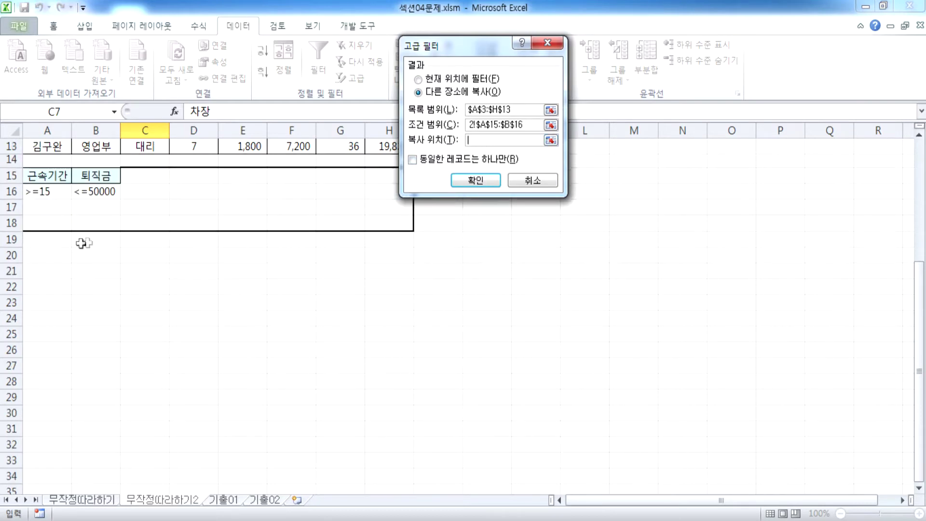
{"action": "left_click", "coordinate": [46, 256]}
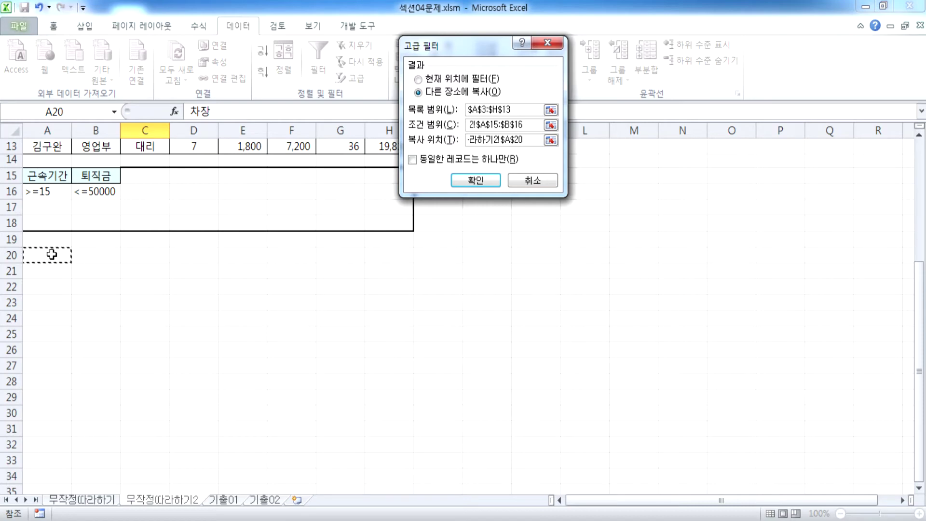
{"action": "left_click", "coordinate": [474, 181]}
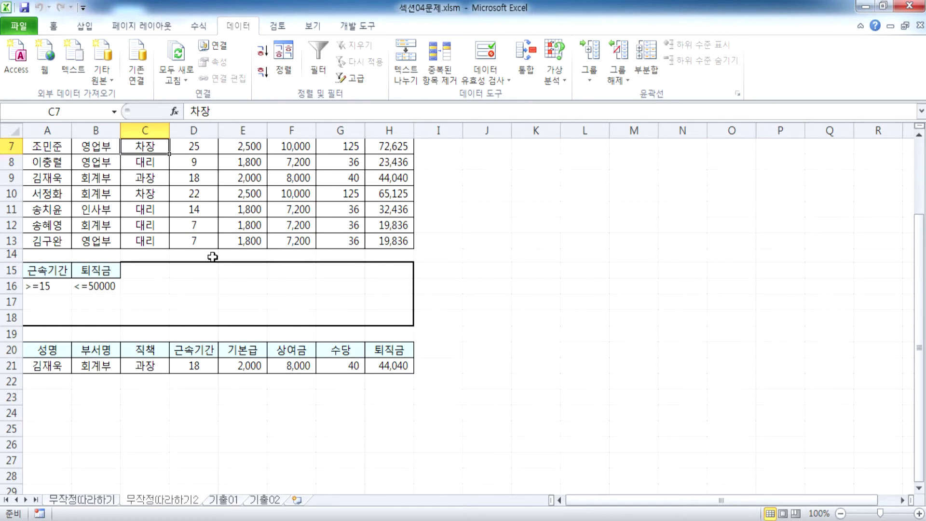
Clear only the formatting of the bordered condition area A15:H18, keeping its text
{"action": "left_click", "coordinate": [47, 271]}
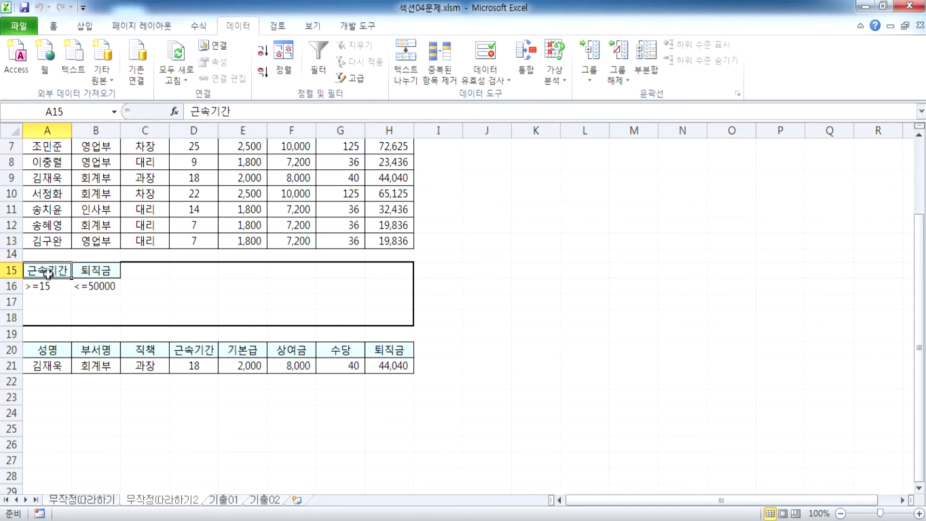
{"action": "scroll", "coordinate": [39, 271], "scroll_direction": "up", "scroll_amount": 3, "text": "ctrl"}
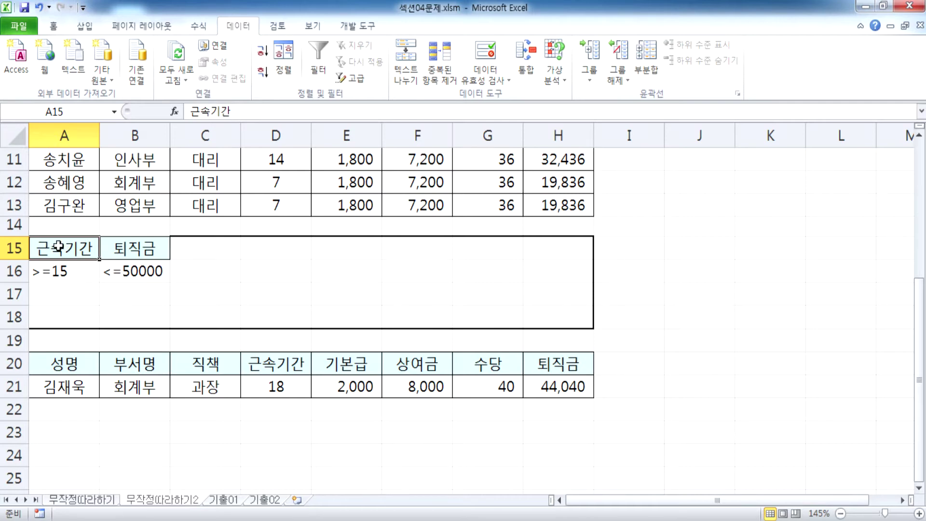
{"action": "left_click_drag", "start_coordinate": [57, 247], "coordinate": [550, 310]}
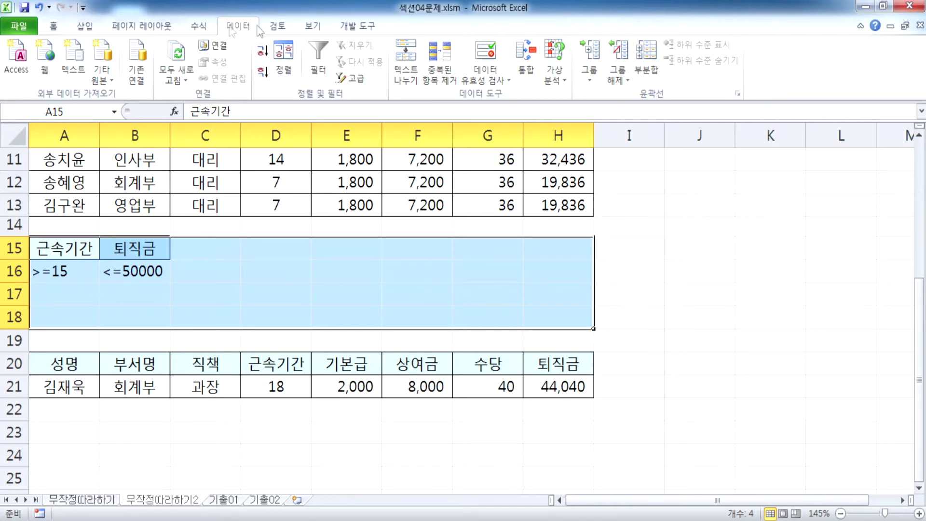
{"action": "left_click", "coordinate": [53, 26]}
{"action": "left_click", "coordinate": [779, 76]}
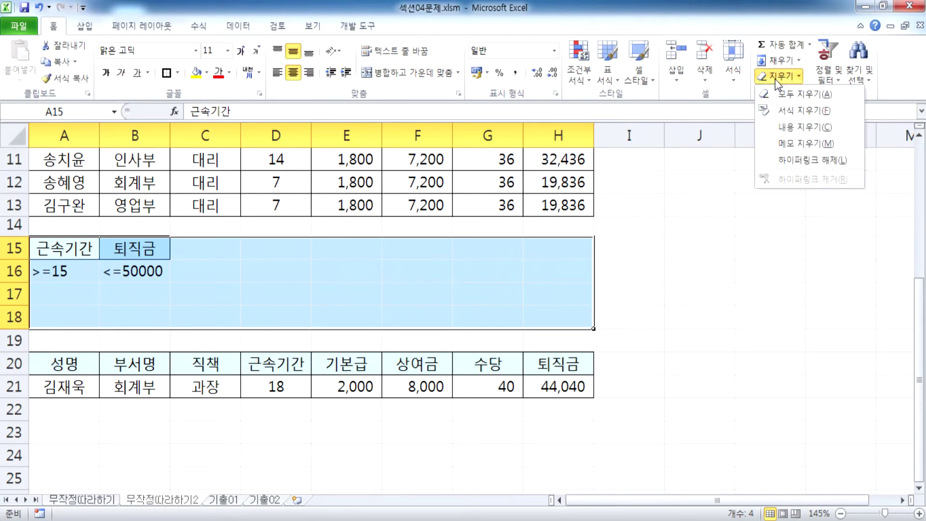
{"action": "left_click", "coordinate": [803, 110]}
{"action": "left_click", "coordinate": [77, 250]}
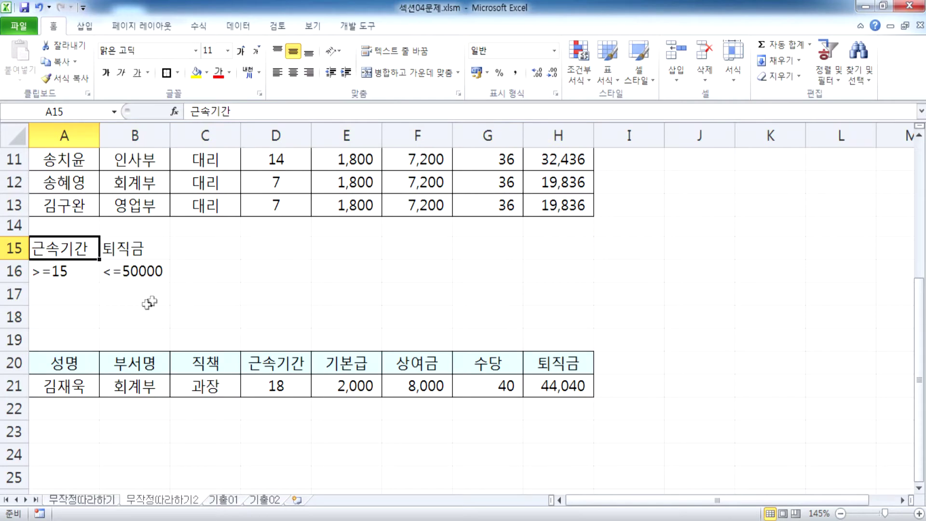
Compare the condition headings in A15 and B15 with the original 근속기간 heading in D3
{"action": "left_click", "coordinate": [140, 250]}
{"action": "left_click", "coordinate": [73, 246]}
{"action": "left_click", "coordinate": [125, 244]}
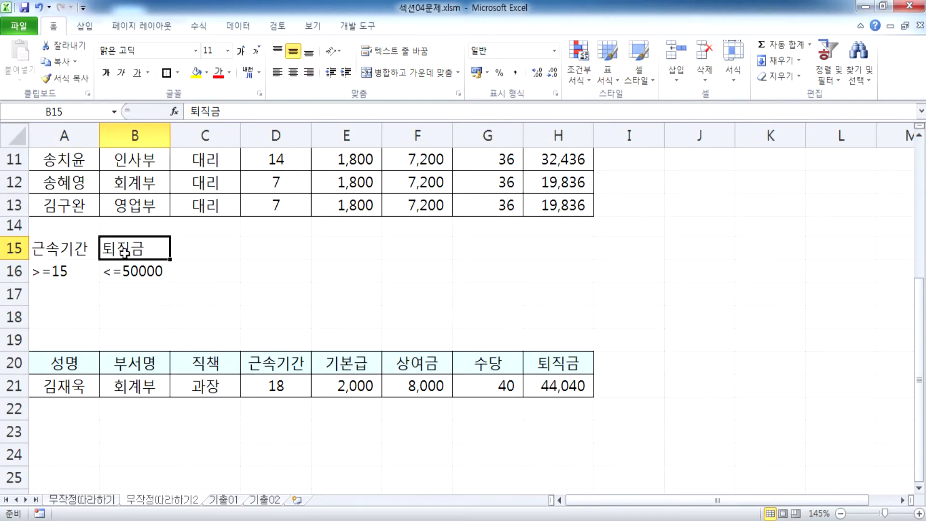
{"action": "scroll", "coordinate": [530, 289], "scroll_direction": "up", "scroll_amount": 4}
{"action": "left_click", "coordinate": [256, 210]}
{"action": "scroll", "coordinate": [256, 213], "scroll_direction": "down", "scroll_amount": 3}
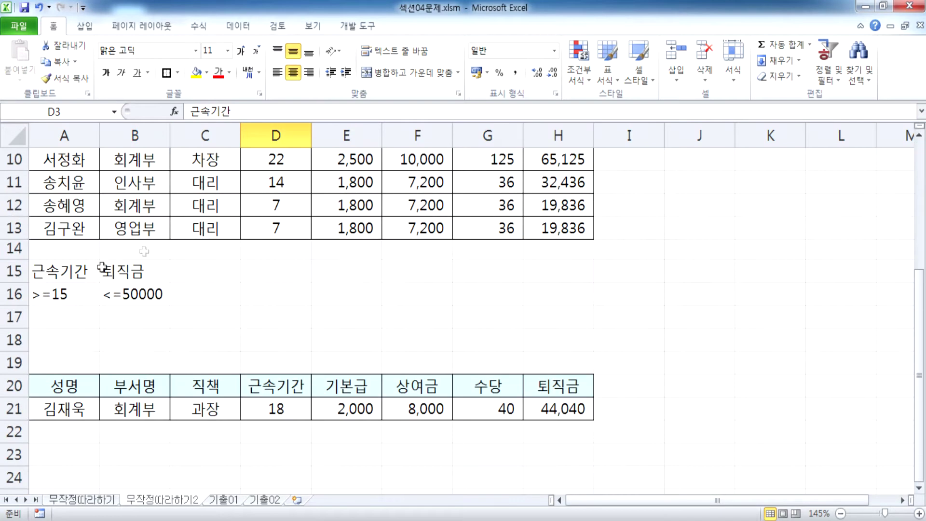
{"action": "left_click", "coordinate": [56, 267]}
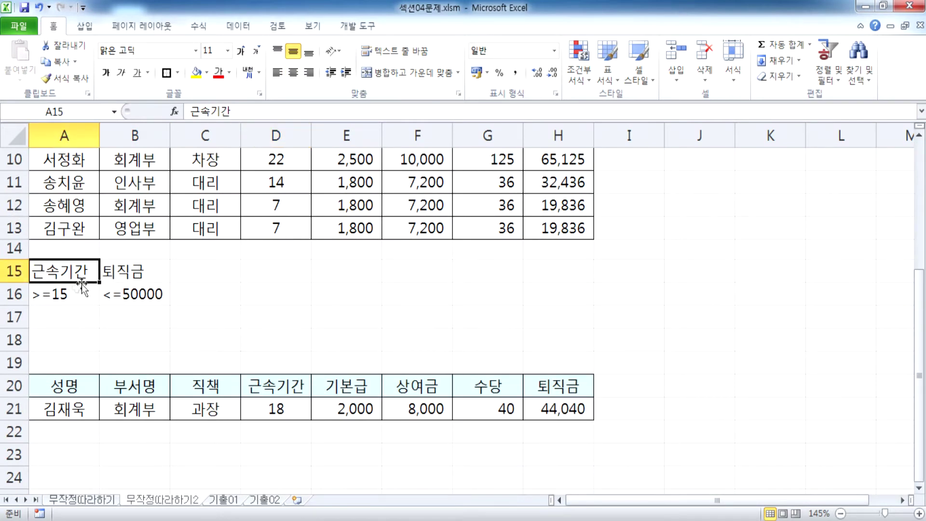
{"action": "scroll", "coordinate": [88, 275], "scroll_direction": "up", "scroll_amount": 3}
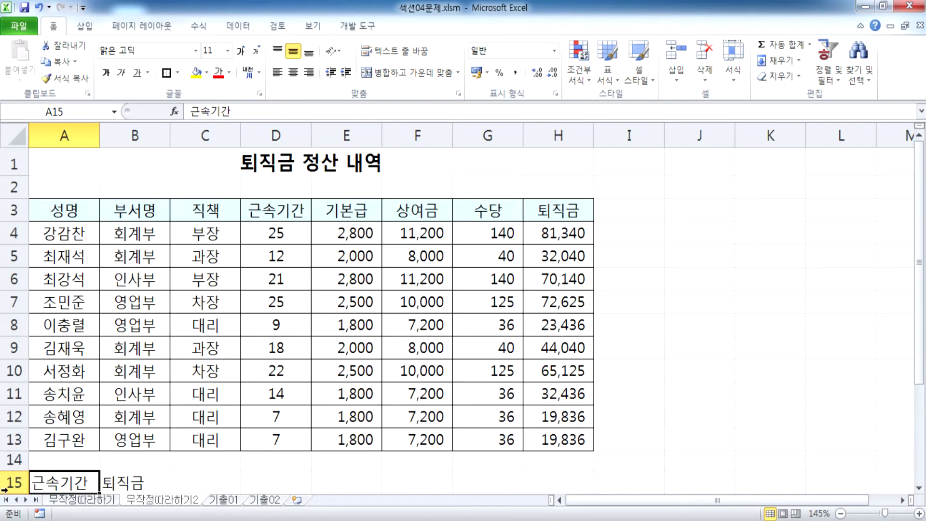
{"action": "scroll", "coordinate": [85, 424], "scroll_direction": "down", "scroll_amount": 2}
{"action": "scroll", "coordinate": [81, 356], "scroll_direction": "up", "scroll_amount": 2}
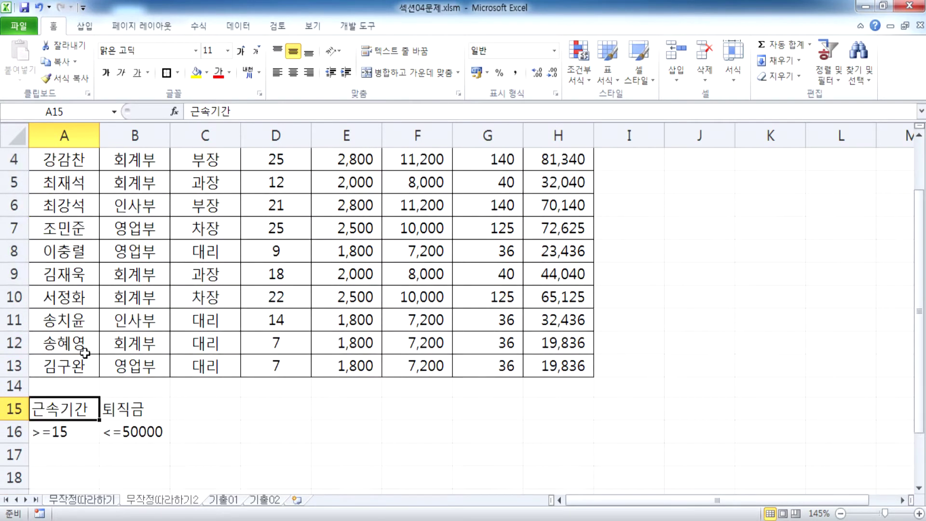
Copy the formatted 근속기간 heading from D3 into A15
{"action": "left_click", "coordinate": [278, 208]}
{"action": "key", "text": "ctrl+c"}
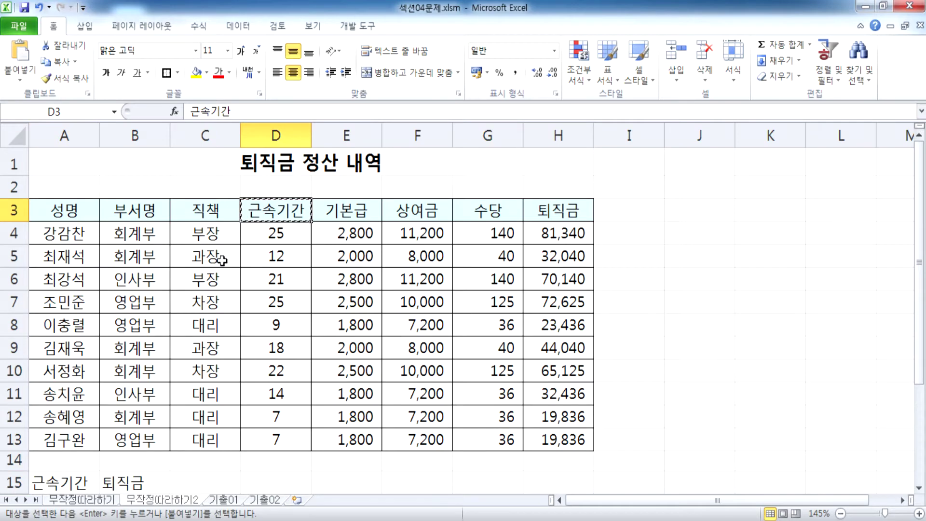
{"action": "scroll", "coordinate": [77, 343], "scroll_direction": "down", "scroll_amount": 2}
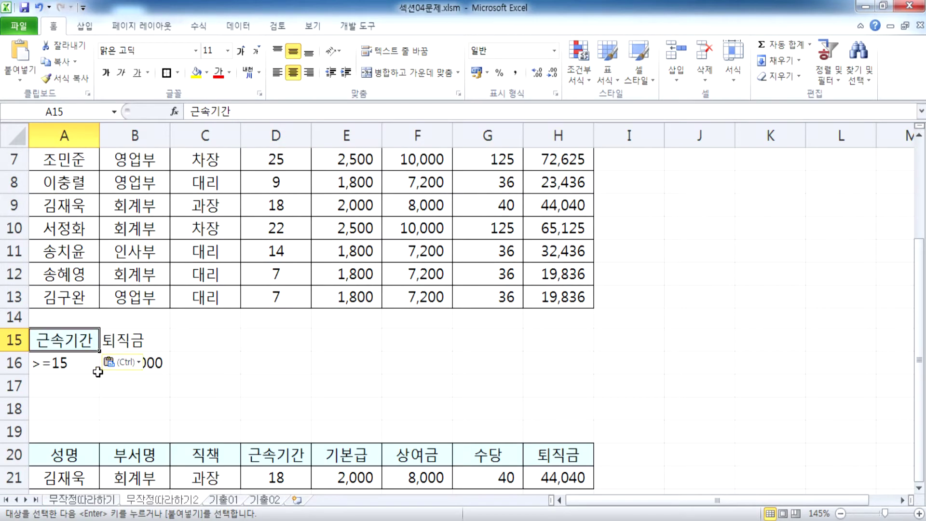
{"action": "key", "text": "Escape"}
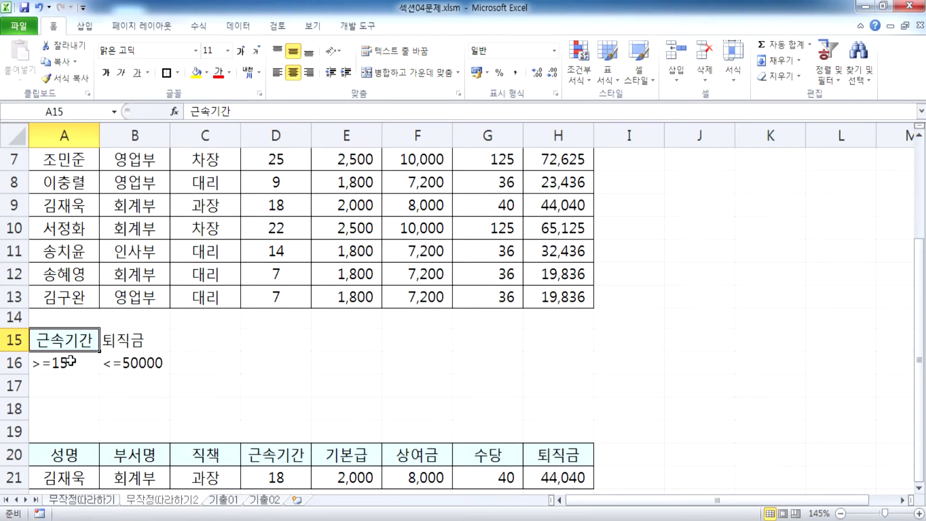
Mark out the condition area A15:G17 and undo the heading paste in A15
{"action": "scroll", "coordinate": [68, 362], "scroll_direction": "down", "scroll_amount": 1}
{"action": "left_click", "coordinate": [133, 330]}
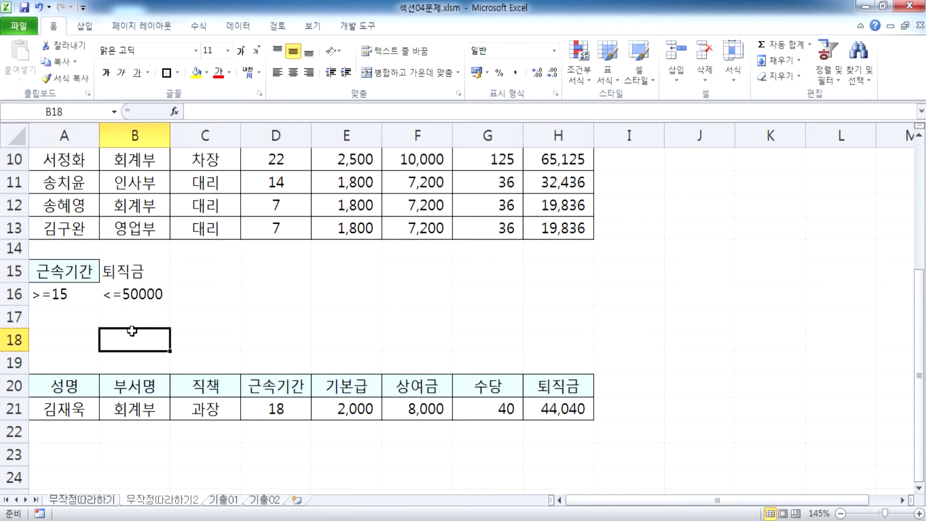
{"action": "left_click", "coordinate": [62, 315]}
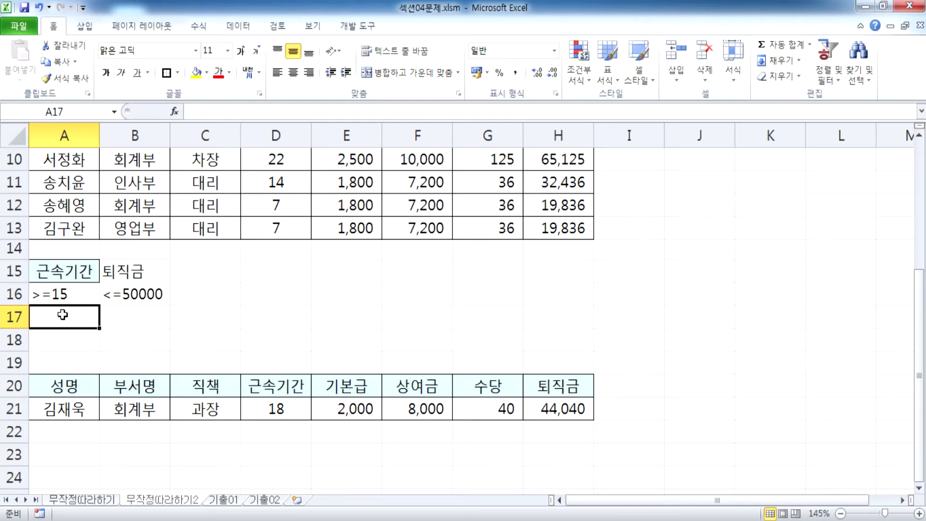
{"action": "left_click_drag", "start_coordinate": [67, 270], "coordinate": [479, 314]}
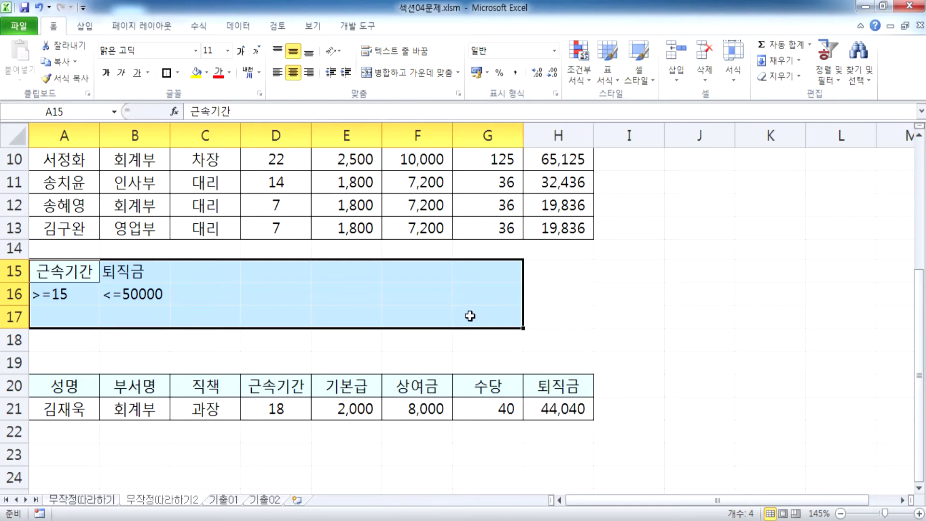
{"action": "key", "text": "ctrl+c"}
{"action": "left_click", "coordinate": [72, 311]}
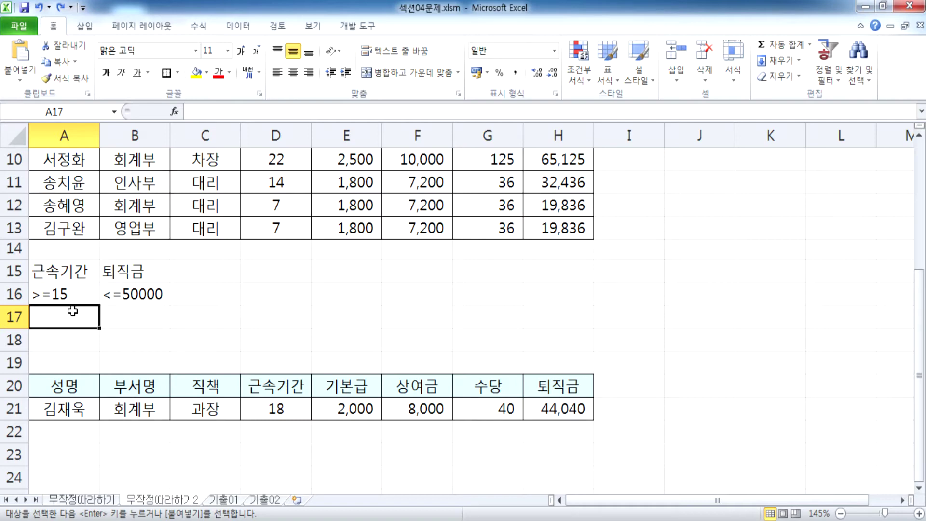
{"action": "scroll", "coordinate": [120, 263], "scroll_direction": "down", "scroll_amount": 1}
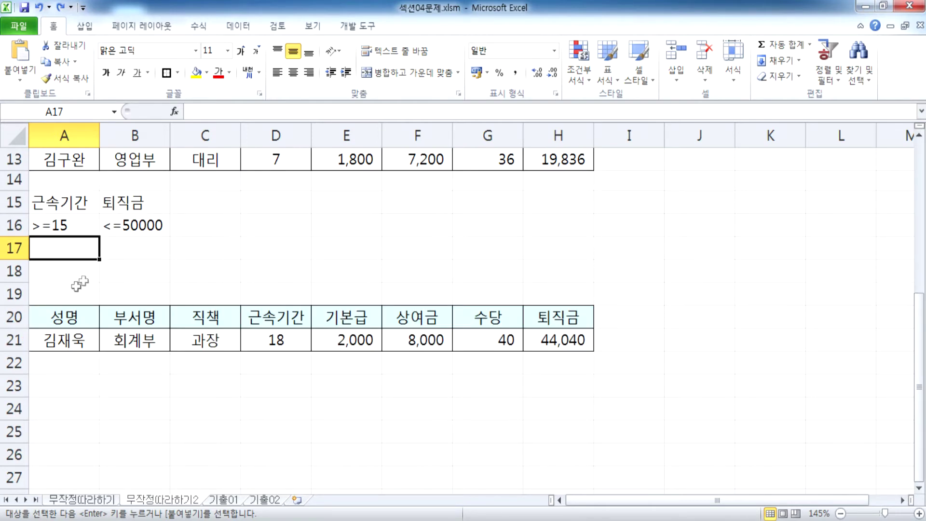
{"action": "left_click", "coordinate": [56, 204]}
{"action": "scroll", "coordinate": [130, 256], "scroll_direction": "up", "scroll_amount": 3}
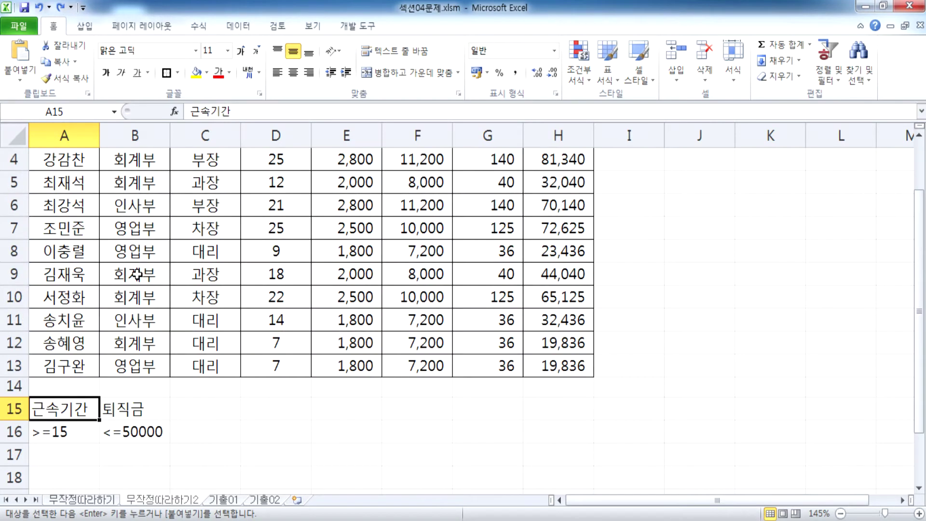
Try clearing only the contents of the filter output in A20:H21, and undo the deletion
{"action": "scroll", "coordinate": [186, 282], "scroll_direction": "down", "scroll_amount": 4}
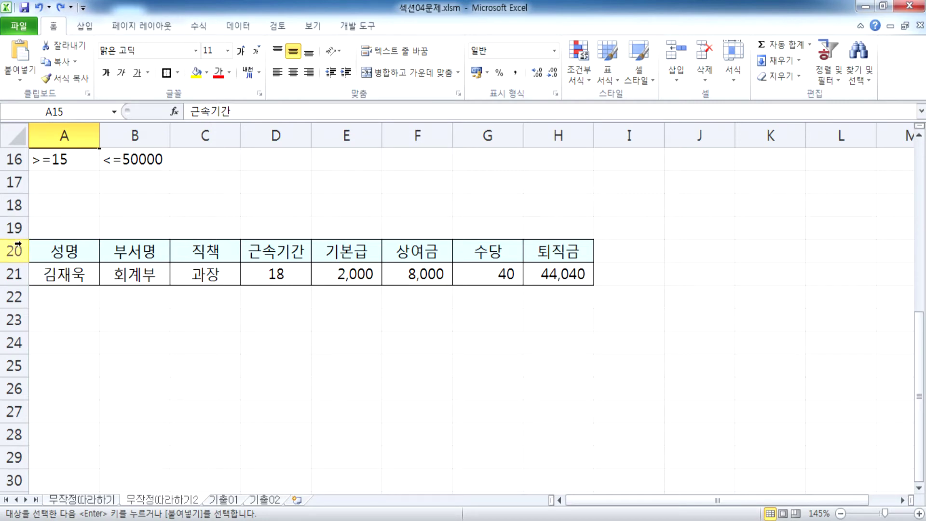
{"action": "left_click_drag", "start_coordinate": [16, 248], "coordinate": [17, 274]}
{"action": "left_click_drag", "start_coordinate": [72, 251], "coordinate": [552, 278]}
{"action": "key", "text": "Delete"}
{"action": "left_click", "coordinate": [480, 361]}
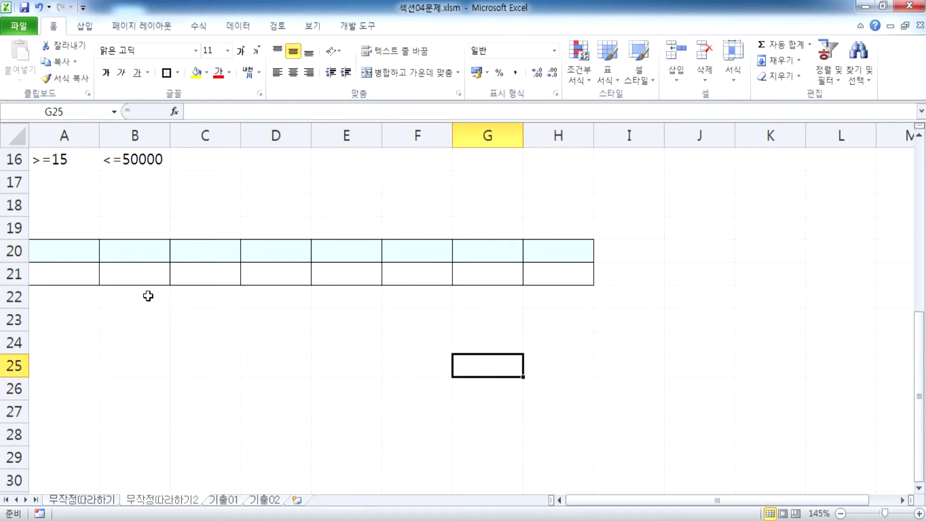
{"action": "key", "text": "ctrl+z"}
Delete the entire rows 20 and 21 holding the filter output, and select the 근속기간 condition heading in A15
{"action": "left_click", "coordinate": [7, 250]}
{"action": "left_click_drag", "start_coordinate": [7, 249], "coordinate": [13, 264]}
{"action": "right_click", "coordinate": [11, 251]}
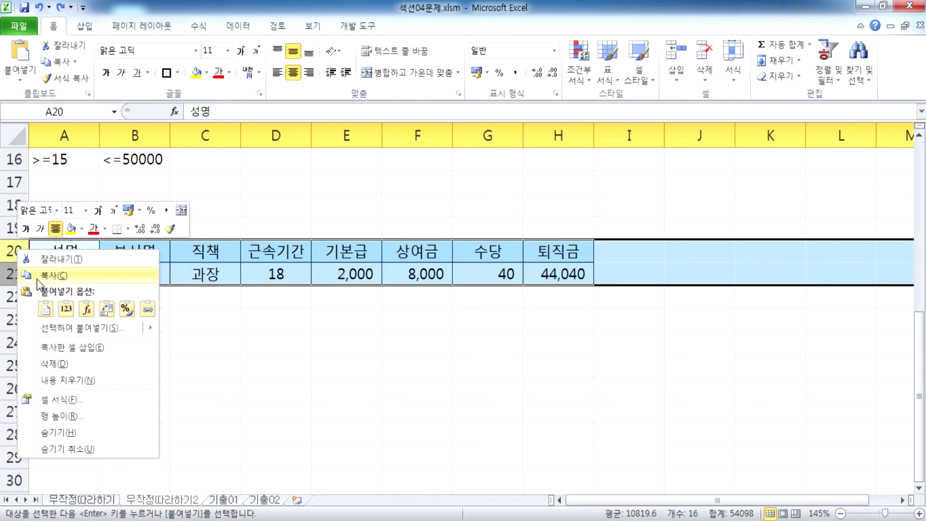
{"action": "left_click", "coordinate": [48, 366]}
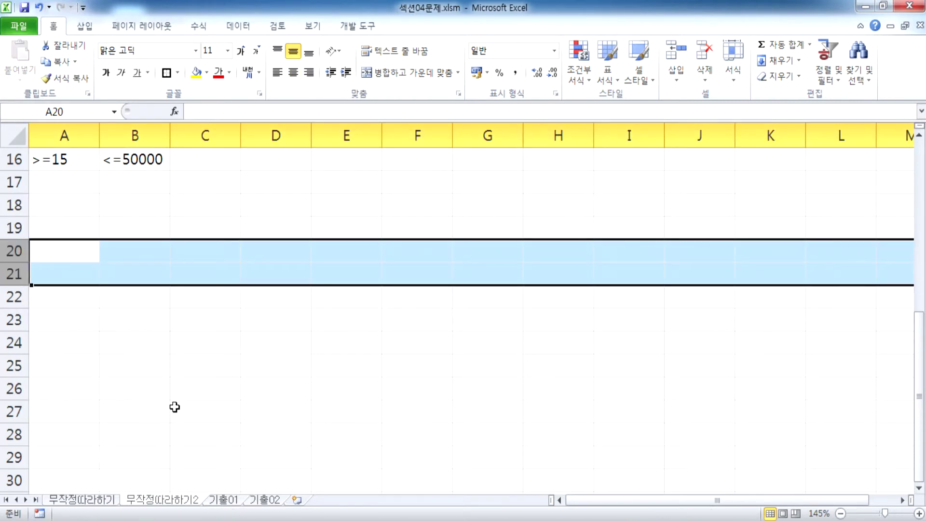
{"action": "left_click", "coordinate": [135, 296]}
{"action": "scroll", "coordinate": [107, 357], "scroll_direction": "up", "scroll_amount": 3}
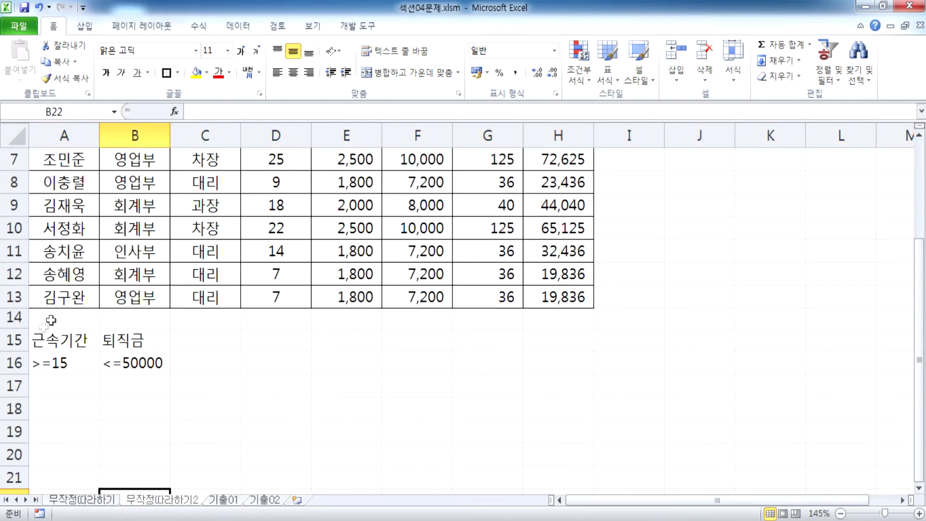
{"action": "left_click", "coordinate": [40, 337]}
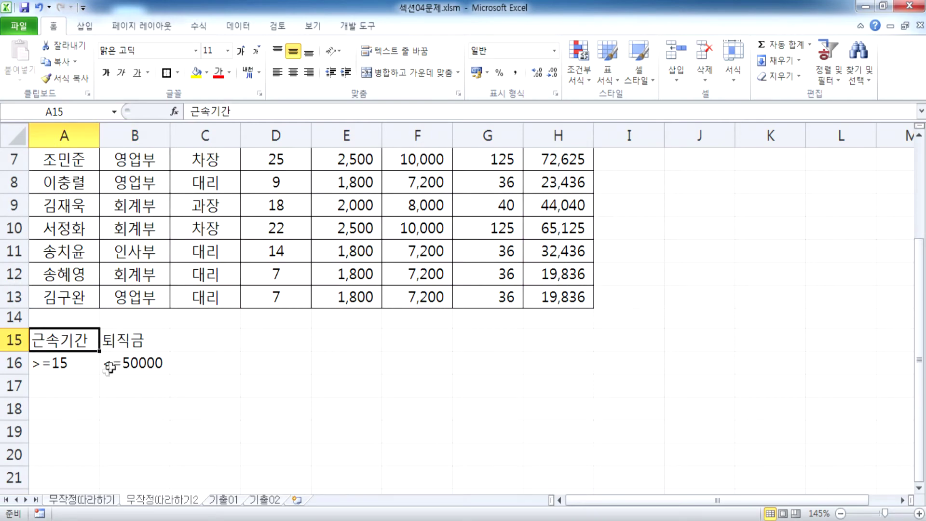
Examine the 근속기간 and 퇴직금 conditions in A15:B16 alongside the source table above them
{"action": "scroll", "coordinate": [114, 360], "scroll_direction": "down", "scroll_amount": 3}
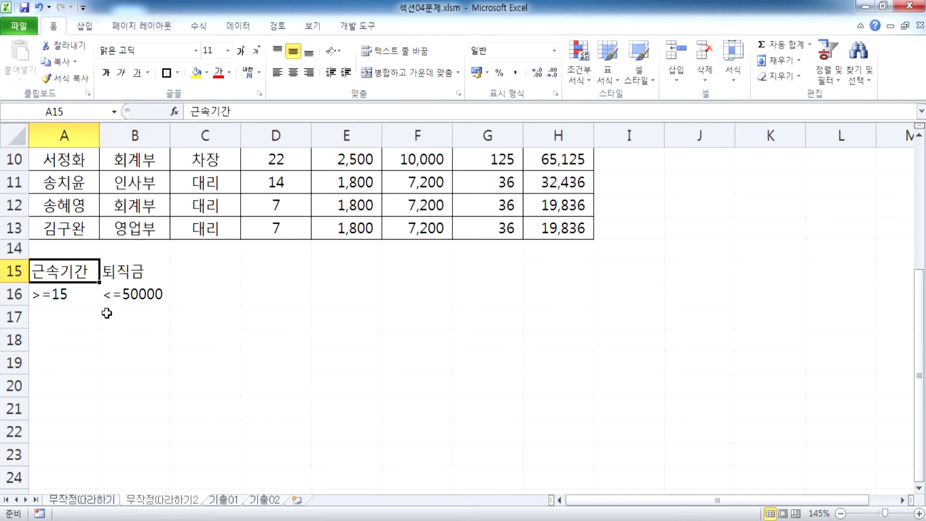
{"action": "scroll", "coordinate": [107, 313], "scroll_direction": "up", "scroll_amount": 2}
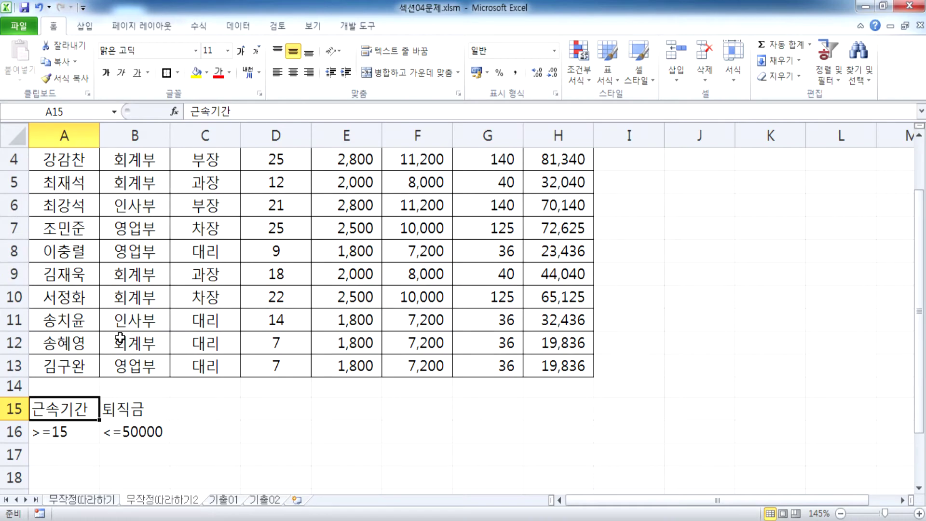
{"action": "scroll", "coordinate": [105, 307], "scroll_direction": "down", "scroll_amount": 2}
{"action": "left_click", "coordinate": [130, 271]}
{"action": "scroll", "coordinate": [127, 337], "scroll_direction": "up", "scroll_amount": 3}
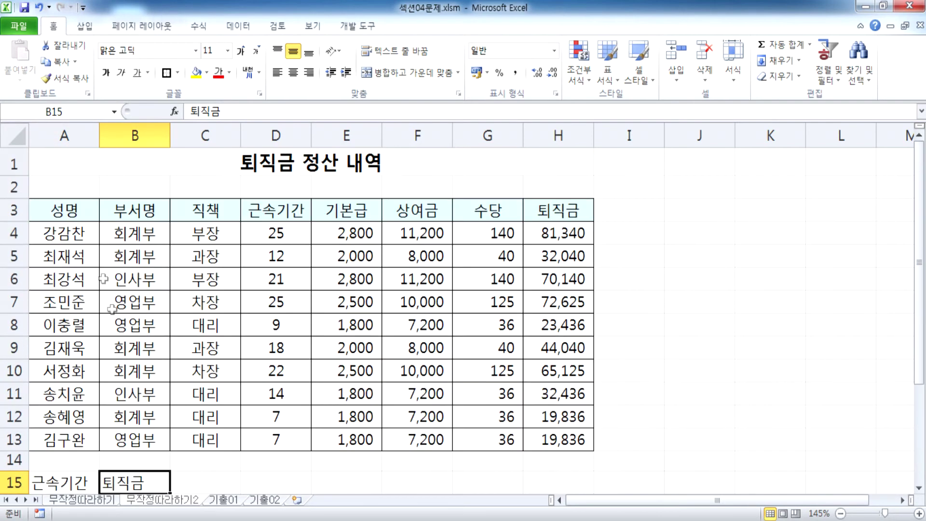
{"action": "left_click_drag", "start_coordinate": [70, 226], "coordinate": [166, 299]}
{"action": "left_click", "coordinate": [164, 311]}
{"action": "scroll", "coordinate": [164, 313], "scroll_direction": "down", "scroll_amount": 2}
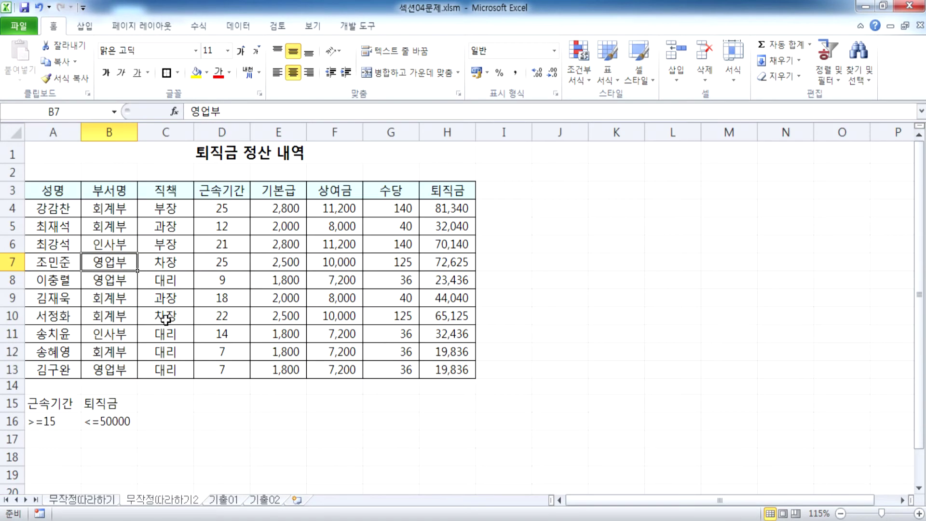
Run an advanced filter on A3:H13 with condition range A15:B16, copying the result to another place at A20
{"action": "left_click", "coordinate": [147, 240]}
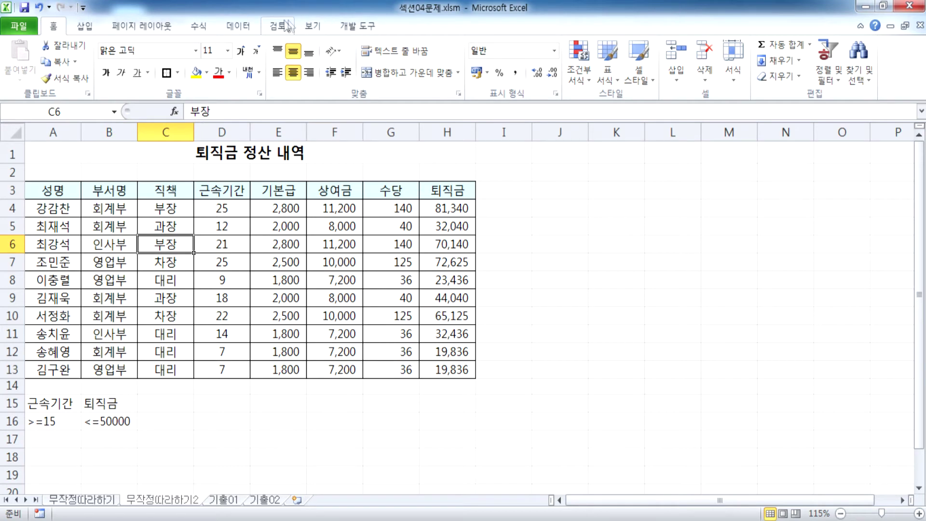
{"action": "left_click", "coordinate": [241, 31]}
{"action": "left_click", "coordinate": [349, 77]}
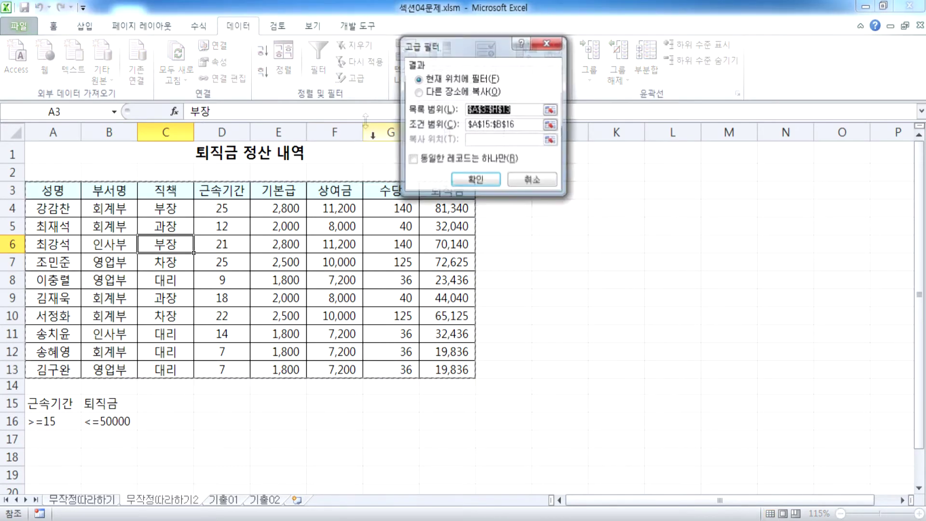
{"action": "left_click", "coordinate": [440, 96]}
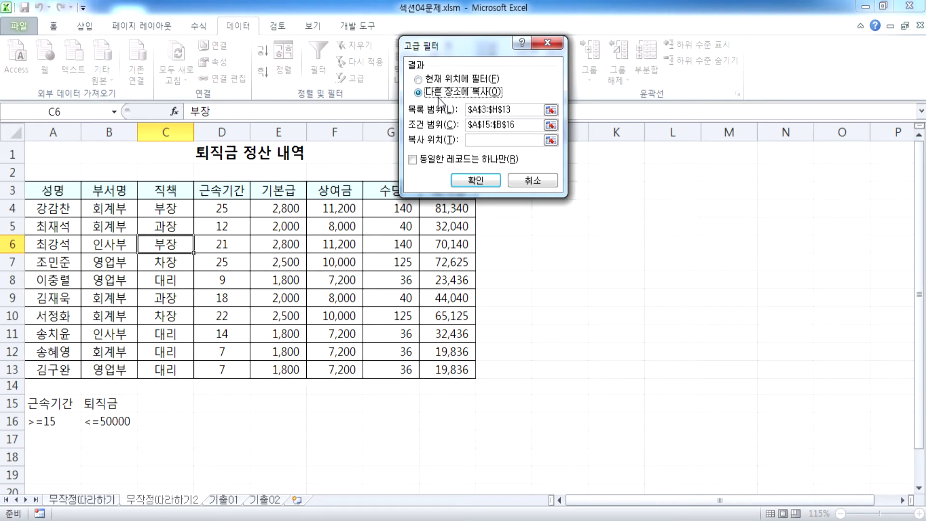
{"action": "left_click", "coordinate": [519, 126]}
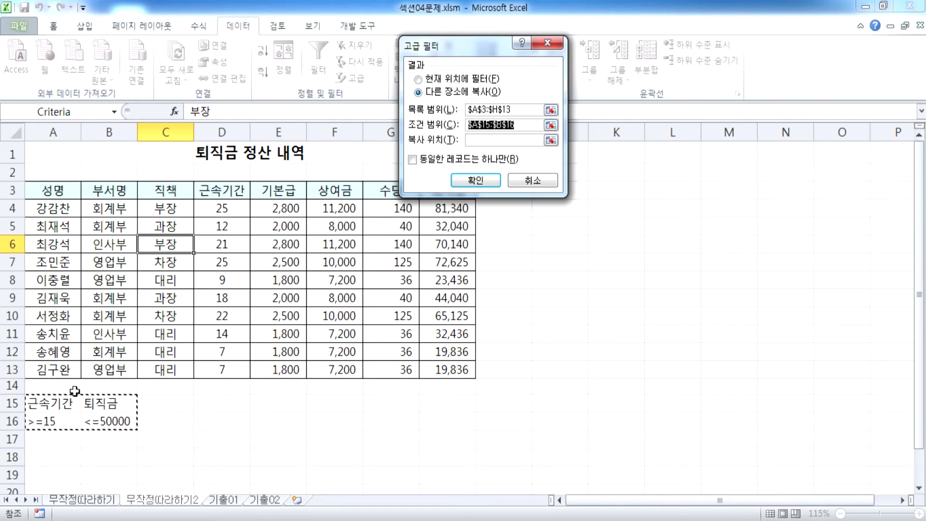
{"action": "left_click", "coordinate": [478, 140]}
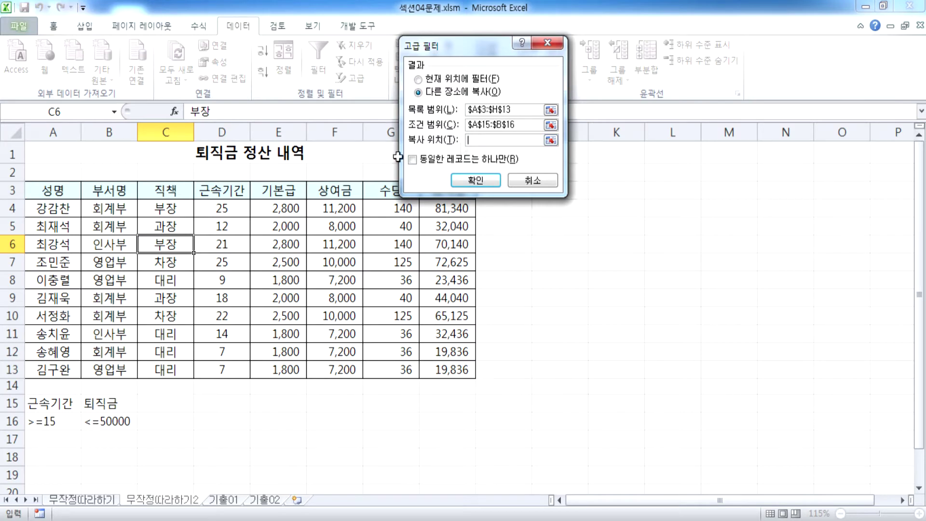
{"action": "scroll", "coordinate": [82, 301], "scroll_direction": "down", "scroll_amount": 4}
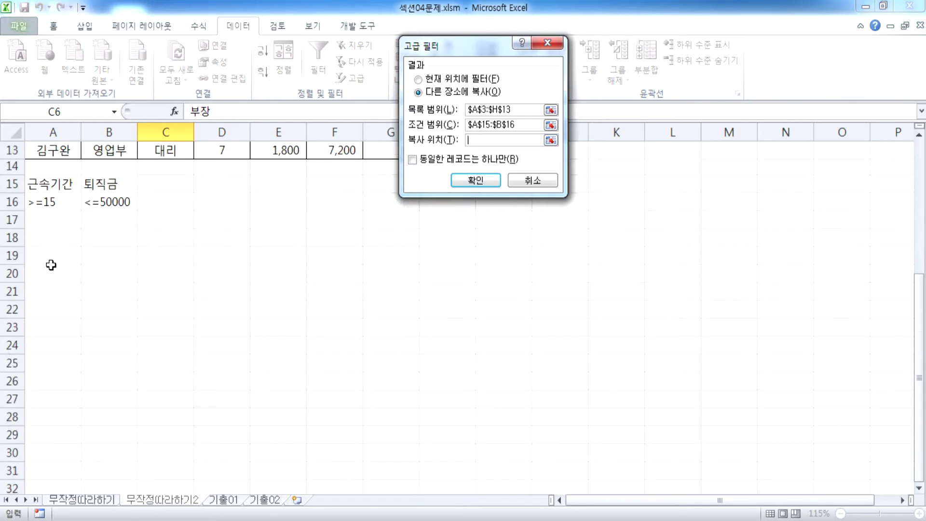
{"action": "left_click", "coordinate": [52, 272]}
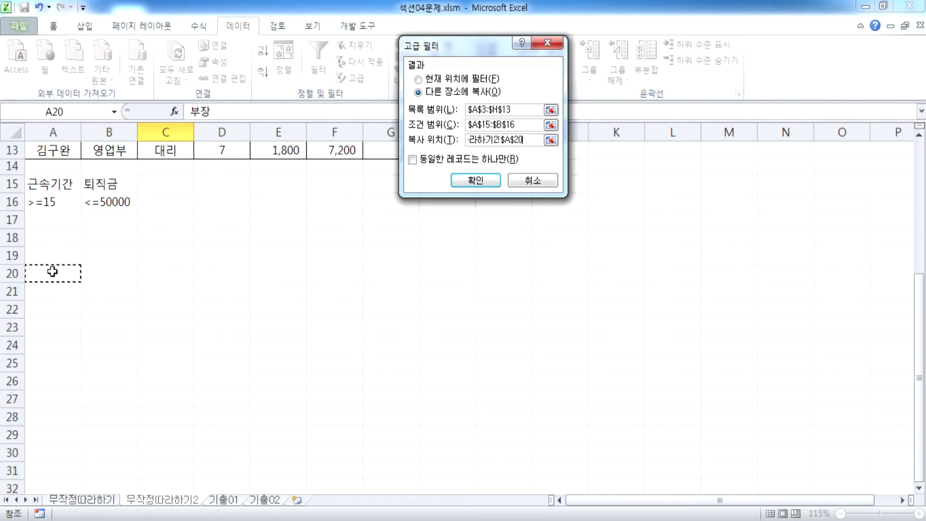
{"action": "left_click", "coordinate": [478, 185]}
{"action": "scroll", "coordinate": [43, 309], "scroll_direction": "down", "scroll_amount": 2}
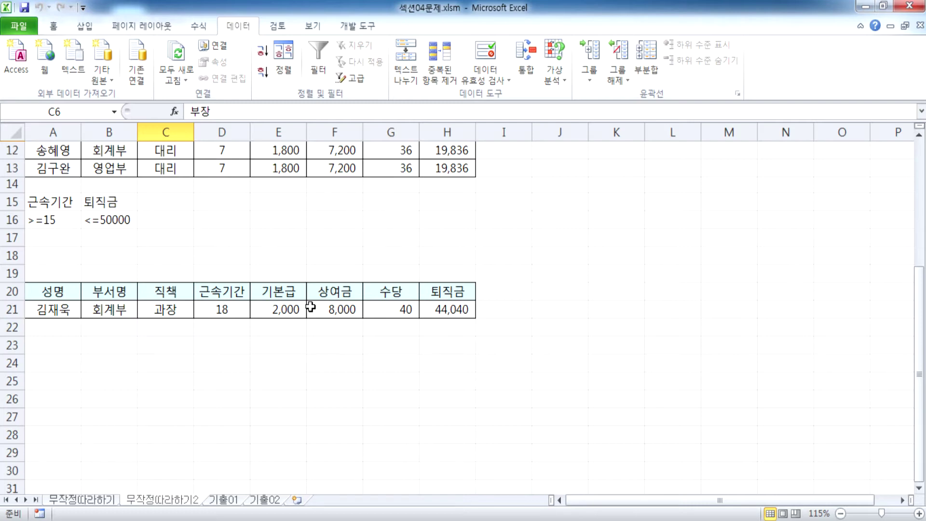
Reopen the advanced filter with copying to another location, inspect its copy destination, and cancel
{"action": "left_click", "coordinate": [279, 151]}
{"action": "scroll", "coordinate": [292, 164], "scroll_direction": "up", "scroll_amount": 3}
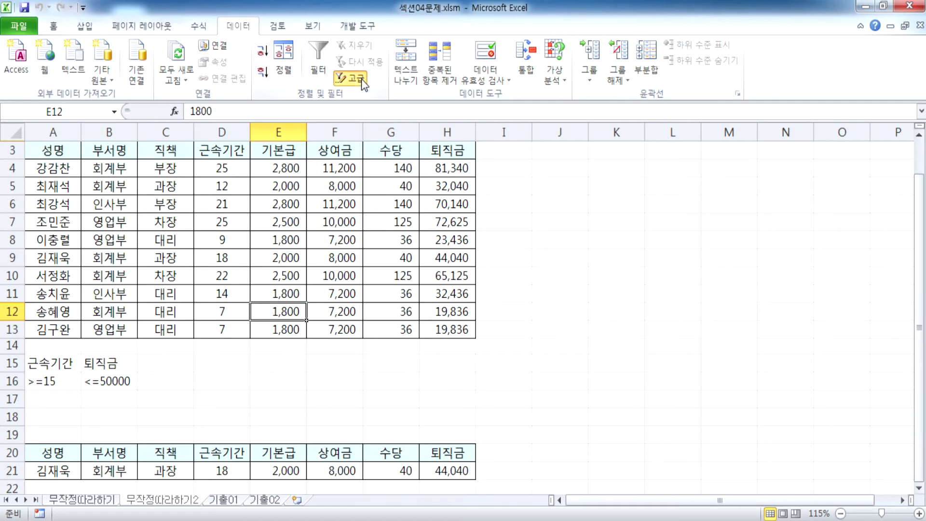
{"action": "left_click", "coordinate": [355, 78]}
{"action": "left_click", "coordinate": [515, 144]}
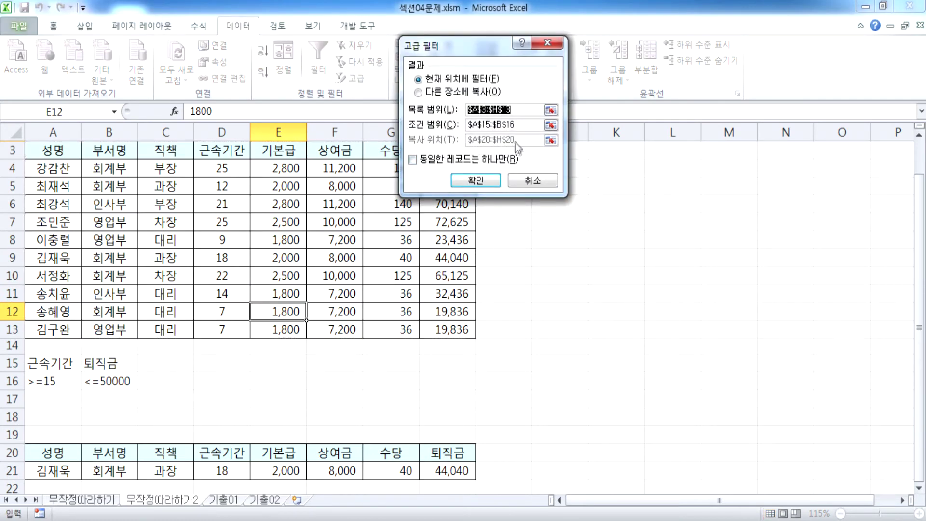
{"action": "left_click", "coordinate": [419, 93]}
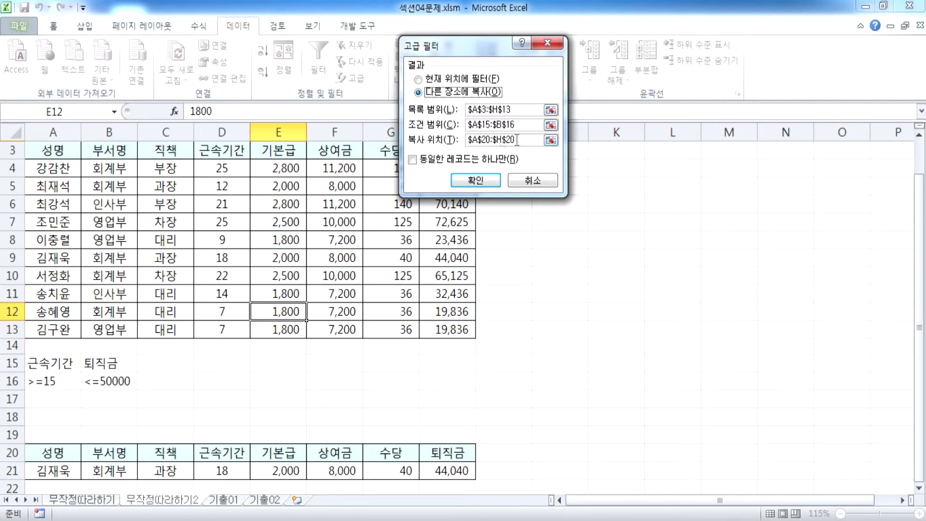
{"action": "left_click_drag", "start_coordinate": [533, 140], "coordinate": [450, 139]}
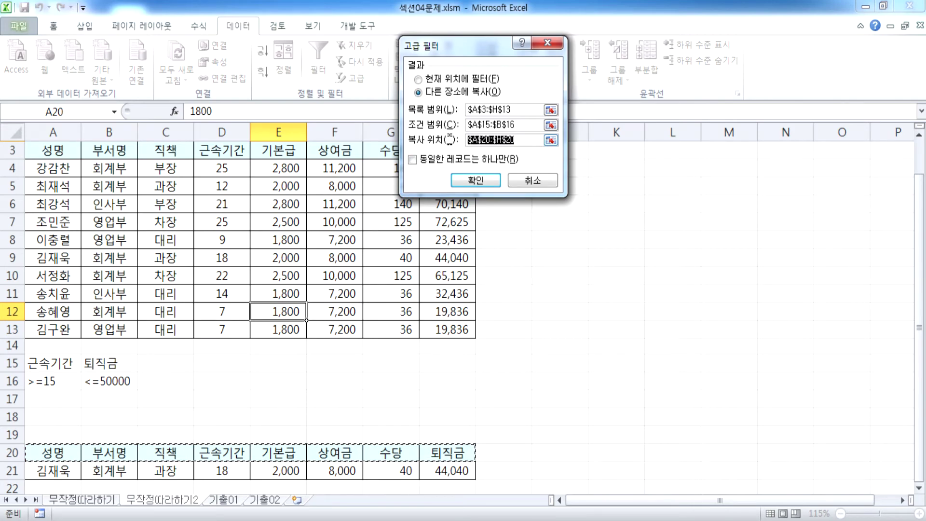
{"action": "left_click", "coordinate": [530, 181]}
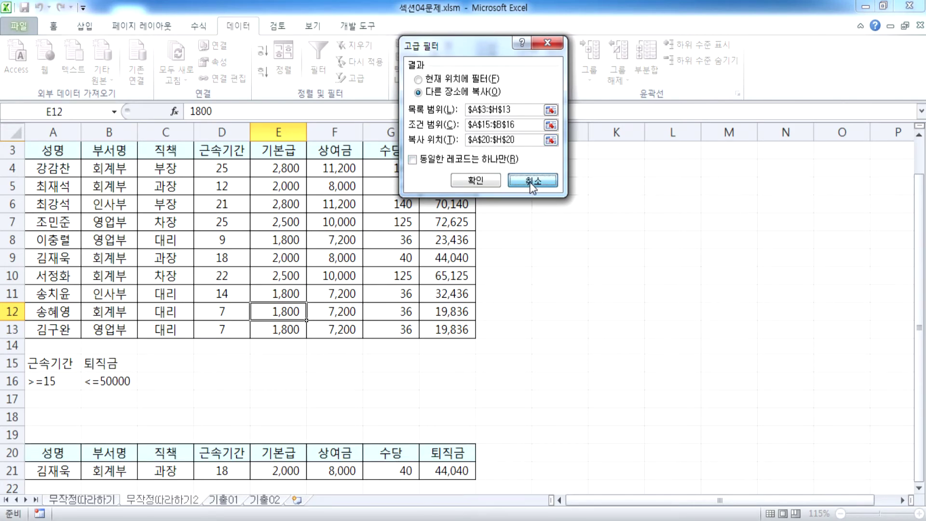
Copy the condition range A15:B16 and paste it beside the table at J3
{"action": "scroll", "coordinate": [278, 289], "scroll_direction": "down", "scroll_amount": 4}
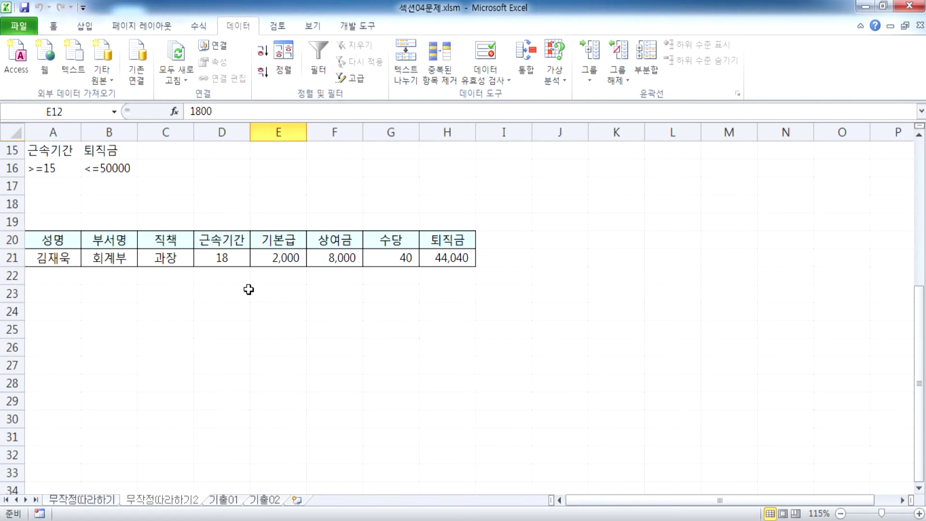
{"action": "scroll", "coordinate": [338, 296], "scroll_direction": "up", "scroll_amount": 1}
{"action": "left_click_drag", "start_coordinate": [52, 203], "coordinate": [99, 220]}
{"action": "key", "text": "ctrl+c"}
{"action": "scroll", "coordinate": [530, 251], "scroll_direction": "up", "scroll_amount": 4}
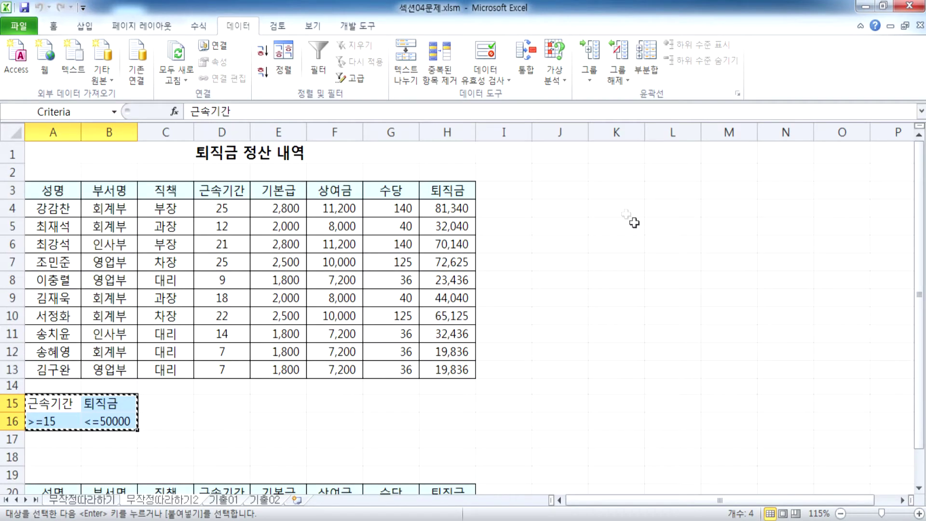
{"action": "left_click", "coordinate": [579, 195]}
{"action": "key", "text": "ctrl+v"}
{"action": "scroll", "coordinate": [589, 264], "scroll_direction": "up", "scroll_amount": 5}
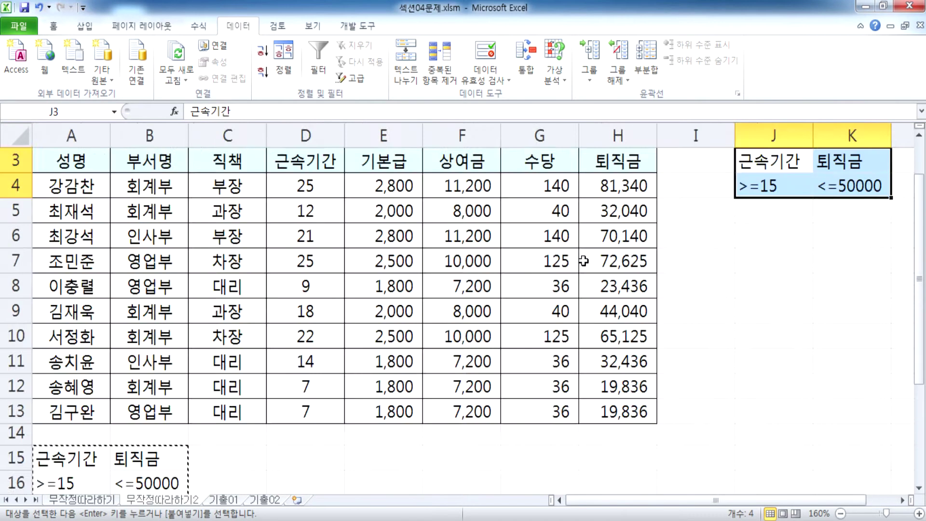
{"action": "scroll", "coordinate": [686, 282], "scroll_direction": "up", "scroll_amount": 1}
Examine the copied condition headings and values in J3:K4 cell by cell
{"action": "left_click", "coordinate": [737, 244]}
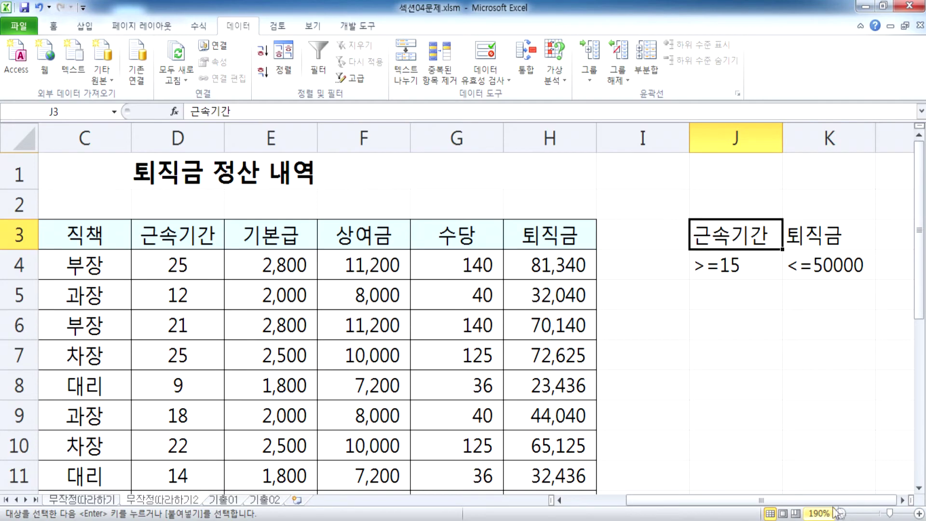
{"action": "left_click", "coordinate": [903, 500]}
{"action": "left_click", "coordinate": [902, 501]}
{"action": "left_click", "coordinate": [903, 500]}
{"action": "left_click", "coordinate": [902, 500]}
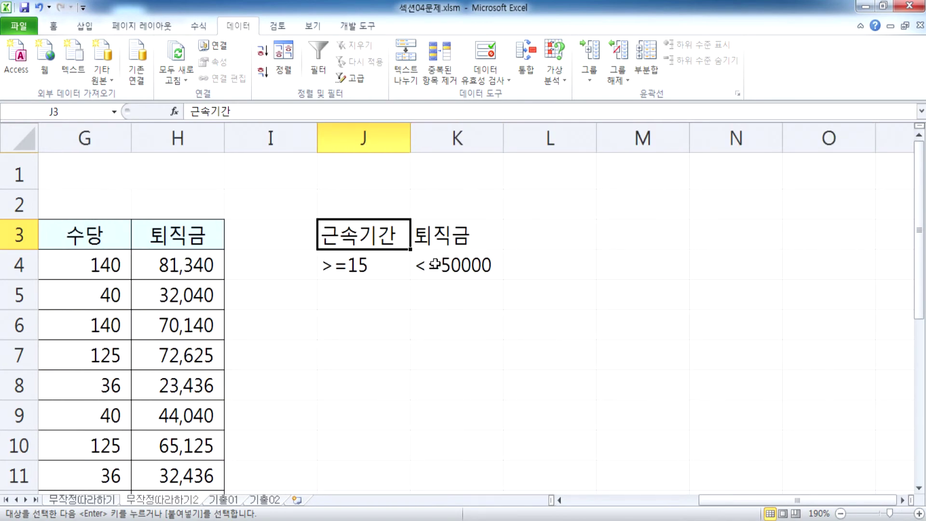
{"action": "left_click", "coordinate": [360, 263]}
{"action": "left_click", "coordinate": [450, 241]}
{"action": "left_click", "coordinate": [450, 261]}
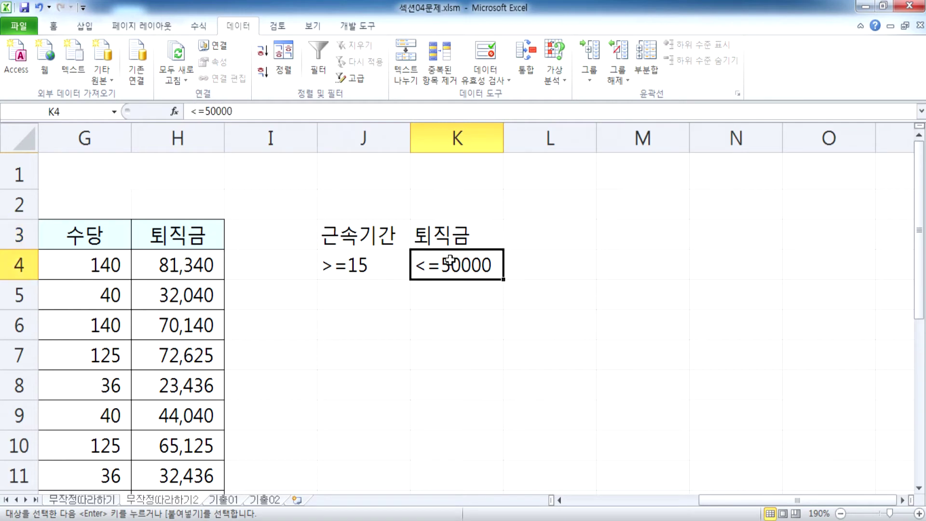
Try moving the <=50000 condition to K5, one row below the >=15 condition, mark J3:K5, and undo the move
{"action": "left_click_drag", "start_coordinate": [448, 280], "coordinate": [448, 294]}
{"action": "left_click_drag", "start_coordinate": [354, 231], "coordinate": [449, 288]}
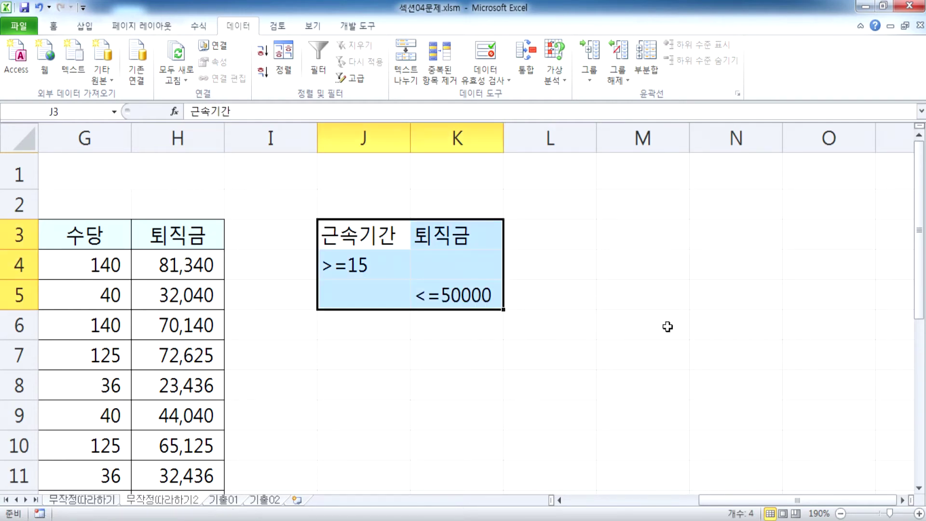
{"action": "key", "text": "ctrl+z"}
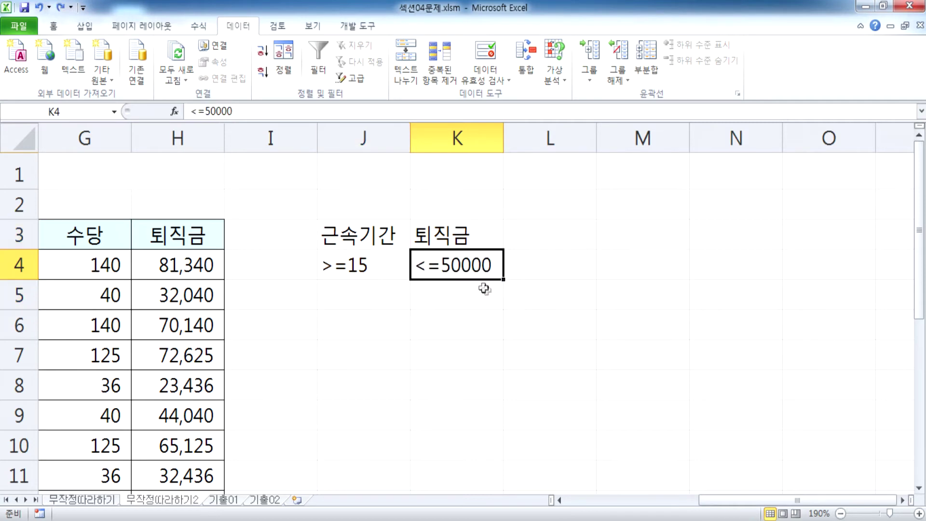
{"action": "left_click", "coordinate": [450, 289]}
{"action": "left_click", "coordinate": [450, 267]}
{"action": "left_click_drag", "start_coordinate": [455, 280], "coordinate": [446, 295]}
{"action": "left_click_drag", "start_coordinate": [366, 234], "coordinate": [450, 293]}
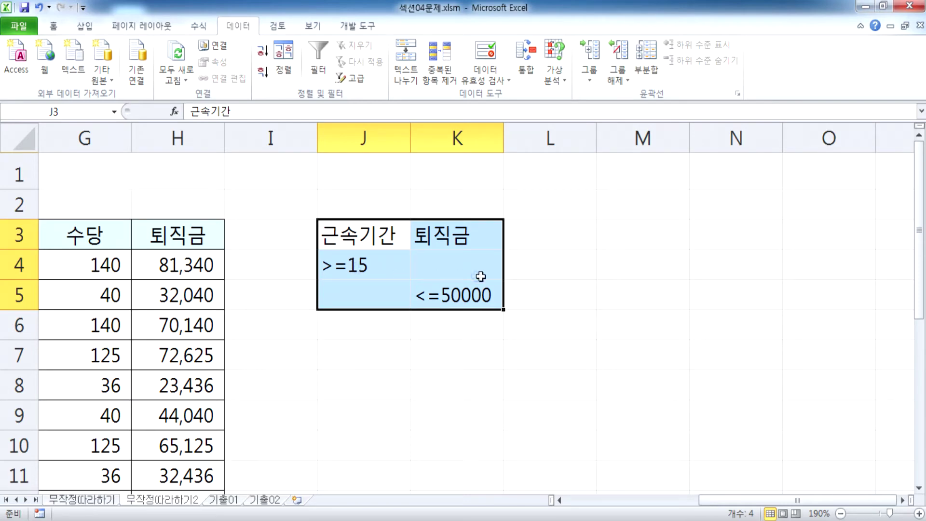
{"action": "left_click", "coordinate": [464, 294]}
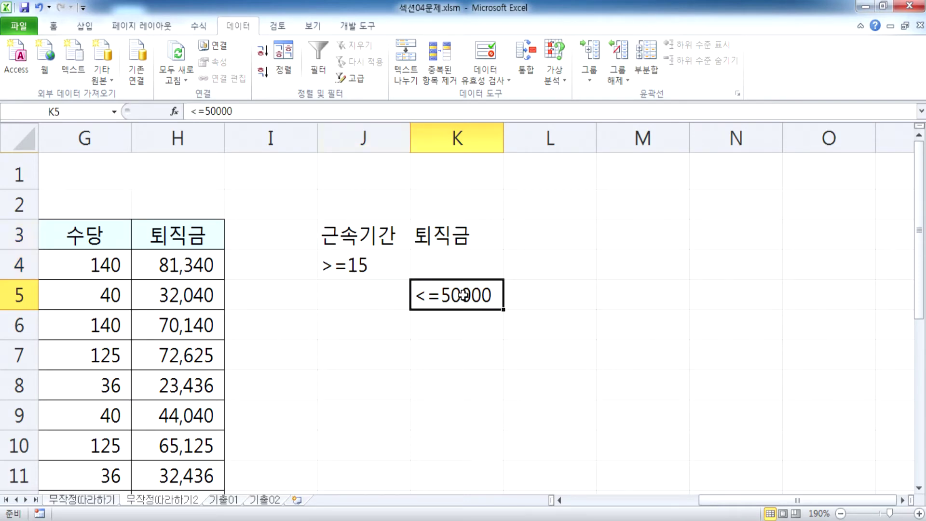
{"action": "key", "text": "ctrl+z"}
Try moving the >=15 condition to J5 and undo it, and do the same with <=50000 moved to K5
{"action": "left_click", "coordinate": [381, 266]}
{"action": "left_click_drag", "start_coordinate": [383, 279], "coordinate": [385, 303]}
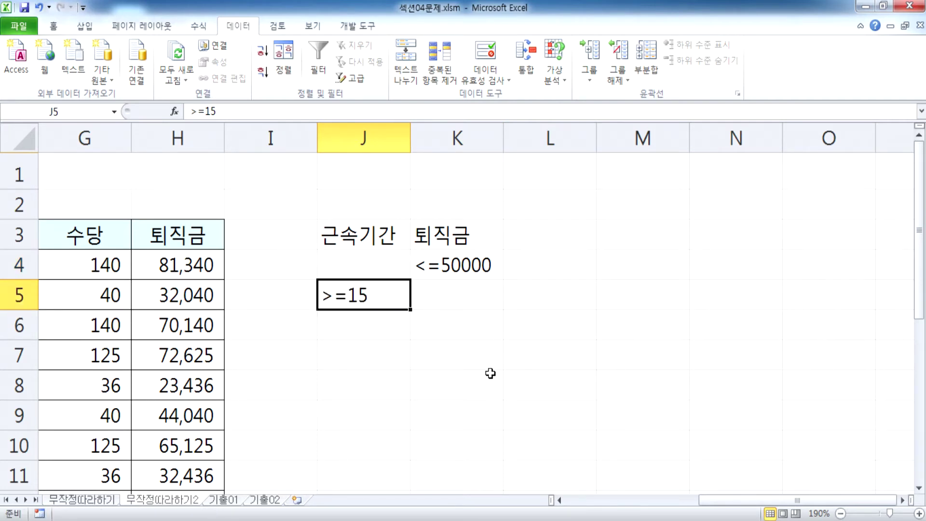
{"action": "key", "text": "ctrl+z"}
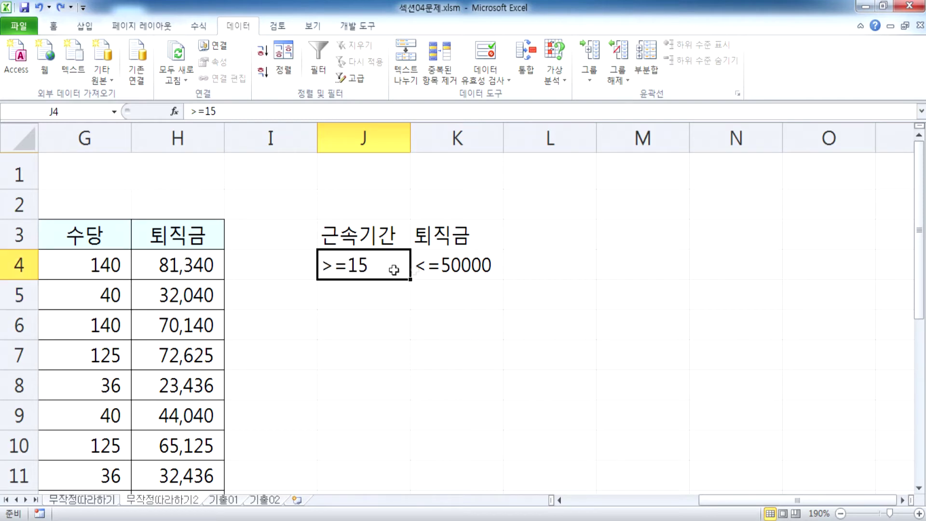
{"action": "left_click", "coordinate": [453, 268]}
{"action": "mouse_move", "coordinate": [461, 280]}
{"action": "left_mouse_down"}
{"action": "mouse_move", "coordinate": [464, 303]}
{"action": "mouse_move", "coordinate": [463, 296]}
{"action": "left_mouse_up"}
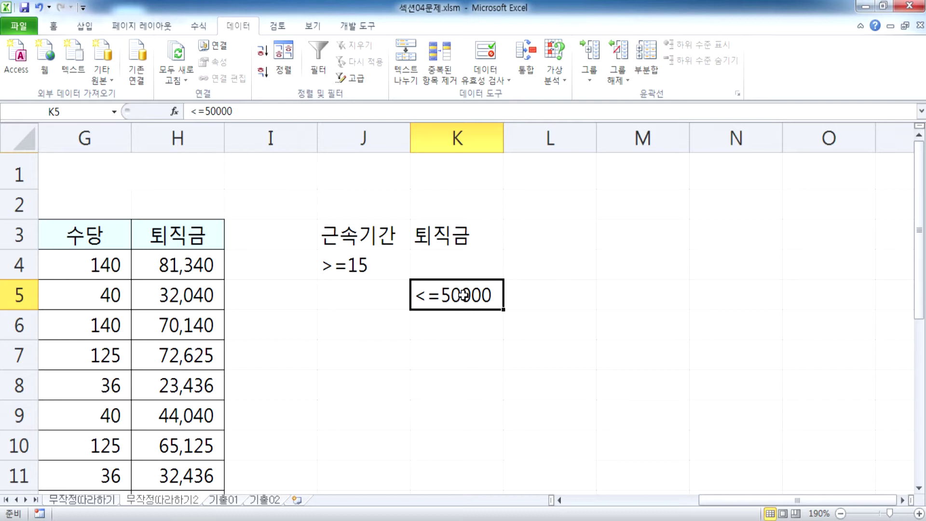
{"action": "key", "text": "ctrl+z"}
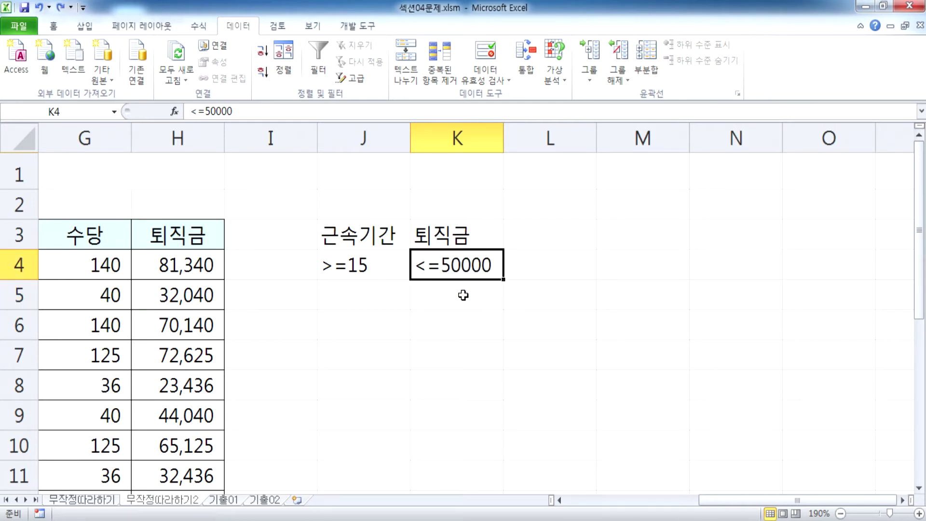
Enter a 나이 condition heading in J8 with the condition >=20 beneath it in J9
{"action": "scroll", "coordinate": [463, 295], "scroll_direction": "down", "scroll_amount": 2}
{"action": "left_click", "coordinate": [354, 196]}
{"action": "type", "text": "나이"}
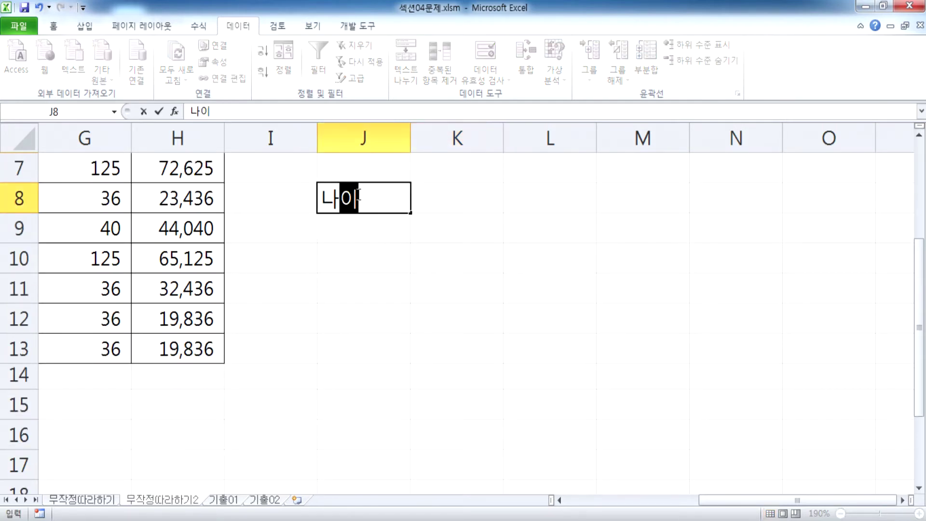
{"action": "key", "text": "Return"}
{"action": "type", "text": ">=20"}
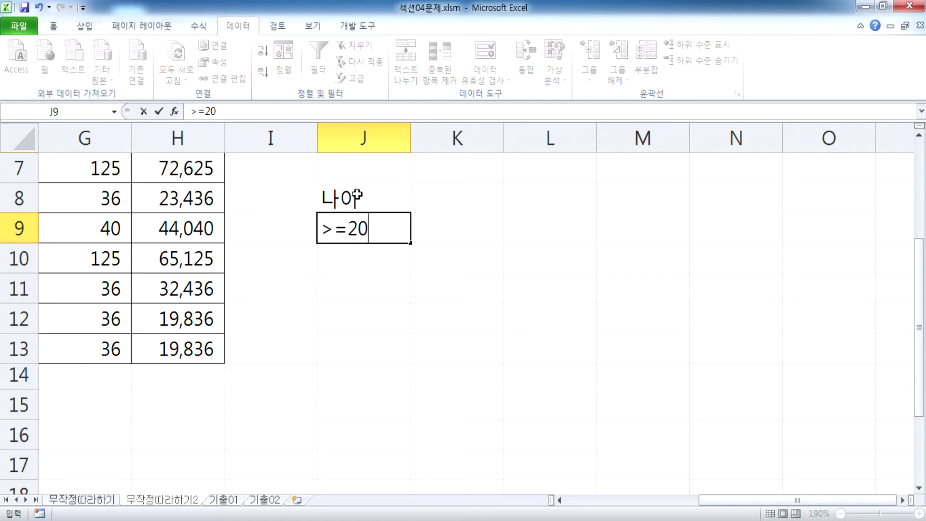
Enter a 급여 condition heading in K8 with >=300 beneath it in K9, and mark J8:K9
{"action": "key", "text": "Right"}
{"action": "key", "text": "Up"}
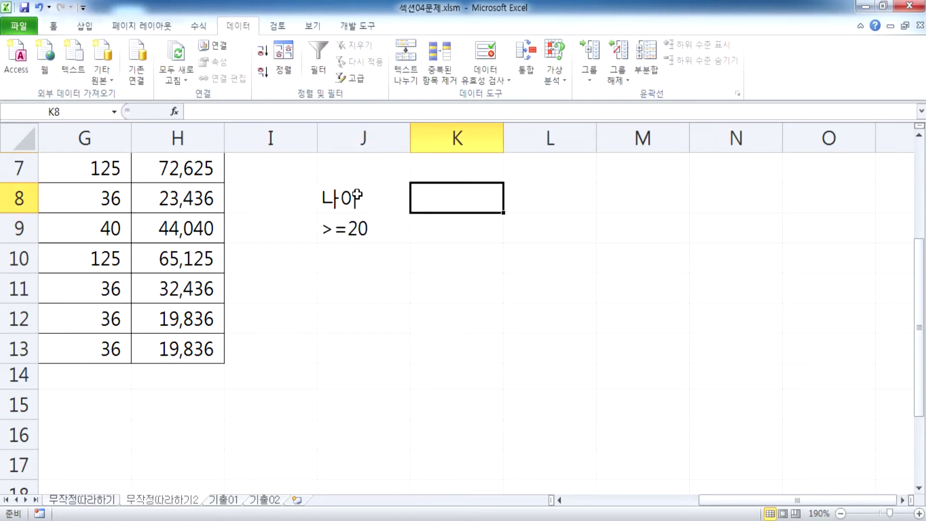
{"action": "type", "text": "급여"}
{"action": "key", "text": "BackSpace"}
{"action": "key", "text": "BackSpace"}
{"action": "type", "text": "급여"}
{"action": "key", "text": "Return"}
{"action": "type", "text": ">="}
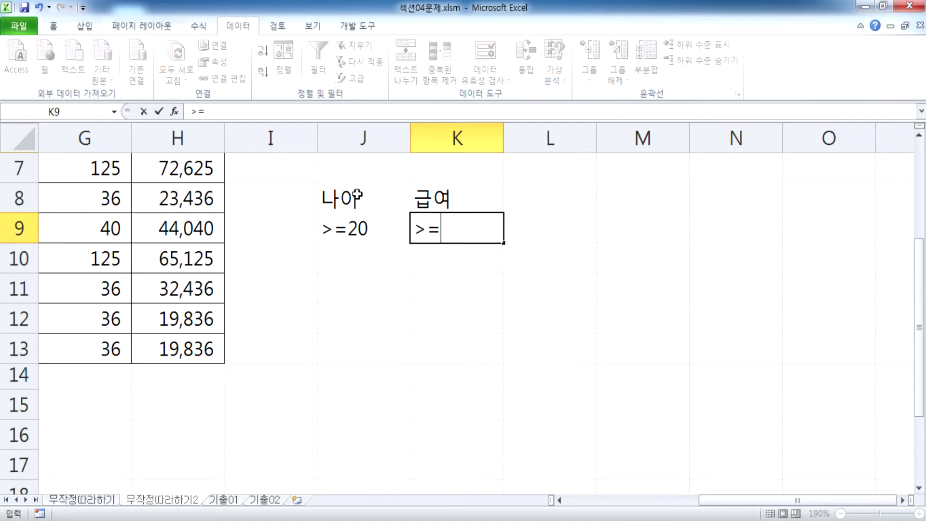
{"action": "type", "text": "300"}
{"action": "key", "text": "Return"}
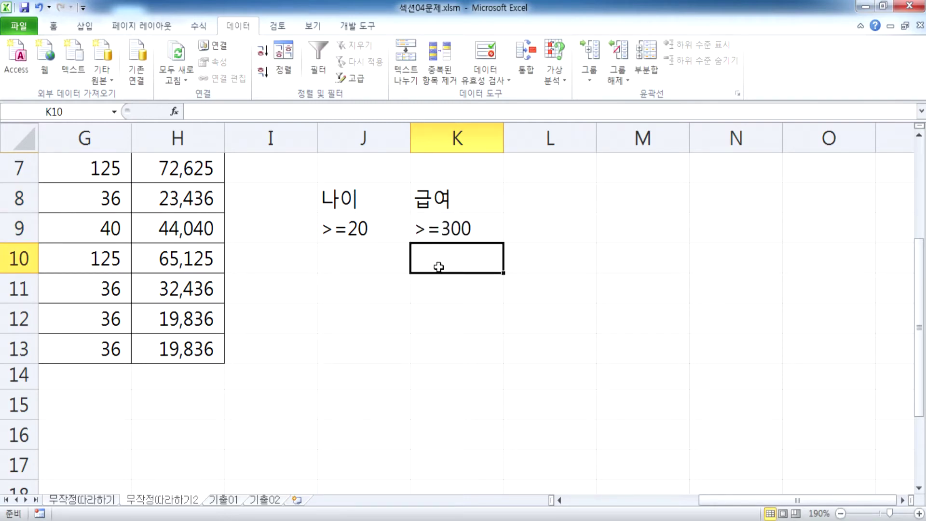
{"action": "left_click_drag", "start_coordinate": [360, 202], "coordinate": [453, 230]}
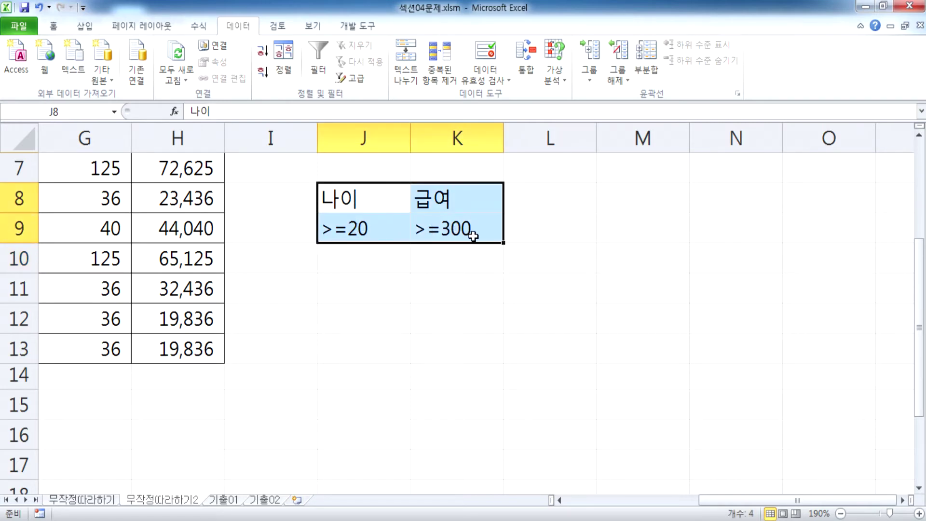
Try moving the >=300 condition to K10, one row below the >=20 condition, mark J8:K10, and undo the move
{"action": "left_click", "coordinate": [431, 224]}
{"action": "left_click_drag", "start_coordinate": [435, 244], "coordinate": [436, 275]}
{"action": "left_click_drag", "start_coordinate": [357, 200], "coordinate": [436, 258]}
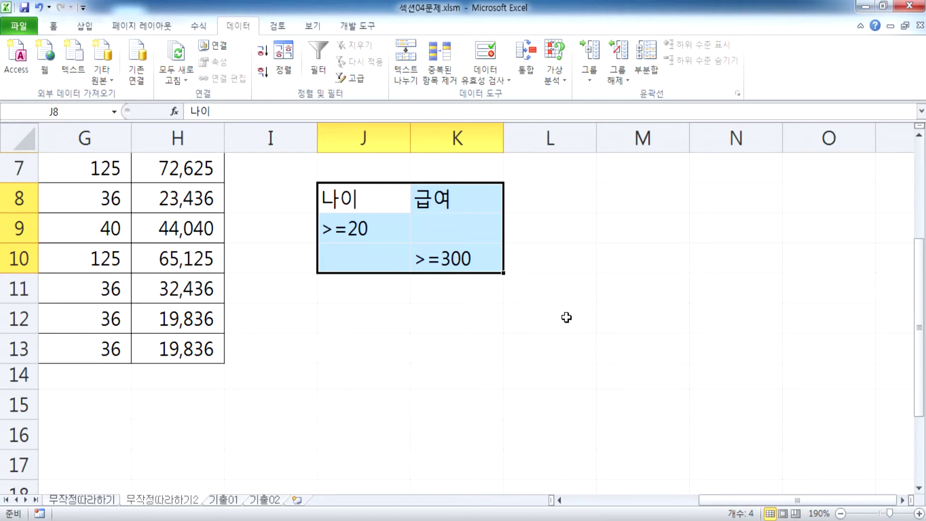
{"action": "key", "text": "ctrl+z"}
Enter a 이름 condition heading in J11 with the wildcard condition 김* in J12, and highlight the 김 part
{"action": "left_click", "coordinate": [370, 299]}
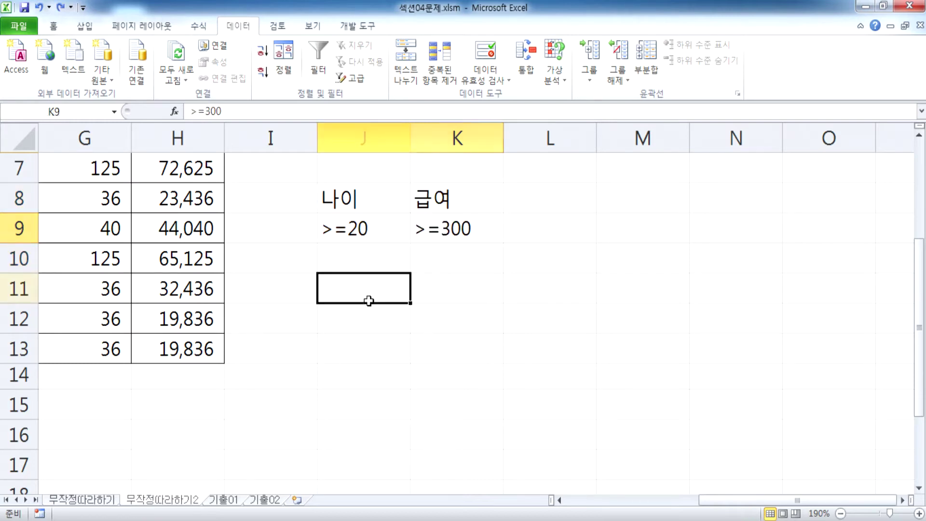
{"action": "type", "text": "이름"}
{"action": "key", "text": "Return"}
{"action": "type", "text": "김"}
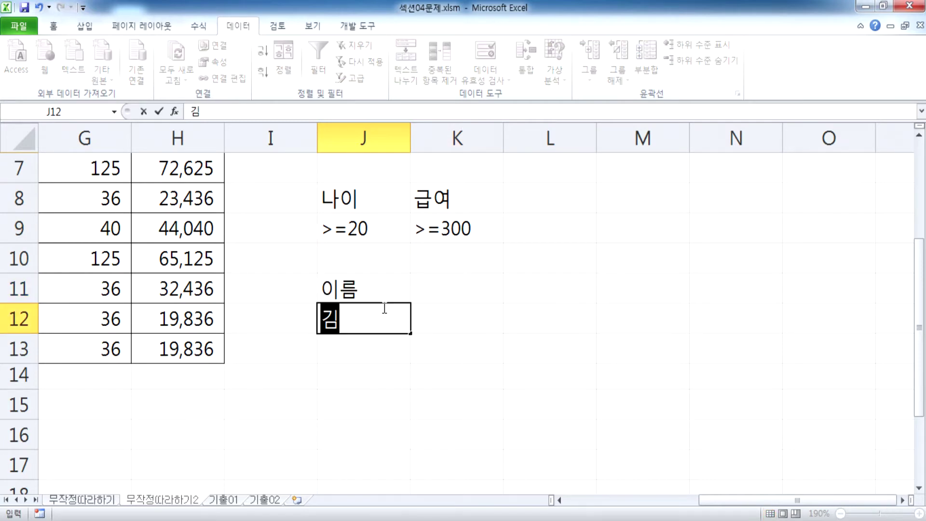
{"action": "type", "text": "*"}
{"action": "key", "text": "Return"}
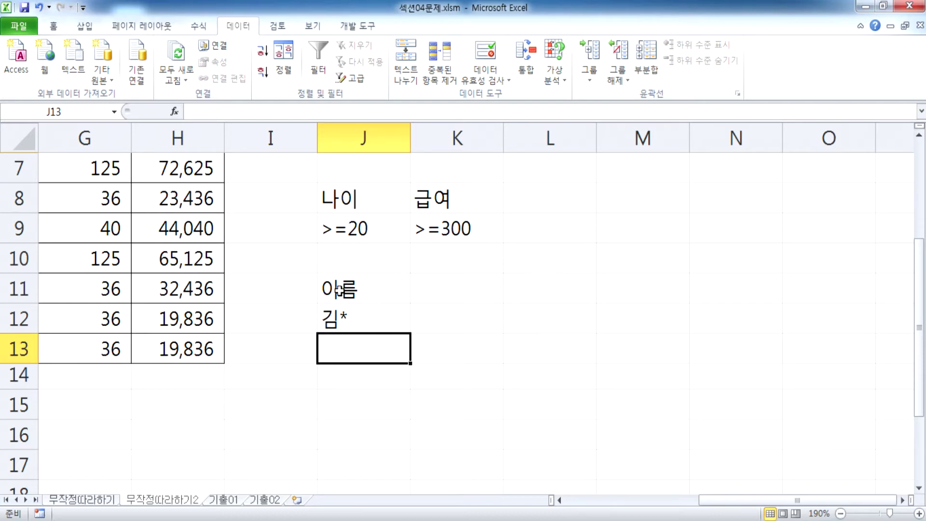
{"action": "scroll", "coordinate": [366, 299], "scroll_direction": "down", "scroll_amount": 1}
{"action": "left_click", "coordinate": [344, 226]}
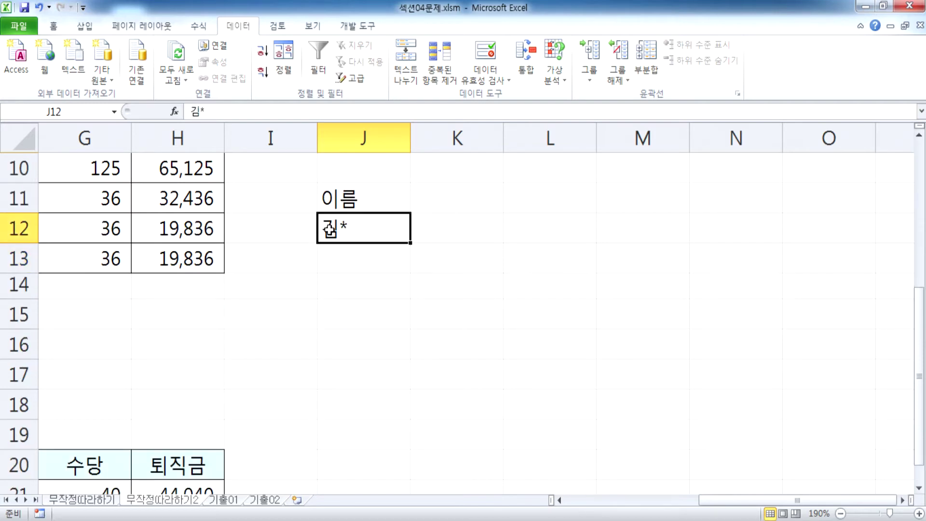
{"action": "double_click", "coordinate": [360, 234]}
{"action": "left_click_drag", "start_coordinate": [339, 228], "coordinate": [312, 230]}
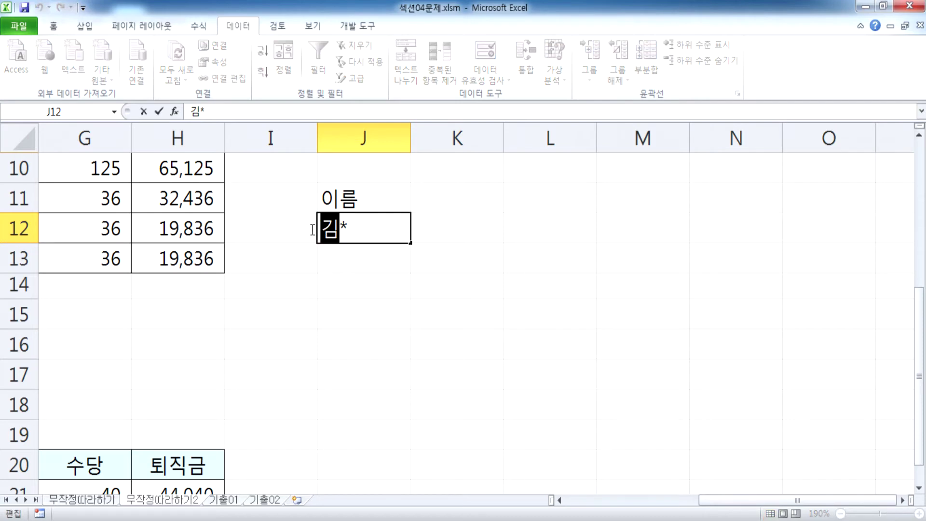
{"action": "left_click", "coordinate": [352, 229]}
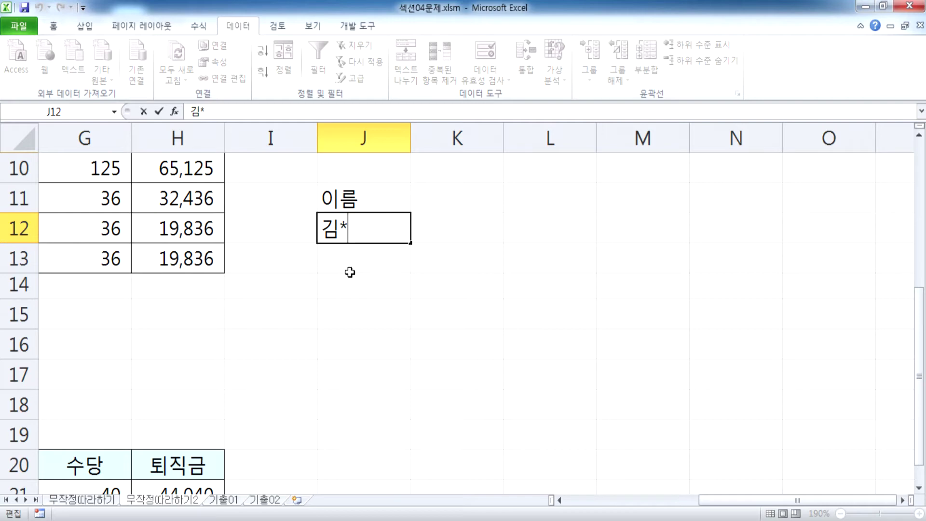
Enter a 고향 condition heading in K11 with 부산 beneath it in K12, and mark J11:K12
{"action": "left_click", "coordinate": [436, 203]}
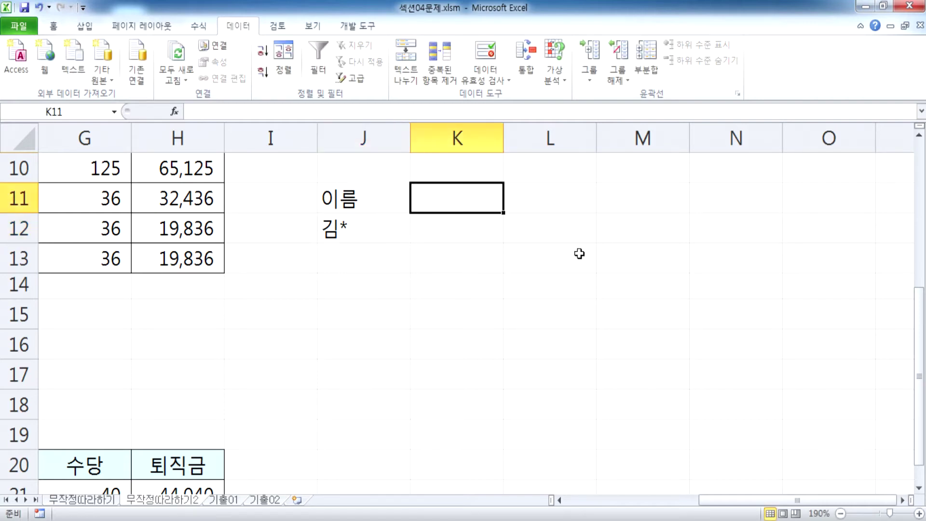
{"action": "type", "text": "고하"}
{"action": "key", "text": "BackSpace"}
{"action": "key", "text": "BackSpace"}
{"action": "type", "text": "해"}
{"action": "key", "text": "BackSpace"}
{"action": "key", "text": "BackSpace"}
{"action": "type", "text": "행"}
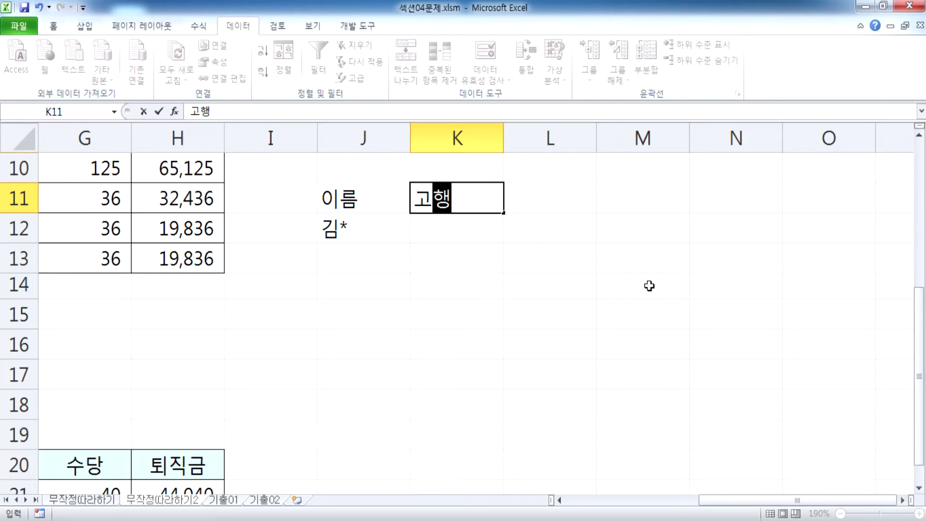
{"action": "key", "text": "Return"}
{"action": "key", "text": "Up"}
{"action": "type", "text": "고ㅎ"}
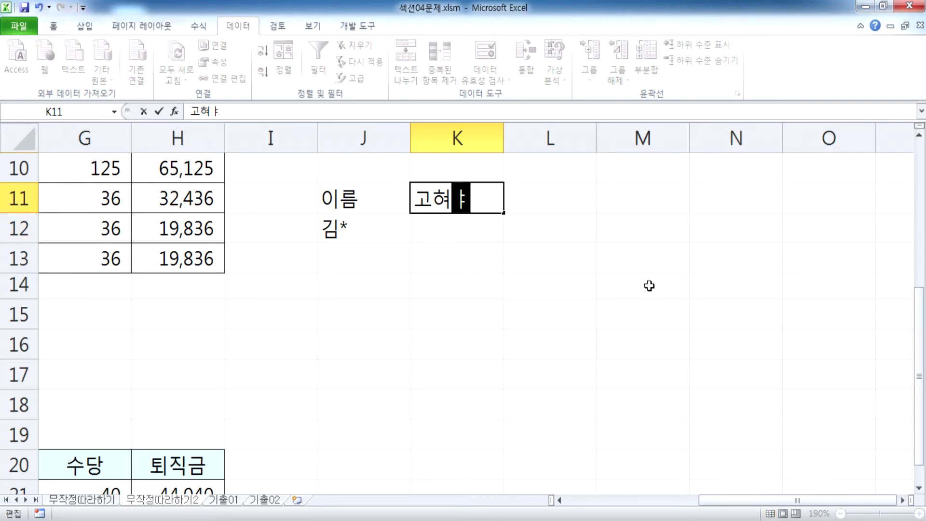
{"action": "type", "text": "향"}
{"action": "key", "text": "Return"}
{"action": "type", "text": "부산"}
{"action": "key", "text": "Return"}
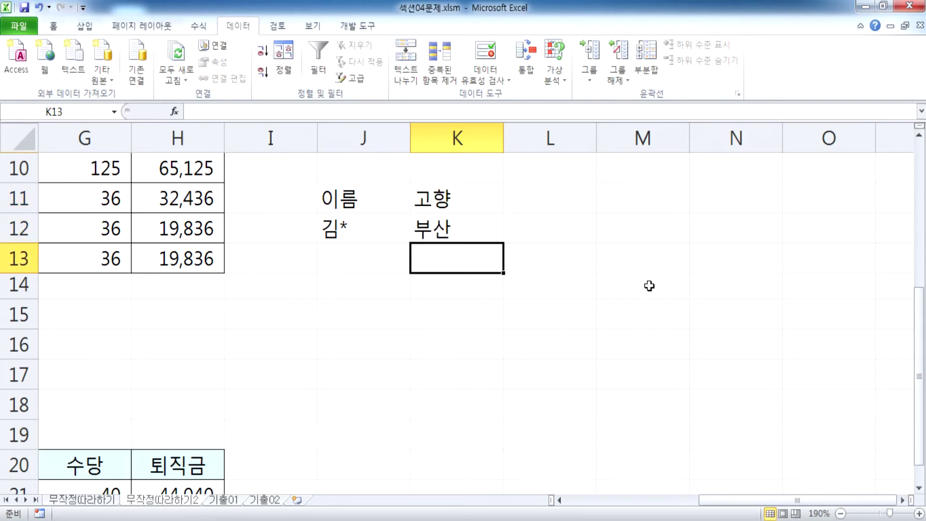
{"action": "left_click_drag", "start_coordinate": [346, 203], "coordinate": [424, 234]}
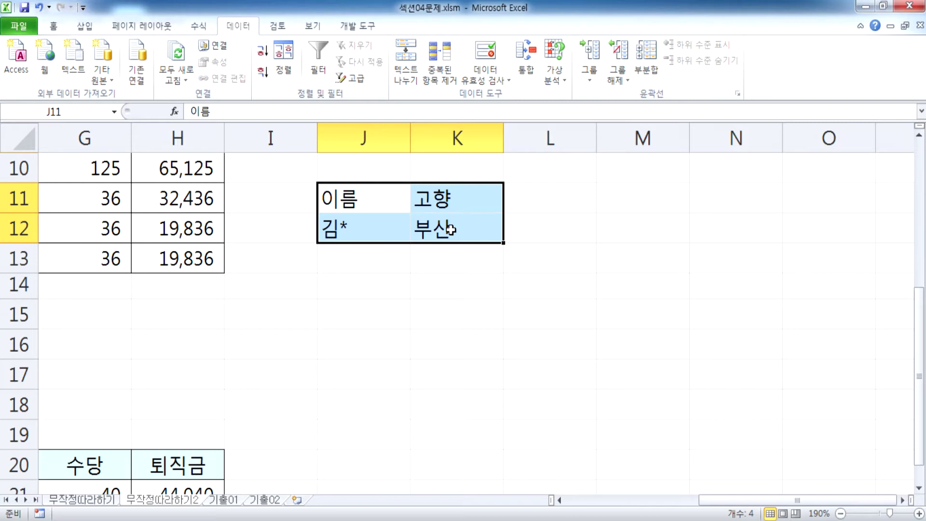
Add a second condition row with 이* in J13 and 서울 in K13, marking J11:K13 and the new row
{"action": "left_click", "coordinate": [356, 260]}
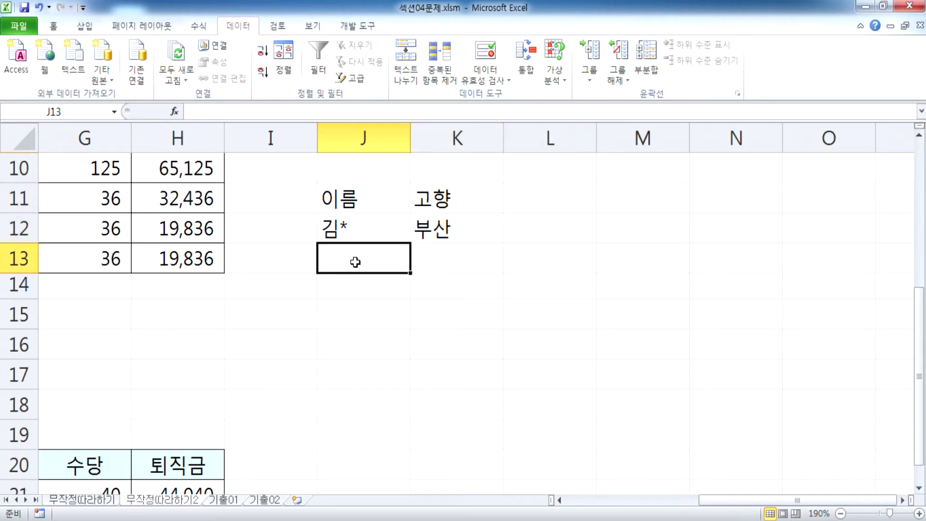
{"action": "type", "text": "ㅇ;*"}
{"action": "key", "text": "Escape"}
{"action": "type", "text": "이*"}
{"action": "key", "text": "Tab"}
{"action": "type", "text": "서울"}
{"action": "key", "text": "Return"}
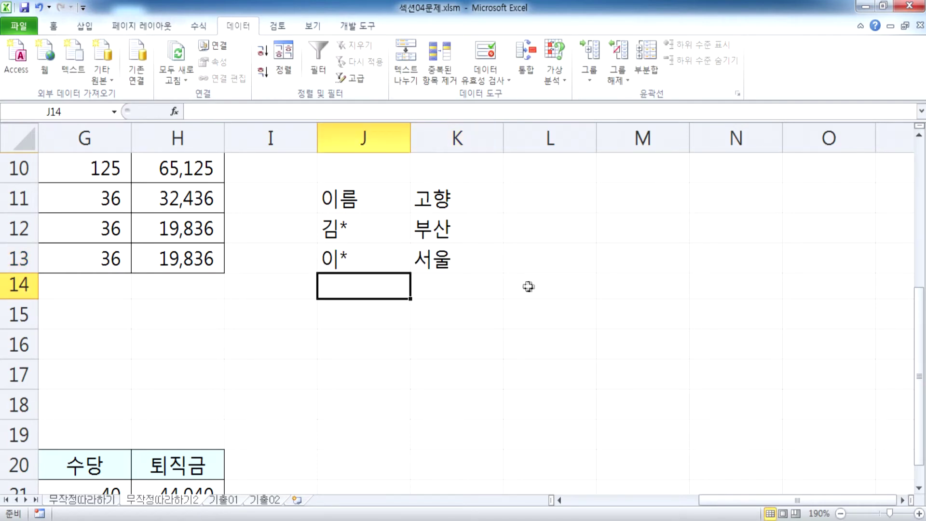
{"action": "left_click", "coordinate": [350, 202]}
{"action": "left_click_drag", "start_coordinate": [350, 198], "coordinate": [454, 256]}
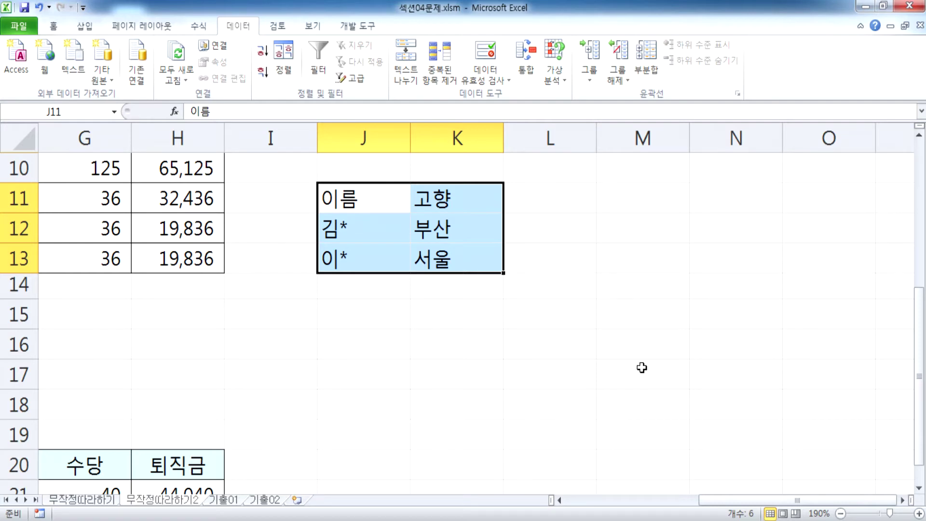
{"action": "left_click_drag", "start_coordinate": [366, 261], "coordinate": [448, 263]}
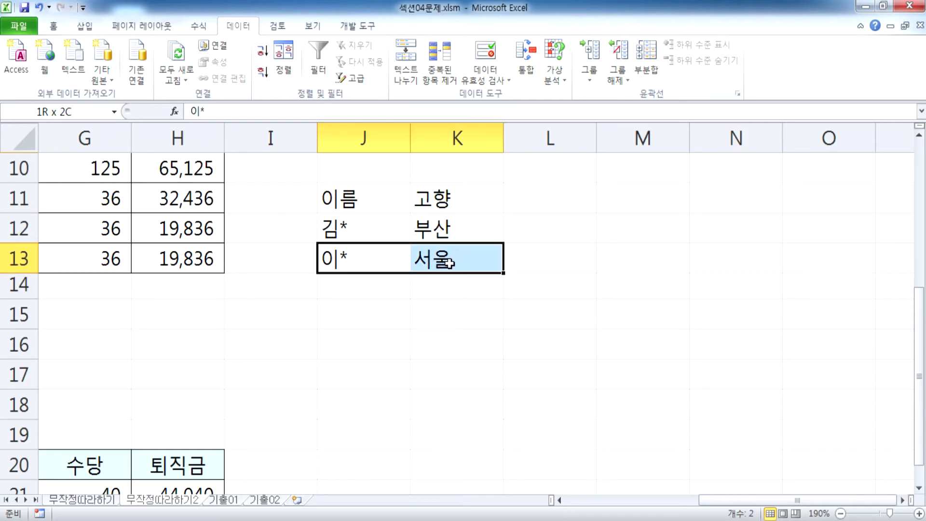
{"action": "left_click_drag", "start_coordinate": [448, 263], "coordinate": [448, 263]}
Move the 이* and 서울 conditions down to row 14 and 부산 to K13, and mark J11:K14
{"action": "left_click", "coordinate": [388, 265]}
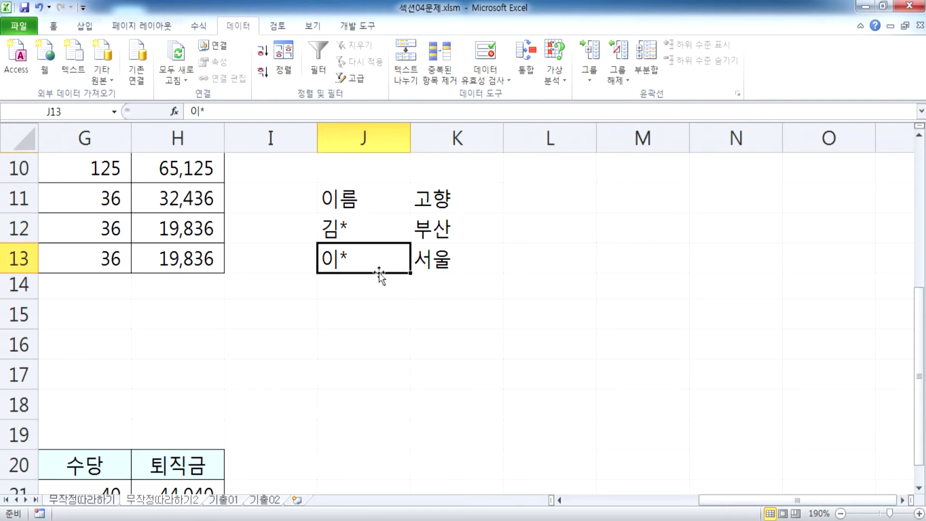
{"action": "left_click_drag", "start_coordinate": [378, 273], "coordinate": [384, 288]}
{"action": "left_click", "coordinate": [431, 264]}
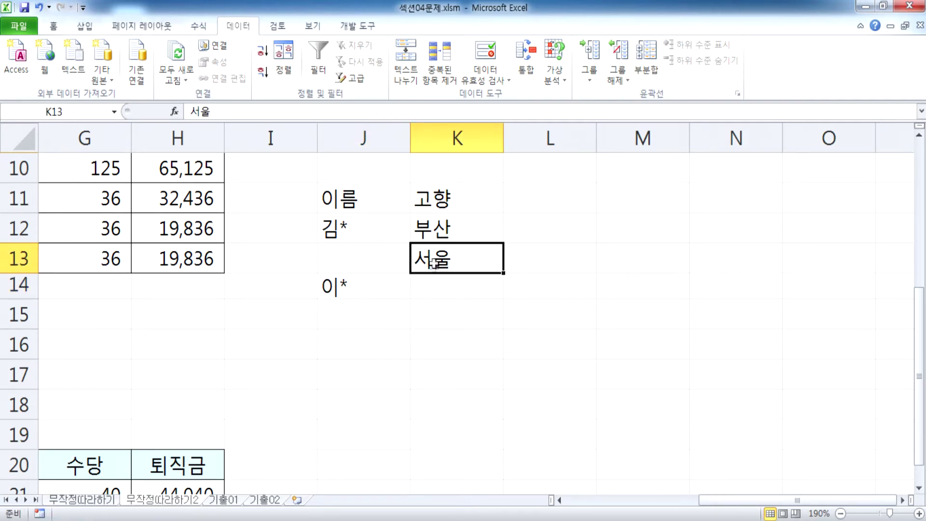
{"action": "mouse_move", "coordinate": [434, 273]}
{"action": "left_mouse_down"}
{"action": "mouse_move", "coordinate": [436, 309]}
{"action": "mouse_move", "coordinate": [437, 289]}
{"action": "left_mouse_up"}
{"action": "left_click", "coordinate": [432, 227]}
{"action": "left_click_drag", "start_coordinate": [434, 242], "coordinate": [434, 261]}
{"action": "left_click", "coordinate": [427, 337]}
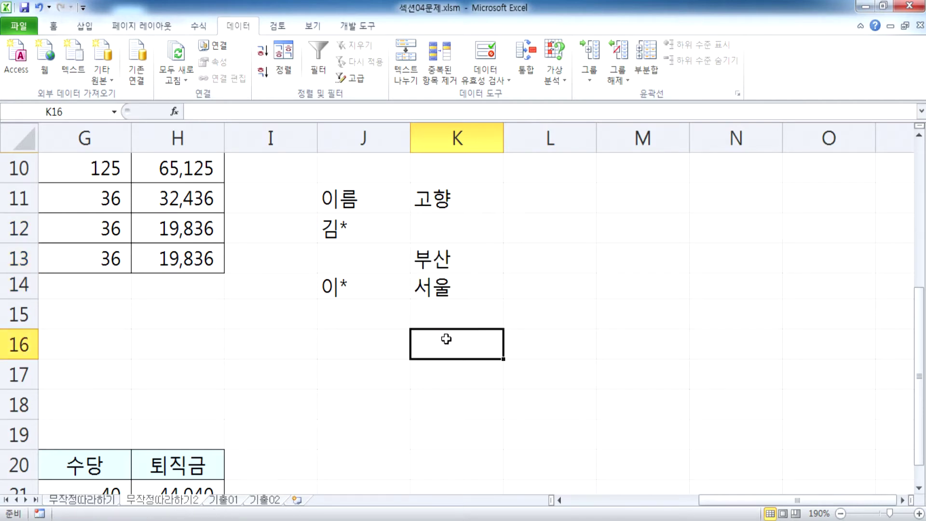
{"action": "left_click_drag", "start_coordinate": [344, 201], "coordinate": [451, 279]}
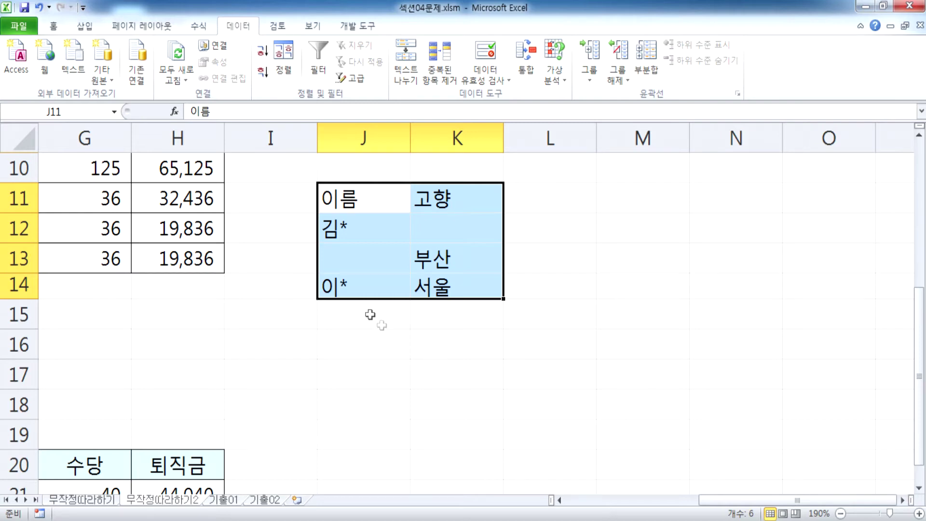
Move the 서울 condition to K15, one row below 이*, and mark J11:K15
{"action": "left_click", "coordinate": [448, 288]}
{"action": "left_click_drag", "start_coordinate": [453, 299], "coordinate": [455, 314]}
{"action": "left_click_drag", "start_coordinate": [360, 201], "coordinate": [440, 314]}
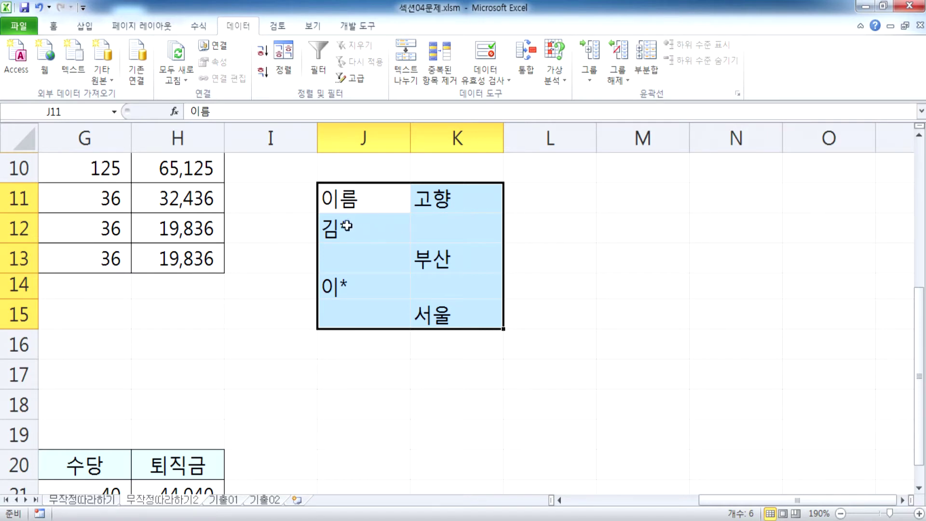
Enter a separate 고향 condition heading in M11 with 부산 beneath it in M12
{"action": "left_click", "coordinate": [654, 199]}
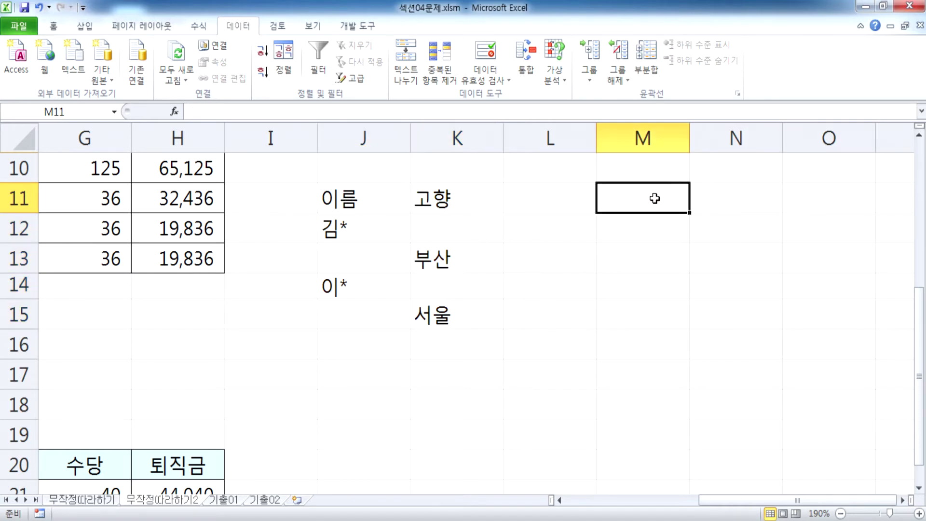
{"action": "type", "text": "고향"}
{"action": "key", "text": "Return"}
{"action": "type", "text": "부산"}
{"action": "key", "text": "Tab"}
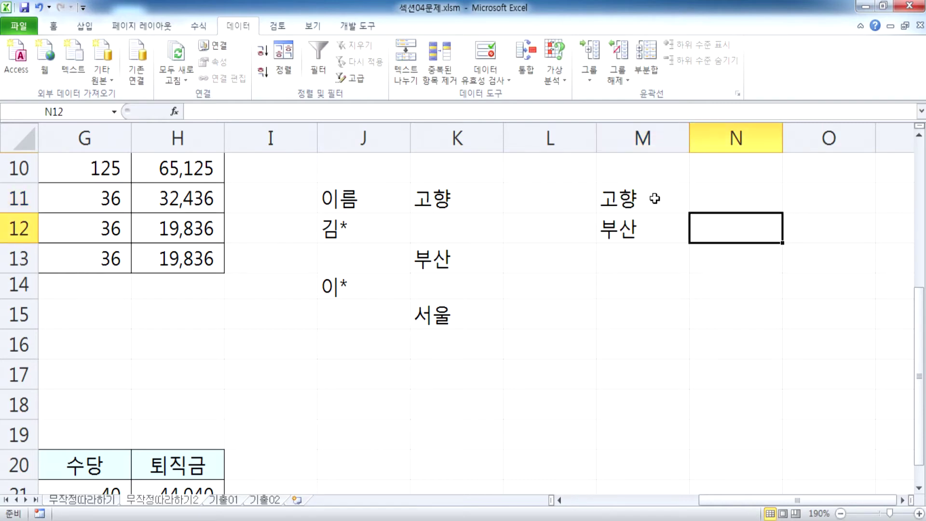
Enter a second 고향 heading in N11 with 인천 in N12, and mark M11:N12
{"action": "key", "text": "Up"}
{"action": "type", "text": "고ㅑ"}
{"action": "key", "text": "BackSpace"}
{"action": "type", "text": "향"}
{"action": "key", "text": "Return"}
{"action": "type", "text": "인처"}
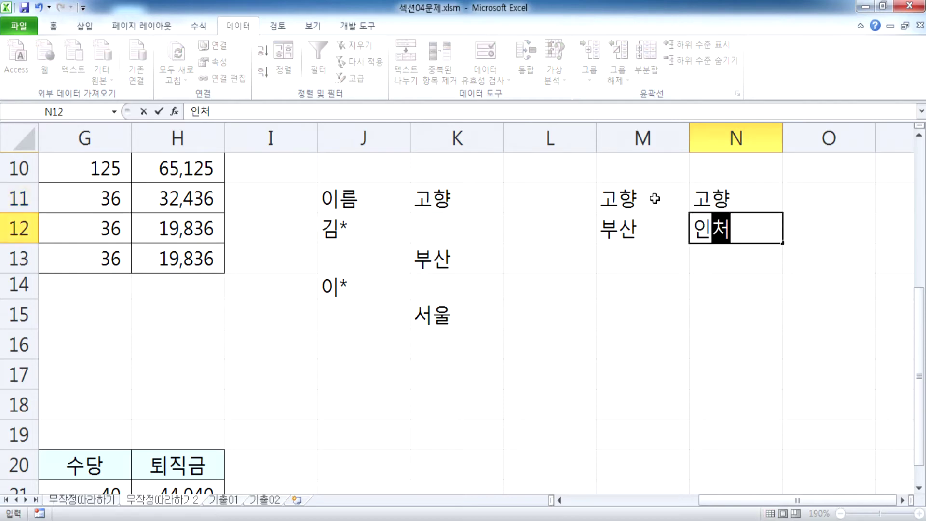
{"action": "type", "text": "ㄴ"}
{"action": "key", "text": "Return"}
{"action": "left_click", "coordinate": [631, 255]}
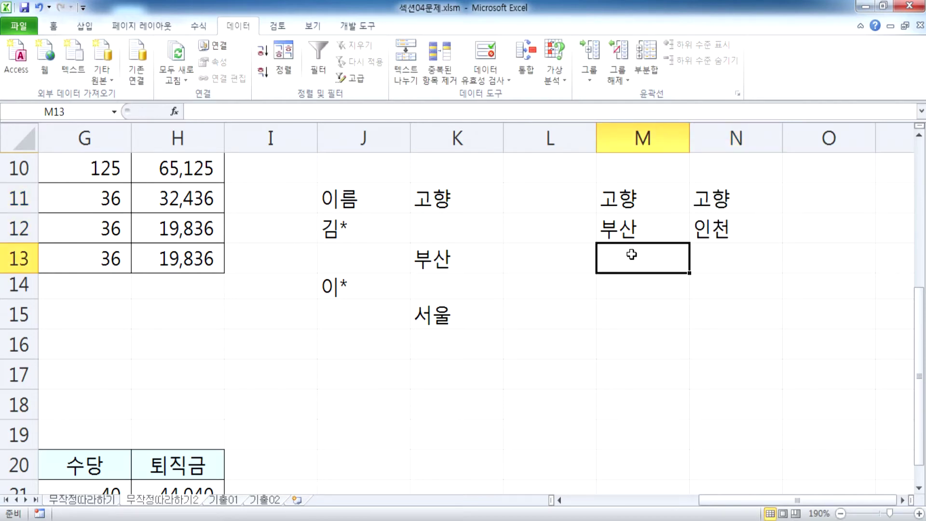
{"action": "left_click_drag", "start_coordinate": [630, 204], "coordinate": [709, 228]}
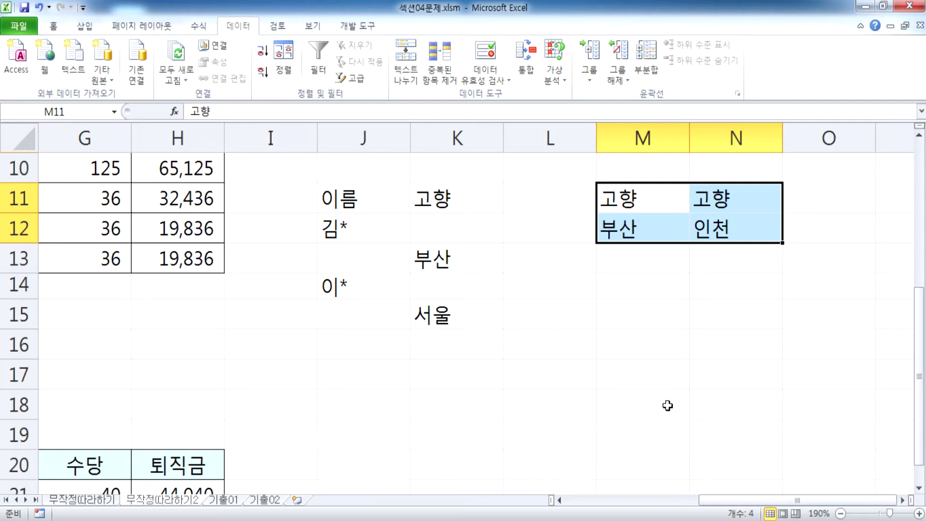
Move the 인천 condition out of row 12 to M13, directly beneath 부산
{"action": "left_click", "coordinate": [714, 236]}
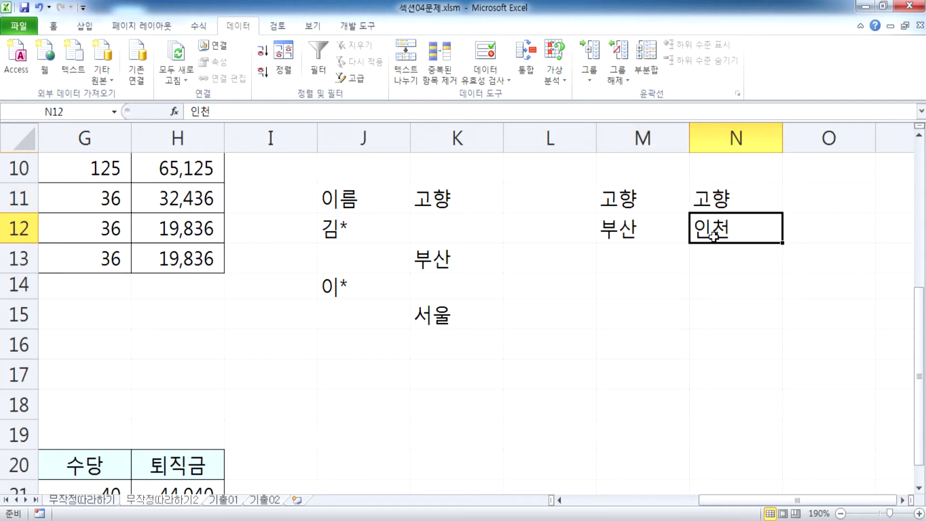
{"action": "left_click_drag", "start_coordinate": [713, 241], "coordinate": [718, 260]}
{"action": "left_click_drag", "start_coordinate": [627, 202], "coordinate": [641, 267]}
{"action": "left_click", "coordinate": [704, 262]}
Clear the duplicate 고향 heading in N11, and mark the condition ranges M11:M13 and J11:K15
{"action": "left_click", "coordinate": [728, 196]}
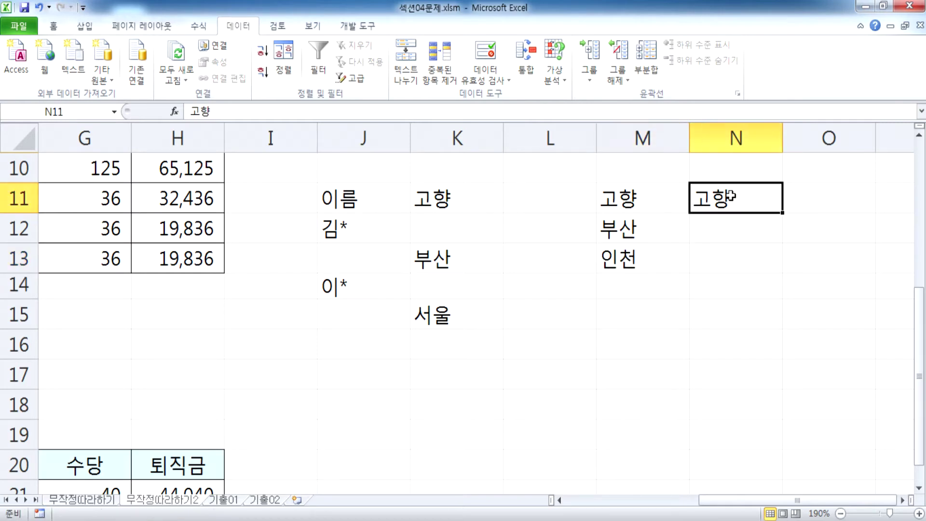
{"action": "key", "text": "Delete"}
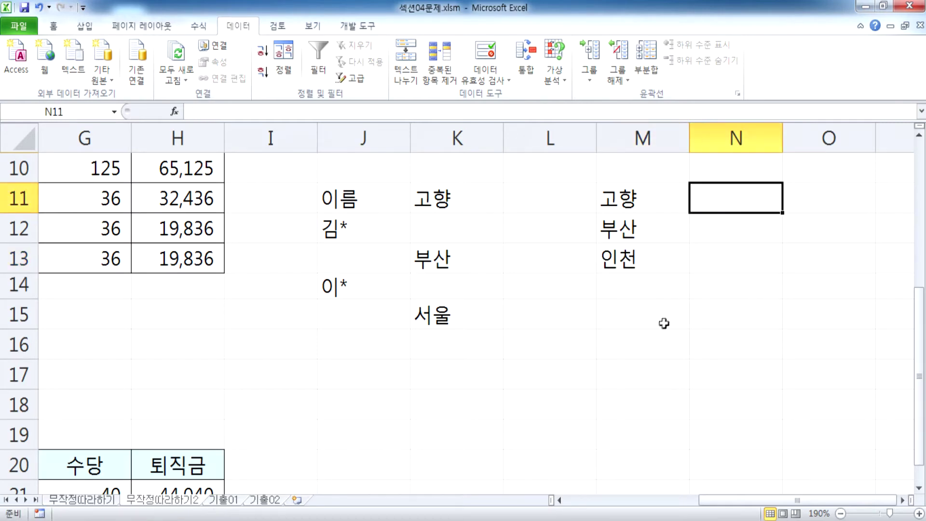
{"action": "left_click_drag", "start_coordinate": [647, 200], "coordinate": [652, 261]}
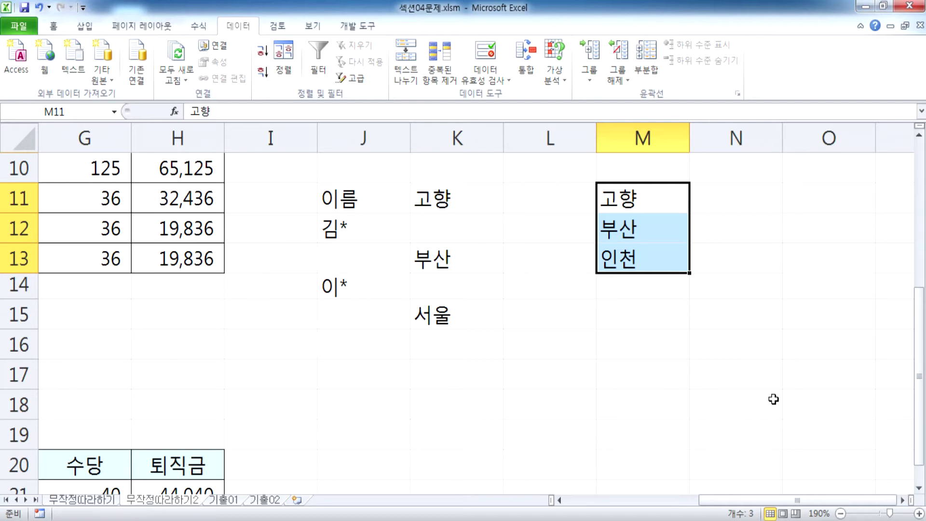
{"action": "left_click_drag", "start_coordinate": [333, 200], "coordinate": [429, 316]}
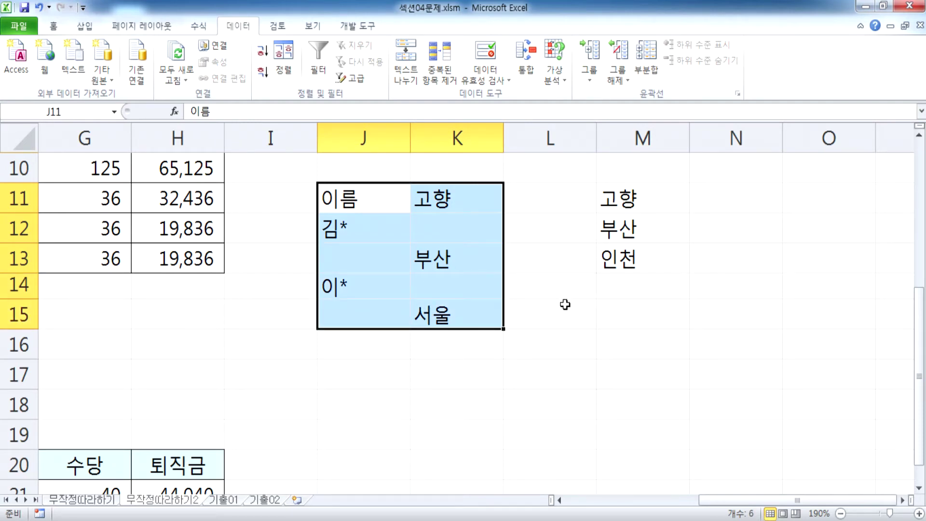
Mark the condition range J11:K15, and re-enter a second 고향 heading in N11 beside the one in M11
{"action": "left_click_drag", "start_coordinate": [340, 203], "coordinate": [454, 315]}
{"action": "left_click", "coordinate": [345, 372]}
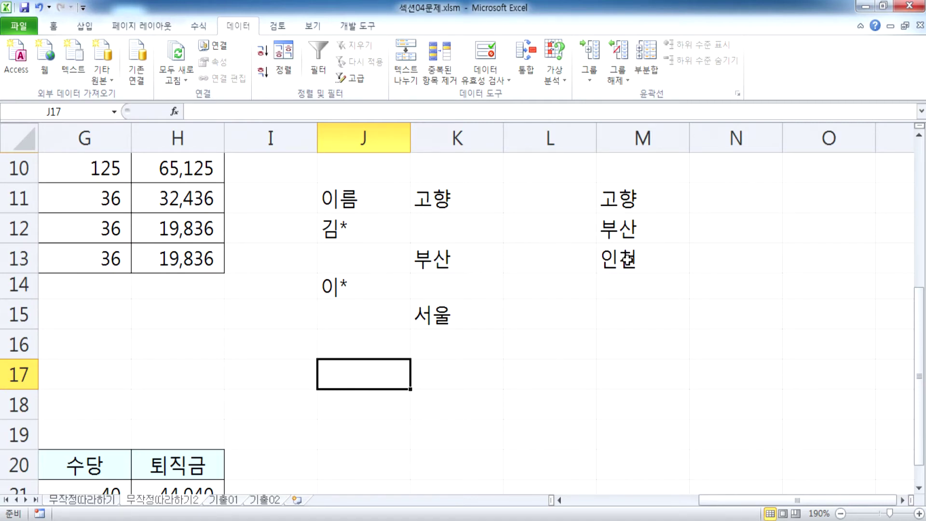
{"action": "left_click", "coordinate": [735, 198]}
{"action": "type", "text": "고향"}
{"action": "left_click", "coordinate": [668, 247]}
{"action": "left_click_drag", "start_coordinate": [667, 244], "coordinate": [663, 268]}
Clear the 고향 heading in N11, mark M11:M13, and undo both that removal and the last move of the 인천 condition
{"action": "left_click", "coordinate": [721, 197]}
{"action": "key", "text": "Delete"}
{"action": "left_click_drag", "start_coordinate": [627, 199], "coordinate": [623, 254]}
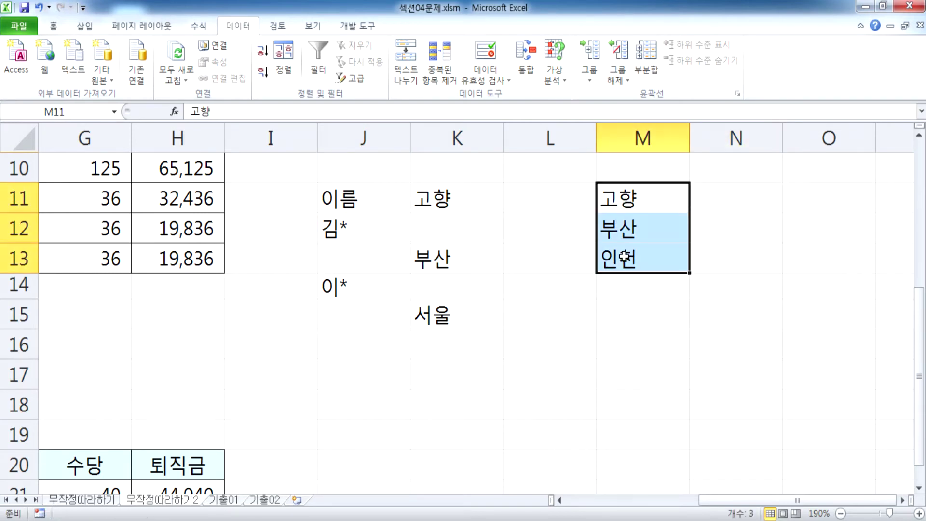
{"action": "left_click", "coordinate": [621, 240]}
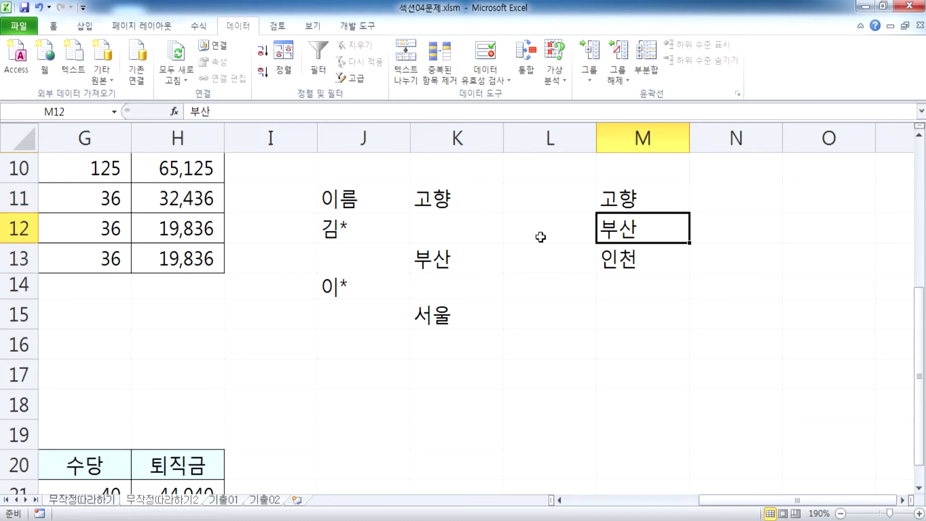
{"action": "key", "text": "ctrl+z"}
{"action": "key", "text": "ctrl+z"}
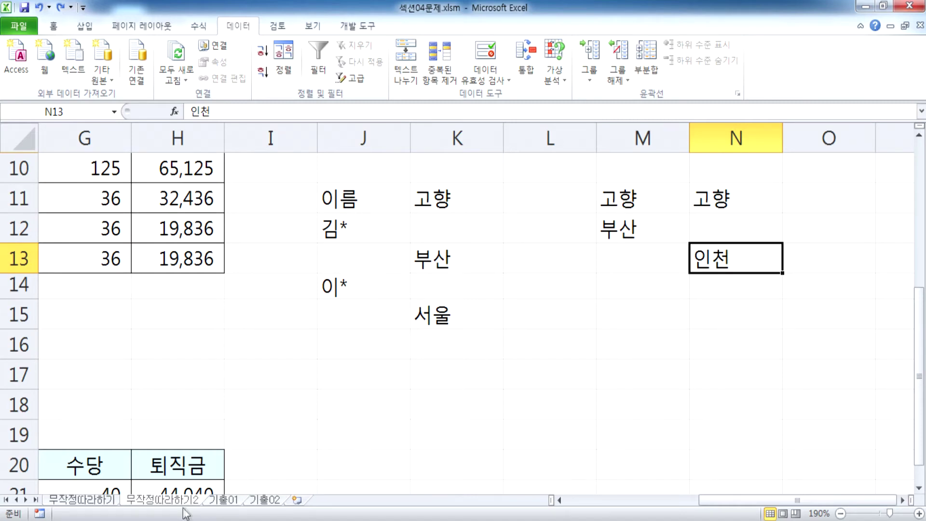
On the 기출01 sheet, enter the condition heading 생산부서 in A14 with 생산2부 beneath it in A15
{"action": "left_click", "coordinate": [216, 500]}
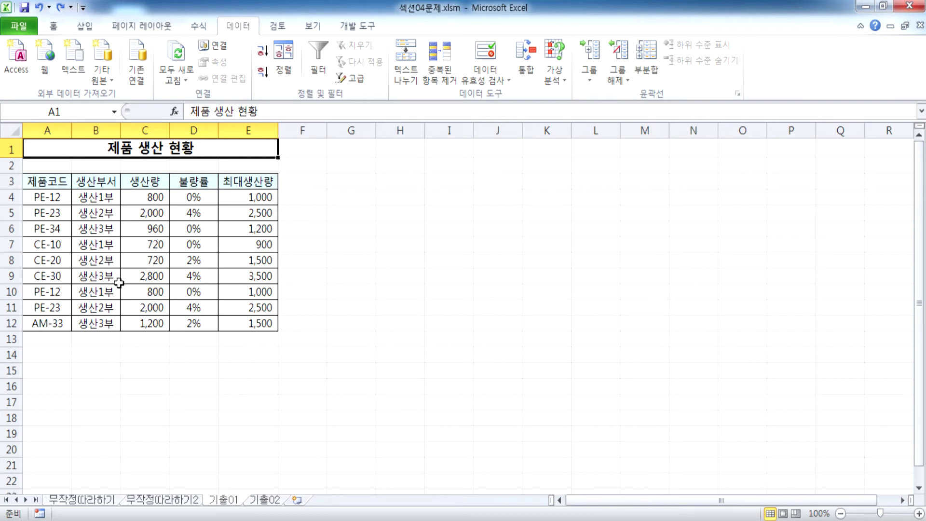
{"action": "scroll", "coordinate": [135, 287], "scroll_direction": "up", "scroll_amount": 2}
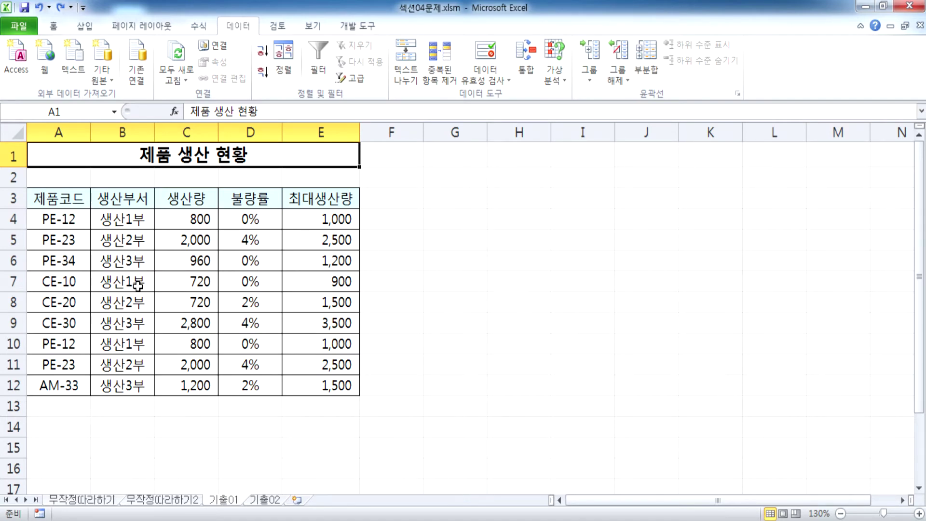
{"action": "scroll", "coordinate": [135, 263], "scroll_direction": "down", "scroll_amount": 3, "text": "ctrl"}
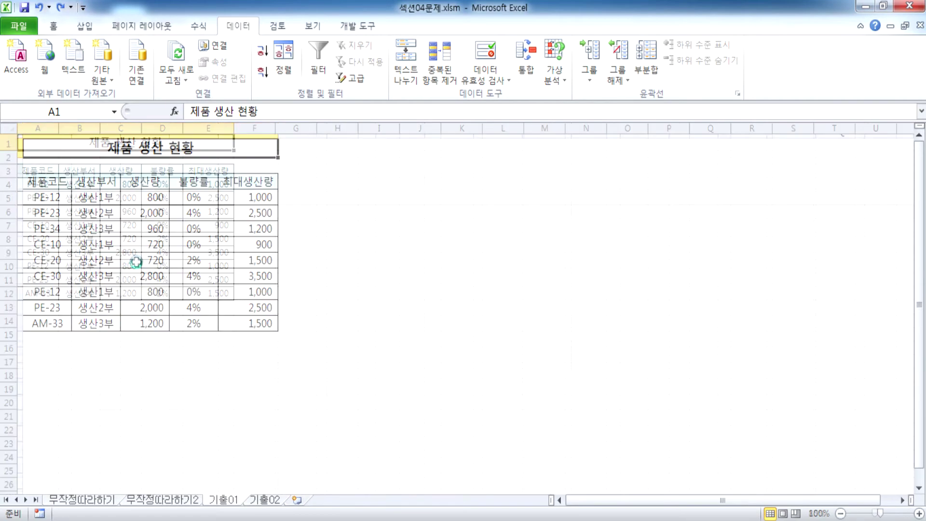
{"action": "left_click", "coordinate": [41, 321]}
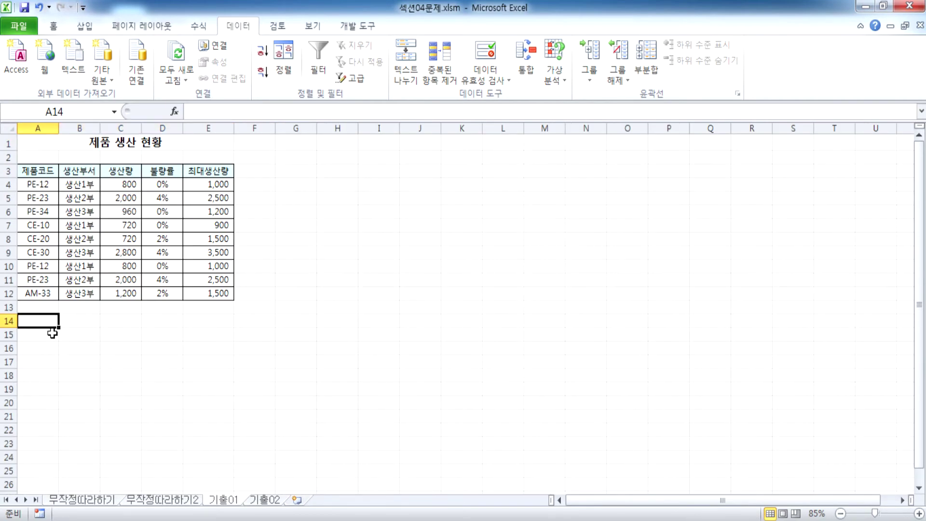
{"action": "scroll", "coordinate": [51, 330], "scroll_direction": "up", "scroll_amount": 1, "text": "ctrl"}
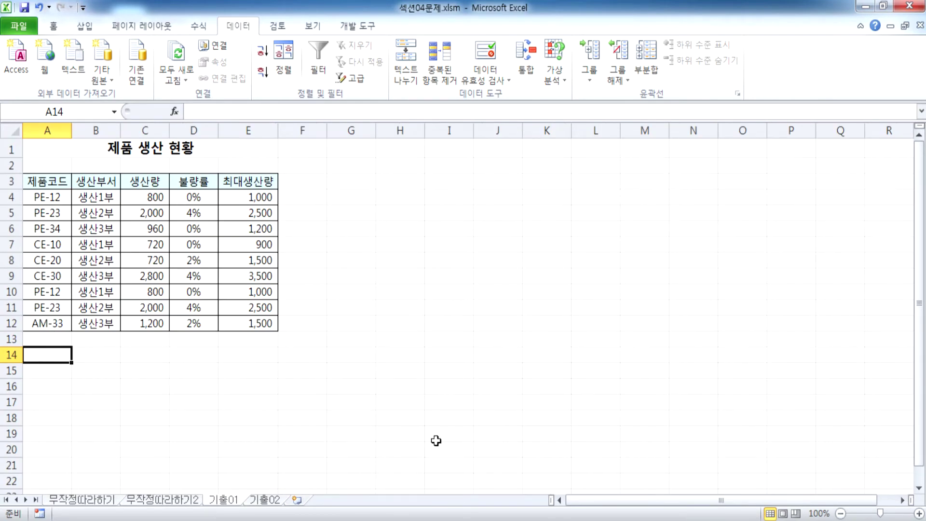
{"action": "type", "text": "생산부서"}
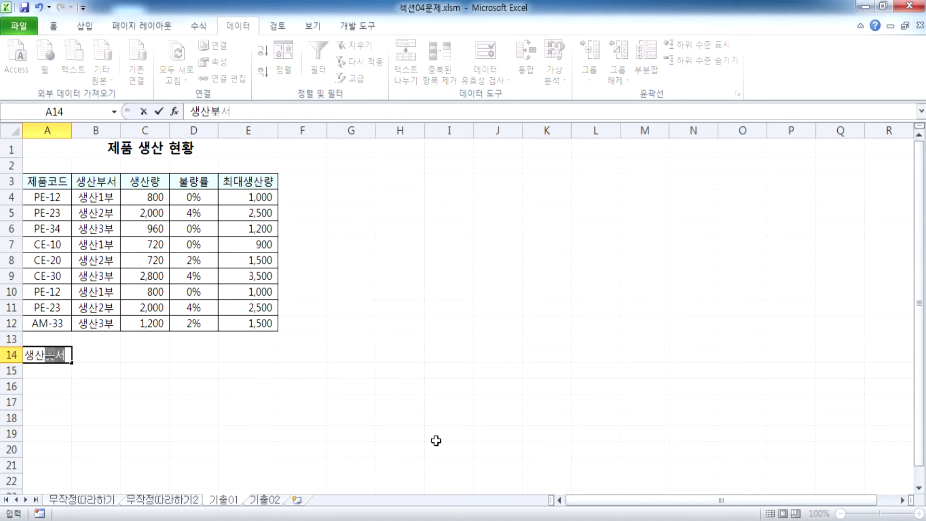
{"action": "key", "text": "Return"}
{"action": "type", "text": "생산2부"}
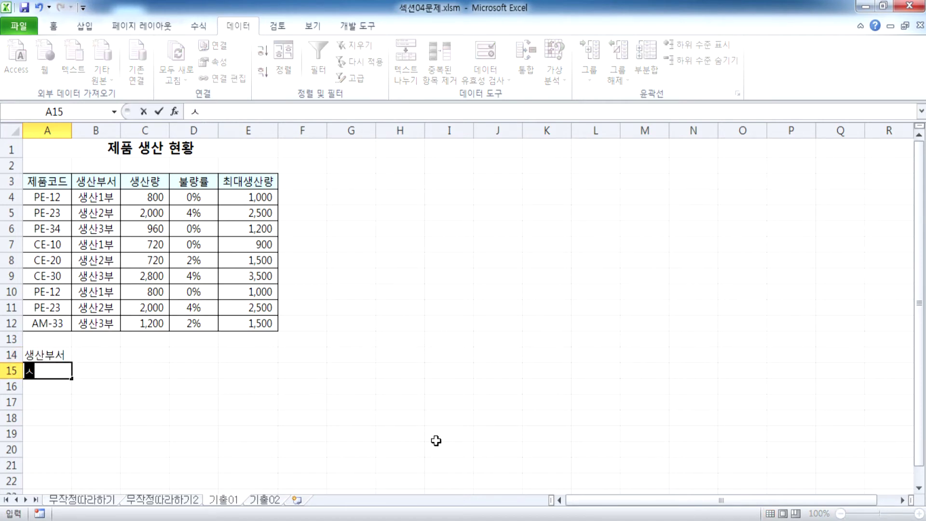
{"action": "key", "text": "Return"}
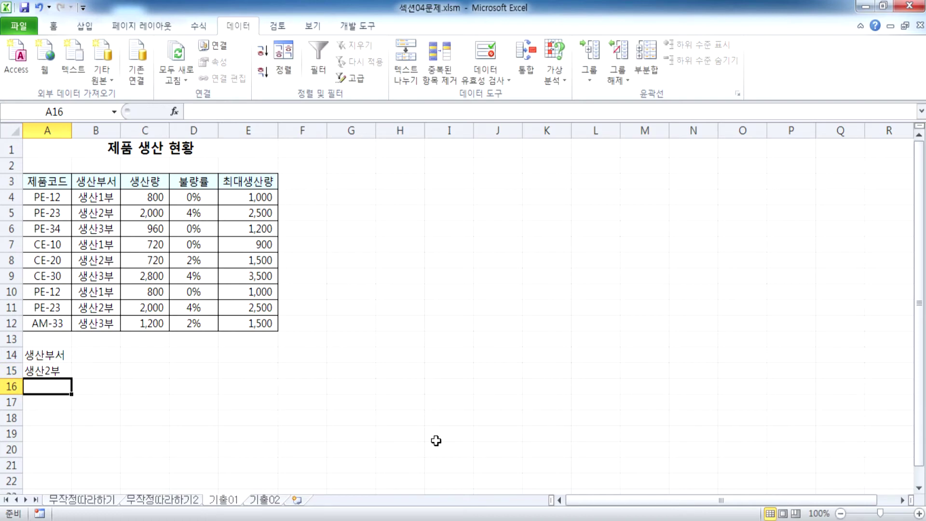
Mark the 생산부서 condition in A14:A15, and examine the cells beside and below it for placing another condition
{"action": "scroll", "coordinate": [299, 328], "scroll_direction": "down", "scroll_amount": 2}
{"action": "scroll", "coordinate": [136, 298], "scroll_direction": "up", "scroll_amount": 3, "text": "ctrl"}
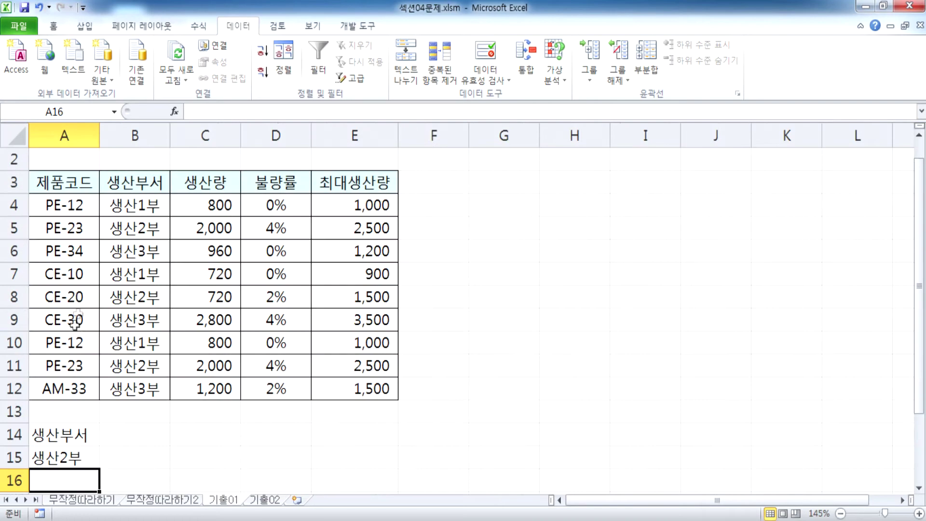
{"action": "scroll", "coordinate": [77, 318], "scroll_direction": "down", "scroll_amount": 2}
{"action": "left_click", "coordinate": [70, 297]}
{"action": "left_click_drag", "start_coordinate": [70, 298], "coordinate": [68, 319]}
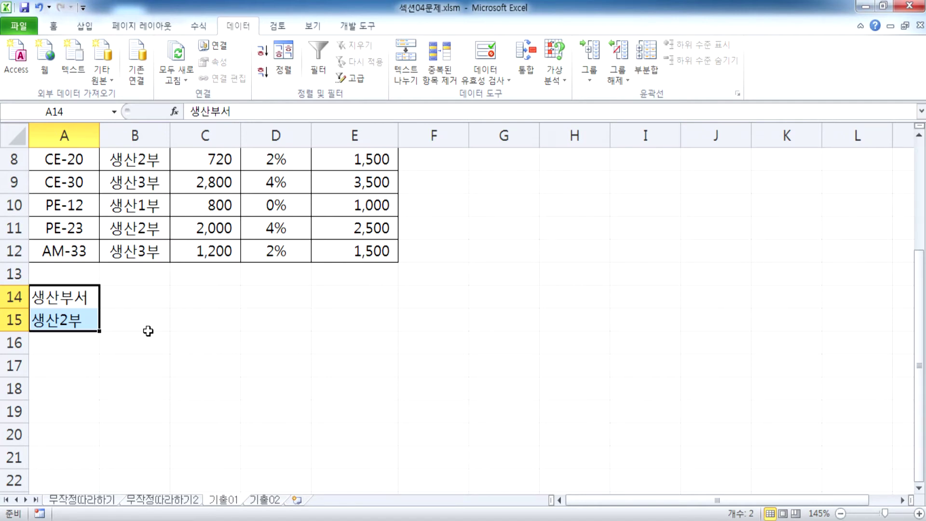
{"action": "left_click", "coordinate": [124, 300]}
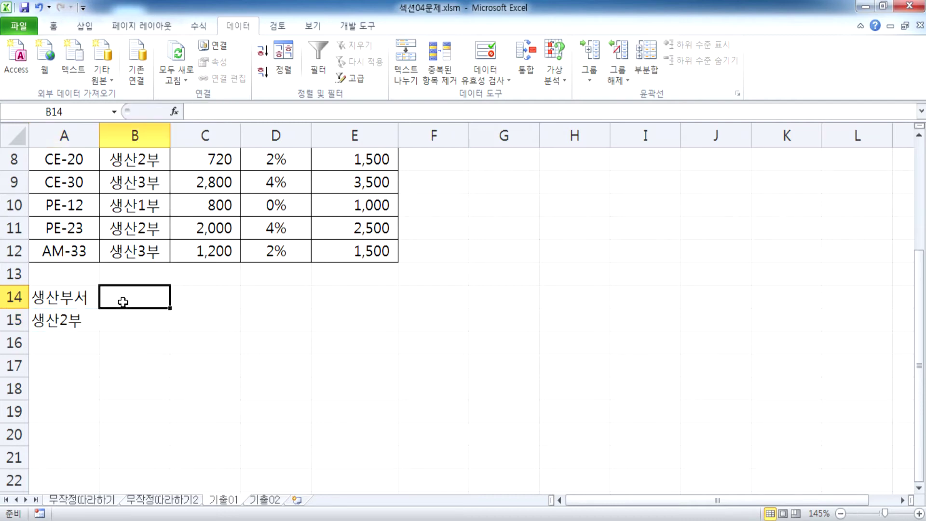
{"action": "left_click", "coordinate": [123, 323]}
{"action": "left_click_drag", "start_coordinate": [73, 321], "coordinate": [309, 318]}
{"action": "left_click", "coordinate": [128, 345]}
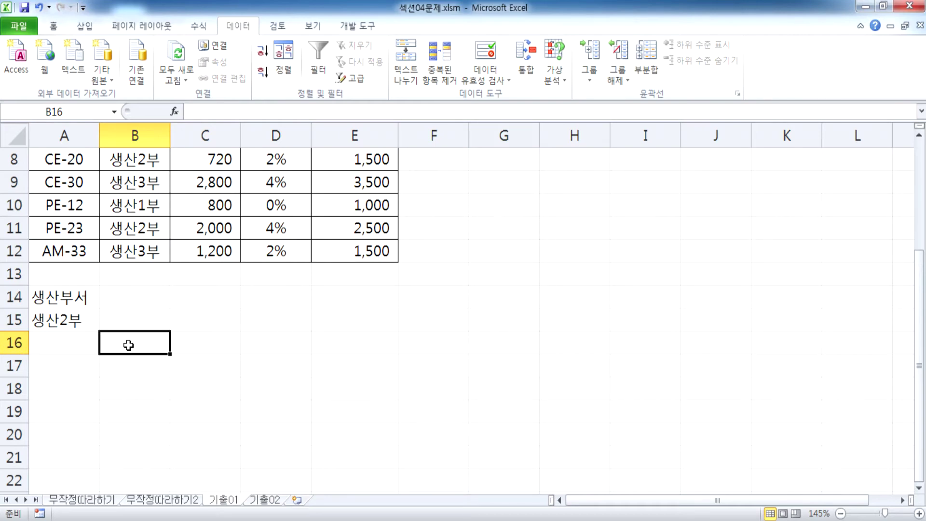
Review the 고향 and 이름 condition layouts on the 무작정따라하기2 sheet, comparing same-row and different-row placement
{"action": "left_click", "coordinate": [179, 502]}
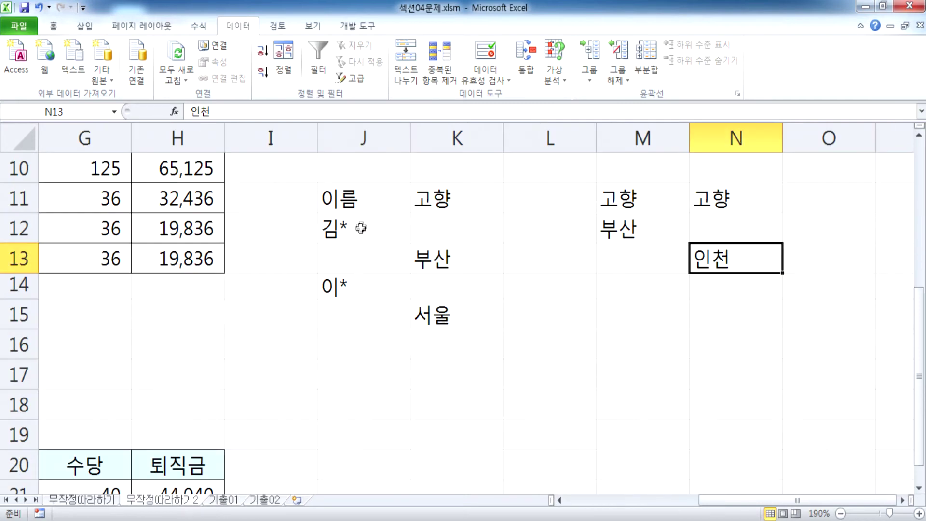
{"action": "left_click", "coordinate": [645, 202]}
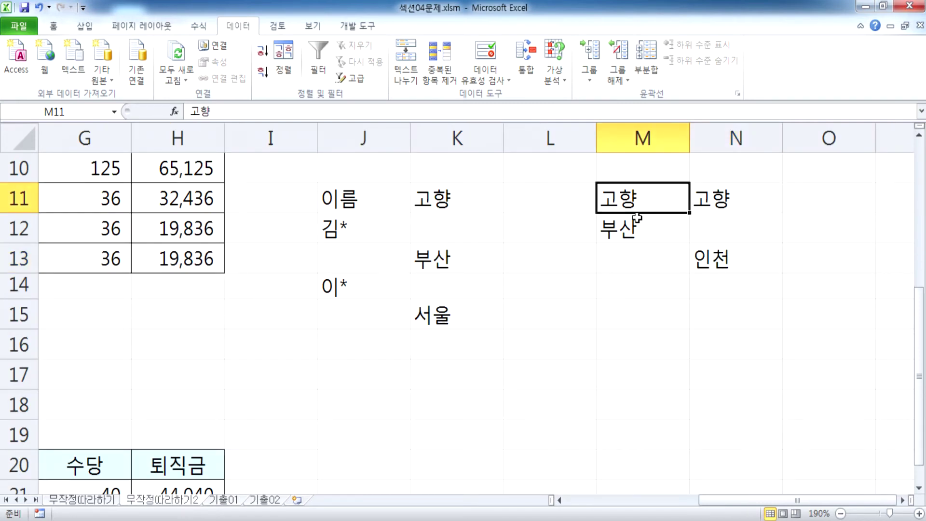
{"action": "scroll", "coordinate": [360, 317], "scroll_direction": "down", "scroll_amount": 2}
{"action": "scroll", "coordinate": [360, 316], "scroll_direction": "up", "scroll_amount": 2}
{"action": "left_click", "coordinate": [716, 221]}
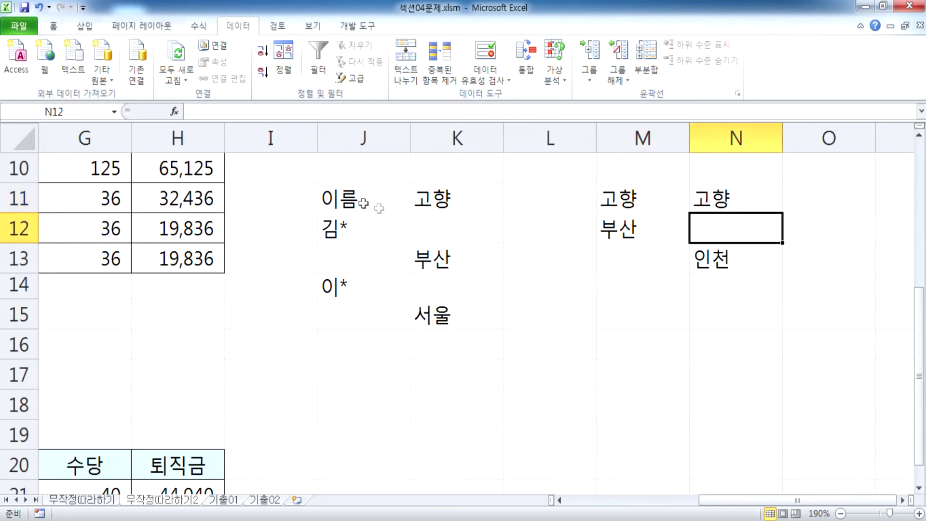
{"action": "left_click", "coordinate": [349, 199]}
{"action": "left_click_drag", "start_coordinate": [348, 199], "coordinate": [349, 228]}
{"action": "left_click", "coordinate": [438, 233]}
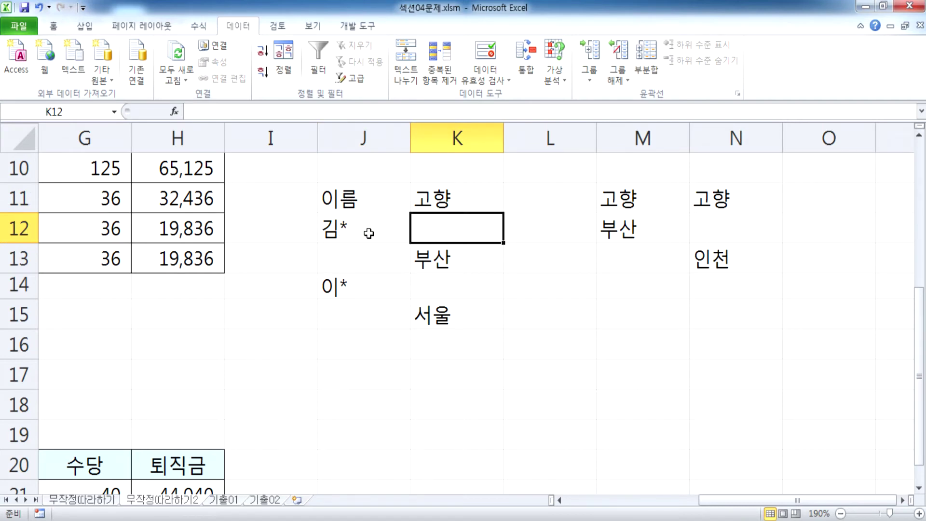
{"action": "left_click", "coordinate": [429, 260]}
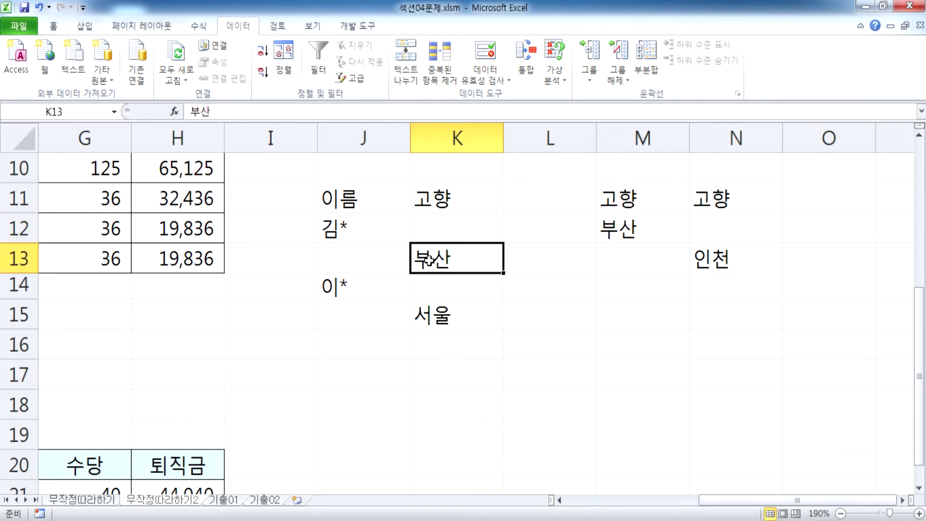
On the 기출01 sheet, add the condition heading 생산량 in B14 beside 생산부서
{"action": "left_click", "coordinate": [231, 500]}
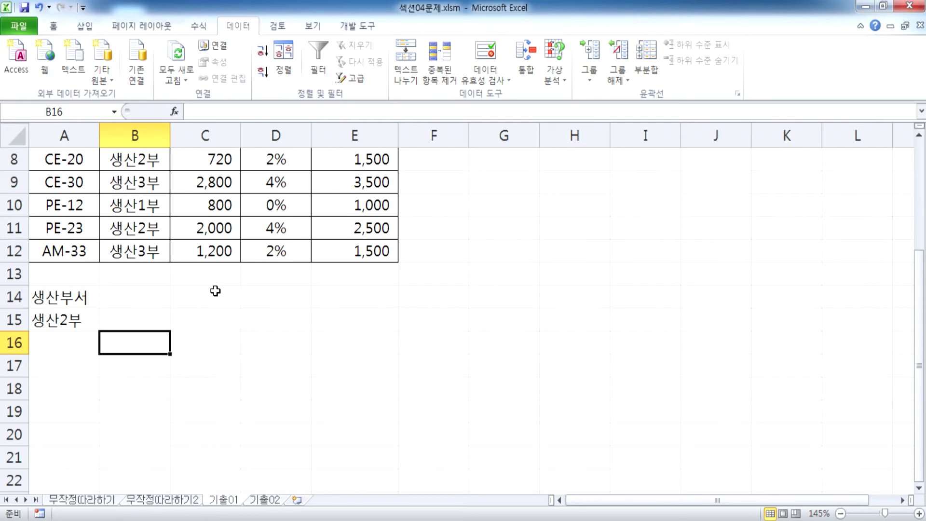
{"action": "left_click", "coordinate": [135, 298]}
{"action": "type", "text": "ㅅ생산량"}
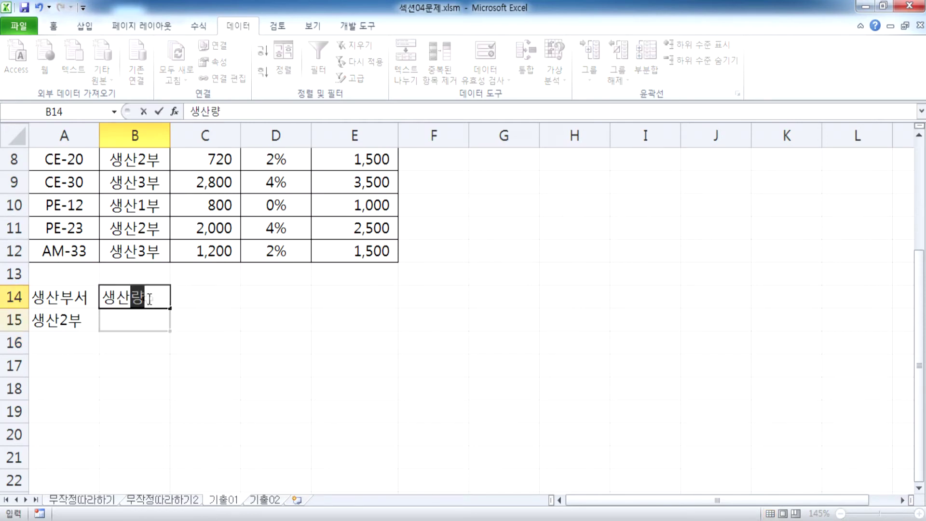
{"action": "key", "text": "Return"}
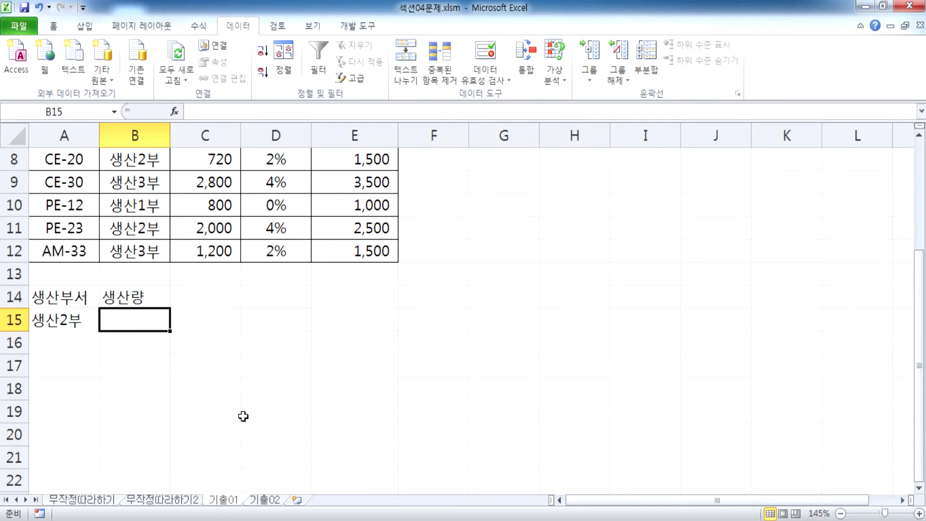
Enter the condition >=900 for 생산량 in B16, one row below the 생산2부 condition
{"action": "left_click", "coordinate": [135, 343]}
{"action": "left_click_drag", "start_coordinate": [62, 296], "coordinate": [59, 314]}
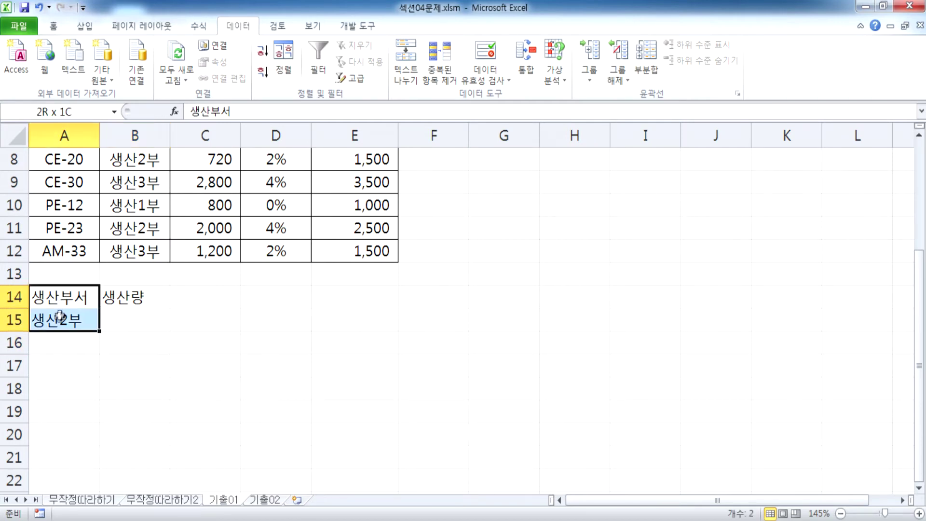
{"action": "left_click", "coordinate": [121, 318]}
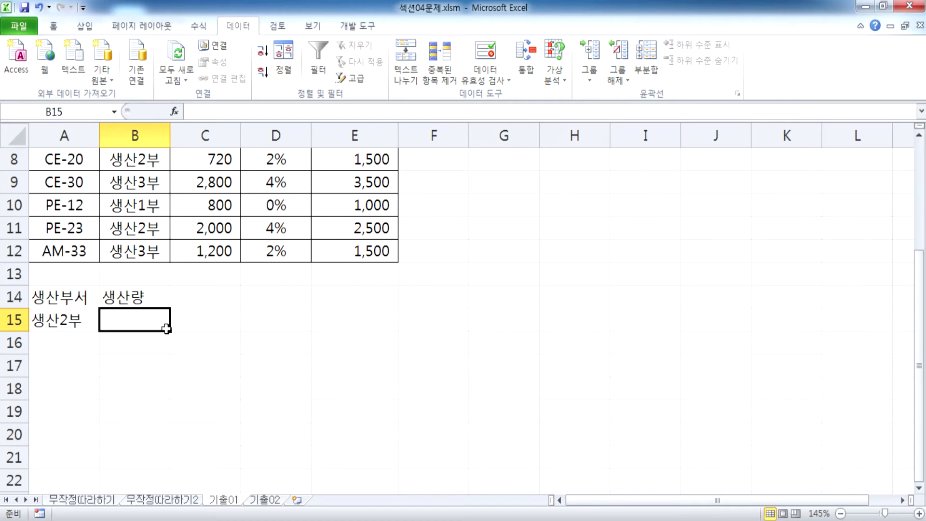
{"action": "left_click", "coordinate": [128, 341]}
{"action": "type", "text": ">=900"}
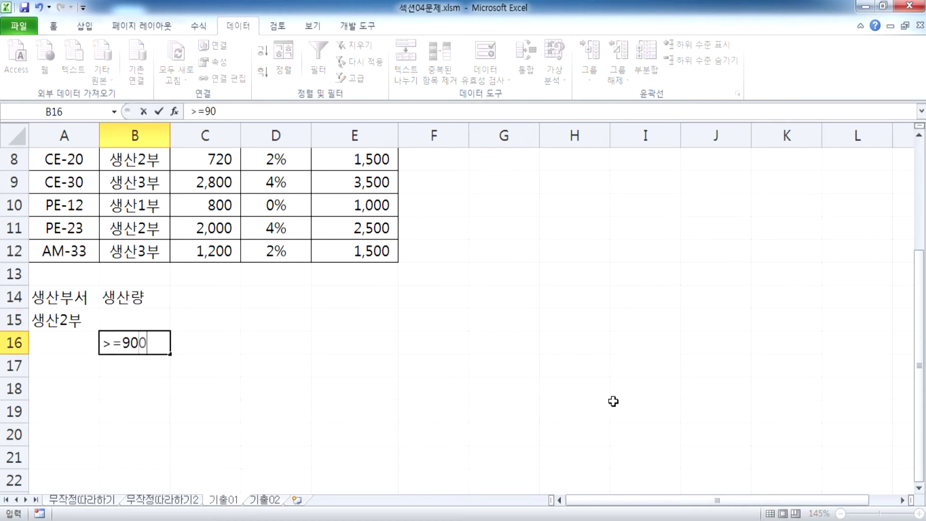
{"action": "key", "text": "Return"}
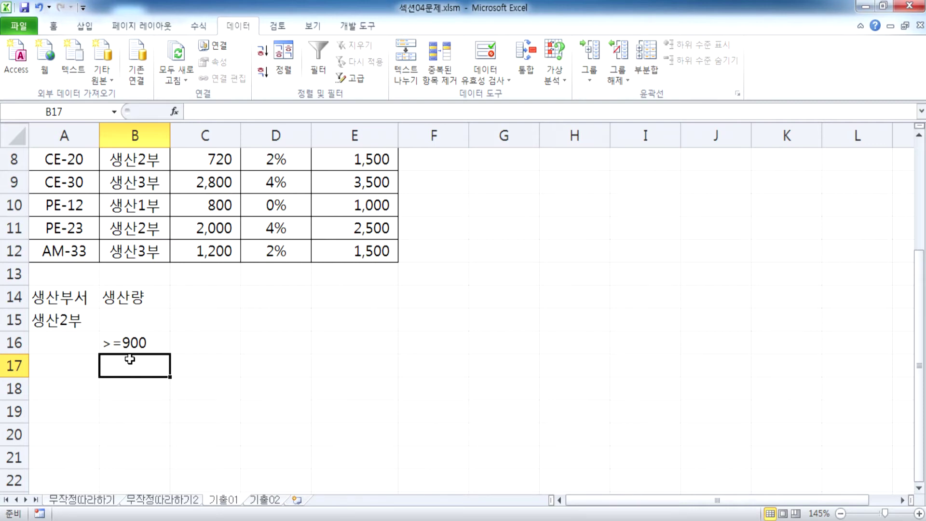
Add a second 생산량 heading in C14 and enter the condition <=1500 in C17
{"action": "scroll", "coordinate": [118, 323], "scroll_direction": "down", "scroll_amount": 1}
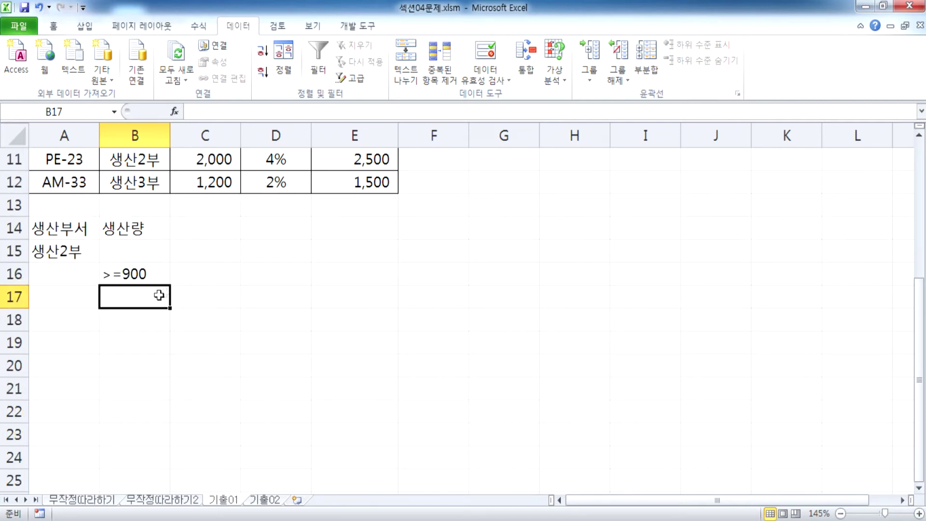
{"action": "left_click", "coordinate": [182, 227]}
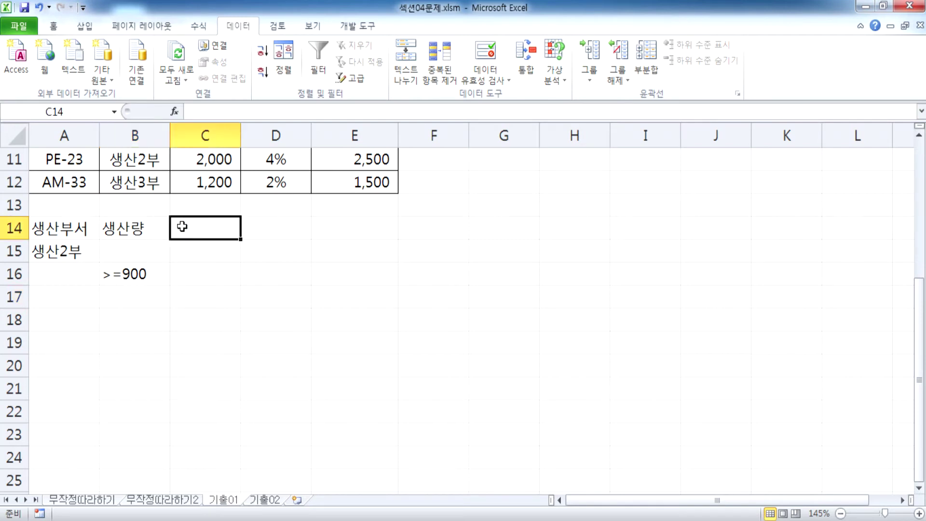
{"action": "type", "text": "생산량"}
{"action": "key", "text": "Return"}
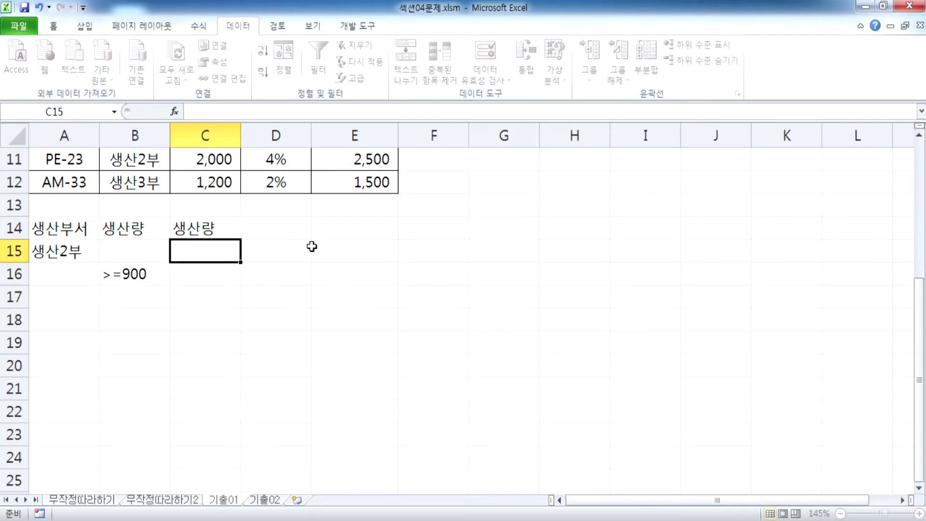
{"action": "key", "text": "Down"}
{"action": "key", "text": "Down"}
{"action": "type", "text": "<=1"}
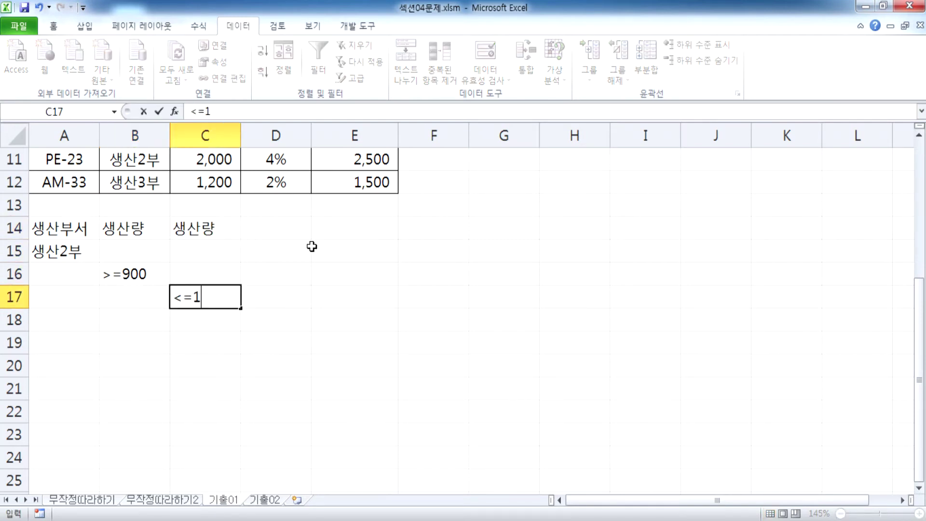
{"action": "type", "text": "500"}
{"action": "key", "text": "Return"}
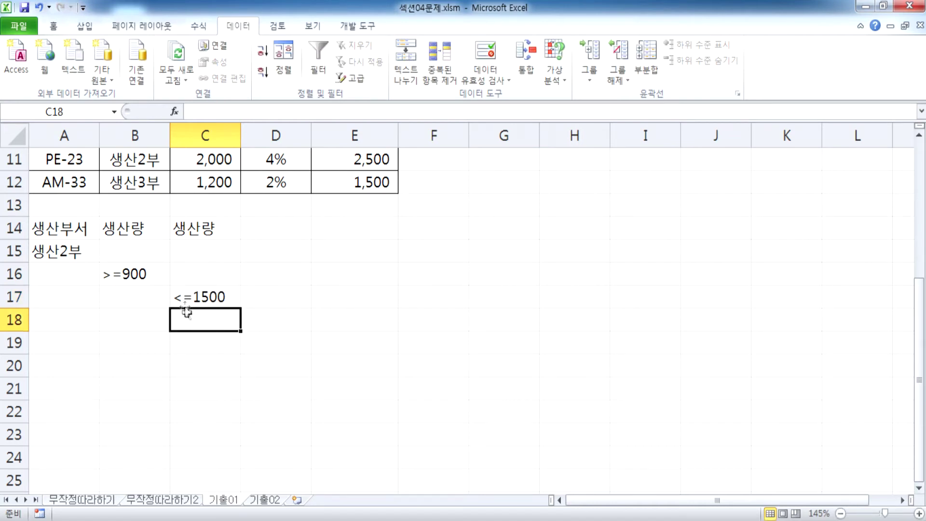
Move the <=1500 condition from C17 up to C15, into the same row as 생산2부
{"action": "left_click", "coordinate": [184, 300]}
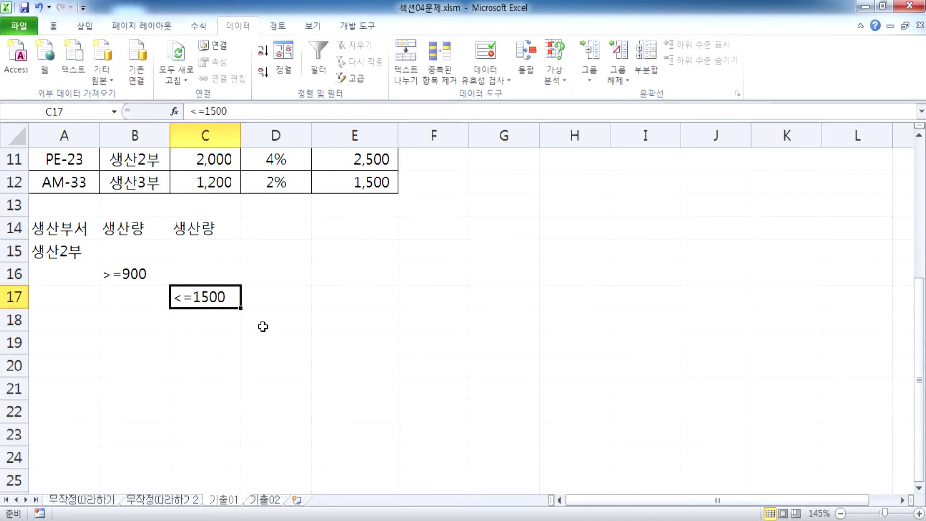
{"action": "left_click_drag", "start_coordinate": [179, 289], "coordinate": [192, 251]}
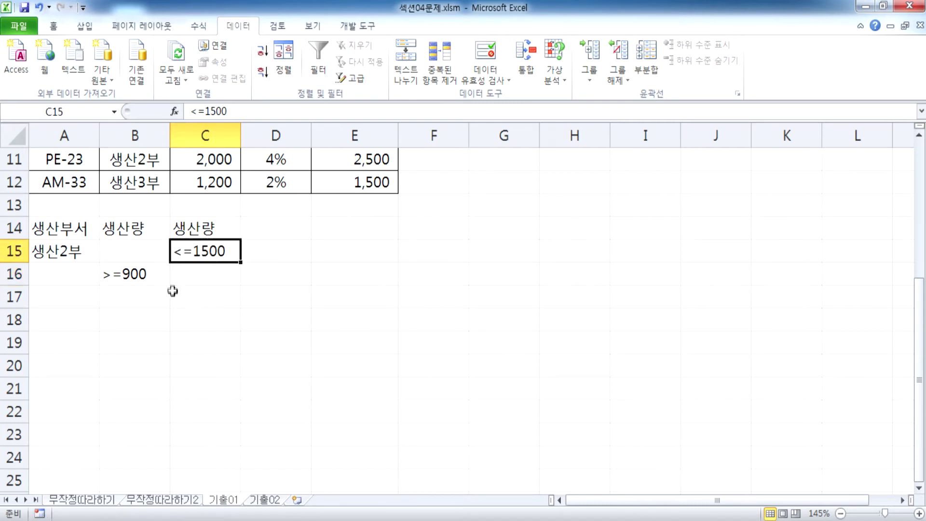
Move the <=1500 condition from C15 down to C16, into the same row as >=900
{"action": "left_click_drag", "start_coordinate": [77, 228], "coordinate": [64, 251]}
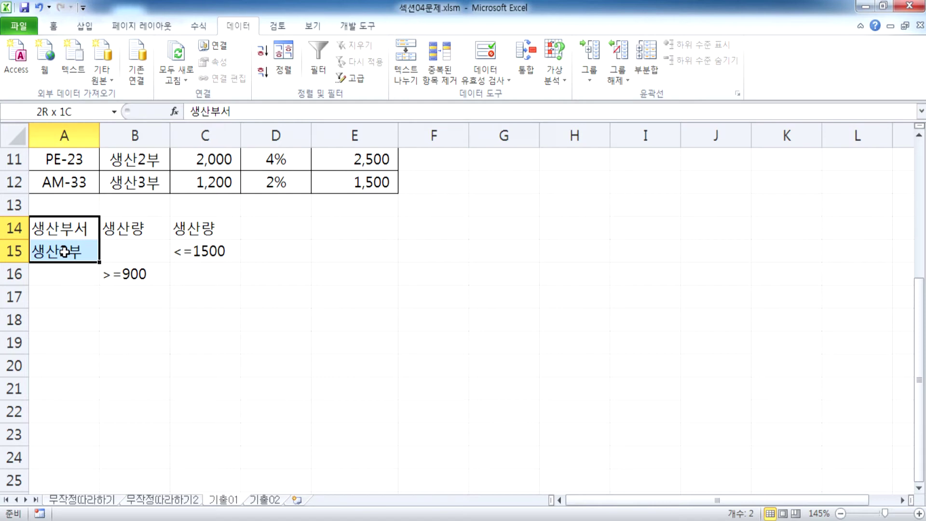
{"action": "left_click_drag", "start_coordinate": [72, 252], "coordinate": [205, 250]}
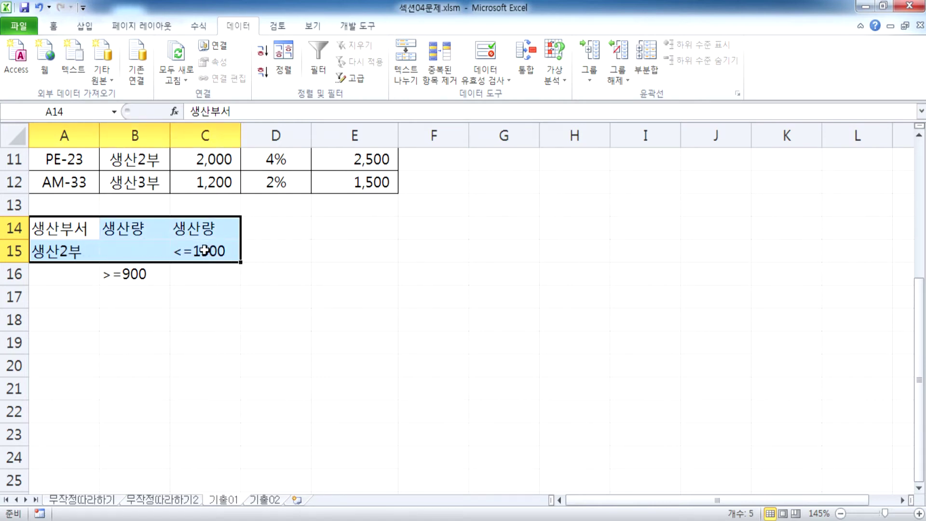
{"action": "left_click", "coordinate": [143, 232]}
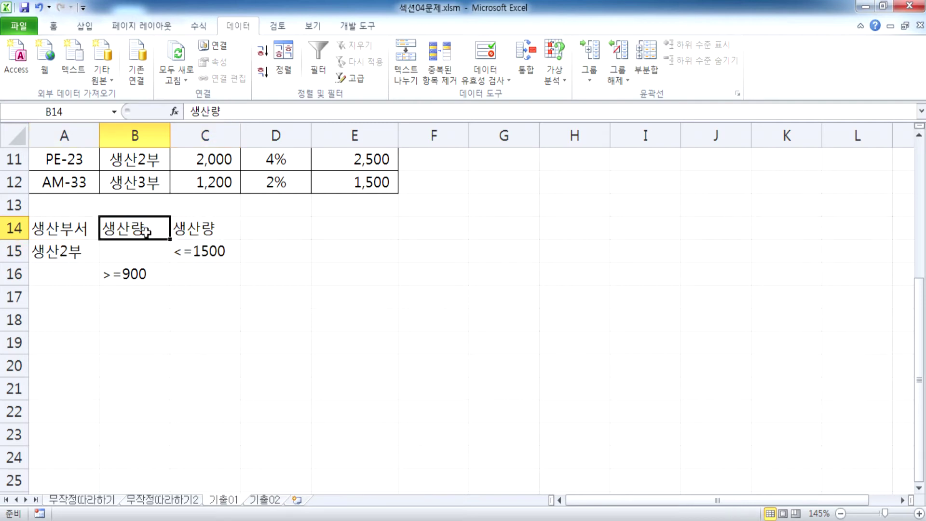
{"action": "left_click", "coordinate": [140, 273]}
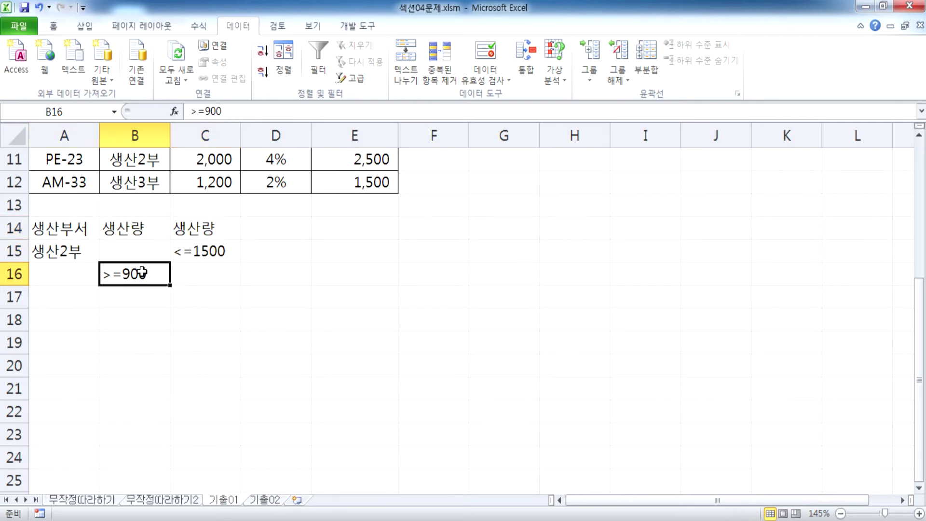
{"action": "left_click_drag", "start_coordinate": [70, 249], "coordinate": [194, 254]}
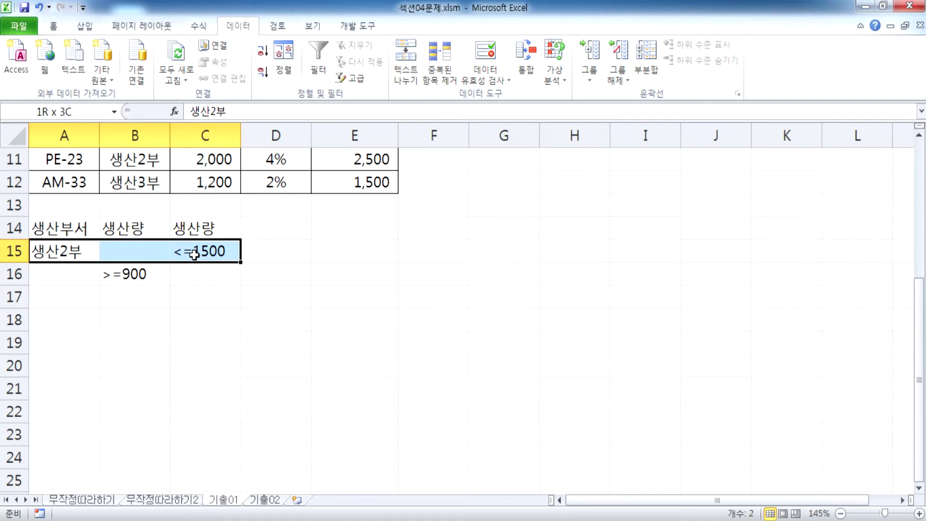
{"action": "left_click", "coordinate": [55, 251]}
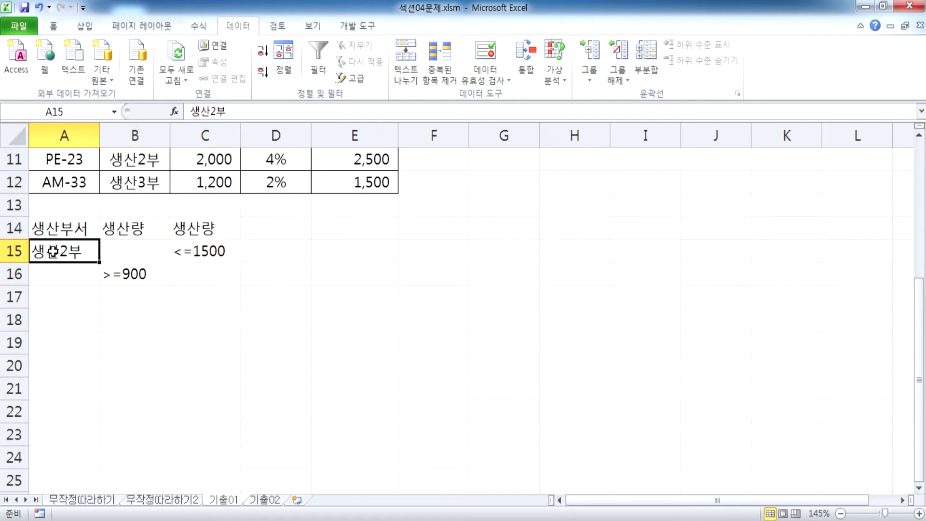
{"action": "left_click", "coordinate": [192, 250]}
{"action": "mouse_move", "coordinate": [195, 261]}
{"action": "left_mouse_down"}
{"action": "mouse_move", "coordinate": [195, 292]}
{"action": "mouse_move", "coordinate": [188, 272]}
{"action": "left_mouse_up"}
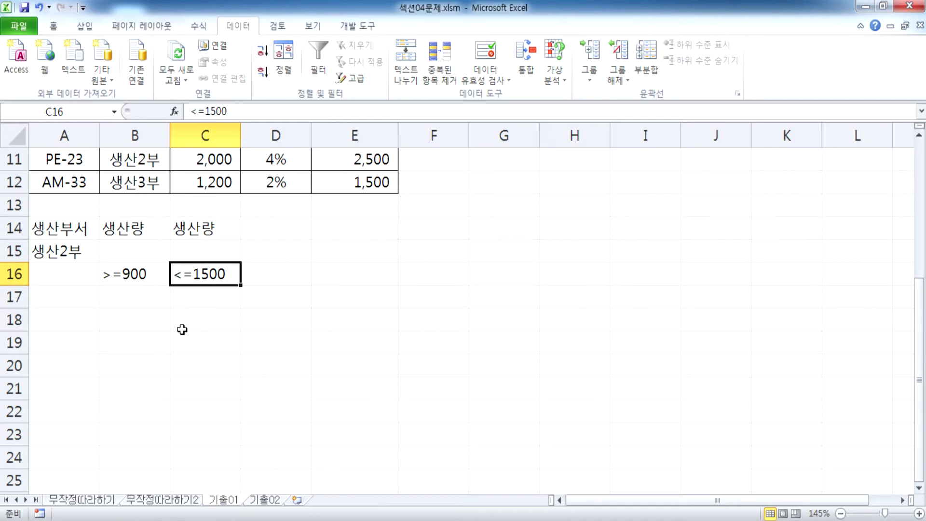
Move the <=1500 condition from C16 down to C17, so each of the three conditions has its own row
{"action": "left_click_drag", "start_coordinate": [60, 234], "coordinate": [59, 251]}
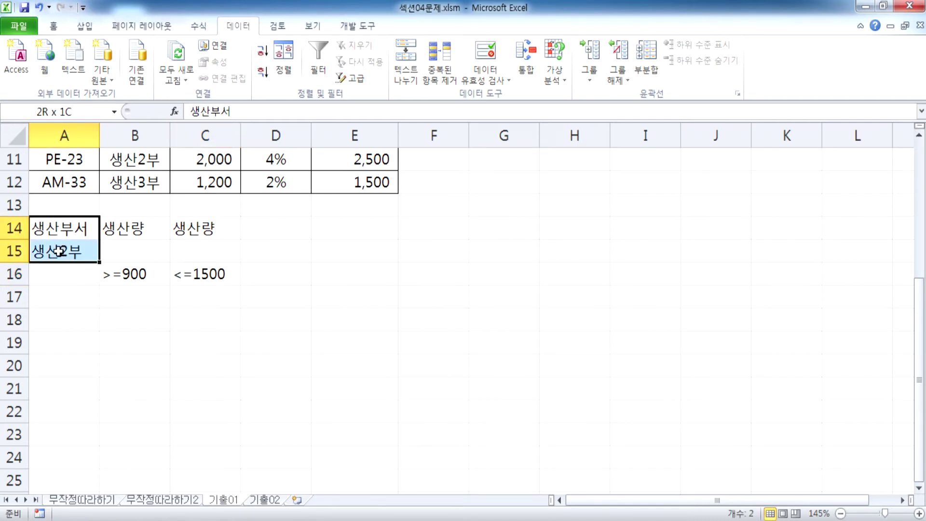
{"action": "left_click_drag", "start_coordinate": [129, 230], "coordinate": [190, 229]}
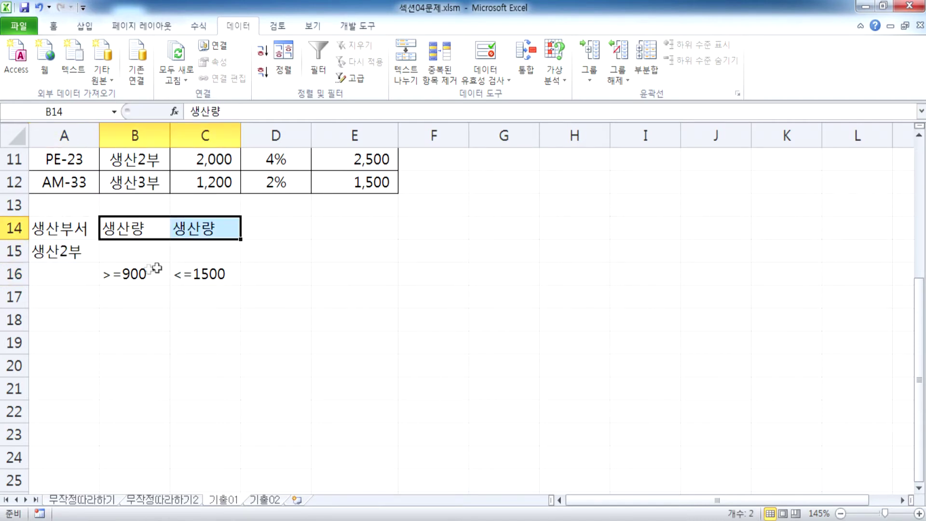
{"action": "left_click", "coordinate": [139, 275]}
{"action": "left_click_drag", "start_coordinate": [138, 274], "coordinate": [200, 275]}
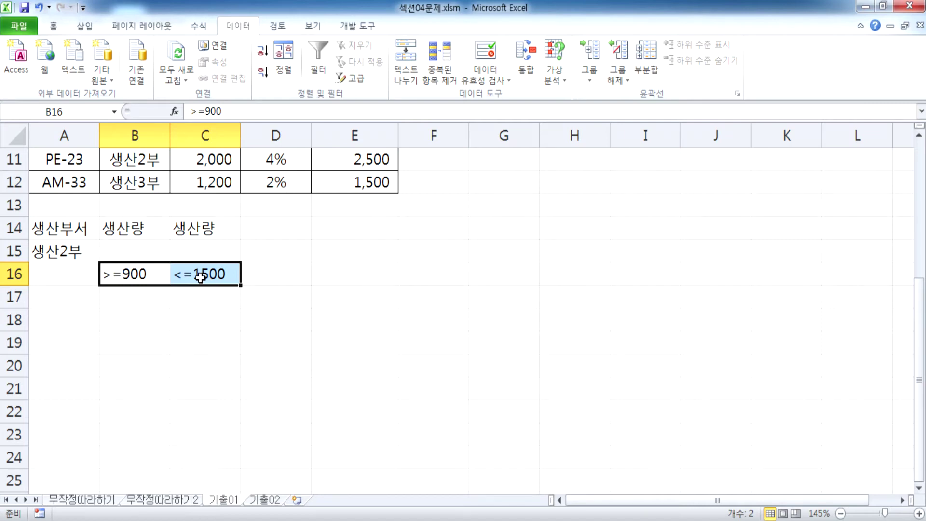
{"action": "left_click", "coordinate": [202, 276]}
{"action": "left_click_drag", "start_coordinate": [201, 286], "coordinate": [205, 309]}
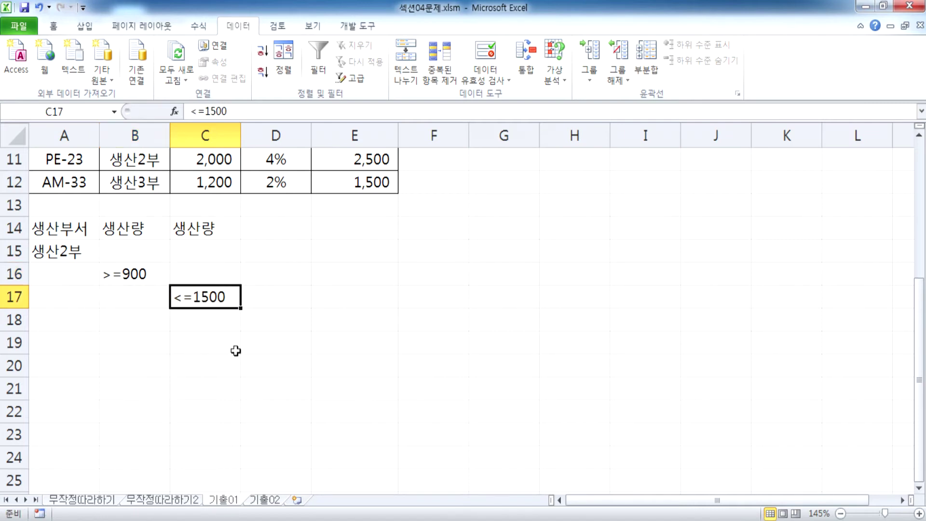
Move the <=1500 condition from C17 back up to C16, beside the >=900 condition
{"action": "left_click", "coordinate": [77, 251]}
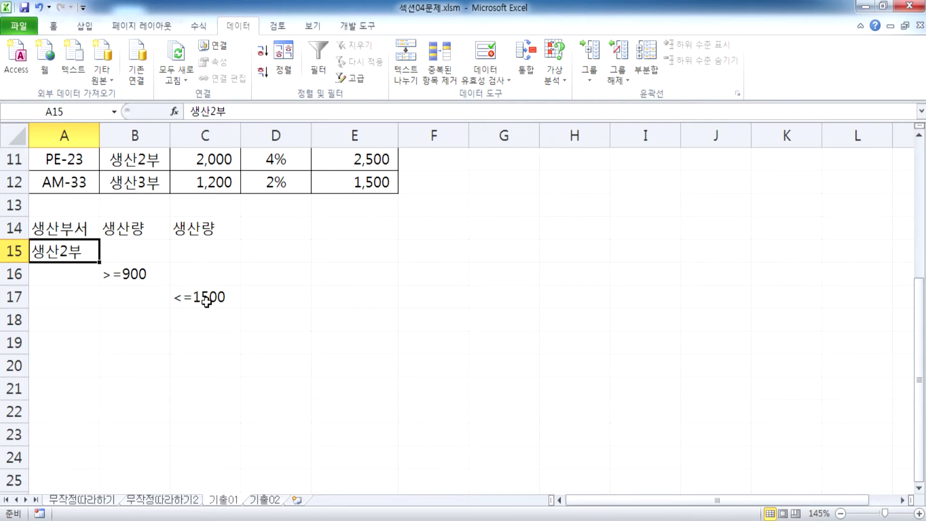
{"action": "scroll", "coordinate": [289, 270], "scroll_direction": "up", "scroll_amount": 2}
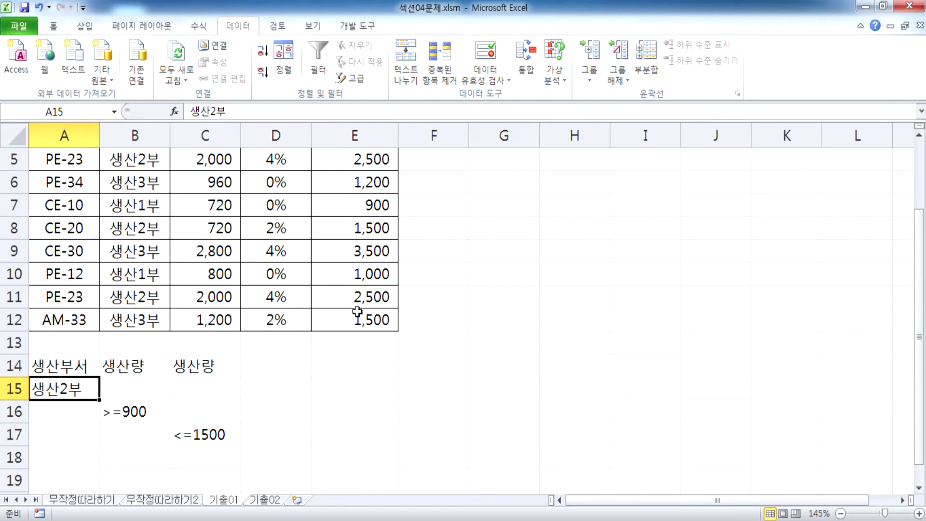
{"action": "scroll", "coordinate": [353, 333], "scroll_direction": "up", "scroll_amount": 1}
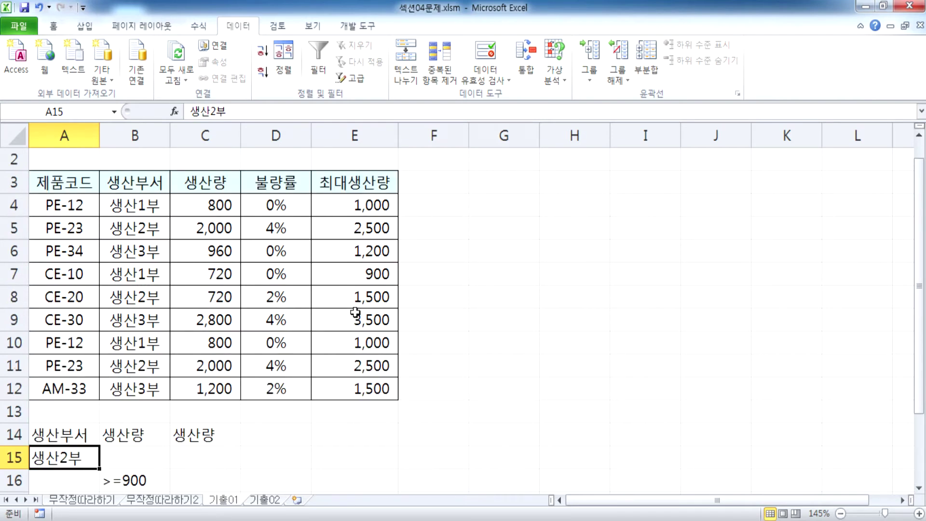
{"action": "left_click_drag", "start_coordinate": [357, 205], "coordinate": [354, 388]}
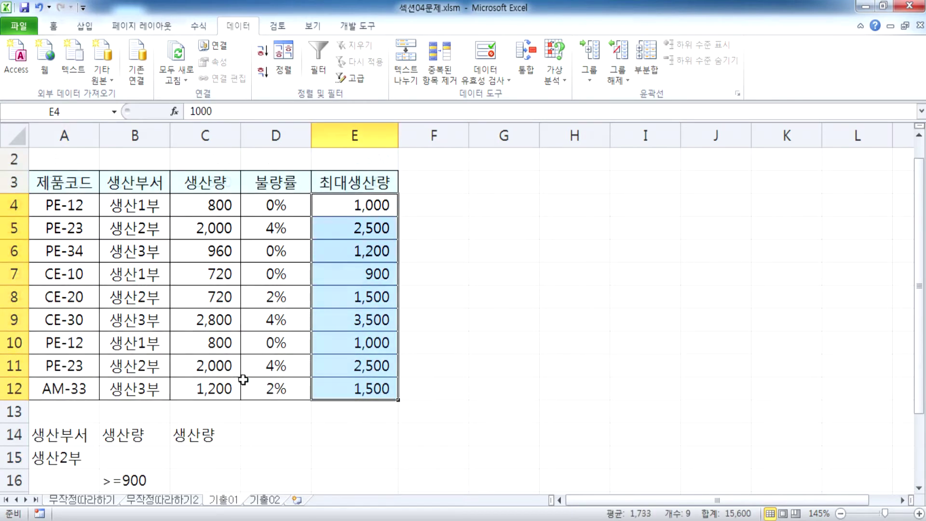
{"action": "scroll", "coordinate": [200, 317], "scroll_direction": "down", "scroll_amount": 3}
{"action": "left_click", "coordinate": [201, 299]}
{"action": "left_click_drag", "start_coordinate": [202, 284], "coordinate": [202, 272]}
{"action": "left_click_drag", "start_coordinate": [137, 273], "coordinate": [215, 274]}
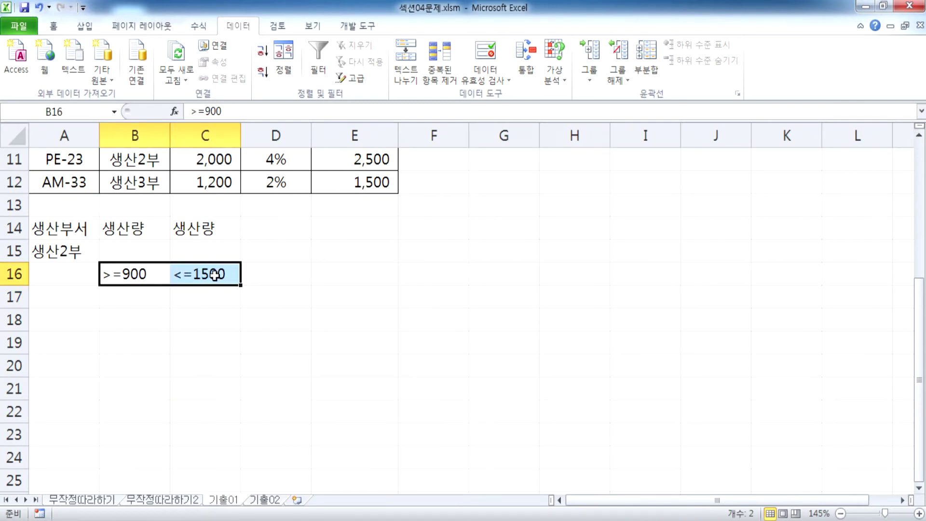
Examine the condition range A14:C16 and compare it with the records in the 제품 생산 현황 table
{"action": "left_click_drag", "start_coordinate": [73, 225], "coordinate": [66, 246]}
{"action": "left_click_drag", "start_coordinate": [122, 227], "coordinate": [203, 273]}
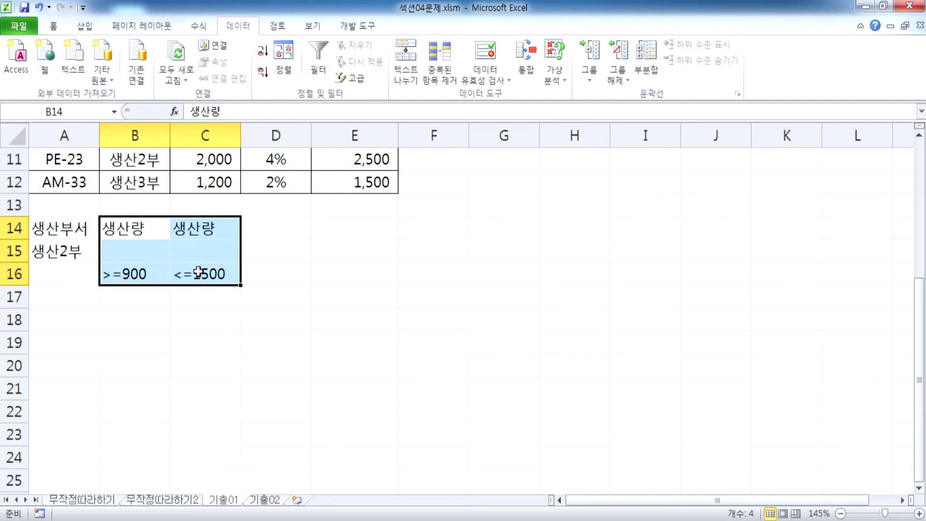
{"action": "left_click", "coordinate": [67, 232]}
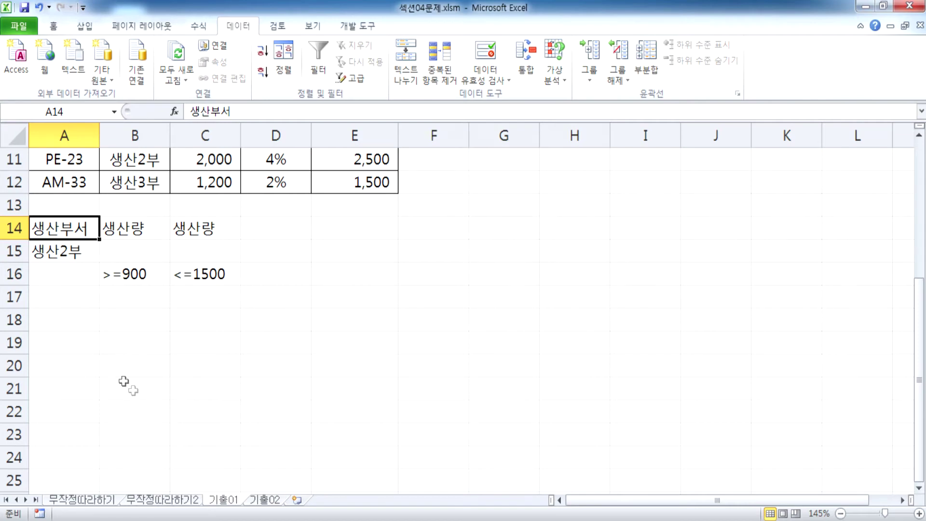
{"action": "left_click", "coordinate": [62, 320]}
{"action": "scroll", "coordinate": [73, 352], "scroll_direction": "up", "scroll_amount": 4}
{"action": "left_click_drag", "start_coordinate": [47, 208], "coordinate": [342, 228]}
{"action": "left_click", "coordinate": [191, 343]}
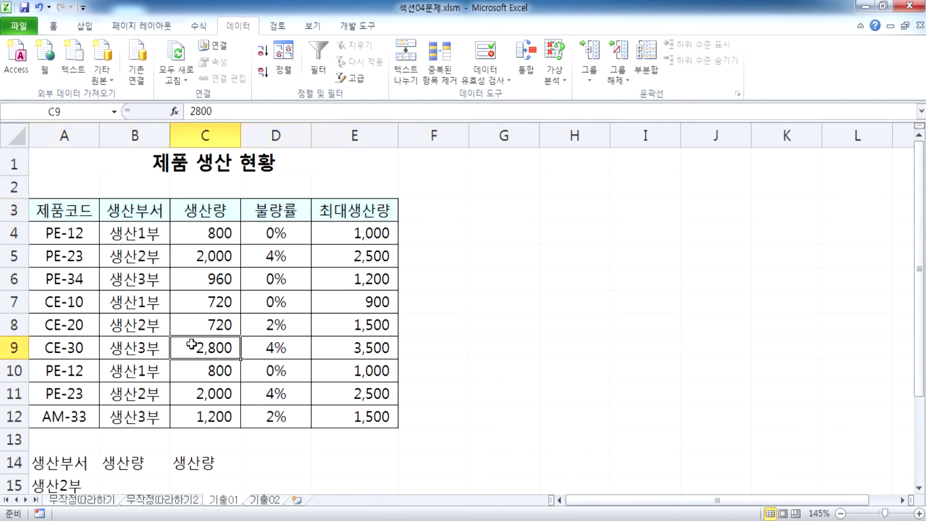
{"action": "scroll", "coordinate": [191, 344], "scroll_direction": "down", "scroll_amount": 2}
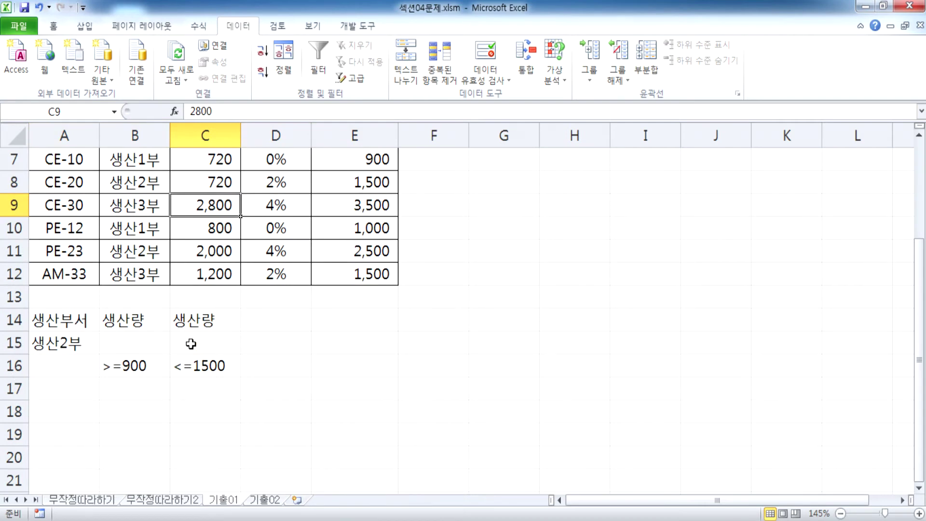
{"action": "scroll", "coordinate": [191, 343], "scroll_direction": "up", "scroll_amount": 2}
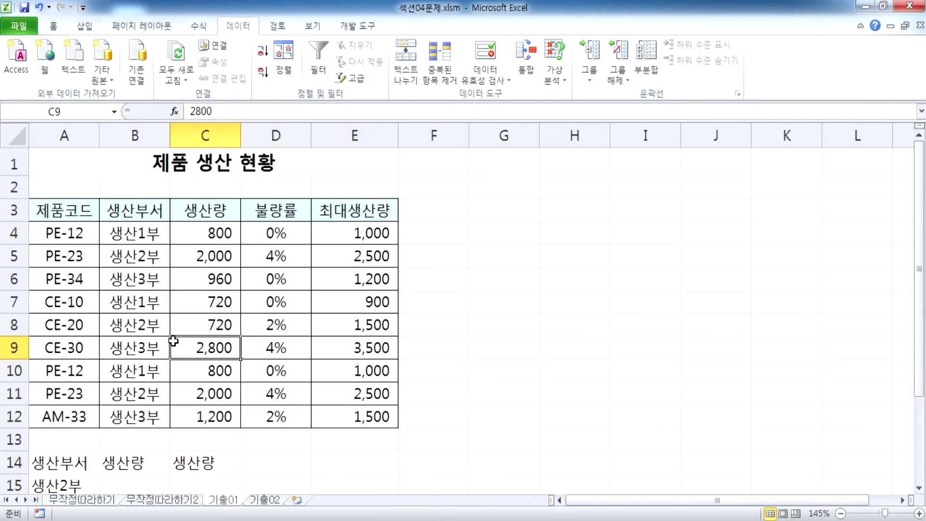
Copy the table headings 제품코드, 생산부서, 생산량 and 불량률 in A3:D3
{"action": "left_click", "coordinate": [57, 216]}
{"action": "left_click_drag", "start_coordinate": [59, 215], "coordinate": [179, 210]}
{"action": "left_click_drag", "start_coordinate": [246, 207], "coordinate": [246, 208]}
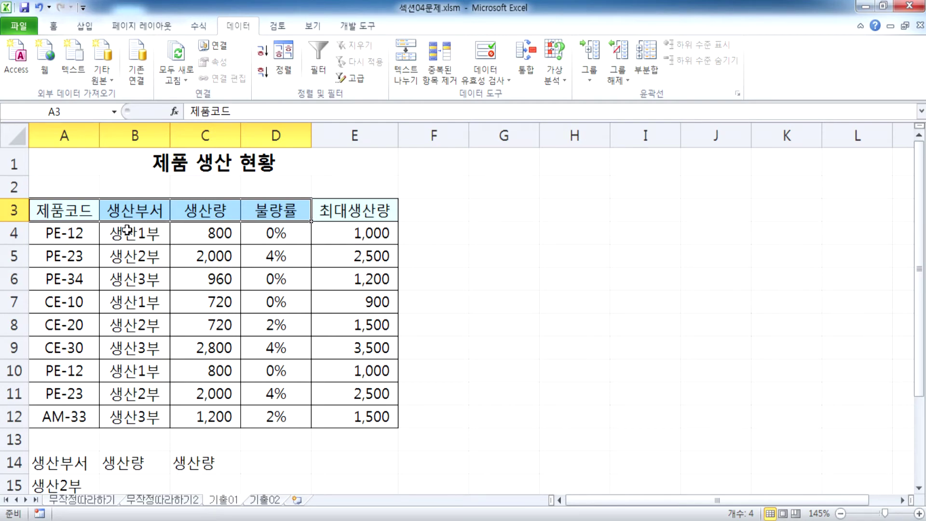
{"action": "scroll", "coordinate": [117, 228], "scroll_direction": "down", "scroll_amount": 3}
{"action": "scroll", "coordinate": [74, 292], "scroll_direction": "up", "scroll_amount": 3}
{"action": "scroll", "coordinate": [244, 192], "scroll_direction": "down", "scroll_amount": 1}
{"action": "scroll", "coordinate": [244, 238], "scroll_direction": "up", "scroll_amount": 1}
{"action": "key", "text": "ctrl+c"}
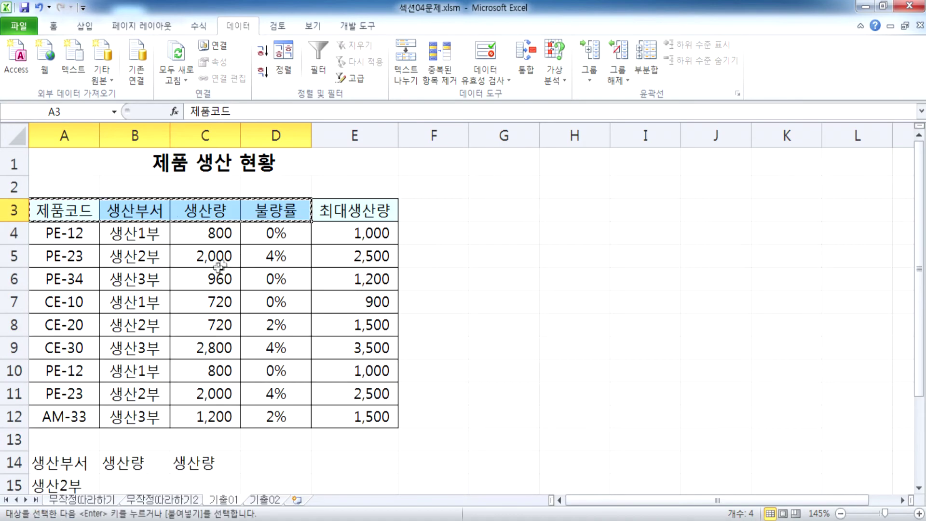
Paste the copied headers 제품코드, 생산부서, 생산량 and 불량률 into row 18 starting at cell A18
{"action": "scroll", "coordinate": [221, 316], "scroll_direction": "down", "scroll_amount": 2}
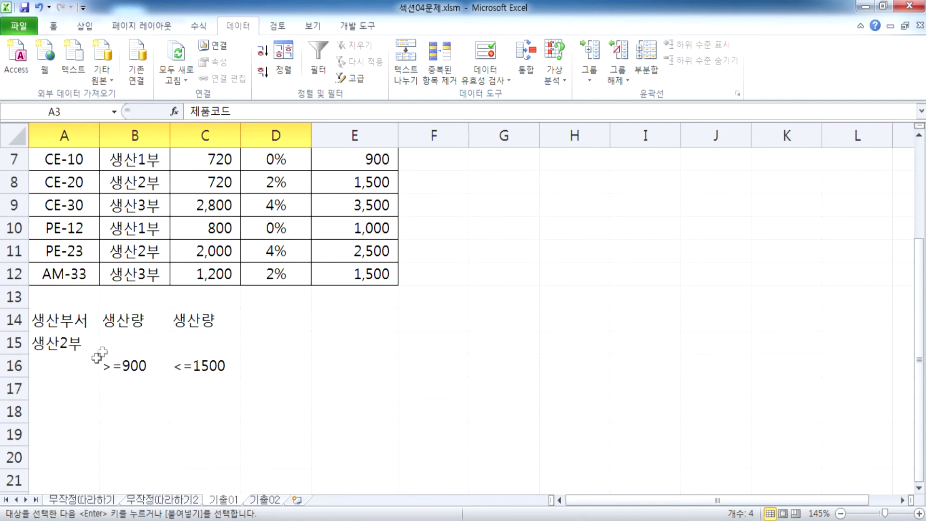
{"action": "left_click", "coordinate": [48, 411]}
{"action": "key", "text": "ctrl+v"}
{"action": "scroll", "coordinate": [453, 363], "scroll_direction": "down", "scroll_amount": 2}
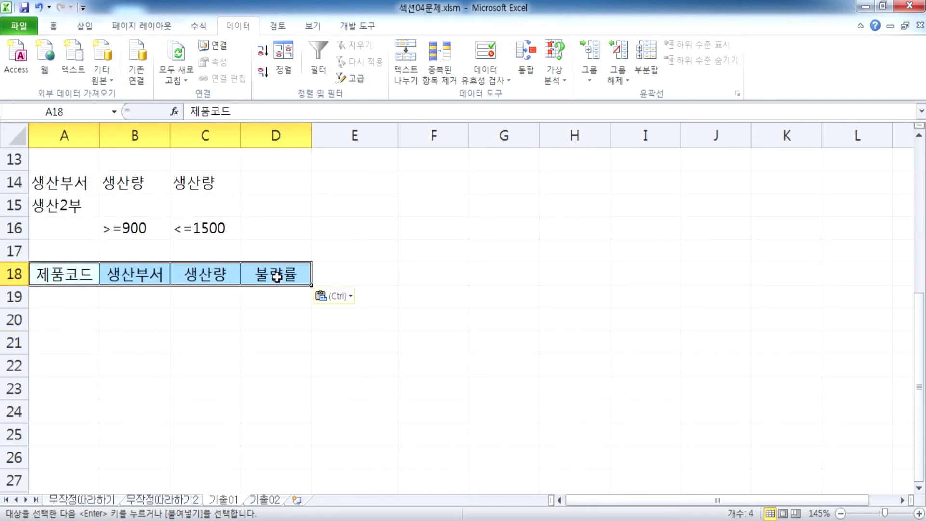
Move the pasted headers into row 19 in the order 불량률, 제품코드, 생산량, 생산부서
{"action": "left_click", "coordinate": [277, 276]}
{"action": "left_click_drag", "start_coordinate": [277, 285], "coordinate": [64, 297]}
{"action": "left_click", "coordinate": [78, 275]}
{"action": "left_click_drag", "start_coordinate": [83, 264], "coordinate": [123, 291]}
{"action": "left_click", "coordinate": [138, 267]}
{"action": "left_click", "coordinate": [200, 264]}
{"action": "left_click_drag", "start_coordinate": [201, 263], "coordinate": [201, 296]}
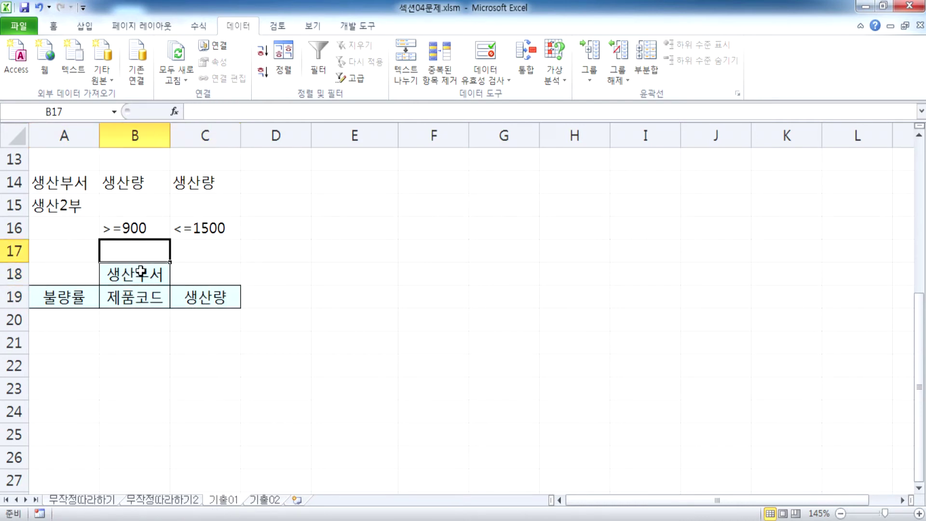
{"action": "left_click", "coordinate": [137, 267]}
{"action": "left_click_drag", "start_coordinate": [140, 263], "coordinate": [256, 293]}
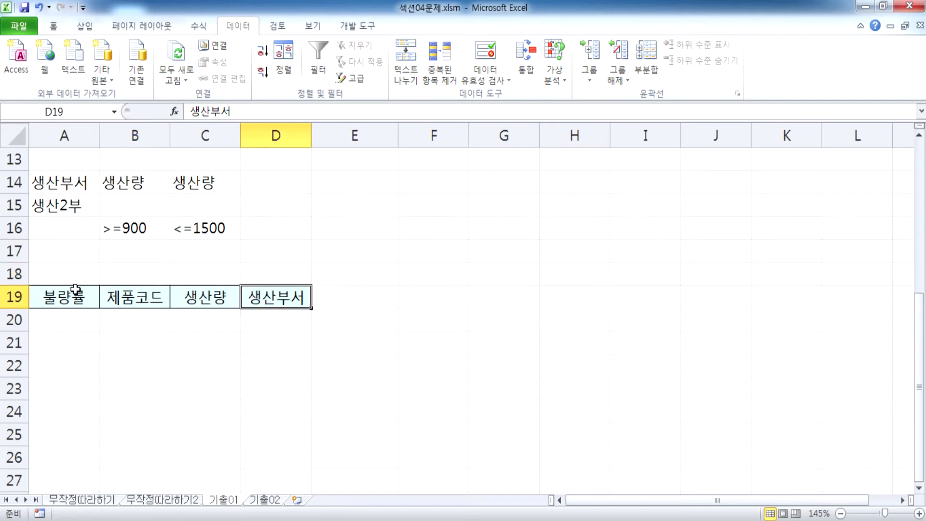
{"action": "left_click_drag", "start_coordinate": [68, 291], "coordinate": [248, 296]}
{"action": "left_click", "coordinate": [82, 326]}
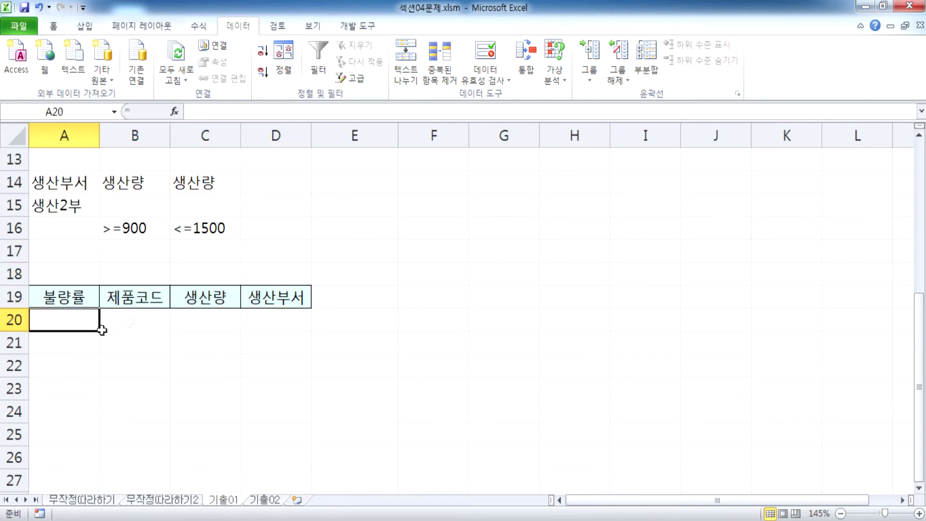
{"action": "scroll", "coordinate": [306, 210], "scroll_direction": "up", "scroll_amount": 3}
{"action": "scroll", "coordinate": [307, 211], "scroll_direction": "up", "scroll_amount": 1}
{"action": "left_click_drag", "start_coordinate": [289, 230], "coordinate": [289, 395]}
{"action": "scroll", "coordinate": [287, 338], "scroll_direction": "down", "scroll_amount": 2}
{"action": "scroll", "coordinate": [283, 307], "scroll_direction": "down", "scroll_amount": 1}
{"action": "left_click_drag", "start_coordinate": [72, 386], "coordinate": [74, 490]}
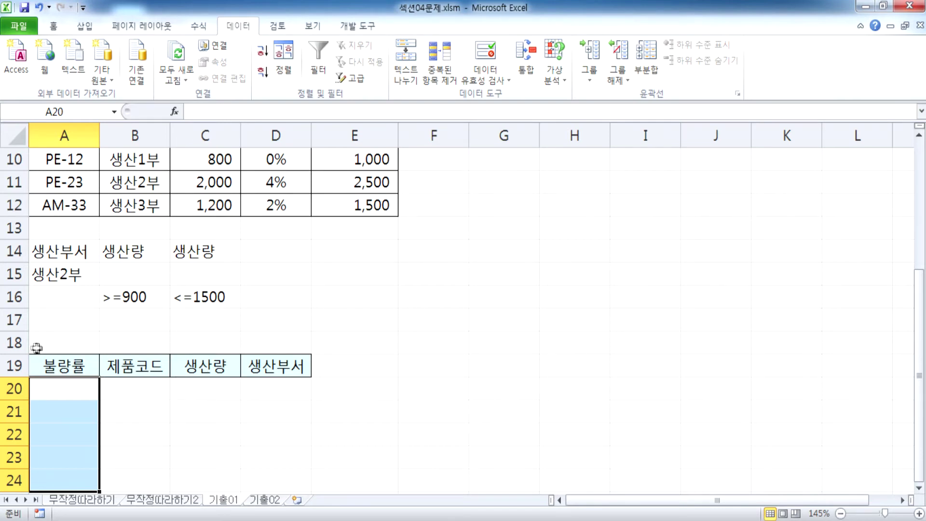
Undo the header moves to restore the original header order in A18:D18
{"action": "key", "text": "ctrl+z"}
{"action": "key", "text": "ctrl+z"}
{"action": "key", "text": "ctrl+z"}
{"action": "key", "text": "ctrl+z"}
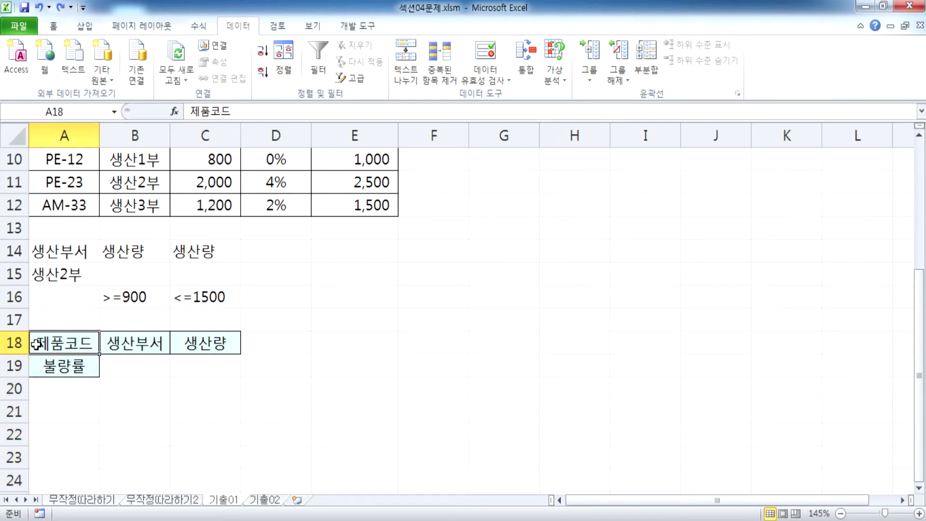
{"action": "left_click_drag", "start_coordinate": [67, 348], "coordinate": [290, 348]}
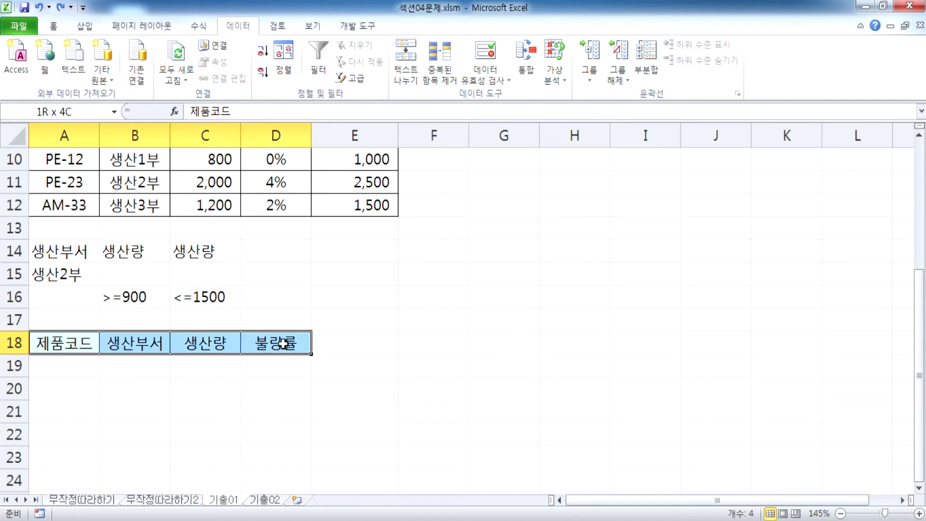
Compare the 최대생산량 column of the source table with the extraction headers in row 18
{"action": "scroll", "coordinate": [348, 195], "scroll_direction": "up", "scroll_amount": 2}
{"action": "scroll", "coordinate": [347, 195], "scroll_direction": "up", "scroll_amount": 1}
{"action": "left_click_drag", "start_coordinate": [352, 211], "coordinate": [335, 394]}
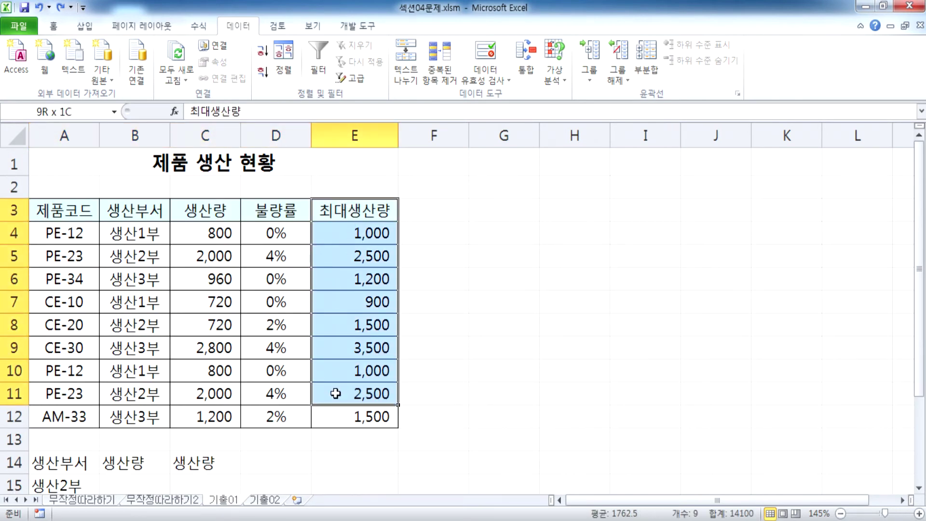
{"action": "left_click_drag", "start_coordinate": [339, 392], "coordinate": [339, 392]}
{"action": "scroll", "coordinate": [251, 343], "scroll_direction": "down", "scroll_amount": 3}
{"action": "scroll", "coordinate": [243, 328], "scroll_direction": "up", "scroll_amount": 1}
{"action": "scroll", "coordinate": [193, 314], "scroll_direction": "up", "scroll_amount": 2}
{"action": "left_click", "coordinate": [147, 257]}
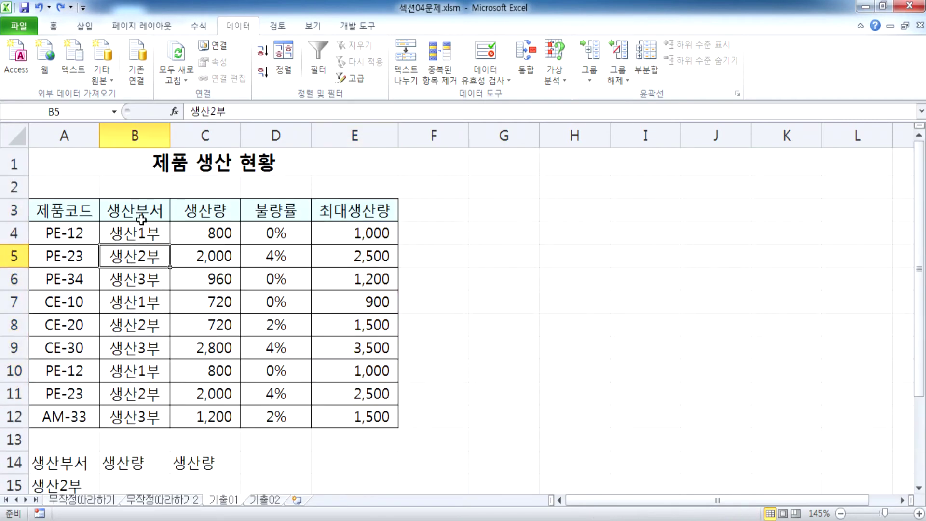
{"action": "scroll", "coordinate": [154, 254], "scroll_direction": "down", "scroll_amount": 2}
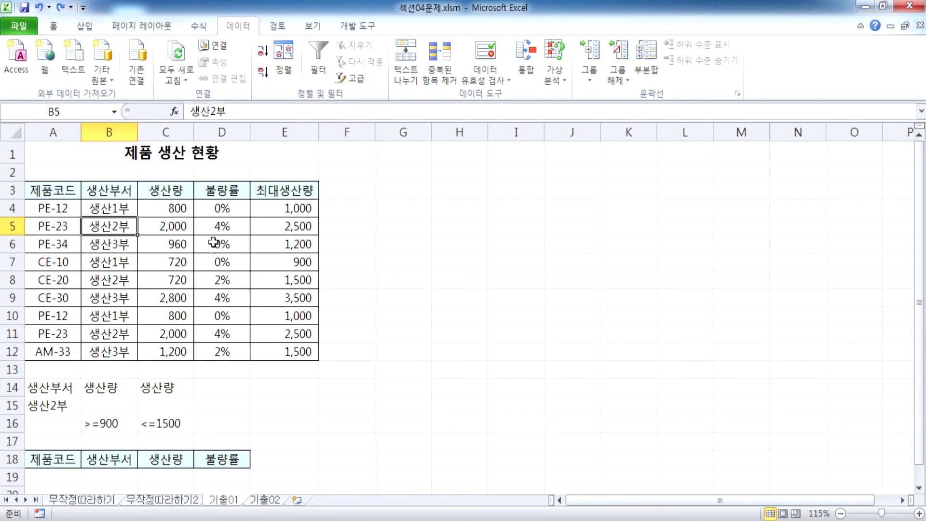
{"action": "left_click", "coordinate": [360, 80]}
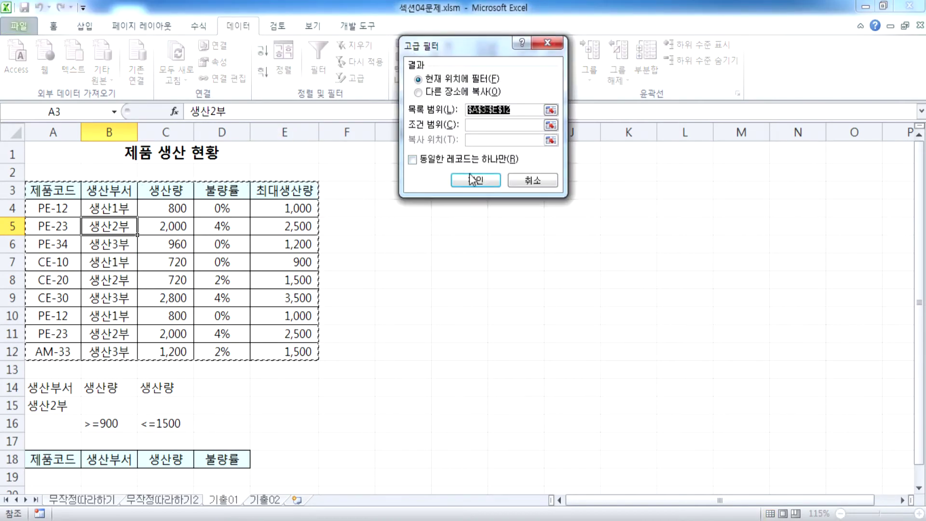
{"action": "key", "text": "Escape"}
{"action": "scroll", "coordinate": [134, 390], "scroll_direction": "down", "scroll_amount": 1}
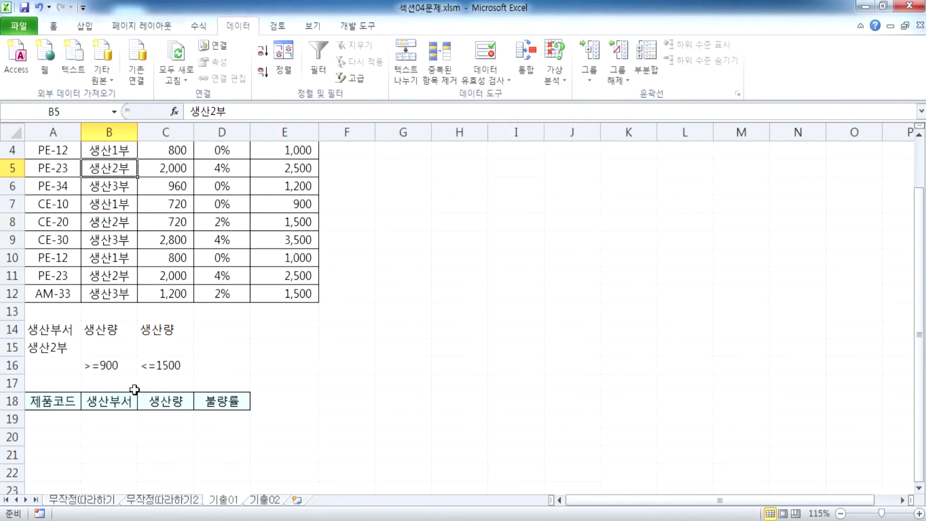
{"action": "left_click", "coordinate": [67, 332]}
{"action": "scroll", "coordinate": [68, 355], "scroll_direction": "up", "scroll_amount": 2}
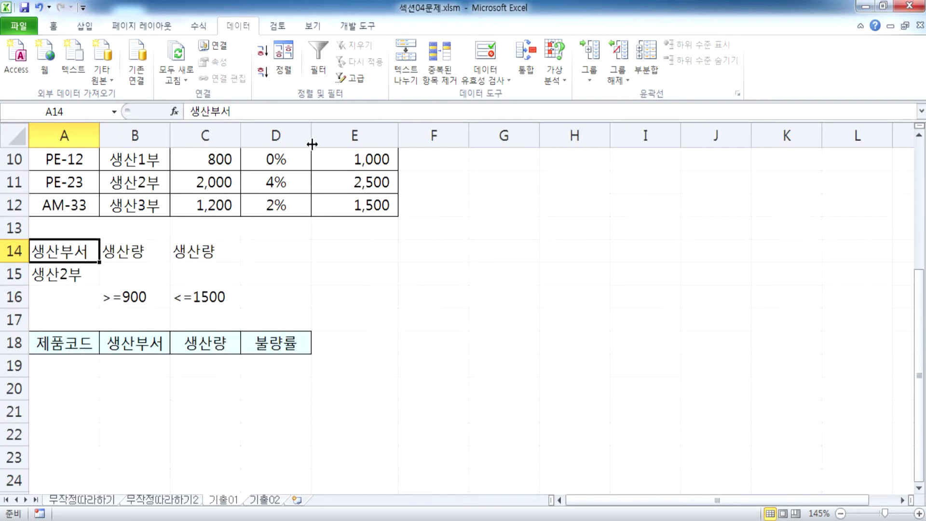
{"action": "left_click", "coordinate": [361, 80]}
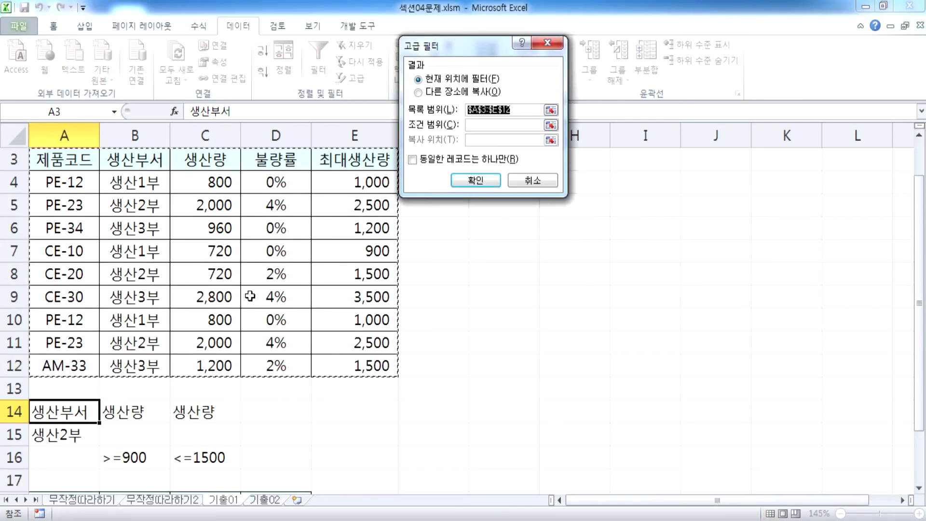
{"action": "left_click", "coordinate": [96, 413]}
{"action": "left_click_drag", "start_coordinate": [96, 414], "coordinate": [189, 459]}
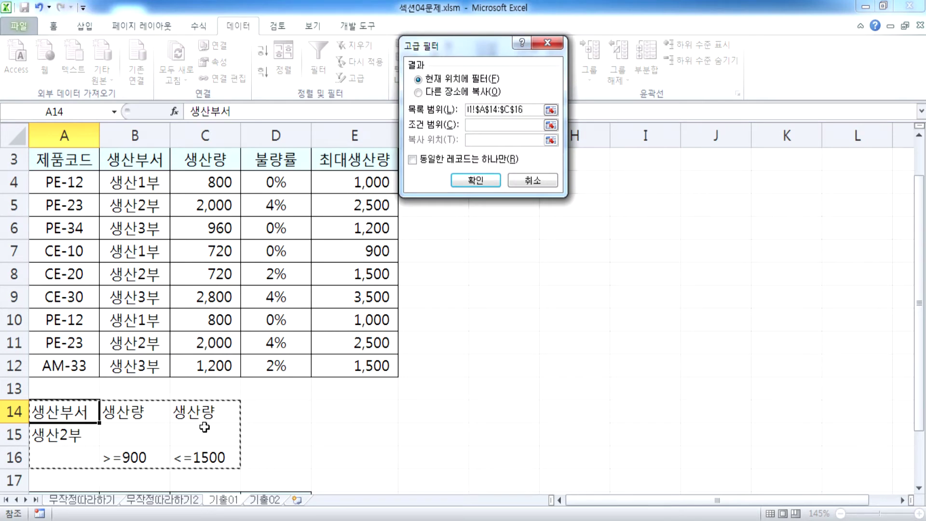
{"action": "left_click", "coordinate": [475, 179]}
{"action": "left_click_drag", "start_coordinate": [72, 166], "coordinate": [397, 369]}
{"action": "left_click", "coordinate": [314, 283]}
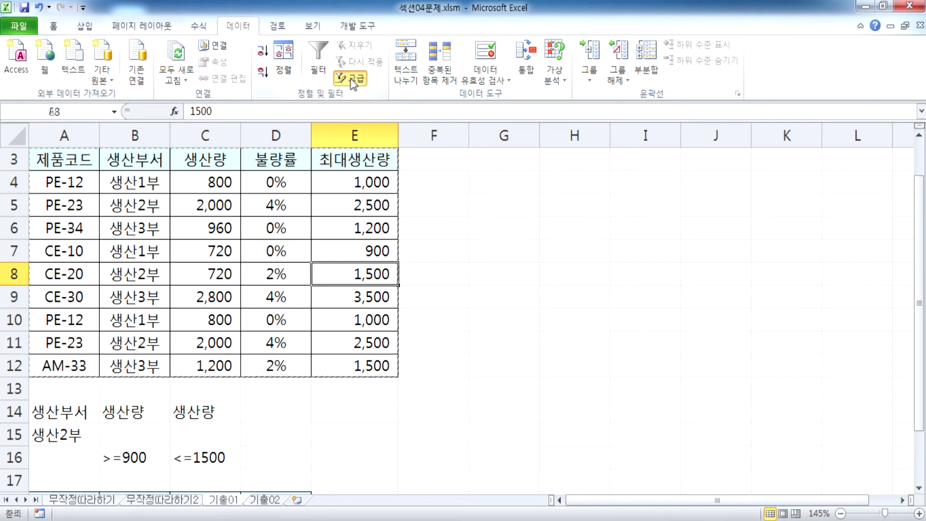
{"action": "left_click", "coordinate": [352, 77]}
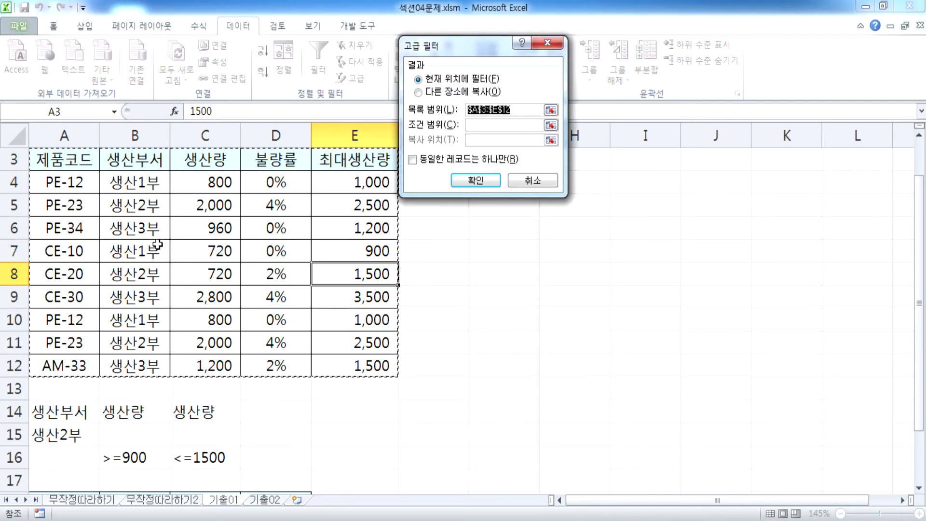
{"action": "scroll", "coordinate": [155, 238], "scroll_direction": "down", "scroll_amount": 3}
{"action": "key", "text": "Escape"}
{"action": "left_click", "coordinate": [66, 229]}
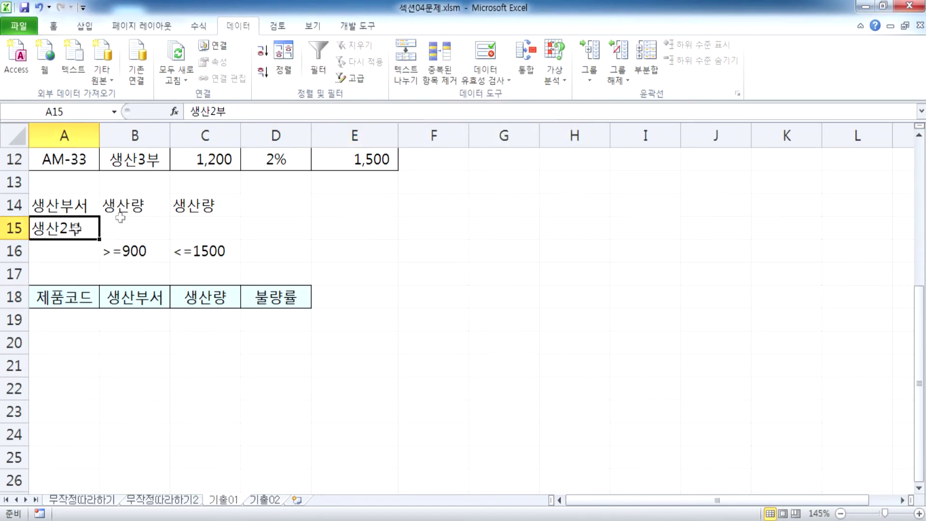
{"action": "left_click", "coordinate": [352, 78]}
{"action": "scroll", "coordinate": [100, 336], "scroll_direction": "down", "scroll_amount": 2}
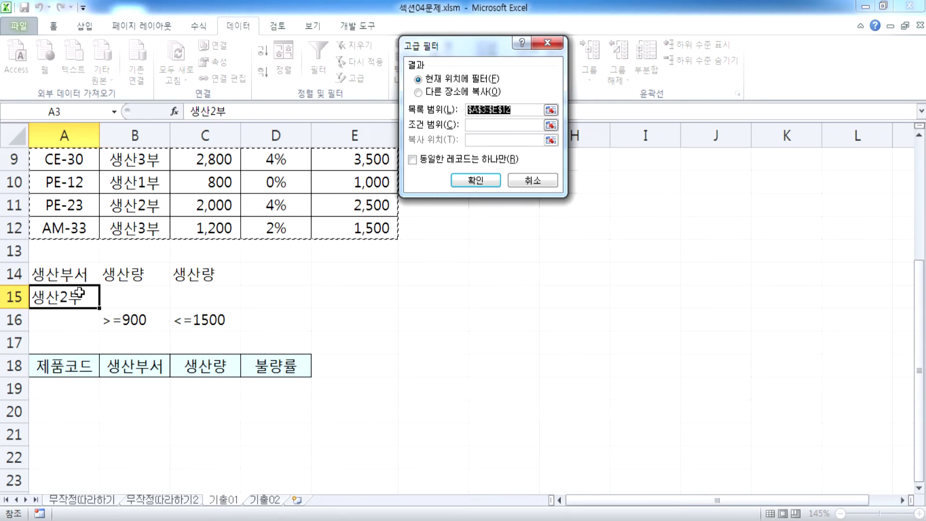
{"action": "left_click_drag", "start_coordinate": [73, 271], "coordinate": [205, 319]}
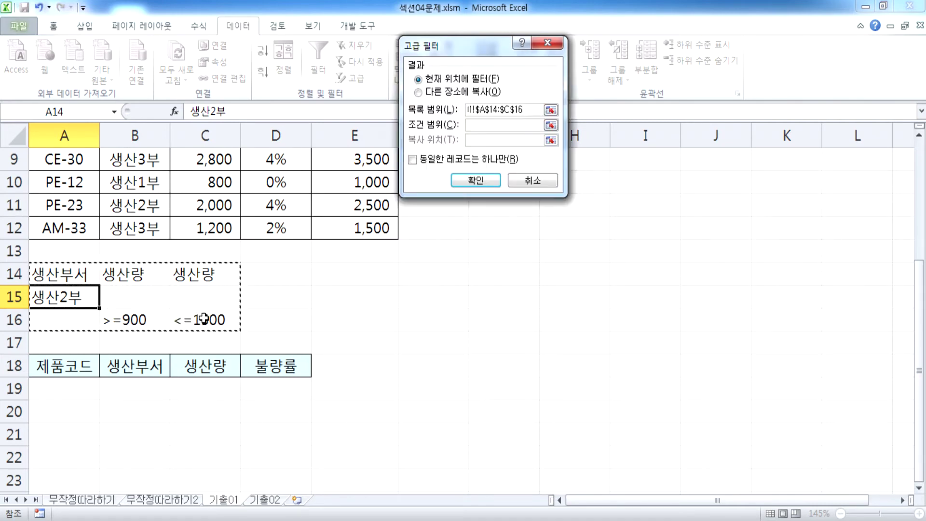
{"action": "key", "text": "Escape"}
{"action": "scroll", "coordinate": [193, 294], "scroll_direction": "up", "scroll_amount": 3}
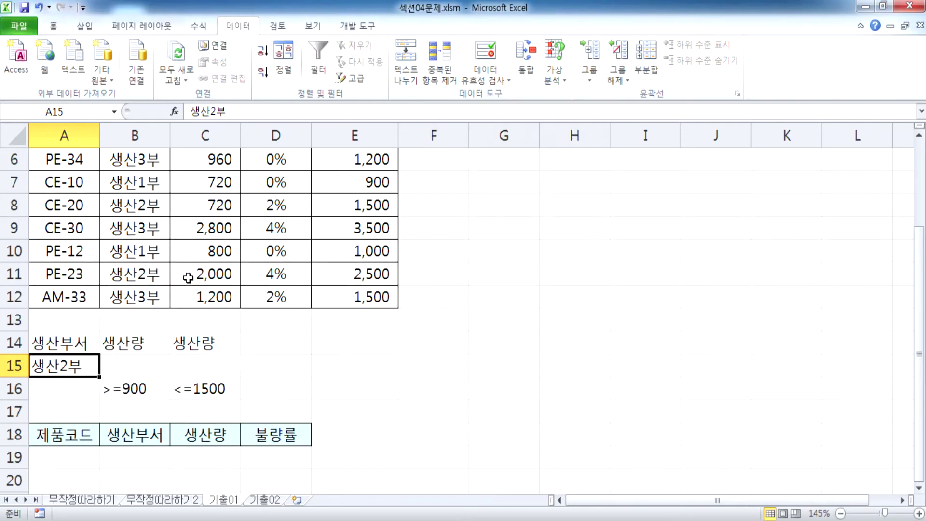
{"action": "left_click_drag", "start_coordinate": [63, 212], "coordinate": [320, 384]}
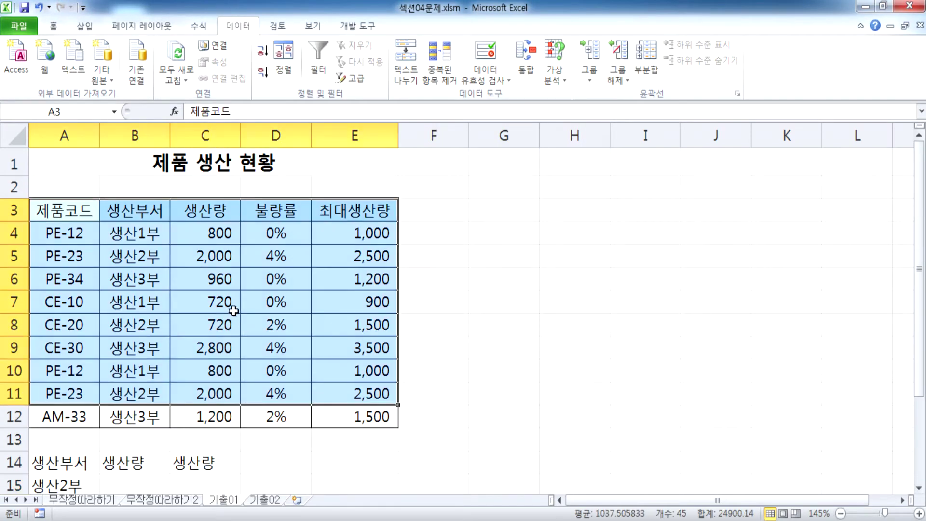
{"action": "left_click", "coordinate": [236, 304]}
{"action": "scroll", "coordinate": [210, 348], "scroll_direction": "down", "scroll_amount": 2}
Set up an advanced filter on list A3:E12 that copies to another location, with criteria range A14:C16
{"action": "left_click", "coordinate": [213, 214]}
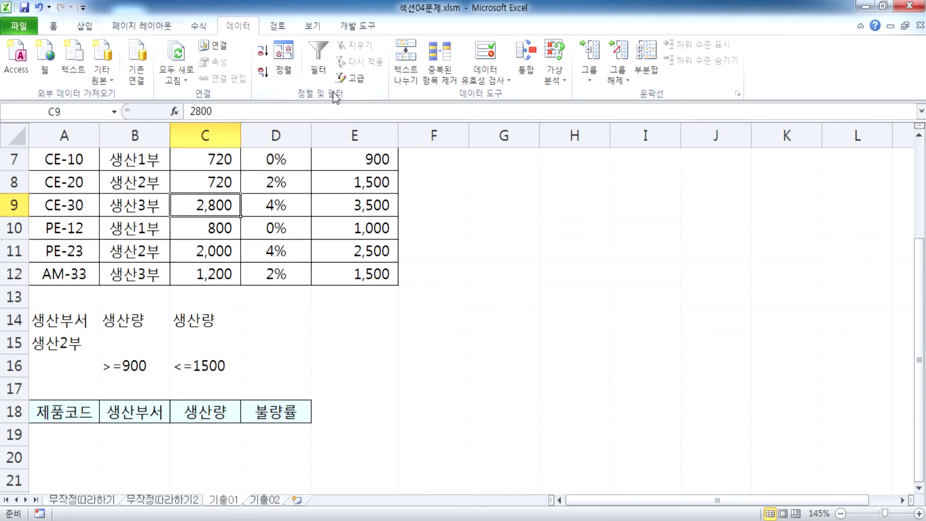
{"action": "left_click", "coordinate": [349, 78]}
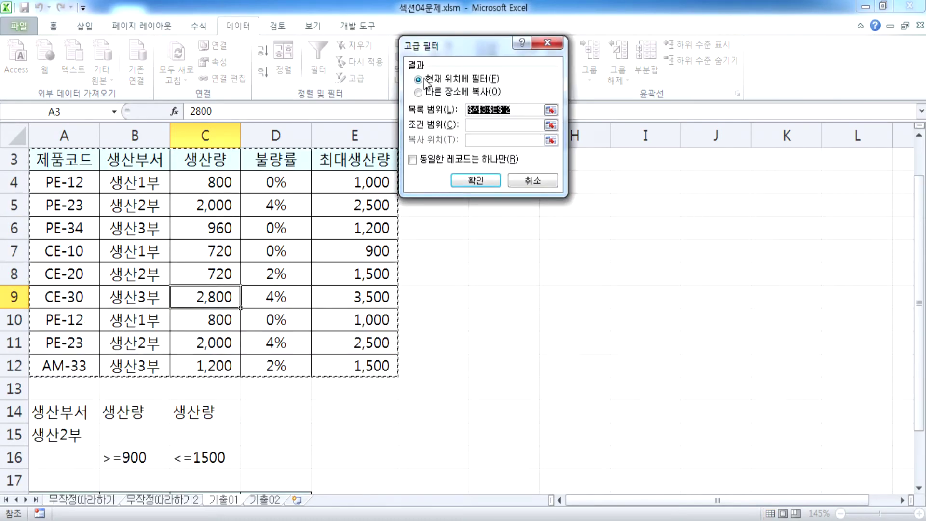
{"action": "left_click", "coordinate": [437, 96]}
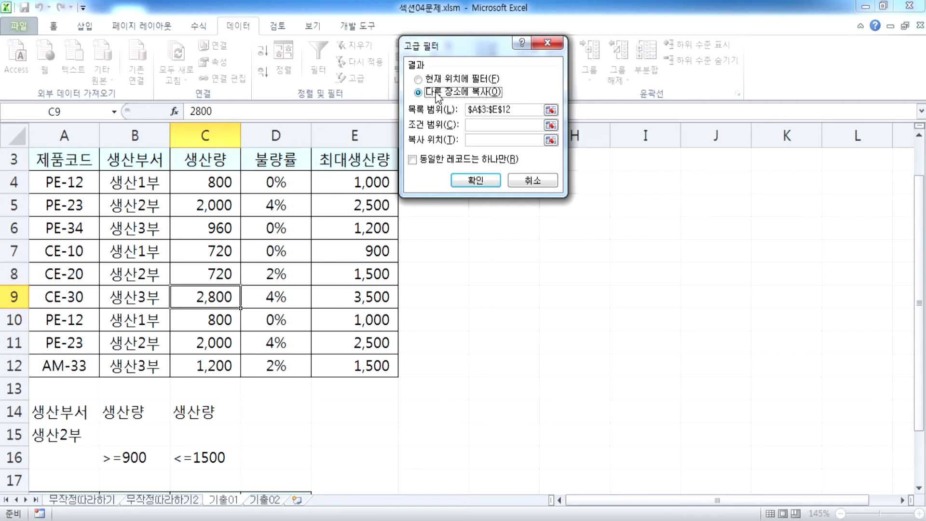
{"action": "left_click", "coordinate": [477, 124]}
{"action": "scroll", "coordinate": [73, 218], "scroll_direction": "down", "scroll_amount": 3}
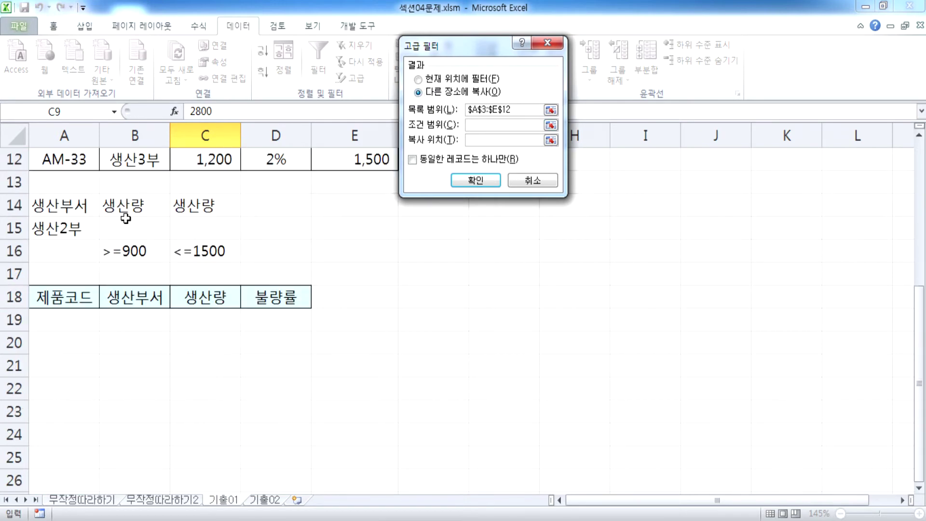
{"action": "left_click_drag", "start_coordinate": [74, 218], "coordinate": [215, 249]}
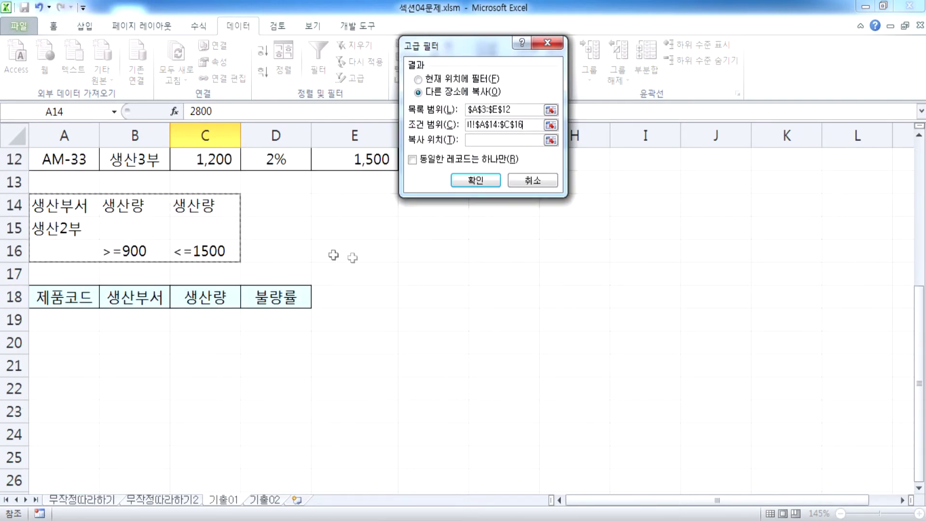
Set the advanced filter's copy-to range to the headers A18:D18, run it and check the extracted 생산부서 entries
{"action": "left_click", "coordinate": [470, 140]}
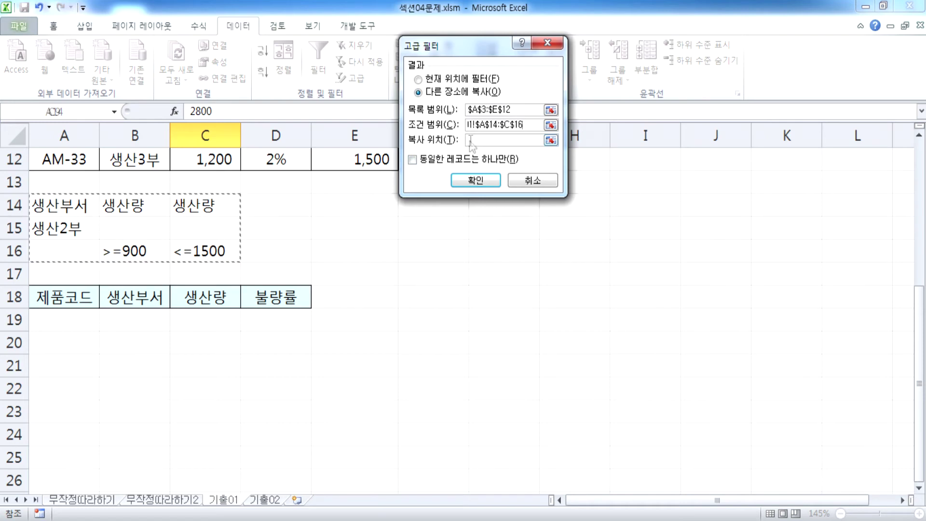
{"action": "scroll", "coordinate": [260, 290], "scroll_direction": "down", "scroll_amount": 2}
{"action": "left_click", "coordinate": [59, 218]}
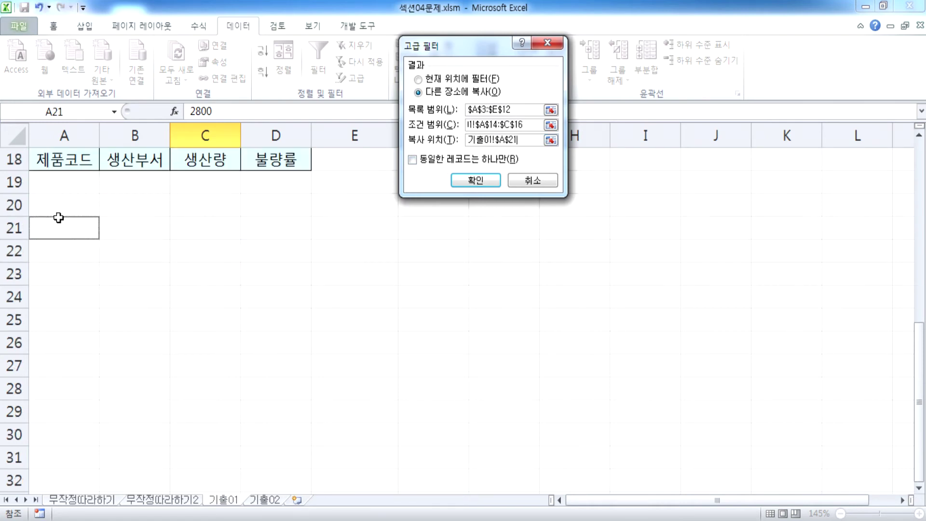
{"action": "scroll", "coordinate": [67, 236], "scroll_direction": "up", "scroll_amount": 6}
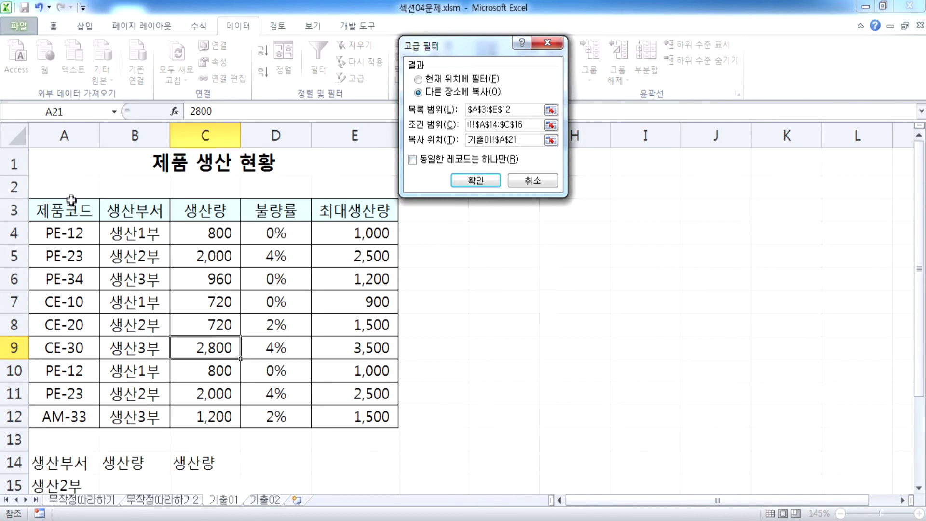
{"action": "scroll", "coordinate": [234, 259], "scroll_direction": "down", "scroll_amount": 4}
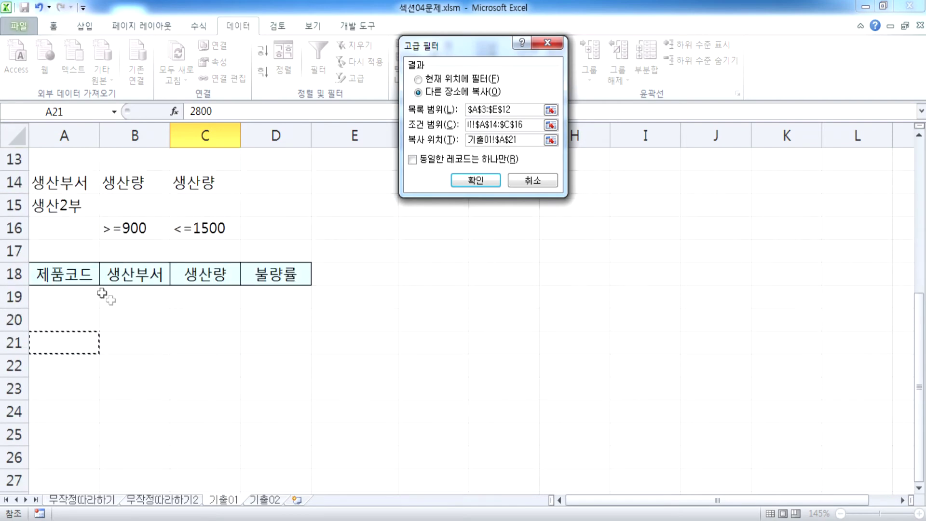
{"action": "left_click_drag", "start_coordinate": [49, 274], "coordinate": [289, 280]}
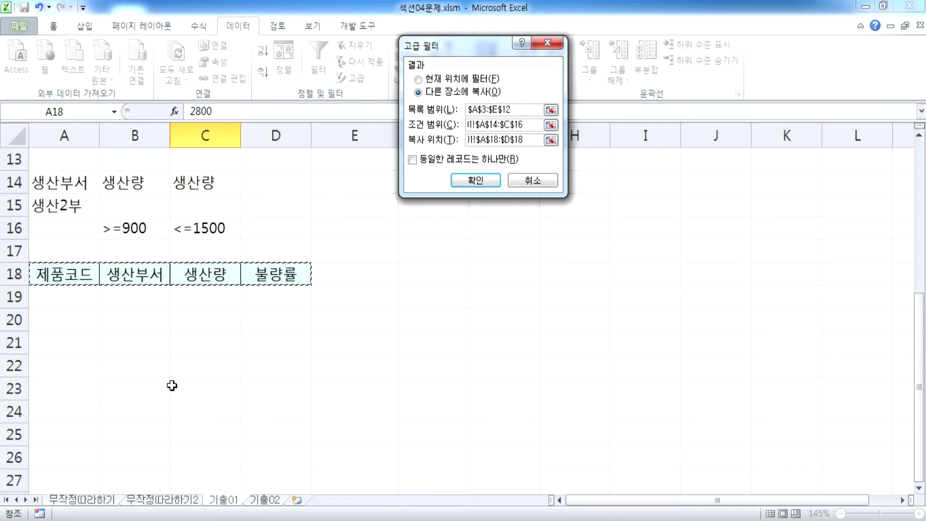
{"action": "left_click", "coordinate": [475, 179]}
{"action": "scroll", "coordinate": [191, 451], "scroll_direction": "down", "scroll_amount": 2}
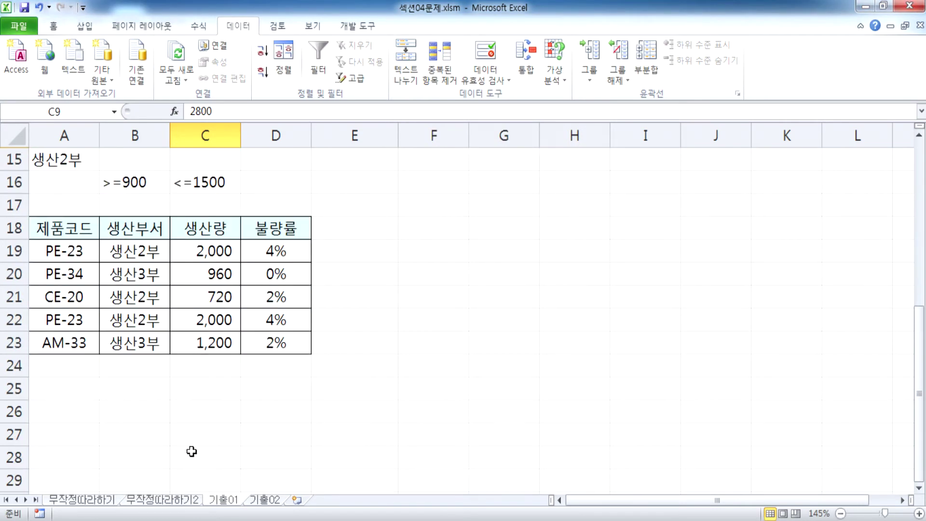
{"action": "left_click", "coordinate": [132, 248]}
{"action": "left_click", "coordinate": [142, 297]}
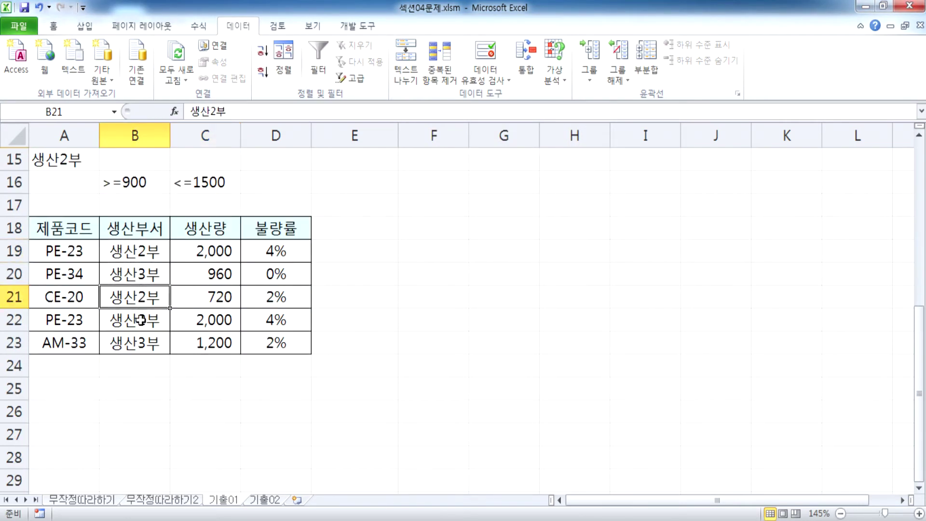
Check the 생산부서 and 생산량 values of the extracted rows 19 to 23 against the filter criteria
{"action": "left_click", "coordinate": [141, 320]}
{"action": "left_click", "coordinate": [137, 279]}
{"action": "left_click", "coordinate": [226, 275]}
{"action": "left_click", "coordinate": [224, 344]}
{"action": "left_click", "coordinate": [218, 274]}
{"action": "left_click", "coordinate": [216, 339]}
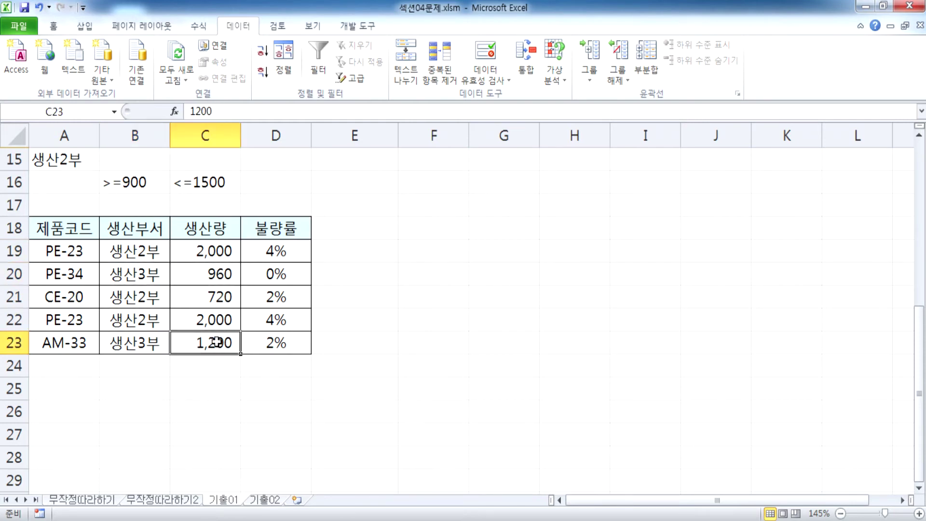
{"action": "left_click", "coordinate": [207, 250]}
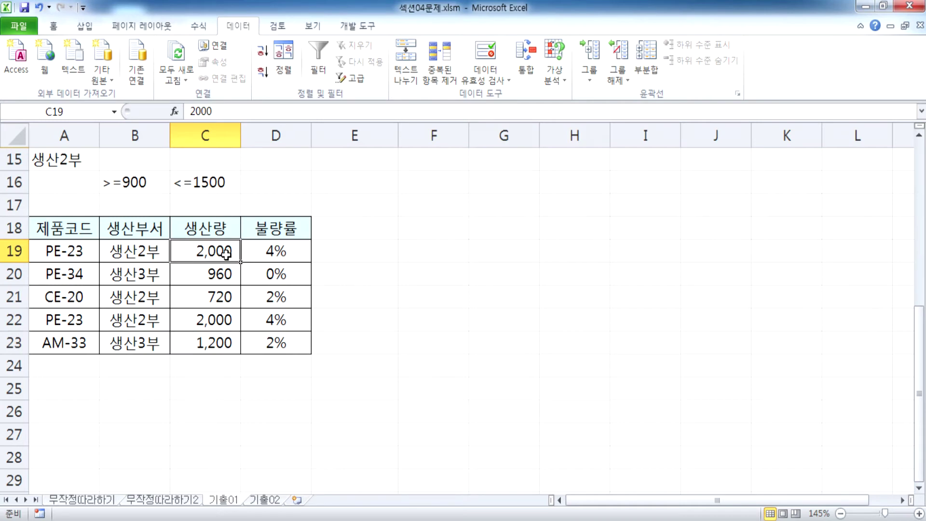
Highlight the department and production cells of the extracted 생산2부 records in rows 19, 21 and 22
{"action": "double_click", "coordinate": [144, 253]}
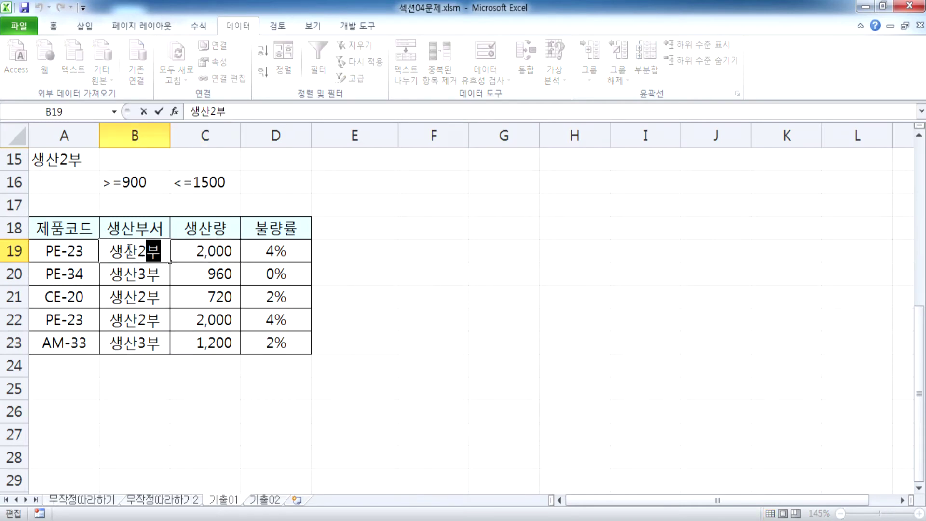
{"action": "key", "text": "Escape"}
{"action": "left_click_drag", "start_coordinate": [130, 249], "coordinate": [215, 248]}
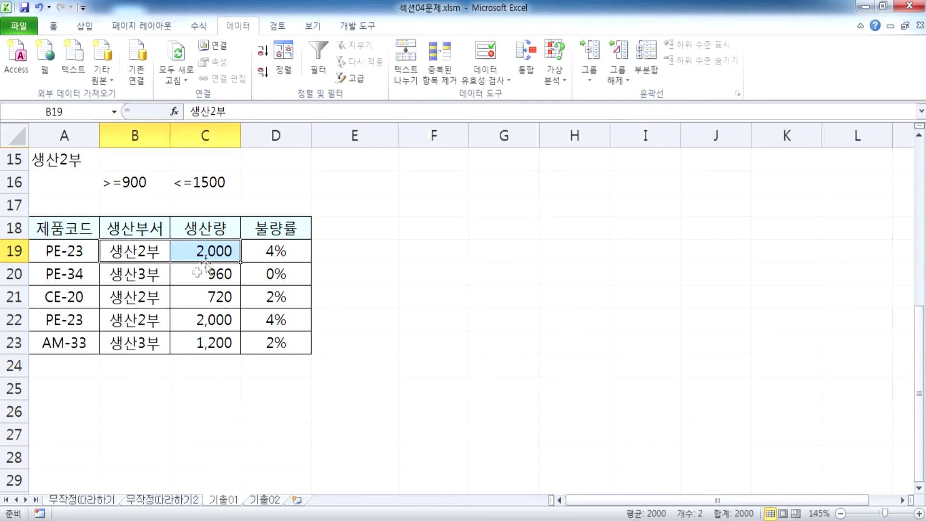
{"action": "left_click_drag", "start_coordinate": [131, 297], "coordinate": [215, 298], "text": "ctrl"}
{"action": "left_click_drag", "start_coordinate": [137, 321], "coordinate": [215, 320], "text": "ctrl"}
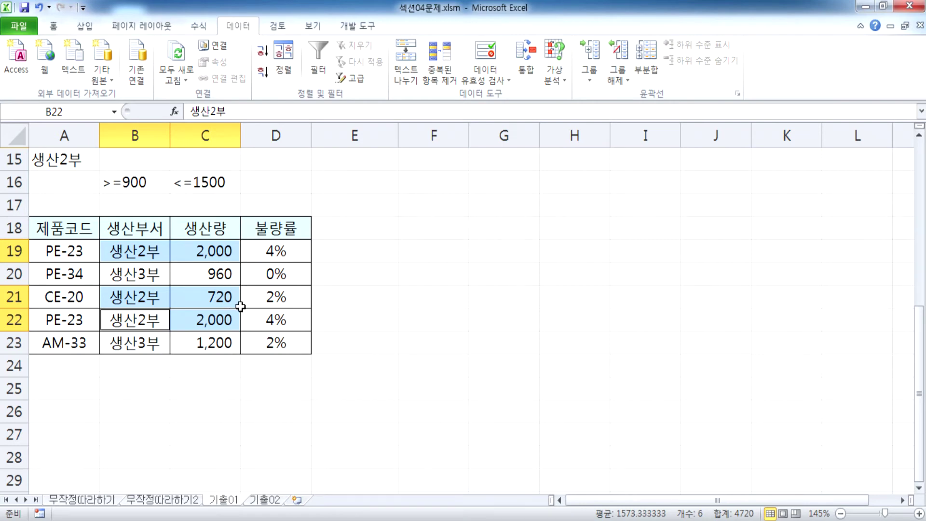
{"action": "left_click", "coordinate": [244, 273]}
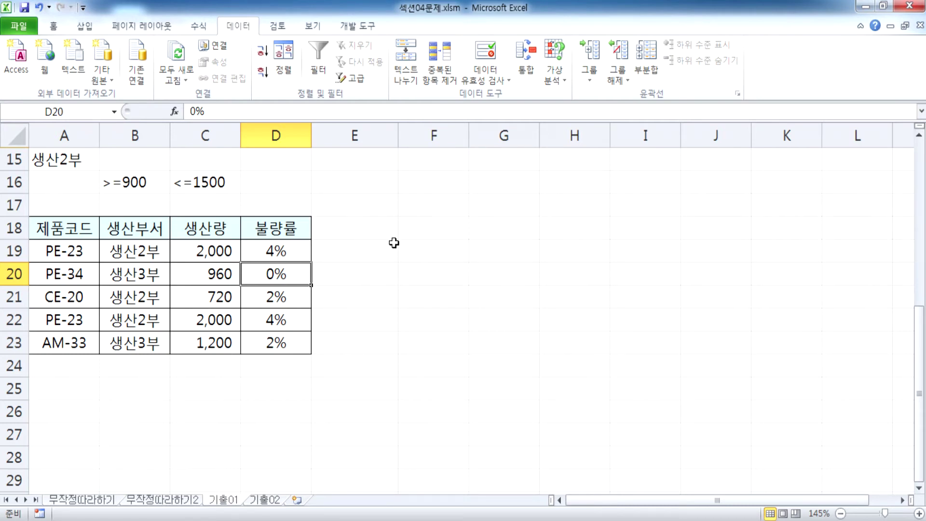
Compare the criteria range A14:C16 and the extraction headers in row 18 with the source headers A3:D3
{"action": "left_click", "coordinate": [48, 164]}
{"action": "scroll", "coordinate": [68, 195], "scroll_direction": "up", "scroll_amount": 2}
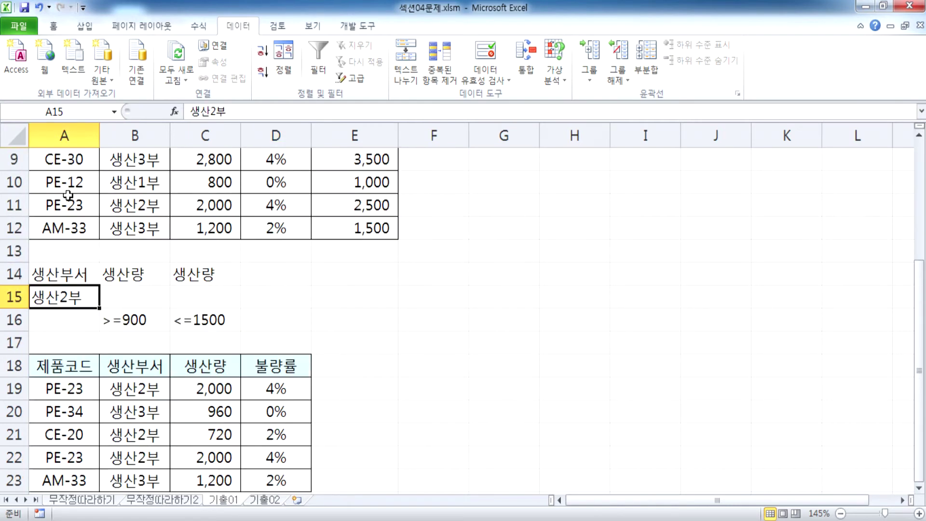
{"action": "left_click", "coordinate": [52, 278]}
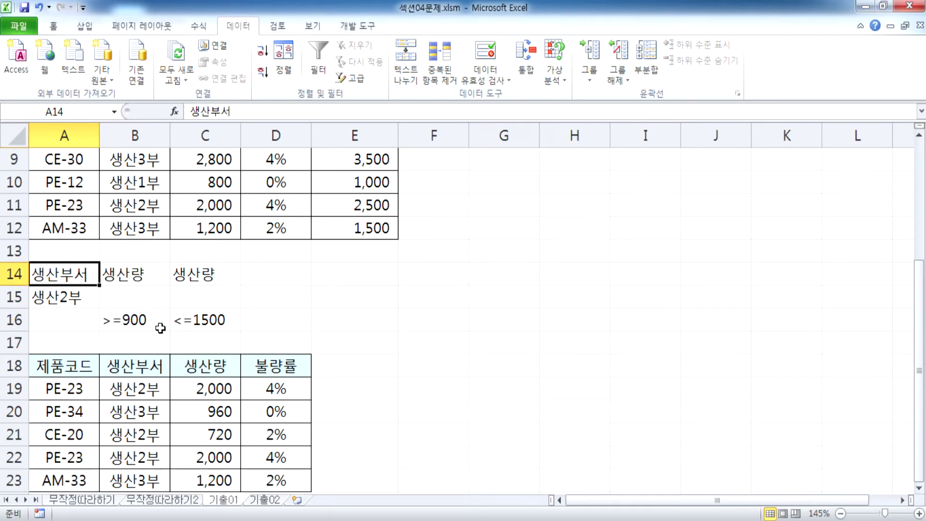
{"action": "left_click", "coordinate": [67, 366]}
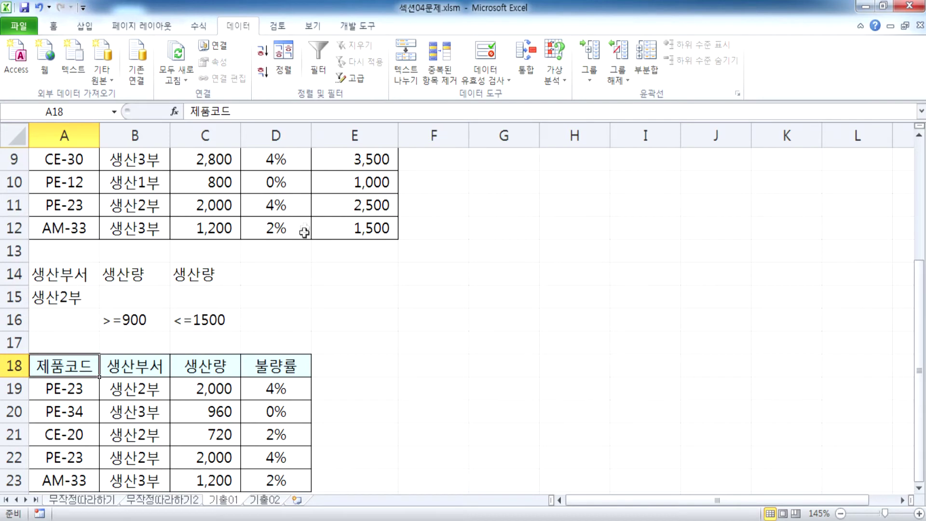
{"action": "scroll", "coordinate": [302, 240], "scroll_direction": "up", "scroll_amount": 3}
{"action": "scroll", "coordinate": [68, 211], "scroll_direction": "down", "scroll_amount": 4}
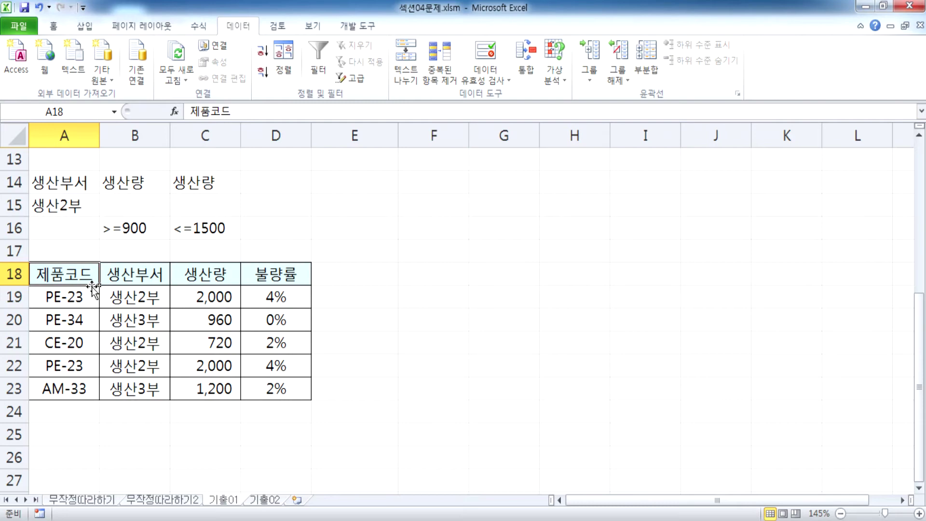
{"action": "scroll", "coordinate": [93, 289], "scroll_direction": "up", "scroll_amount": 4}
{"action": "left_click_drag", "start_coordinate": [52, 210], "coordinate": [250, 207]}
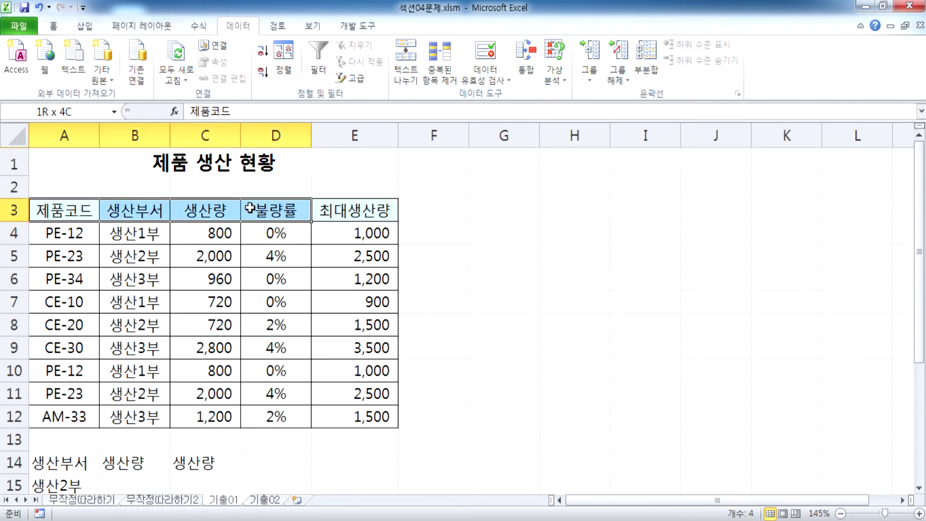
Copy the 최대생산량 header from the source table into G3 and the 불량률 header into I3
{"action": "left_click", "coordinate": [364, 207]}
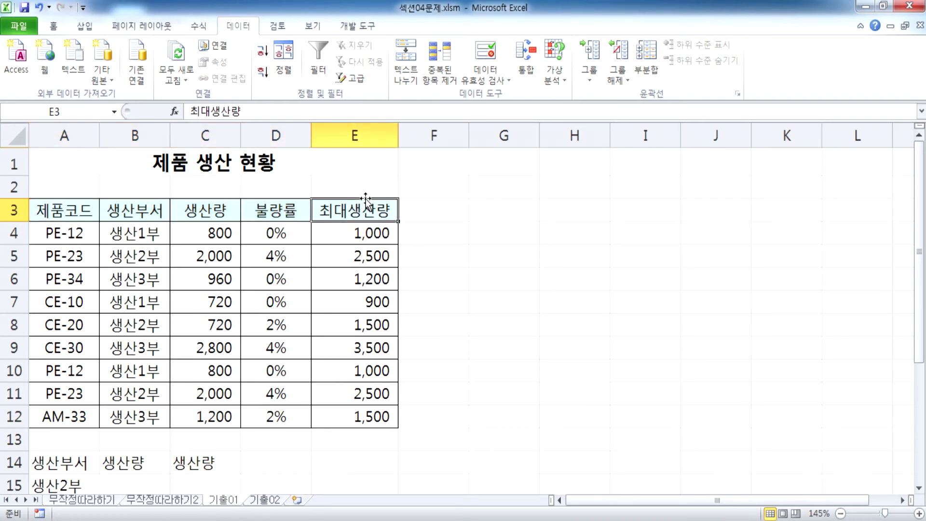
{"action": "key", "text": "ctrl+c"}
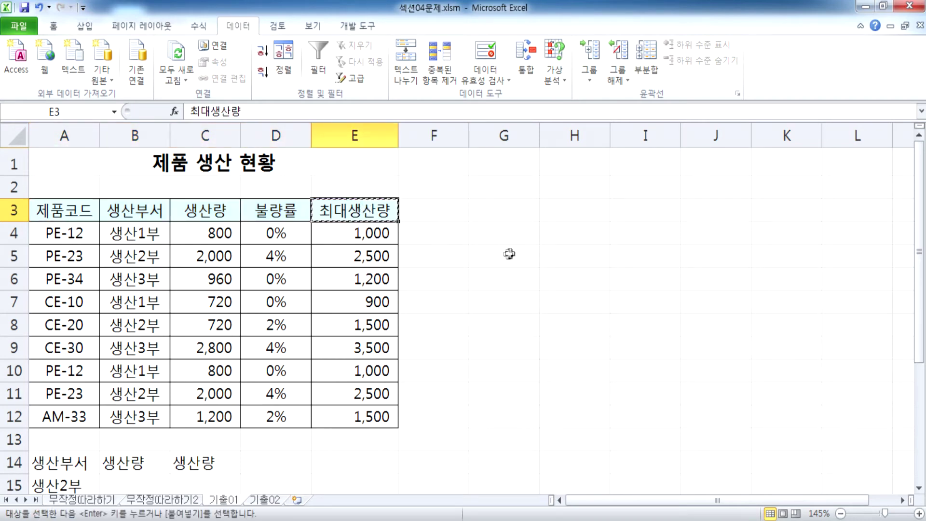
{"action": "left_click", "coordinate": [504, 215]}
{"action": "key", "text": "ctrl+v"}
{"action": "left_click", "coordinate": [277, 214]}
{"action": "key", "text": "ctrl+c"}
{"action": "left_click", "coordinate": [649, 211]}
{"action": "key", "text": "ctrl+v"}
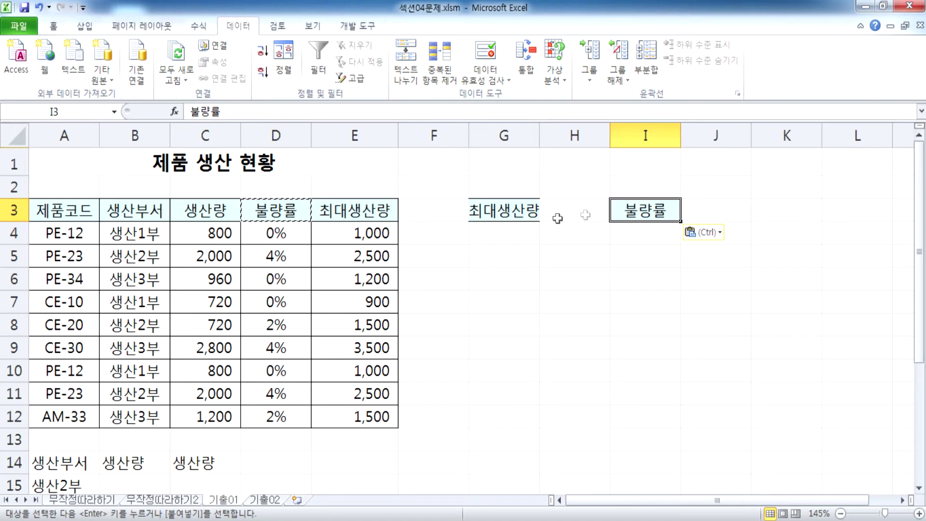
{"action": "left_click", "coordinate": [61, 208]}
{"action": "key", "text": "ctrl+c"}
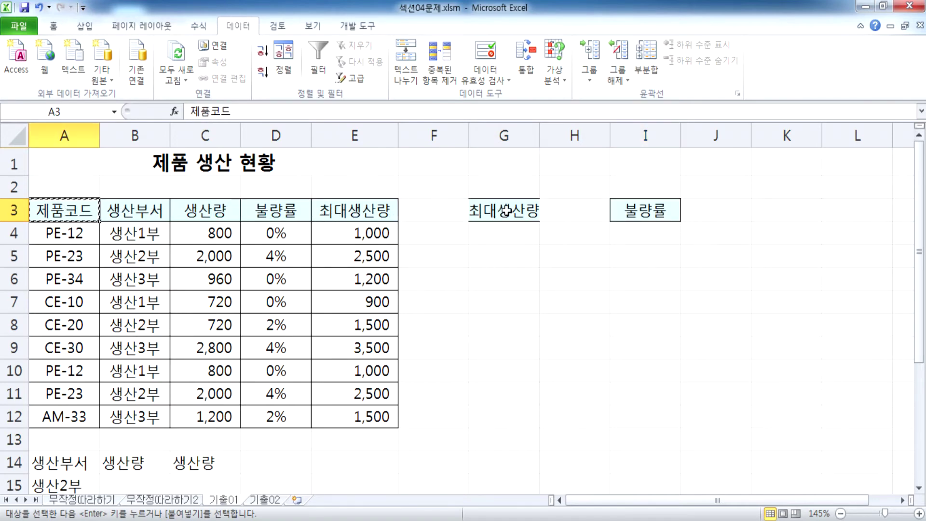
{"action": "left_click", "coordinate": [574, 210]}
{"action": "key", "text": "Return"}
{"action": "left_click", "coordinate": [148, 212]}
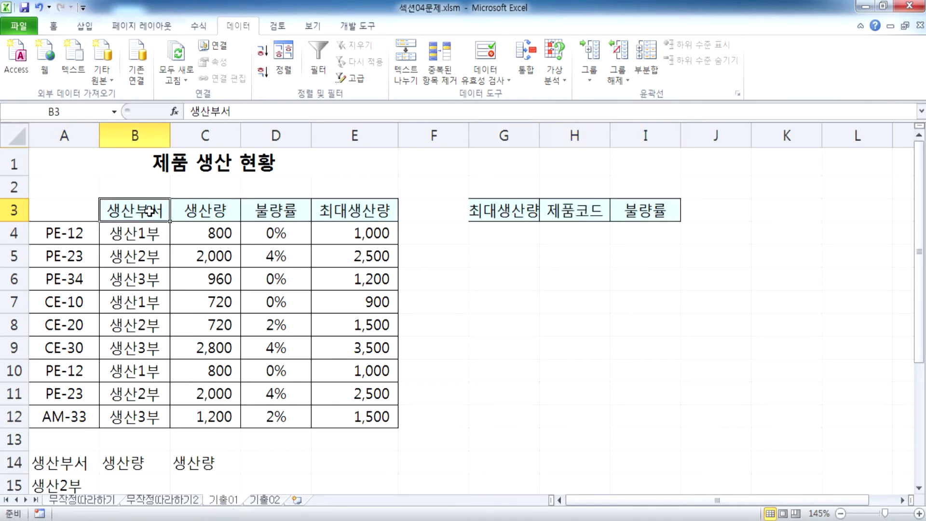
{"action": "key", "text": "ctrl+z"}
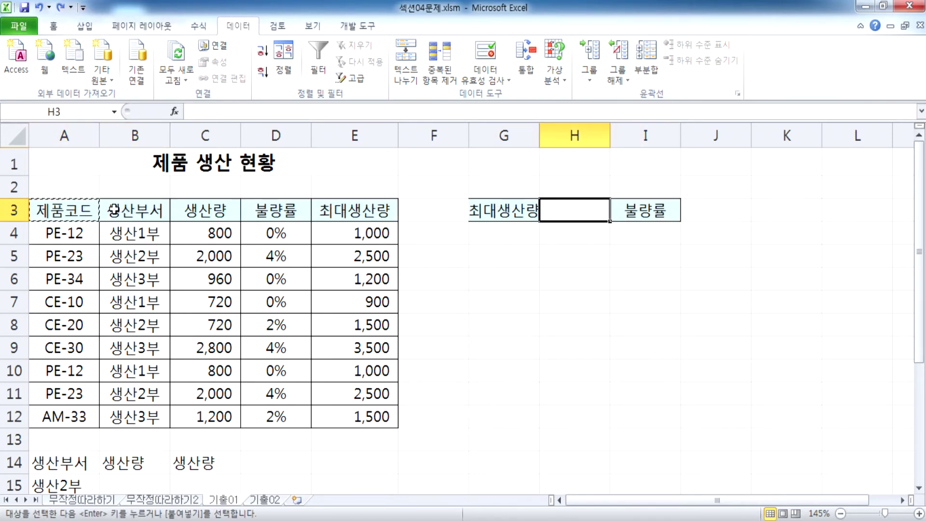
Copy the 제품코드 header from A3 into H3, between the two copied headers
{"action": "left_click", "coordinate": [72, 210]}
{"action": "key", "text": "ctrl+c"}
{"action": "left_click", "coordinate": [579, 212]}
{"action": "key", "text": "ctrl+v"}
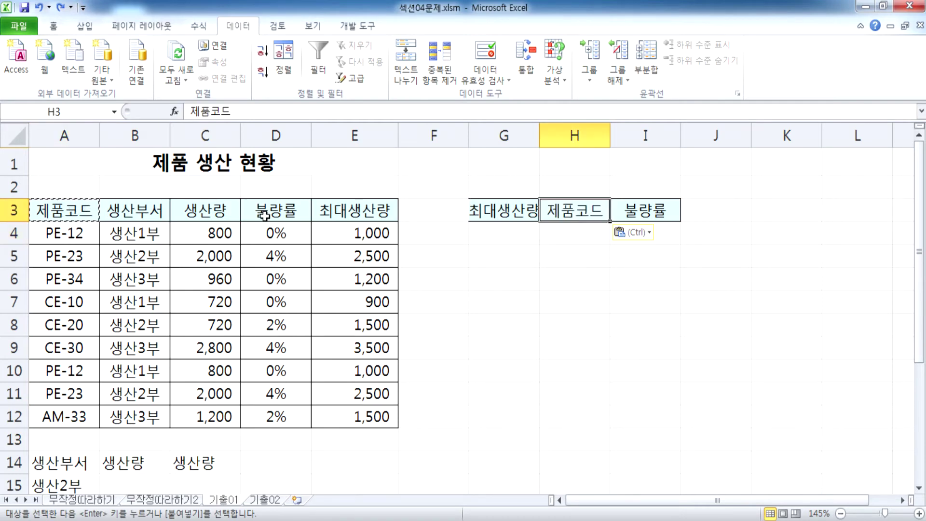
Copy the 생산부서 header from the source table into J3 and the 생산량 header into K3
{"action": "left_click", "coordinate": [135, 212]}
{"action": "key", "text": "ctrl+c"}
{"action": "left_click", "coordinate": [729, 217]}
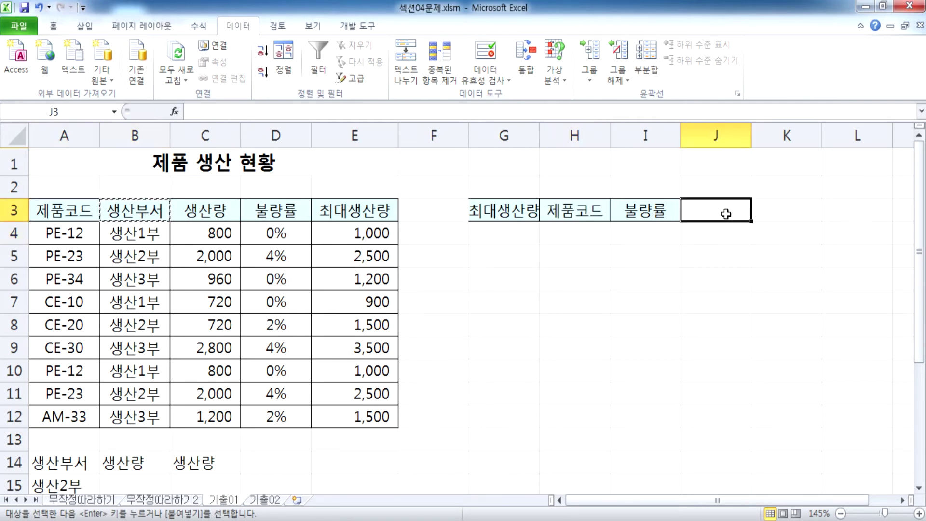
{"action": "key", "text": "ctrl+v"}
{"action": "left_click", "coordinate": [192, 210]}
{"action": "left_click", "coordinate": [775, 207]}
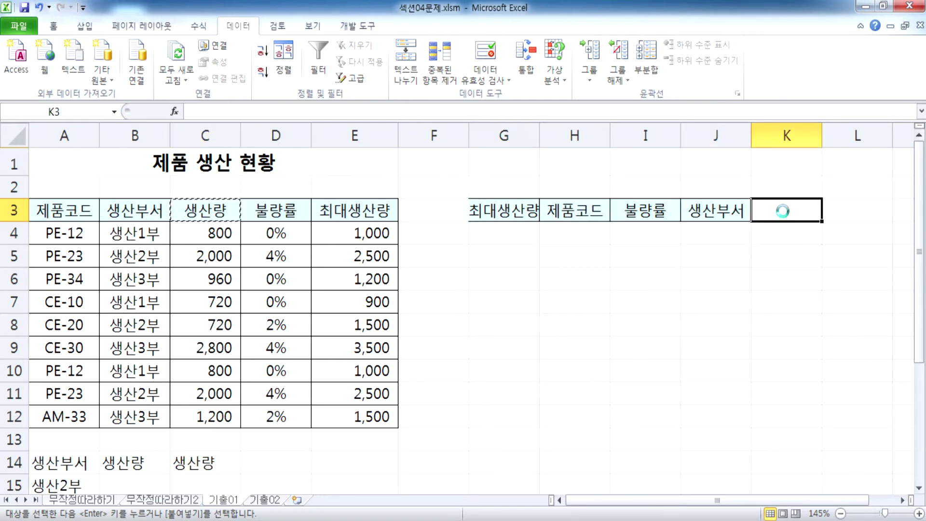
{"action": "key", "text": "ctrl+v"}
{"action": "key", "text": "Escape"}
{"action": "left_click", "coordinate": [561, 238]}
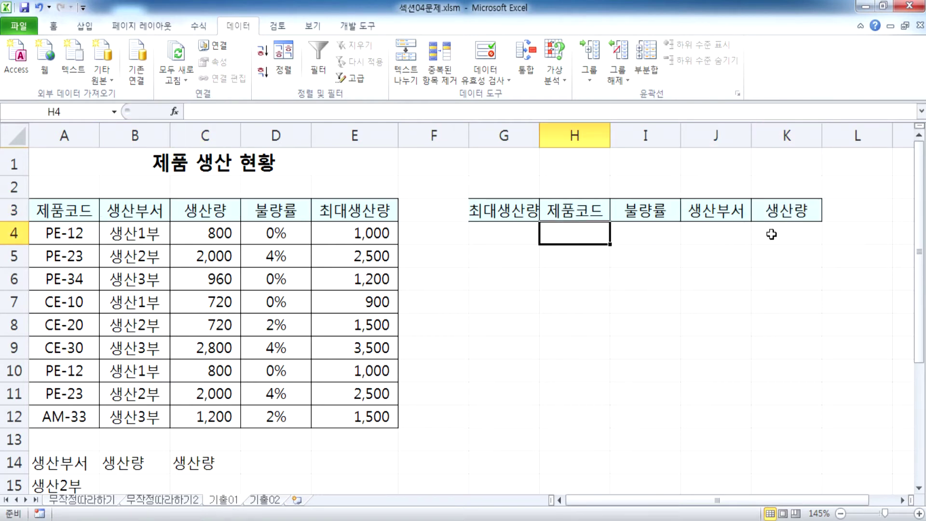
Run an advanced filter on A3:E12 with criteria A14:C16, copying the results to the headers G3:K3
{"action": "left_click", "coordinate": [232, 302]}
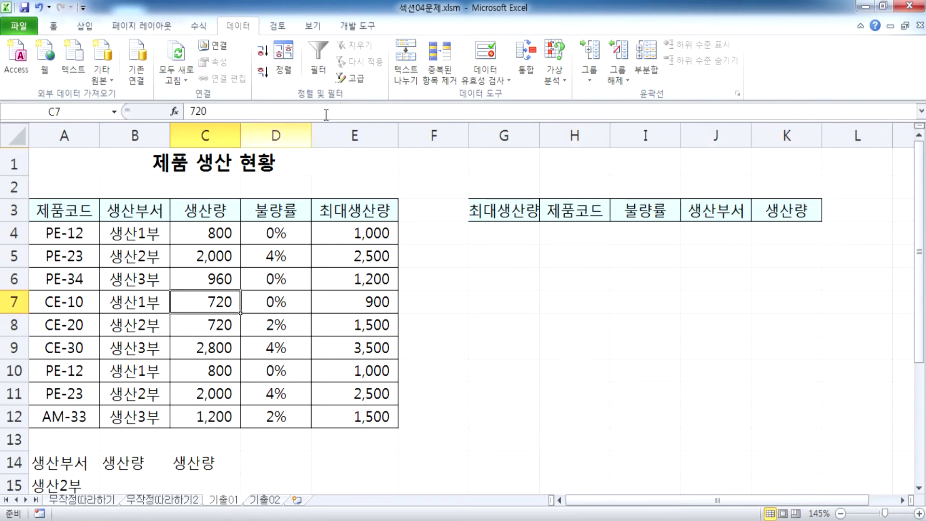
{"action": "left_click", "coordinate": [360, 79]}
{"action": "left_click", "coordinate": [442, 91]}
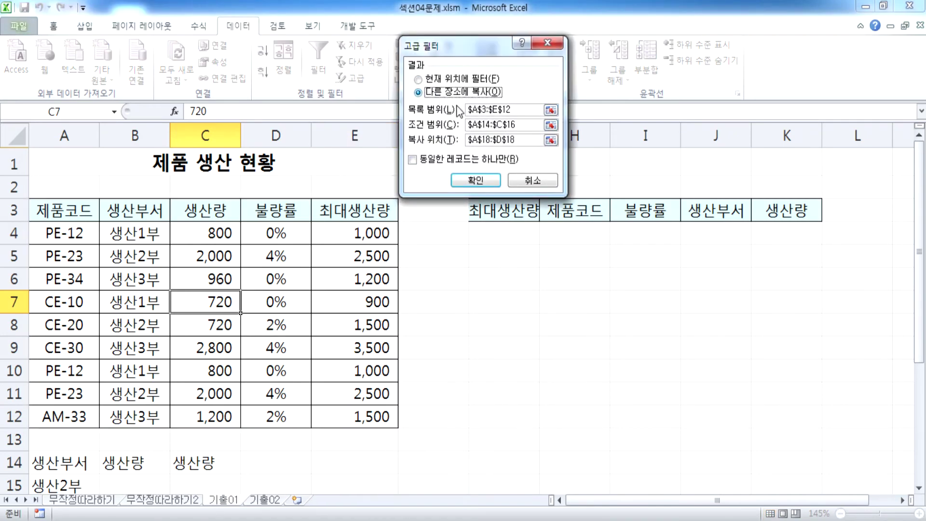
{"action": "left_click", "coordinate": [525, 125]}
{"action": "left_click_drag", "start_coordinate": [517, 140], "coordinate": [441, 139]}
{"action": "scroll", "coordinate": [426, 292], "scroll_direction": "up", "scroll_amount": 1}
{"action": "left_click_drag", "start_coordinate": [507, 212], "coordinate": [770, 212]}
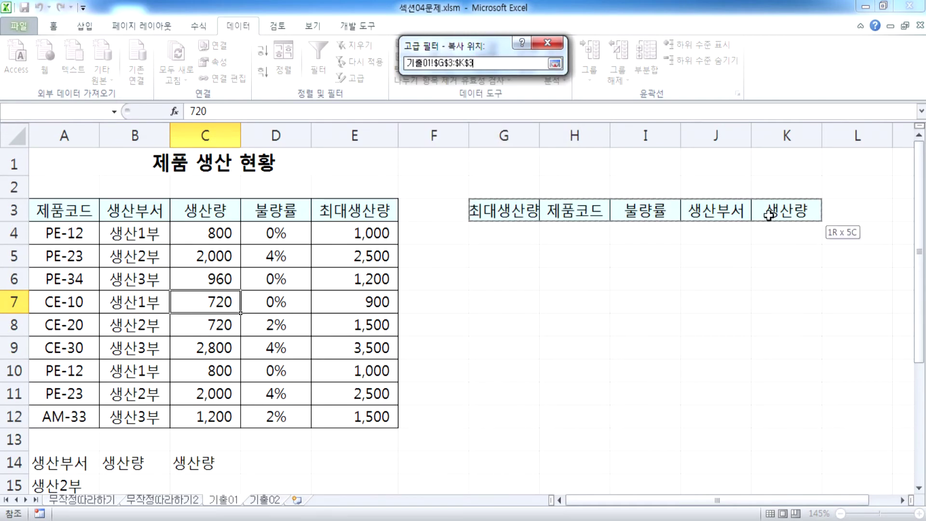
{"action": "left_click", "coordinate": [485, 182]}
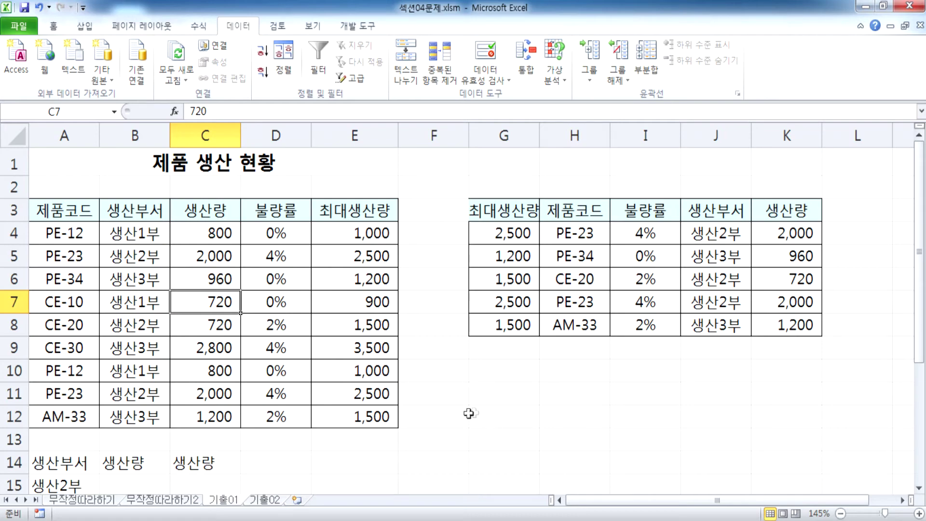
Delete rows 18 to 23 containing the extraction table below the criteria range
{"action": "scroll", "coordinate": [331, 393], "scroll_direction": "down", "scroll_amount": 4}
{"action": "scroll", "coordinate": [314, 279], "scroll_direction": "up", "scroll_amount": 4}
{"action": "left_click", "coordinate": [350, 216]}
{"action": "scroll", "coordinate": [355, 386], "scroll_direction": "down", "scroll_amount": 4}
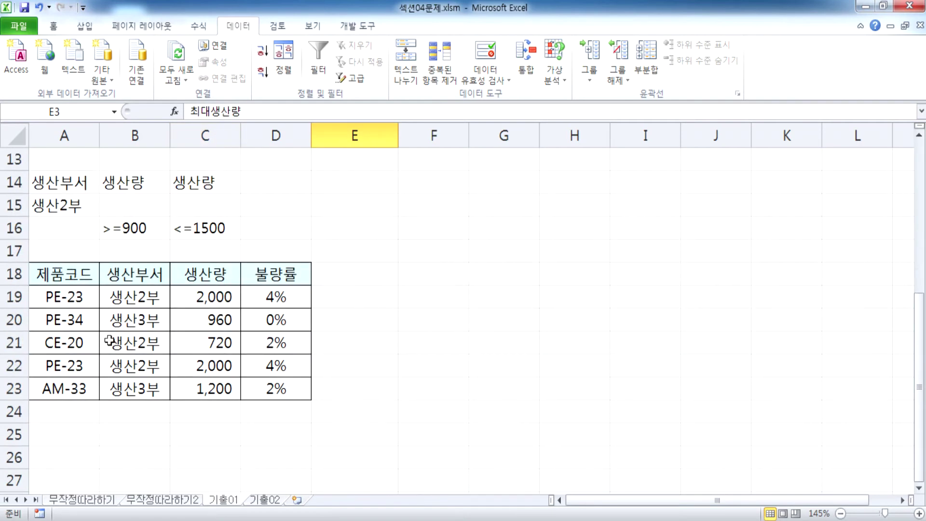
{"action": "left_click_drag", "start_coordinate": [12, 273], "coordinate": [10, 387]}
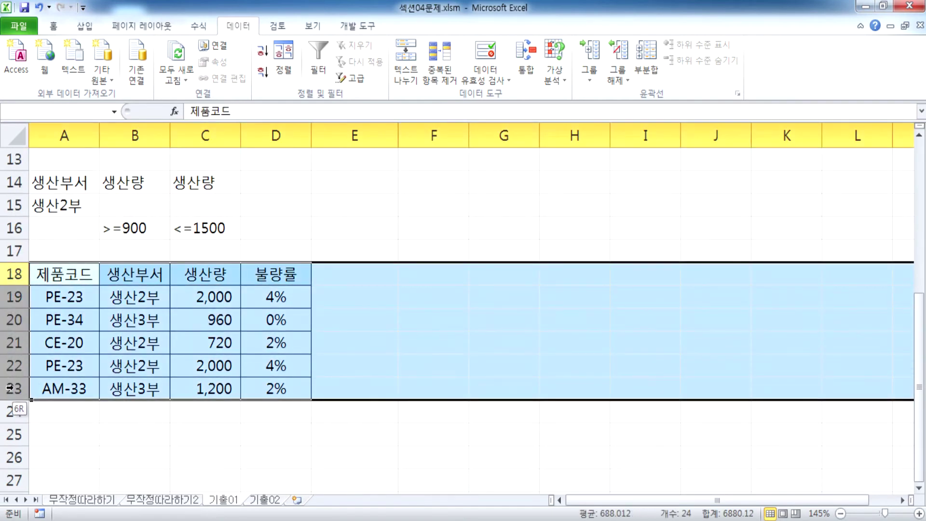
{"action": "right_click", "coordinate": [140, 283]}
{"action": "left_click", "coordinate": [174, 401]}
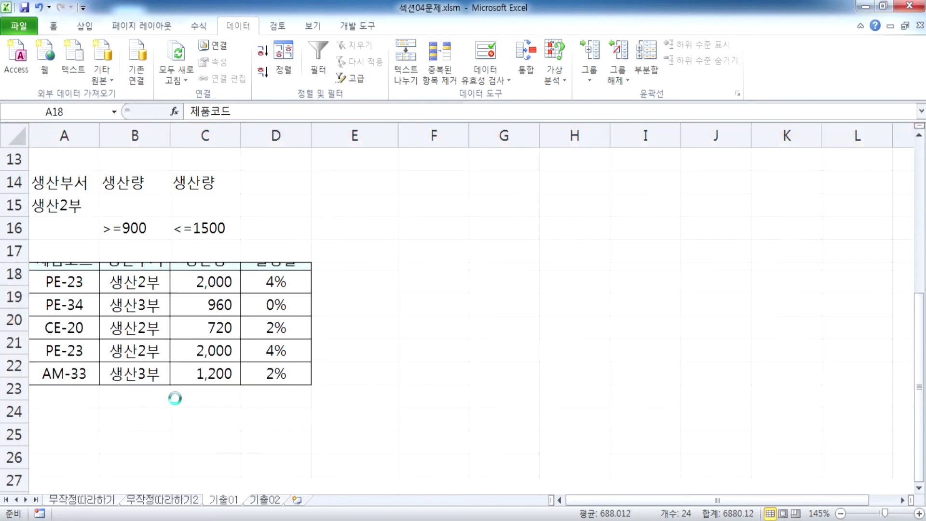
{"action": "left_click", "coordinate": [166, 317]}
Undo the deletion of rows 18 to 23 and return to the source table
{"action": "scroll", "coordinate": [153, 320], "scroll_direction": "up", "scroll_amount": 3}
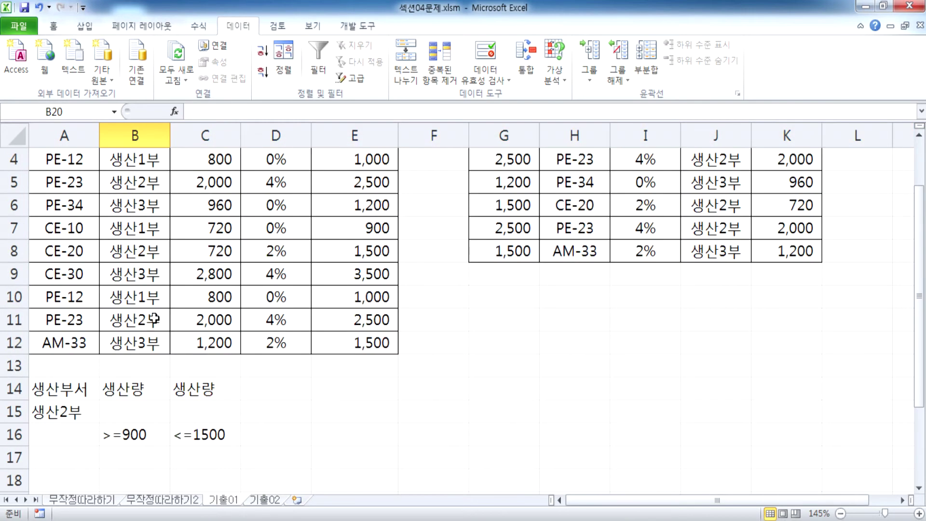
{"action": "scroll", "coordinate": [153, 318], "scroll_direction": "up", "scroll_amount": 1}
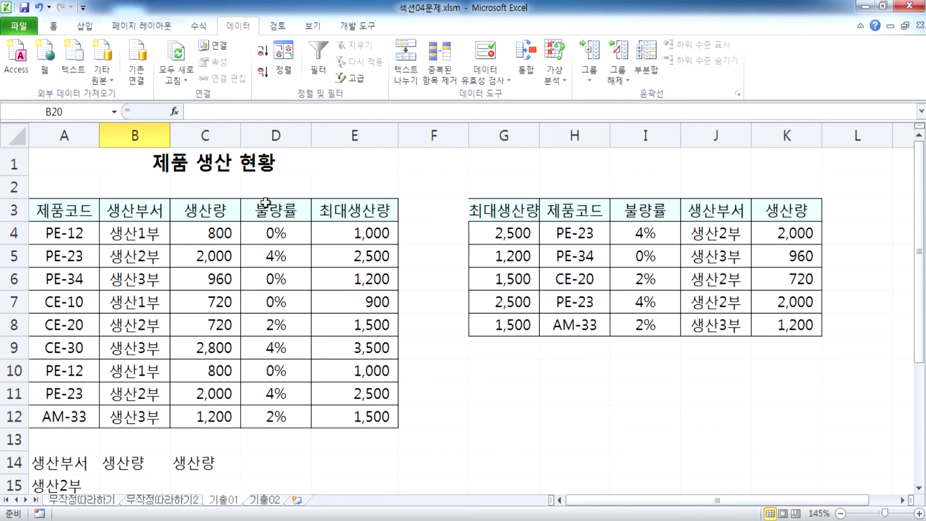
{"action": "scroll", "coordinate": [128, 378], "scroll_direction": "down", "scroll_amount": 4}
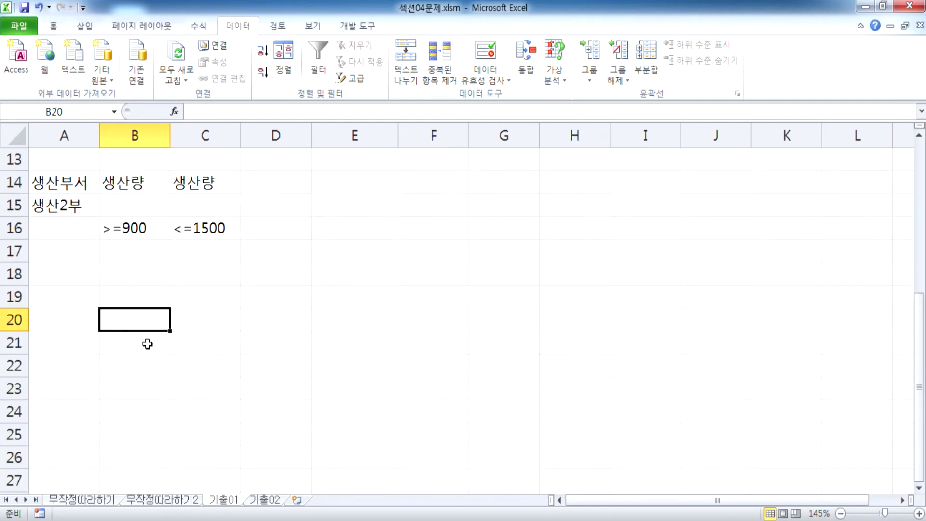
{"action": "key", "text": "ctrl+z"}
{"action": "scroll", "coordinate": [198, 291], "scroll_direction": "up", "scroll_amount": 3}
{"action": "left_click", "coordinate": [191, 294]}
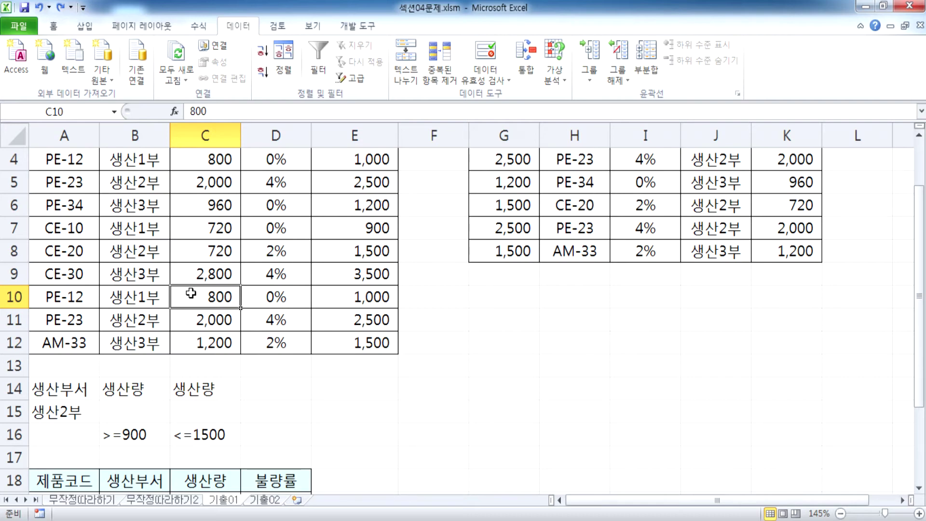
{"action": "scroll", "coordinate": [220, 284], "scroll_direction": "up", "scroll_amount": 1}
{"action": "left_click", "coordinate": [219, 282]}
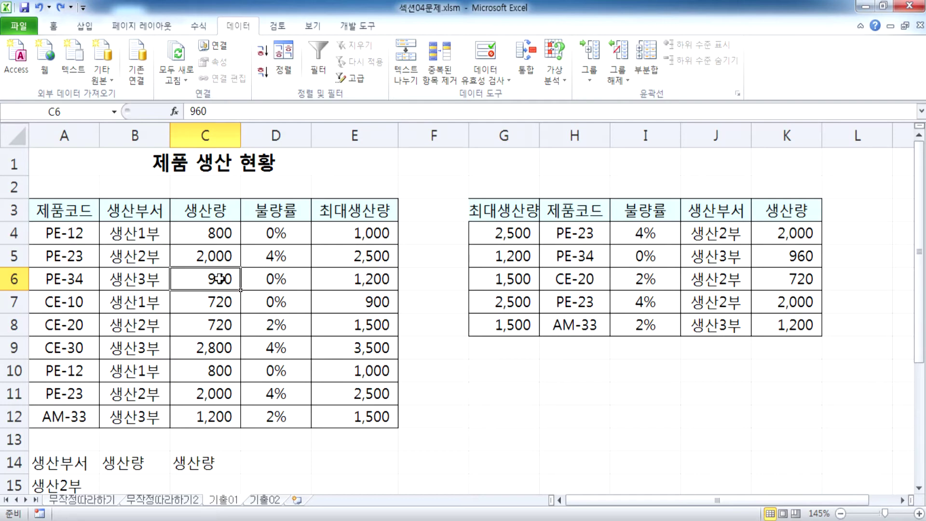
Switch to Notepad and write "DIAT 자격" on a new line below the filter notes
{"action": "key", "text": "alt+Tab"}
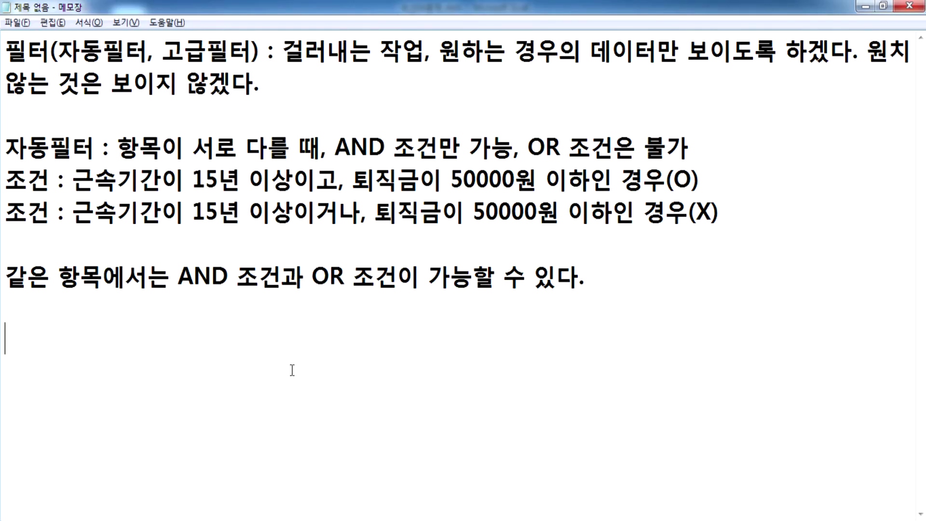
{"action": "type", "text": "ㅇ"}
{"action": "key", "text": "BackSpace"}
{"action": "type", "text": "di"}
{"action": "key", "text": "BackSpace"}
{"action": "key", "text": "BackSpace"}
{"action": "type", "text": "DIAT "}
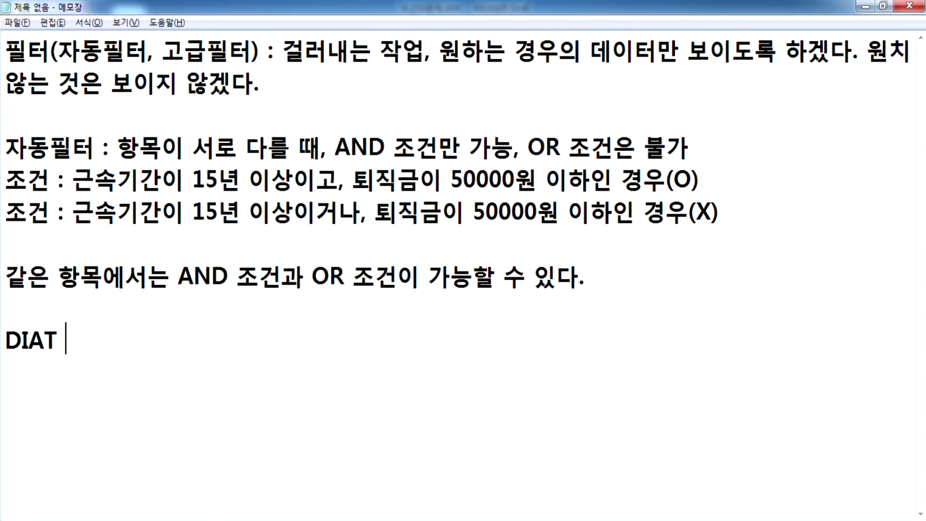
{"action": "type", "text": "ㅈㅏ격"}
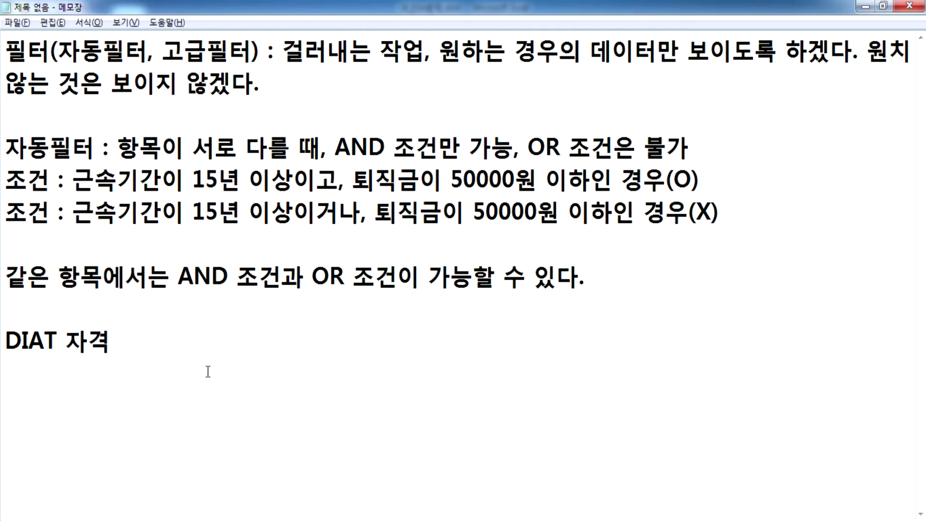
Add blank lines at the end of the notes and delete the text "DIAT 자격"
{"action": "key", "text": "Return"}
{"action": "key", "text": "Return"}
{"action": "key", "text": "Return"}
{"action": "key", "text": "Return"}
{"action": "key", "text": "Return"}
{"action": "key", "text": "Return"}
{"action": "key", "text": "Return"}
{"action": "left_click", "coordinate": [11, 270]}
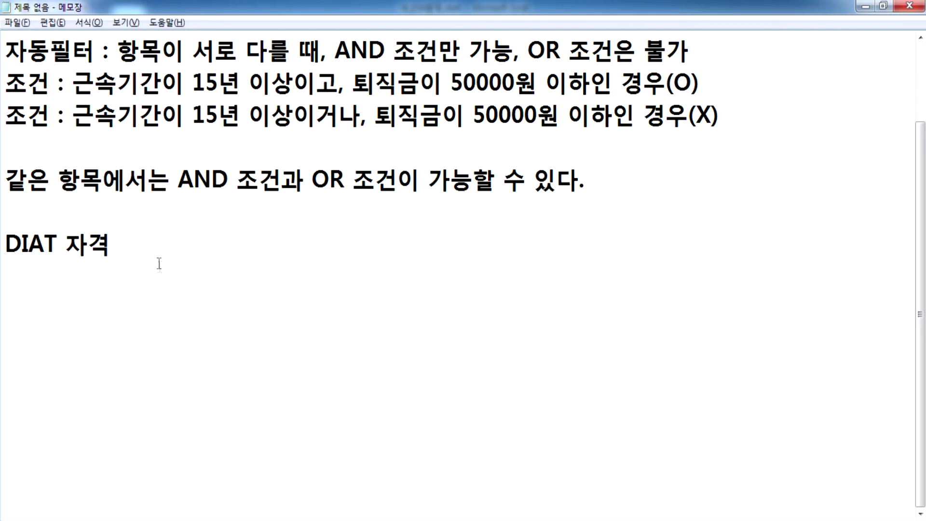
{"action": "left_click_drag", "start_coordinate": [159, 264], "coordinate": [40, 248]}
{"action": "key", "text": "Delete"}
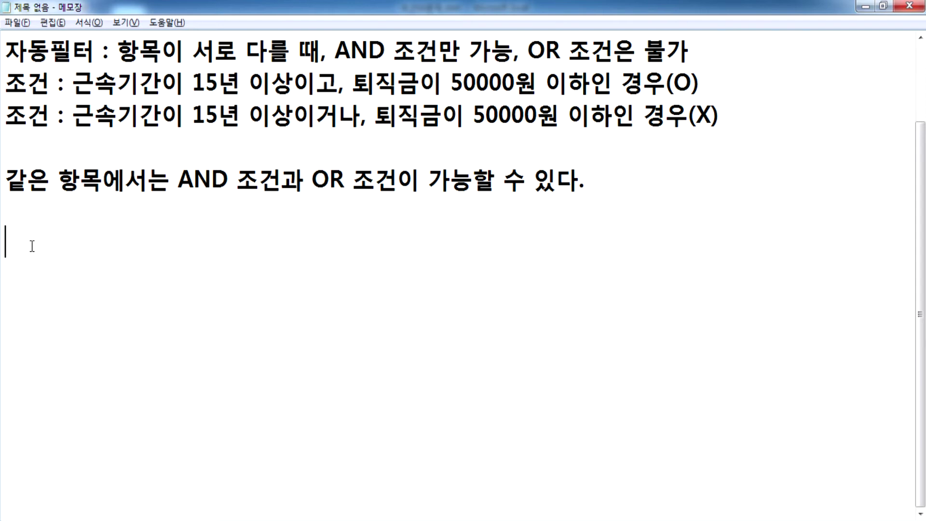
Switch back to Excel and open the 기출02 sheet
{"action": "key", "text": "alt+Tab"}
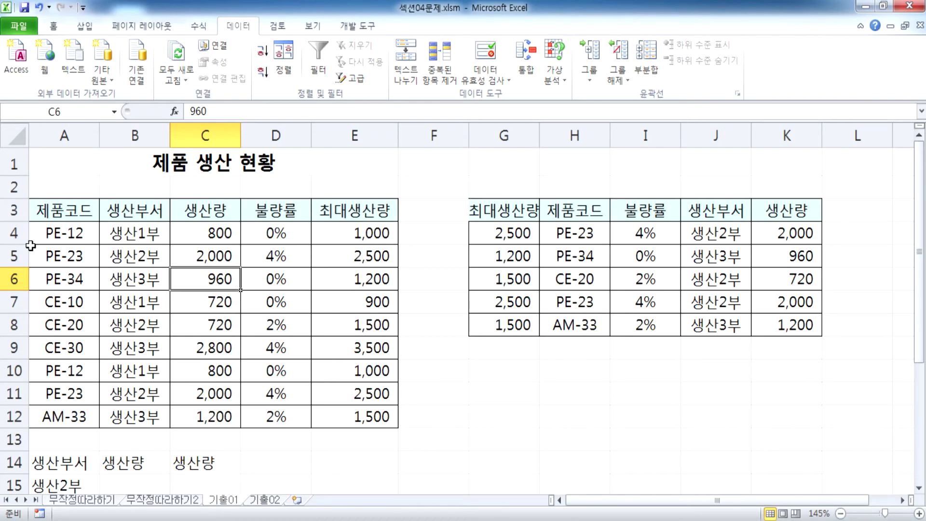
{"action": "left_click", "coordinate": [270, 500]}
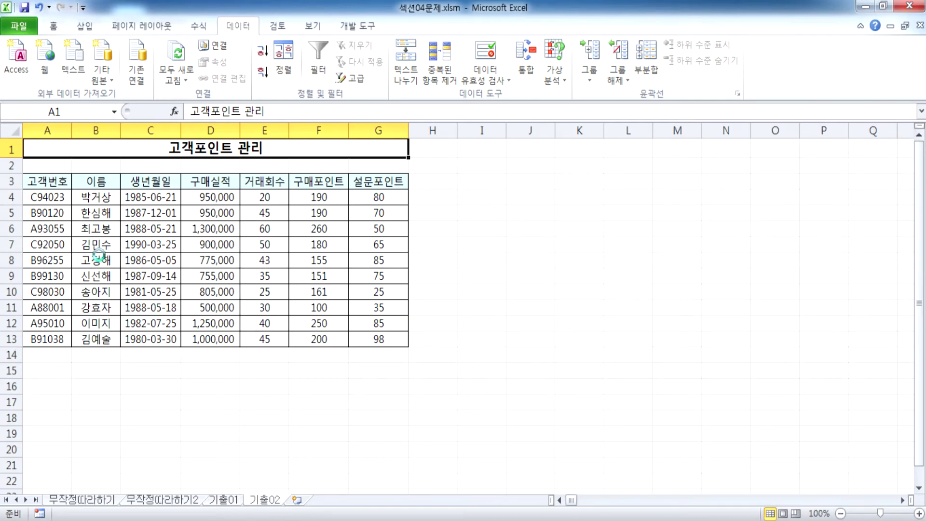
{"action": "scroll", "coordinate": [100, 257], "scroll_direction": "up", "scroll_amount": 1, "text": "ctrl"}
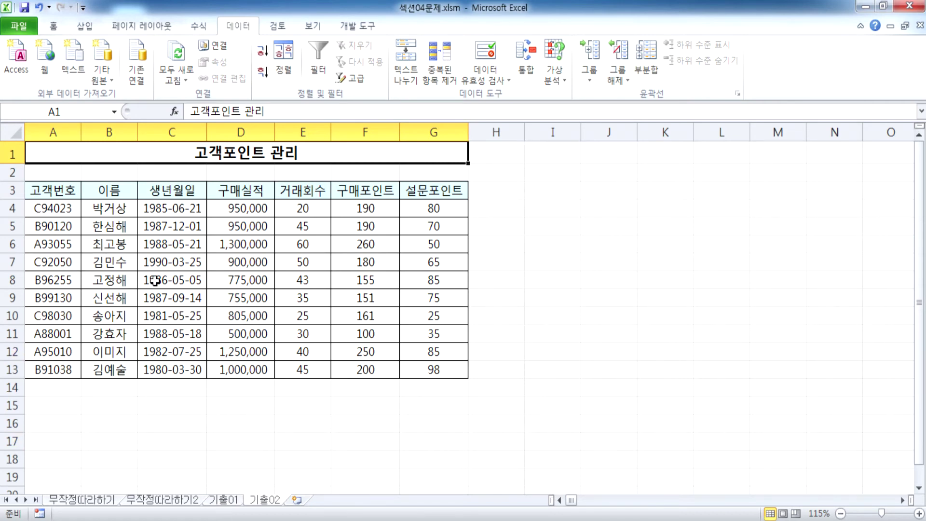
Turn on AutoFilter for the 고객포인트 관리 table, and open and dismiss the custom date filter for 생년월일
{"action": "left_click", "coordinate": [155, 208]}
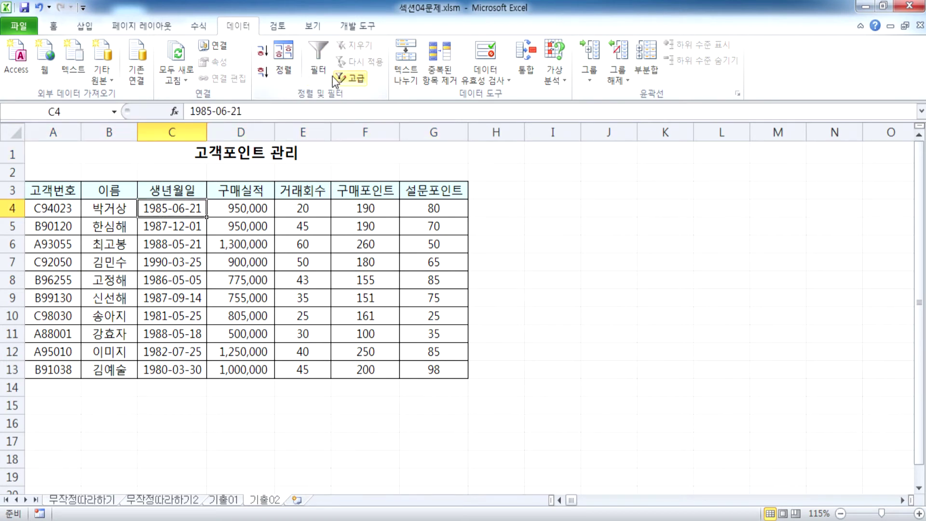
{"action": "left_click", "coordinate": [316, 57]}
{"action": "left_click", "coordinate": [201, 193]}
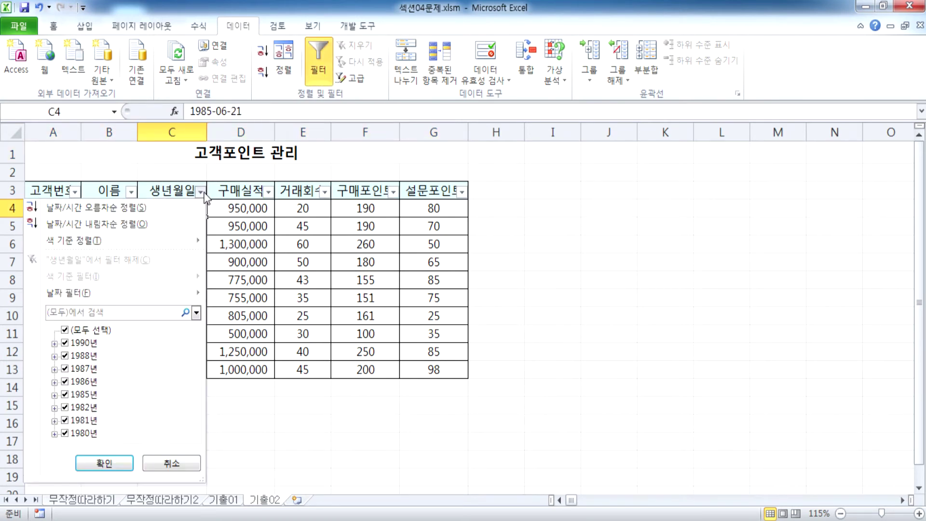
{"action": "mouse_move", "coordinate": [126, 296]}
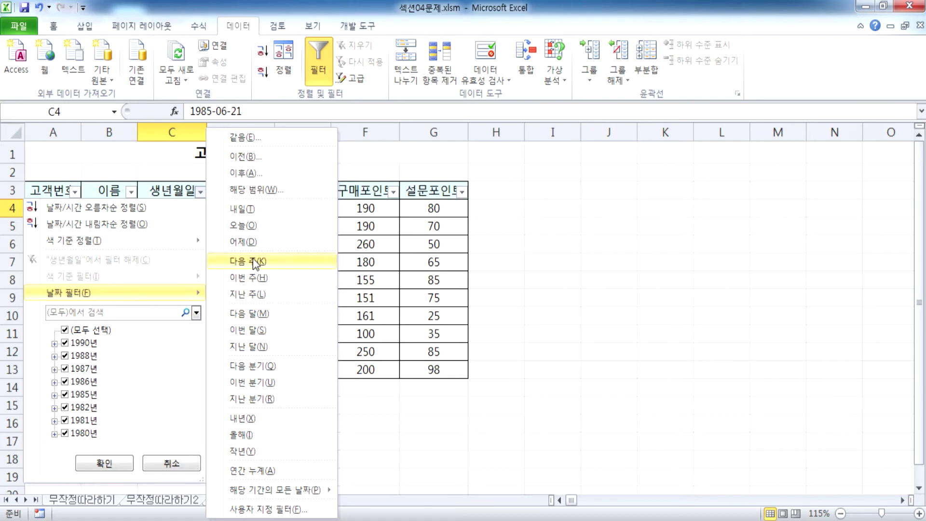
{"action": "left_click", "coordinate": [262, 510]}
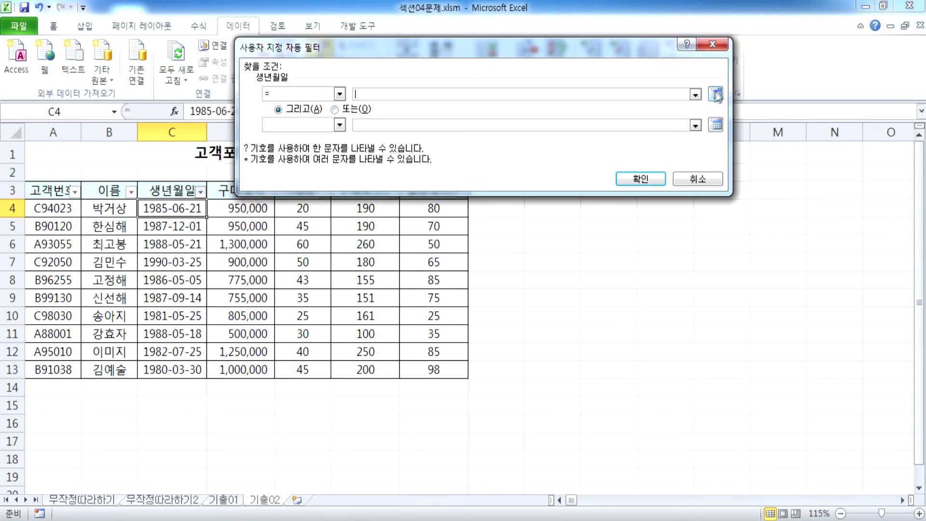
{"action": "left_click", "coordinate": [697, 179]}
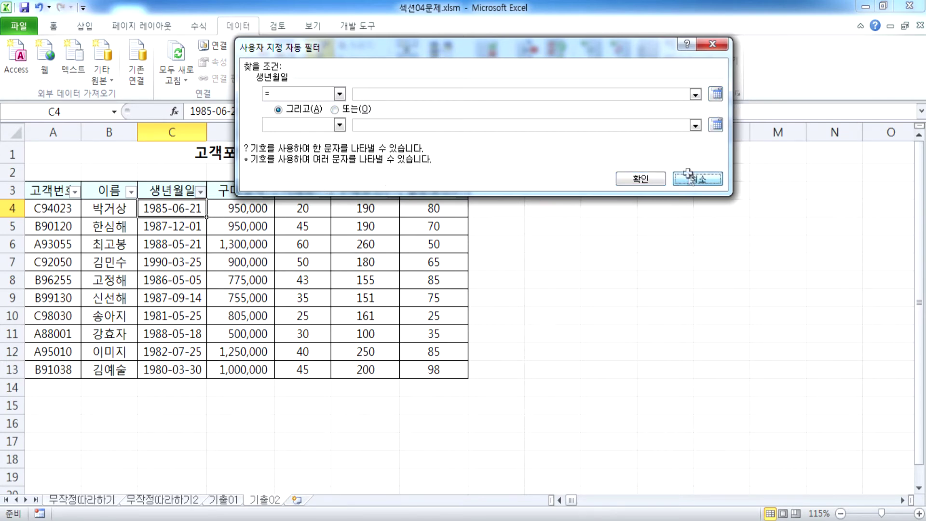
Review the date filter options for 생년월일 and turn off AutoFilter
{"action": "left_click", "coordinate": [200, 192]}
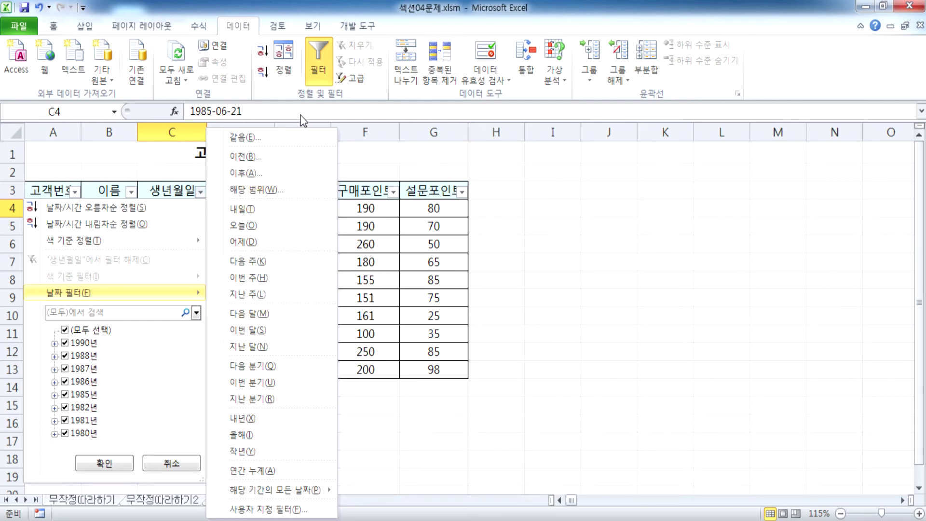
{"action": "left_click", "coordinate": [324, 70]}
{"action": "left_click", "coordinate": [324, 70]}
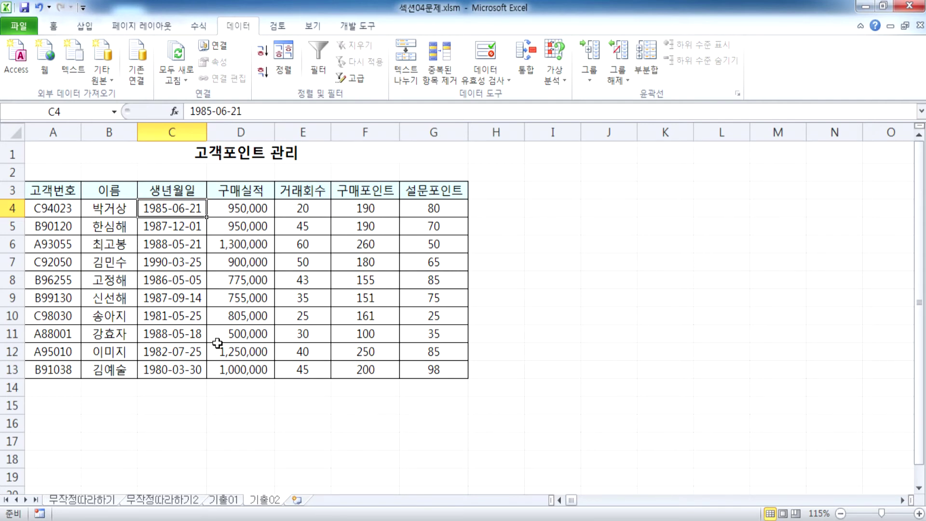
Enter the condition text "5월이 생일인 사람" in A15 below the table
{"action": "scroll", "coordinate": [217, 343], "scroll_direction": "down", "scroll_amount": 2}
{"action": "left_click", "coordinate": [44, 293]}
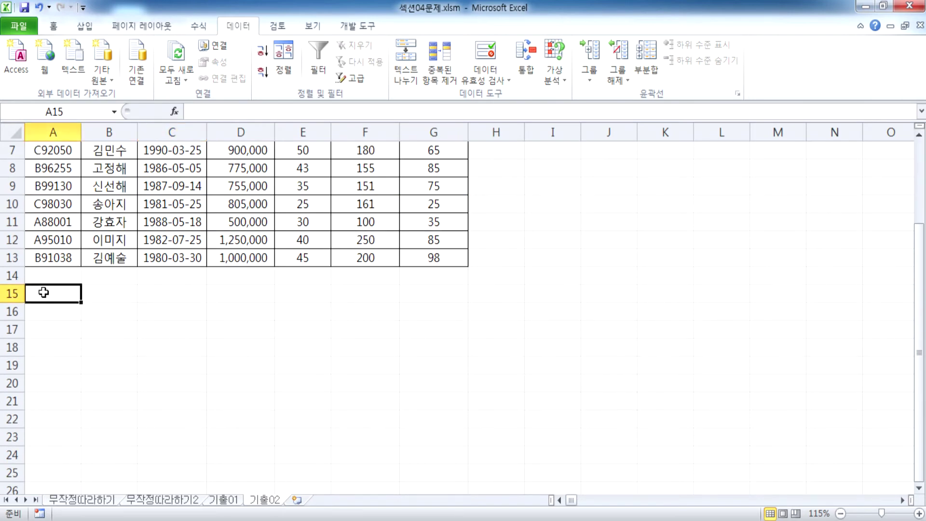
{"action": "left_click_drag", "start_coordinate": [43, 292], "coordinate": [223, 338]}
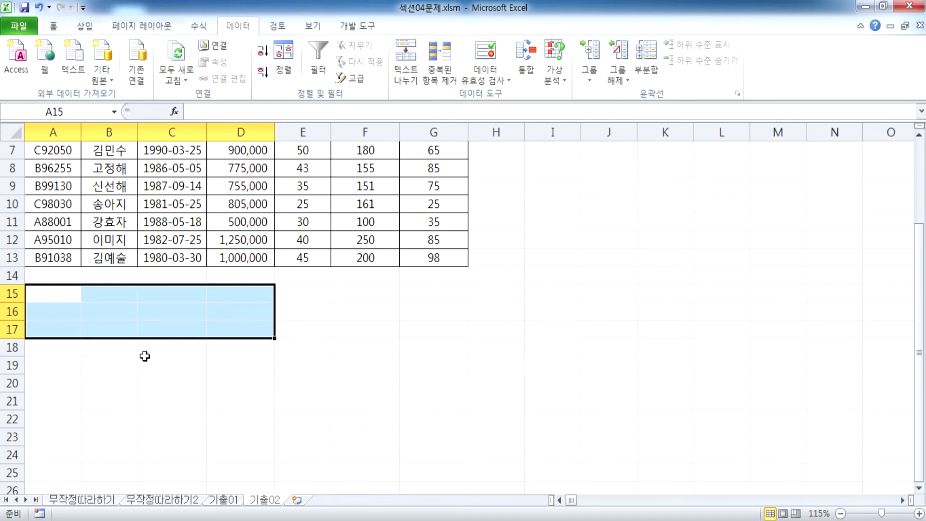
{"action": "type", "text": "5월이"}
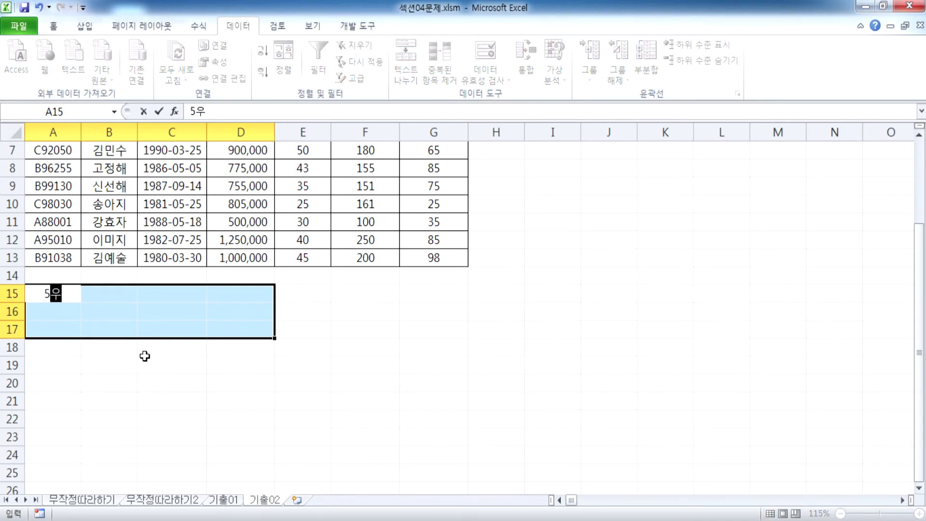
{"action": "type", "text": " 생일"}
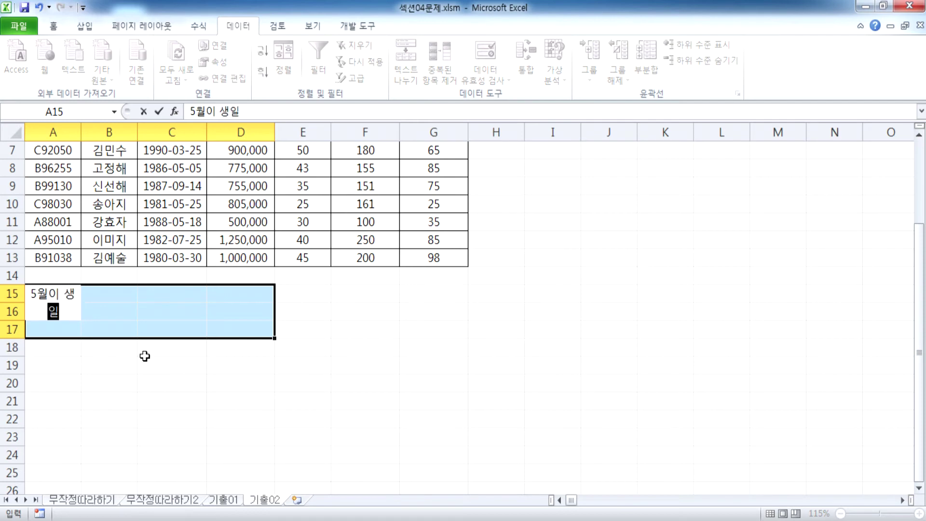
{"action": "type", "text": "인 사람"}
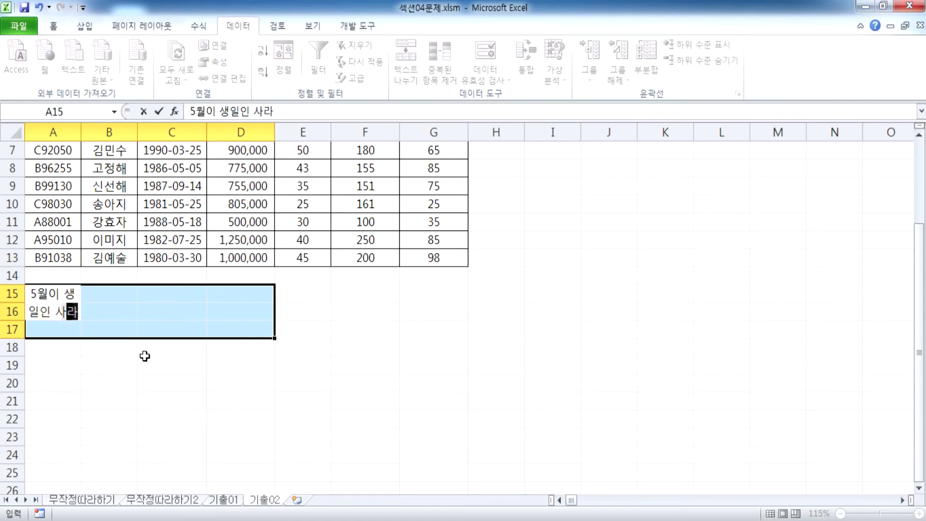
{"action": "key", "text": "Return"}
Clear the condition text from A15
{"action": "left_click", "coordinate": [57, 292]}
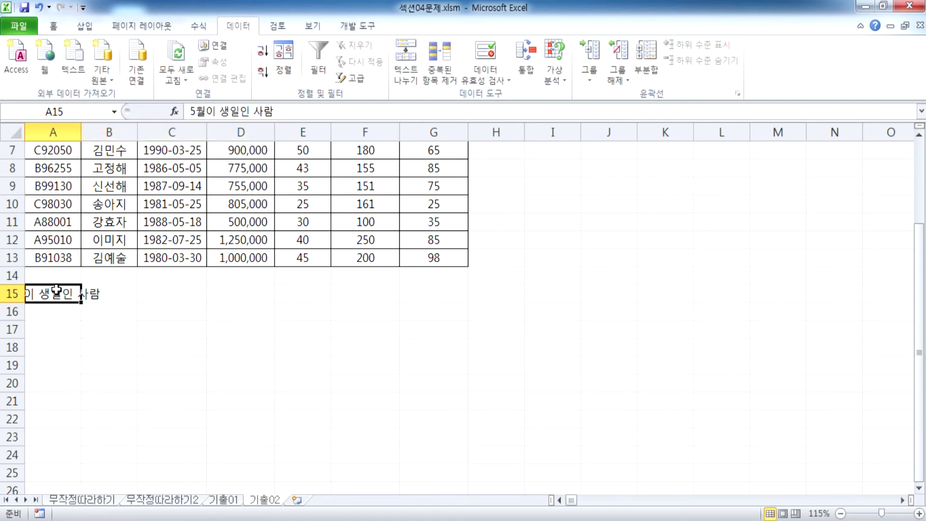
{"action": "key", "text": "F2"}
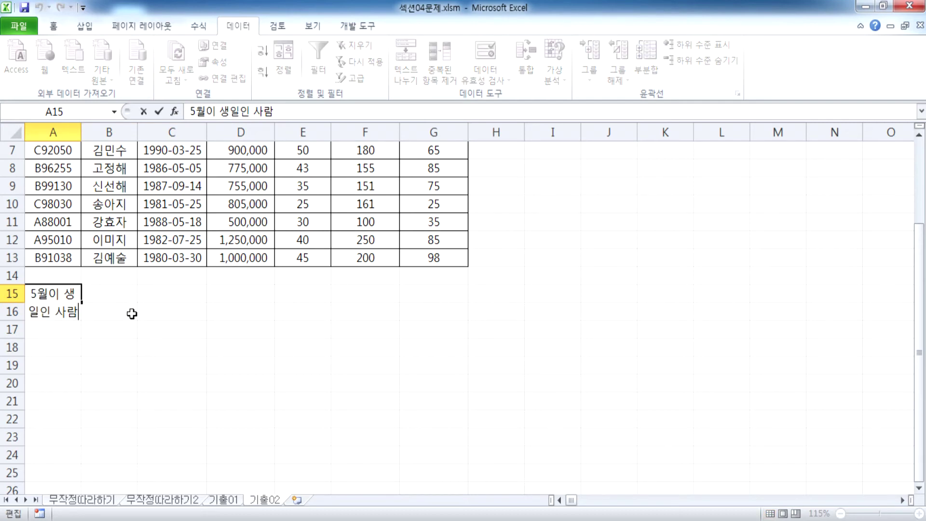
{"action": "key", "text": "Escape"}
{"action": "key", "text": "Delete"}
{"action": "scroll", "coordinate": [116, 318], "scroll_direction": "up", "scroll_amount": 2}
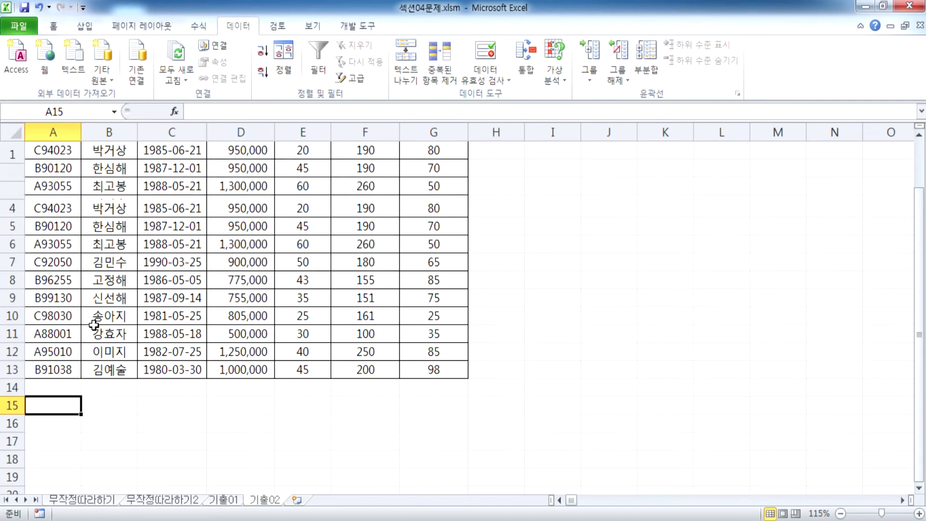
Enter the criteria header 생년월일 in A15, matching the birth date column header in C3
{"action": "left_click", "coordinate": [187, 191]}
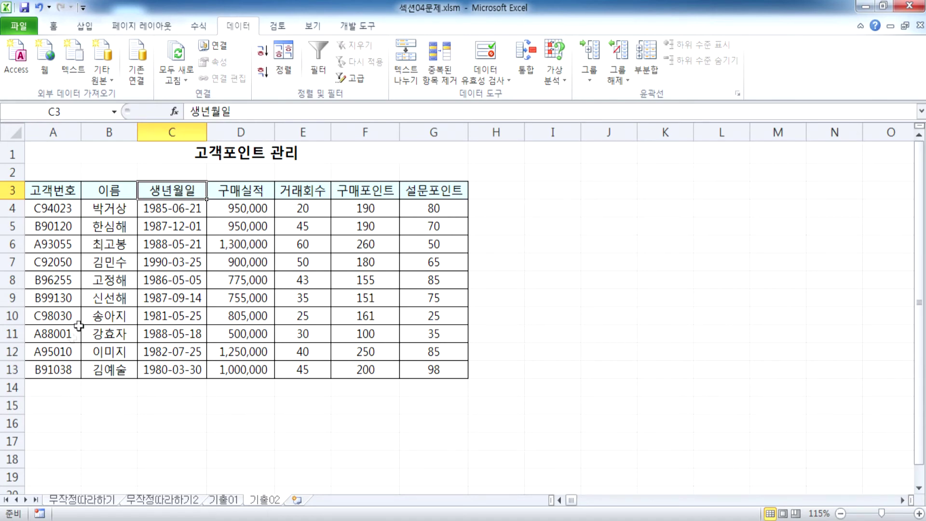
{"action": "left_click", "coordinate": [45, 407]}
{"action": "scroll", "coordinate": [46, 408], "scroll_direction": "up", "scroll_amount": 5, "text": "ctrl"}
{"action": "scroll", "coordinate": [72, 378], "scroll_direction": "down", "scroll_amount": 2}
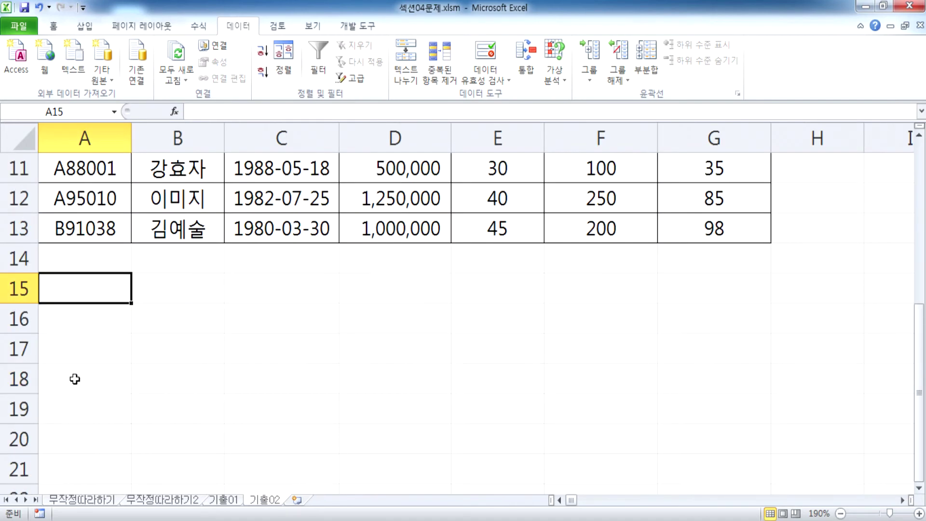
{"action": "scroll", "coordinate": [193, 242], "scroll_direction": "up", "scroll_amount": 3}
{"action": "scroll", "coordinate": [227, 301], "scroll_direction": "down", "scroll_amount": 6}
{"action": "scroll", "coordinate": [216, 303], "scroll_direction": "up", "scroll_amount": 2}
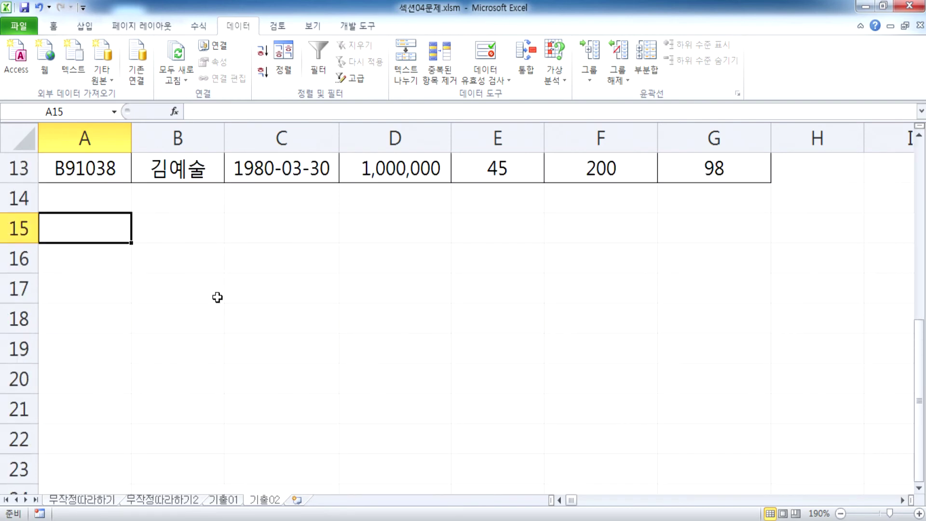
{"action": "type", "text": "생년월일"}
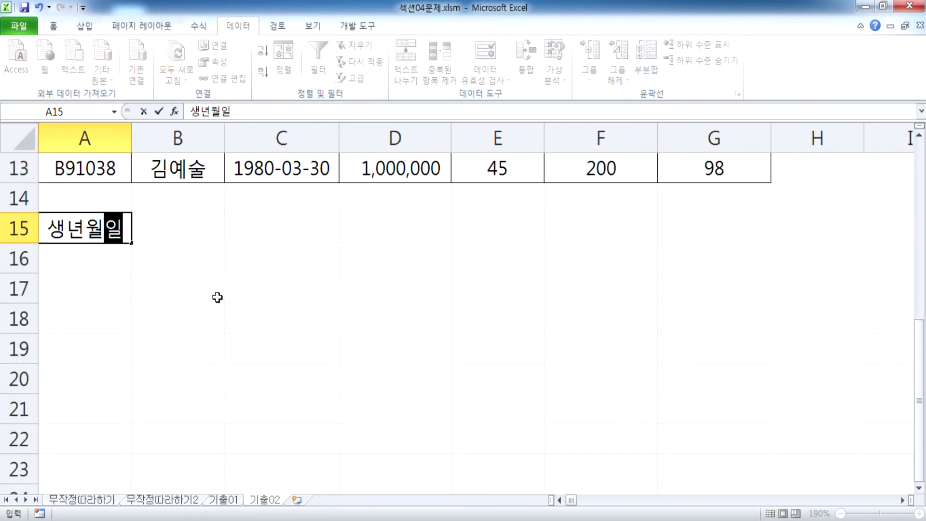
{"action": "key", "text": "Return"}
Try the entry "5월?" and the start of the formula =MONTH(C4 as the condition in A16
{"action": "type", "text": "5월?"}
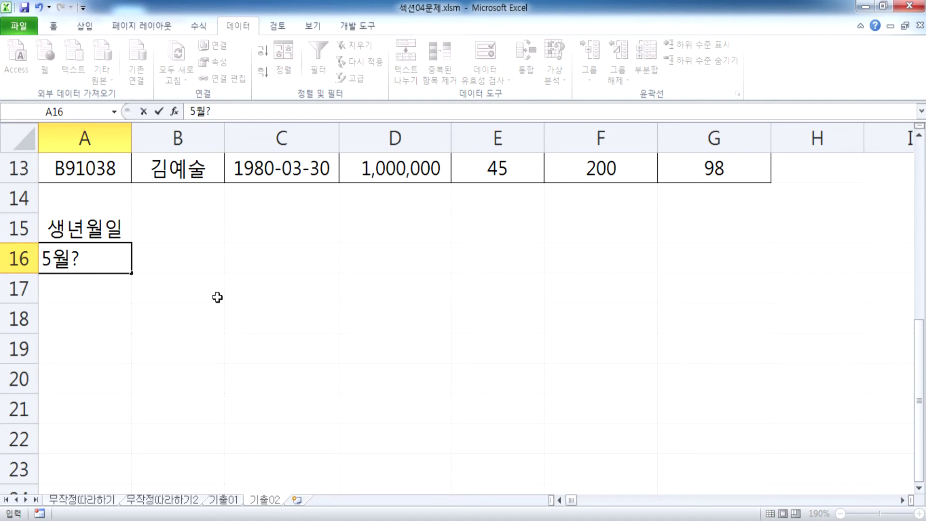
{"action": "key", "text": "Escape"}
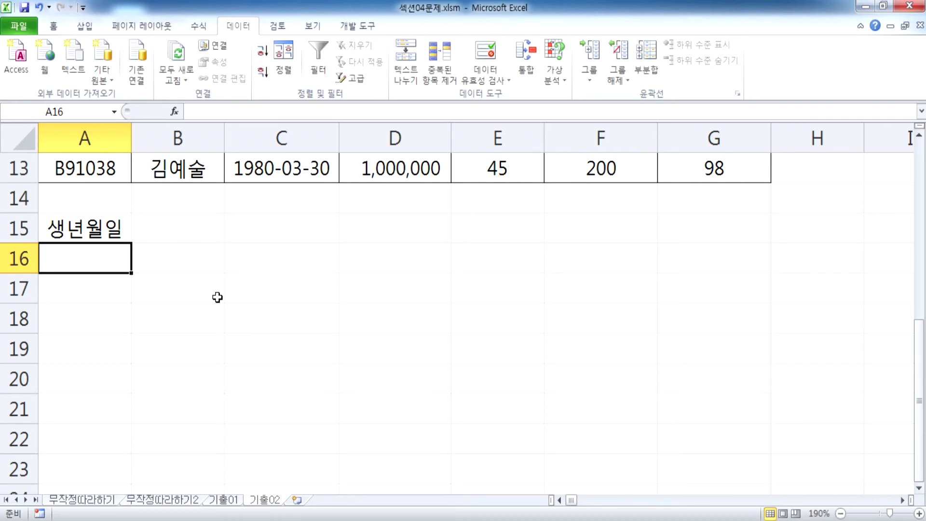
{"action": "type", "text": "=ㅡ"}
{"action": "key", "text": "BackSpace"}
{"action": "key", "text": "Hangul"}
{"action": "type", "text": "MONTH("}
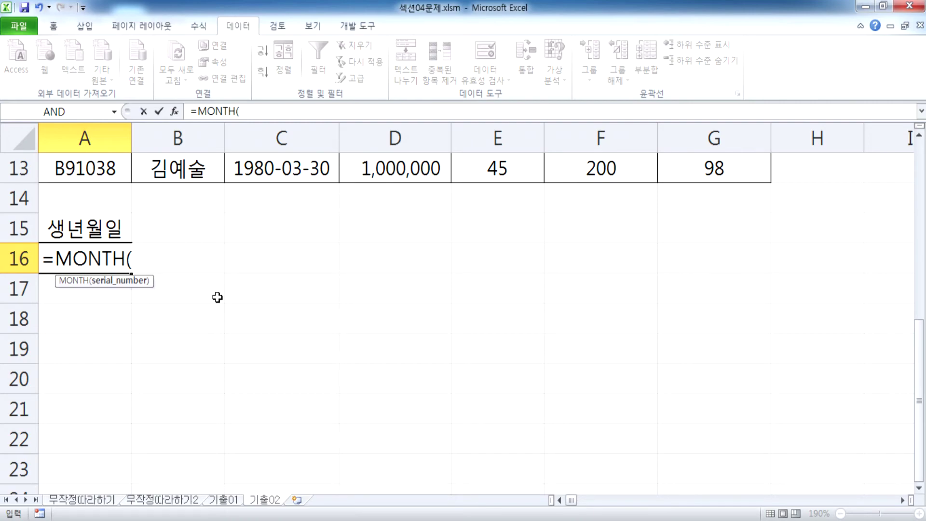
{"action": "scroll", "coordinate": [153, 305], "scroll_direction": "up", "scroll_amount": 4}
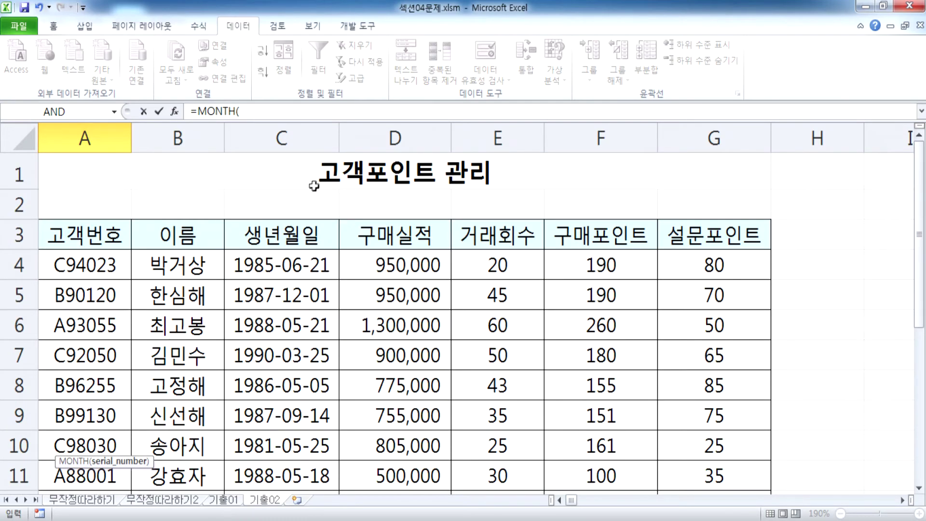
{"action": "left_click", "coordinate": [270, 264]}
{"action": "scroll", "coordinate": [382, 274], "scroll_direction": "down", "scroll_amount": 1}
{"action": "scroll", "coordinate": [381, 274], "scroll_direction": "down", "scroll_amount": 1}
{"action": "scroll", "coordinate": [381, 274], "scroll_direction": "up", "scroll_amount": 2}
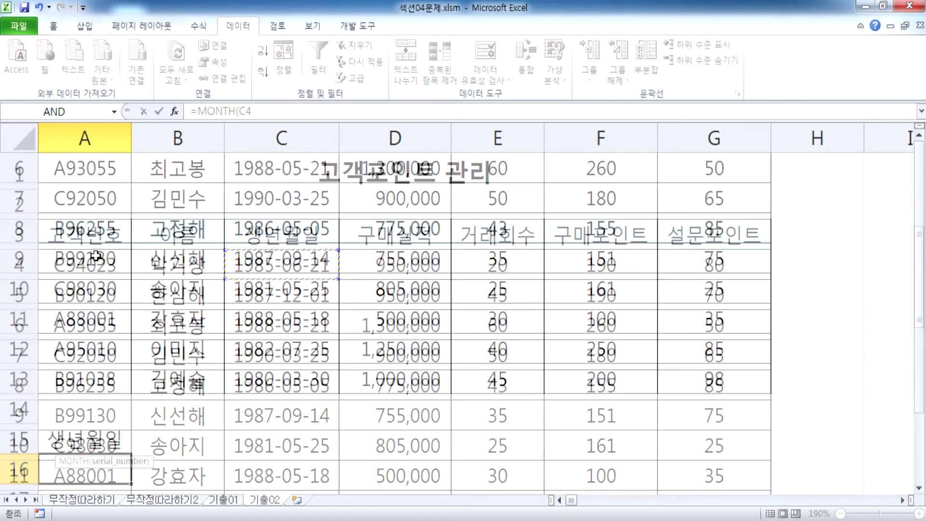
{"action": "key", "text": "Escape"}
{"action": "scroll", "coordinate": [87, 260], "scroll_direction": "up", "scroll_amount": 2}
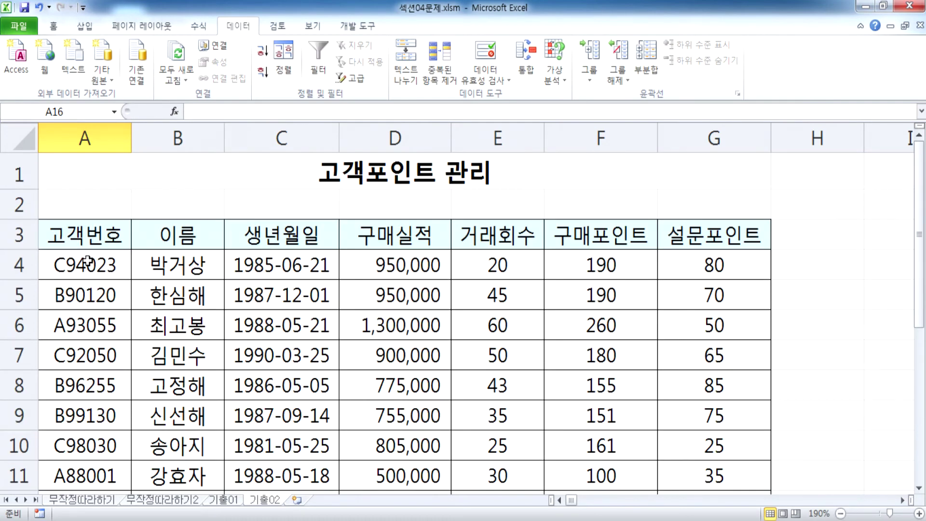
{"action": "left_click_drag", "start_coordinate": [86, 266], "coordinate": [703, 432]}
{"action": "scroll", "coordinate": [289, 264], "scroll_direction": "up", "scroll_amount": 1}
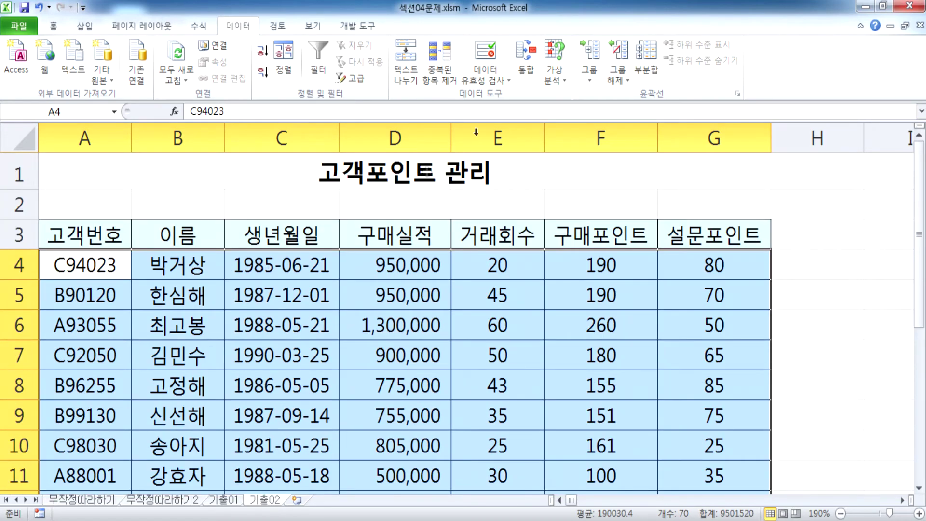
{"action": "left_click", "coordinate": [53, 26]}
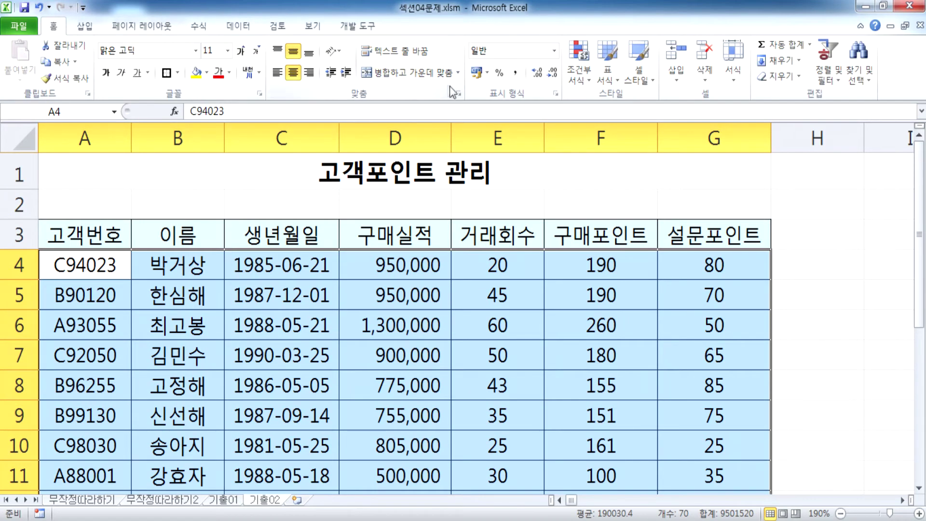
{"action": "left_click", "coordinate": [579, 74]}
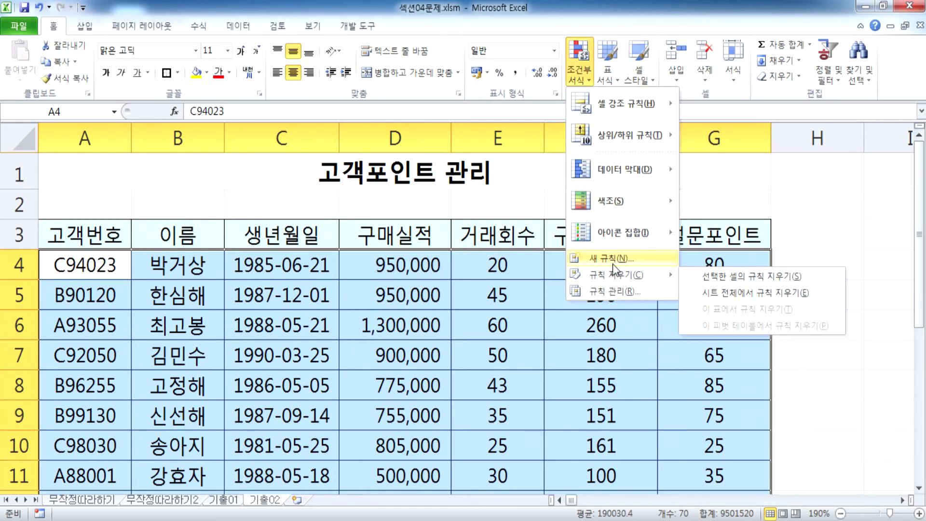
{"action": "left_click", "coordinate": [613, 264]}
{"action": "left_click", "coordinate": [368, 104]}
{"action": "left_click", "coordinate": [368, 161]}
{"action": "left_click_drag", "start_coordinate": [367, 6], "coordinate": [469, 14]}
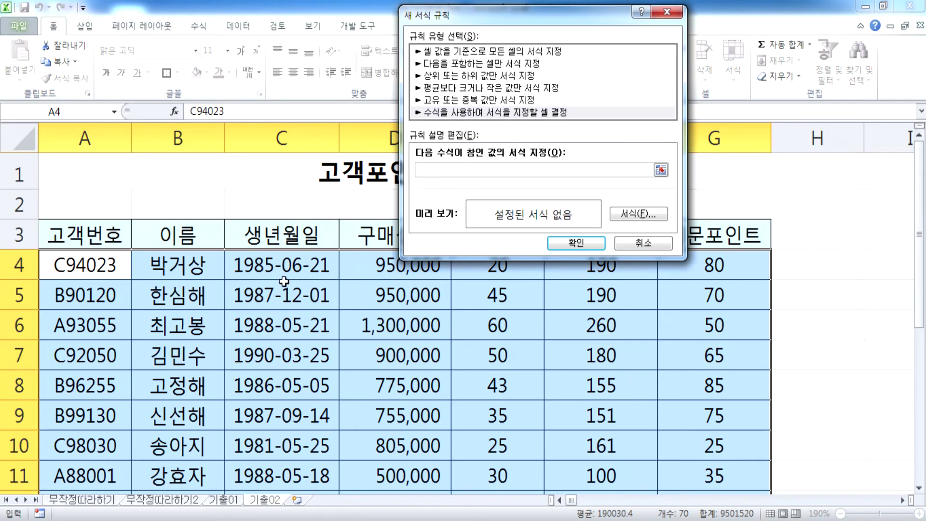
{"action": "left_click", "coordinate": [274, 270]}
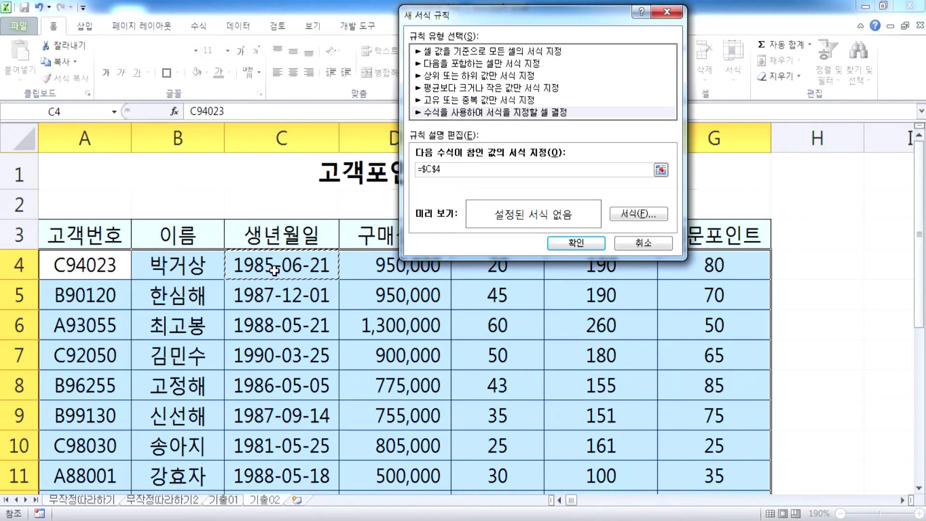
{"action": "key", "text": "Escape"}
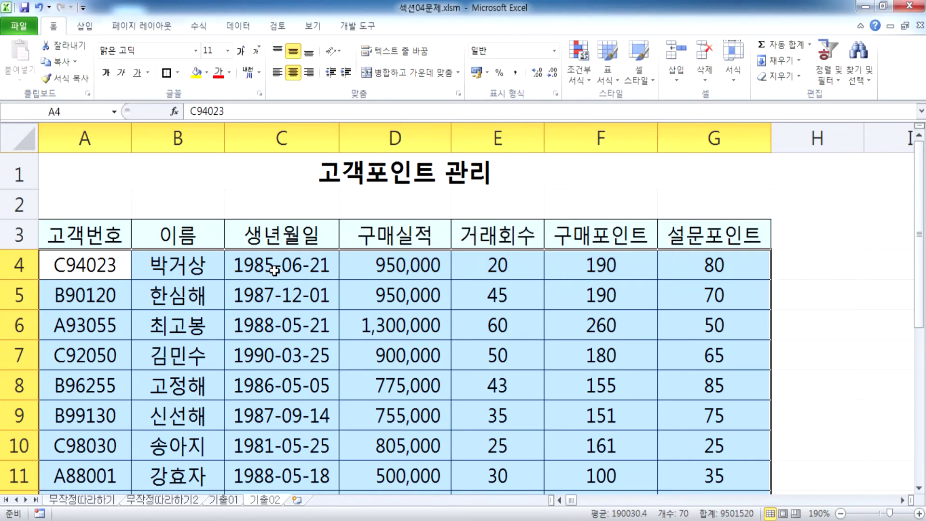
Enter the condition formula =MONTH(C4)=5 in A16, under the 생년월일 criteria header
{"action": "left_click", "coordinate": [260, 268]}
{"action": "scroll", "coordinate": [251, 299], "scroll_direction": "down", "scroll_amount": 1}
{"action": "scroll", "coordinate": [248, 313], "scroll_direction": "down", "scroll_amount": 1}
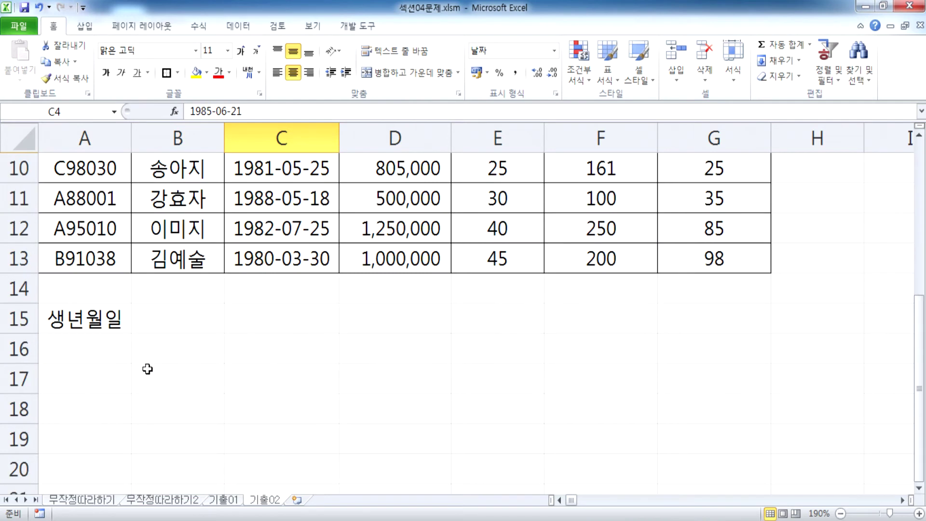
{"action": "left_click", "coordinate": [96, 344]}
{"action": "type", "text": "=M"}
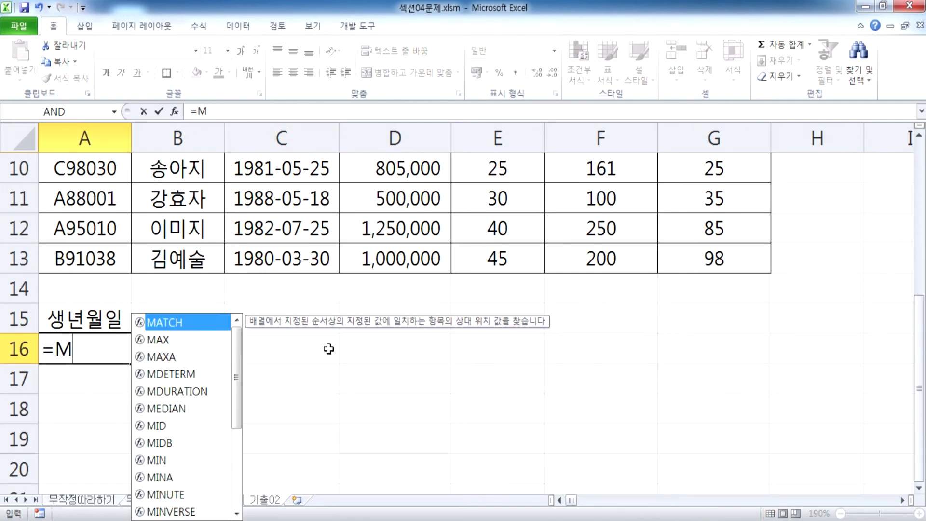
{"action": "type", "text": "ONTH("}
{"action": "scroll", "coordinate": [338, 338], "scroll_direction": "up", "scroll_amount": 3}
{"action": "left_click_drag", "start_coordinate": [296, 266], "coordinate": [268, 265]}
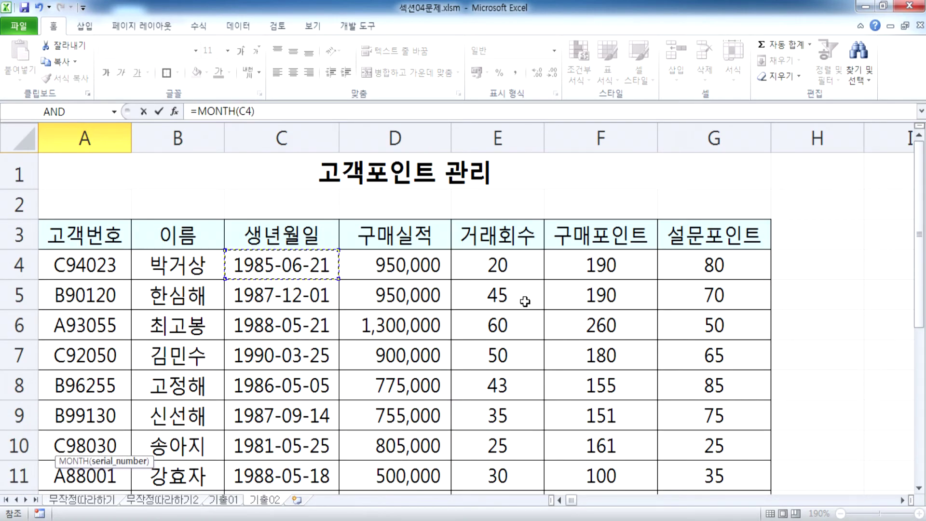
{"action": "type", "text": ")=5"}
{"action": "scroll", "coordinate": [323, 357], "scroll_direction": "down", "scroll_amount": 3}
{"action": "scroll", "coordinate": [323, 357], "scroll_direction": "up", "scroll_amount": 1}
{"action": "scroll", "coordinate": [323, 357], "scroll_direction": "up", "scroll_amount": 2}
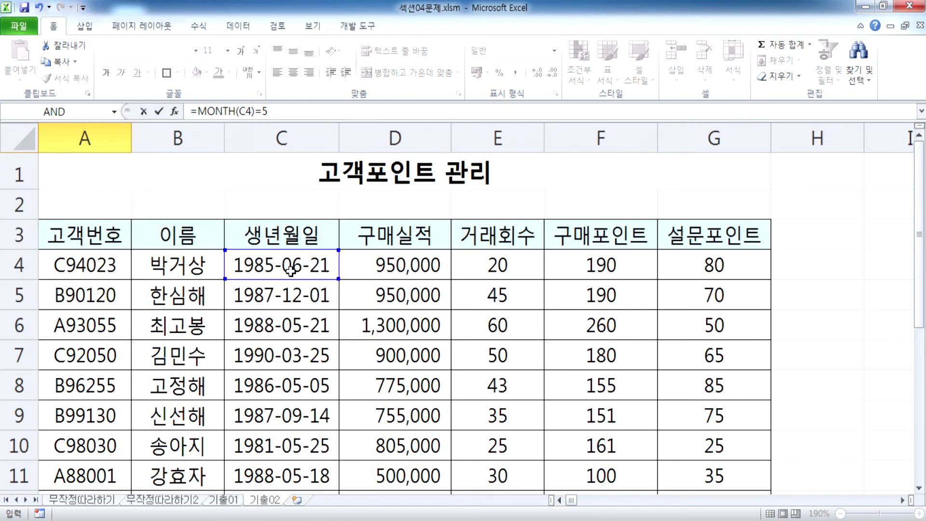
{"action": "scroll", "coordinate": [290, 270], "scroll_direction": "down", "scroll_amount": 3}
{"action": "key", "text": "Return"}
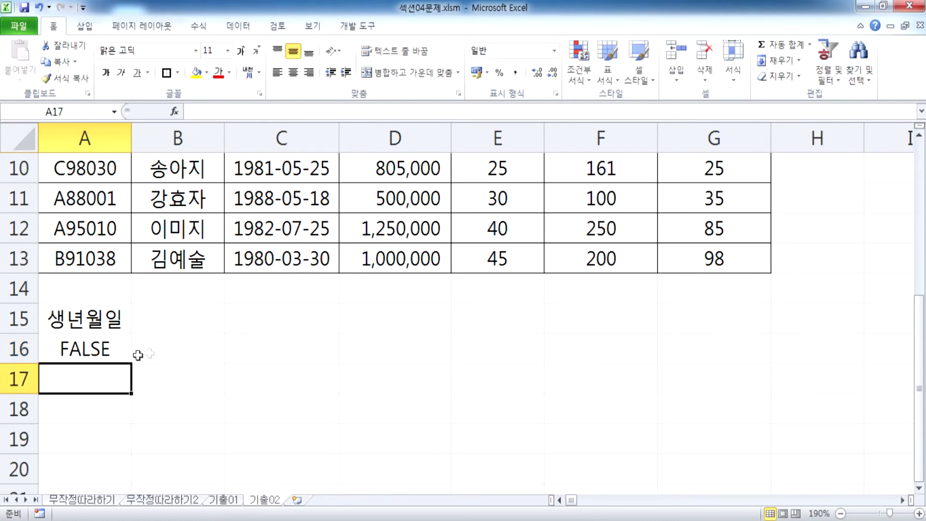
Change the month compared in the A16 formula to 6 and check it against the birth date in C4
{"action": "left_click", "coordinate": [89, 350]}
{"action": "double_click", "coordinate": [101, 343]}
{"action": "left_click_drag", "start_coordinate": [173, 348], "coordinate": [189, 349]}
{"action": "type", "text": "6"}
{"action": "key", "text": "Return"}
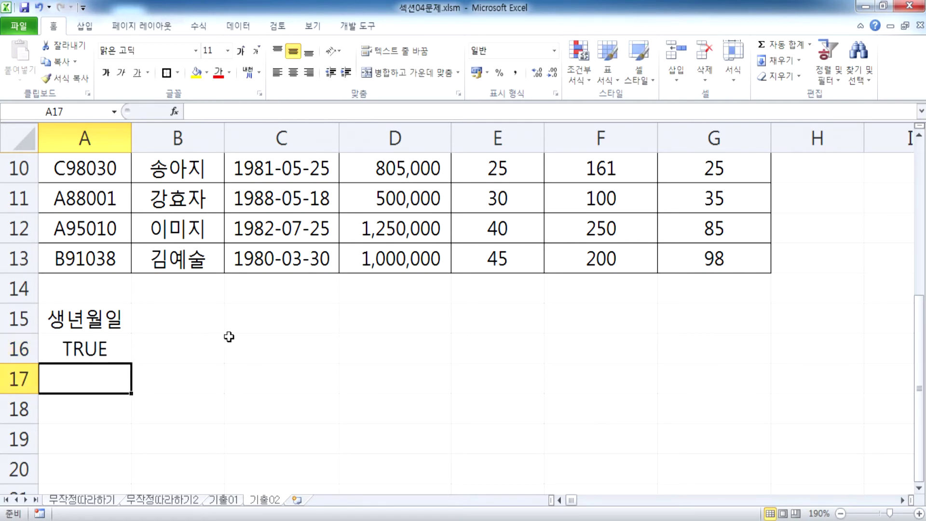
{"action": "scroll", "coordinate": [261, 299], "scroll_direction": "up", "scroll_amount": 3}
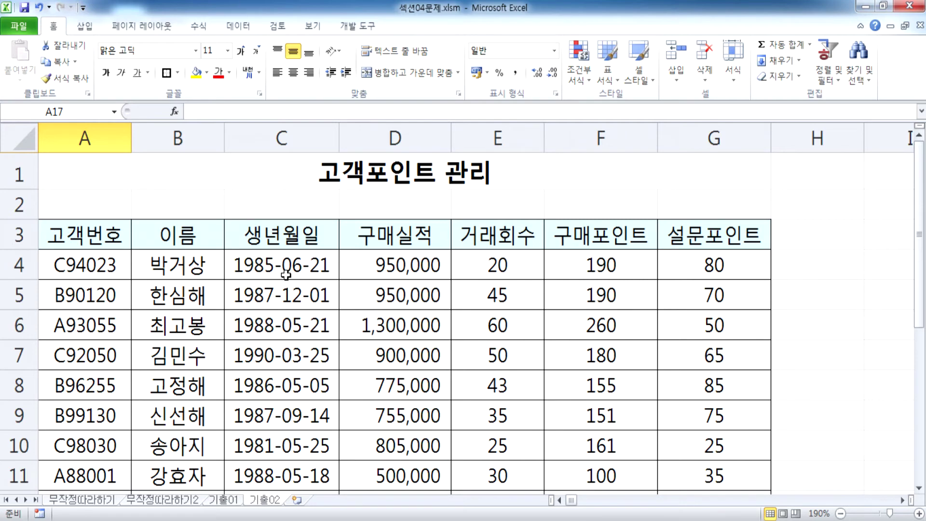
Set the month compared in the A16 formula back to 5
{"action": "scroll", "coordinate": [286, 275], "scroll_direction": "down", "scroll_amount": 3}
{"action": "double_click", "coordinate": [94, 343]}
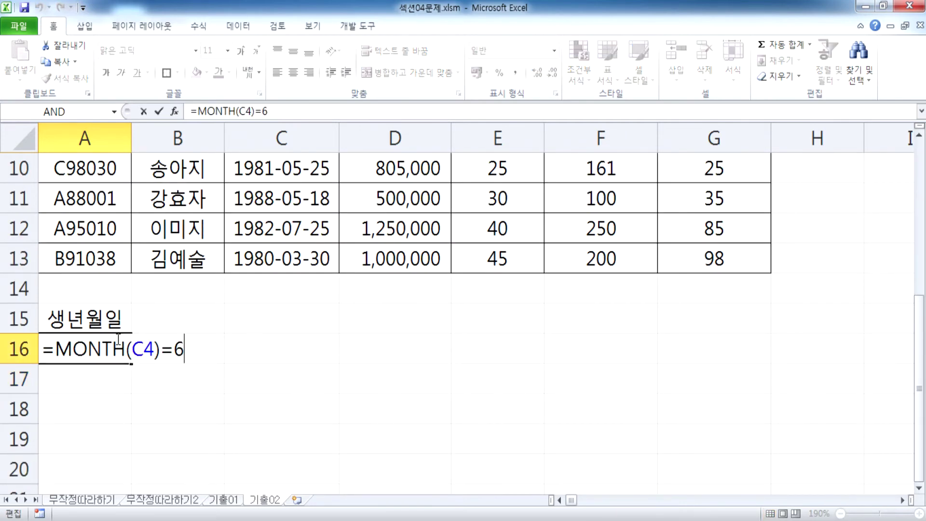
{"action": "left_click_drag", "start_coordinate": [173, 349], "coordinate": [201, 349]}
{"action": "type", "text": "5"}
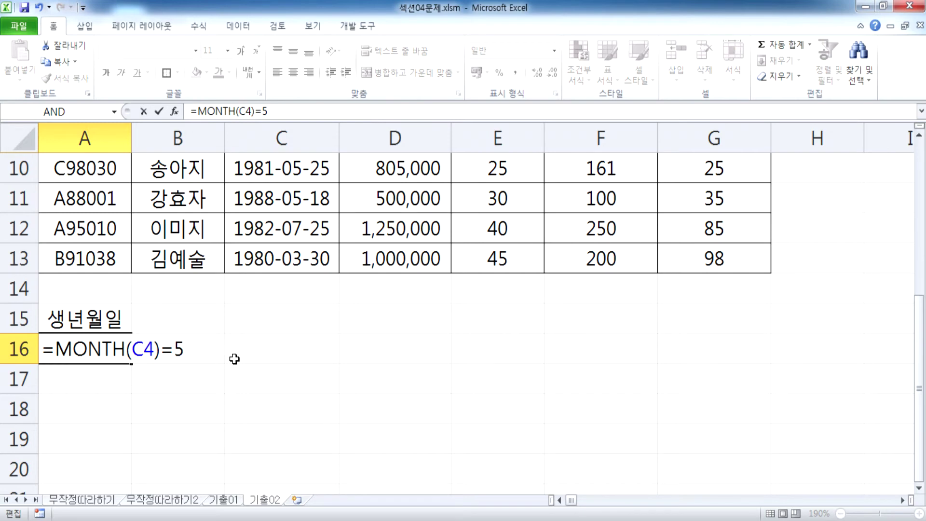
{"action": "key", "text": "Return"}
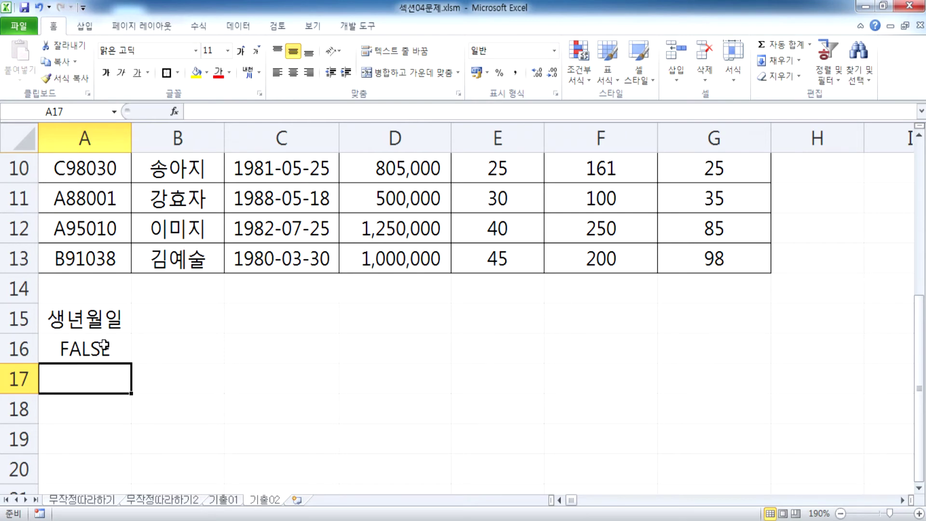
Copy the formula text =MONTH(C4)=5 from A16, switch to Notepad, and paste it below the existing notes
{"action": "scroll", "coordinate": [103, 346], "scroll_direction": "down", "scroll_amount": 1}
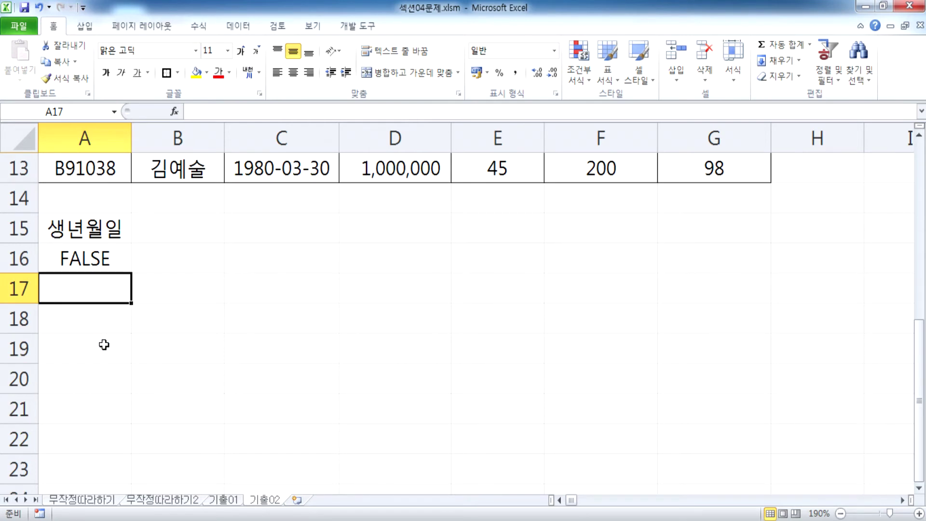
{"action": "left_click", "coordinate": [103, 259]}
{"action": "key", "text": "F2"}
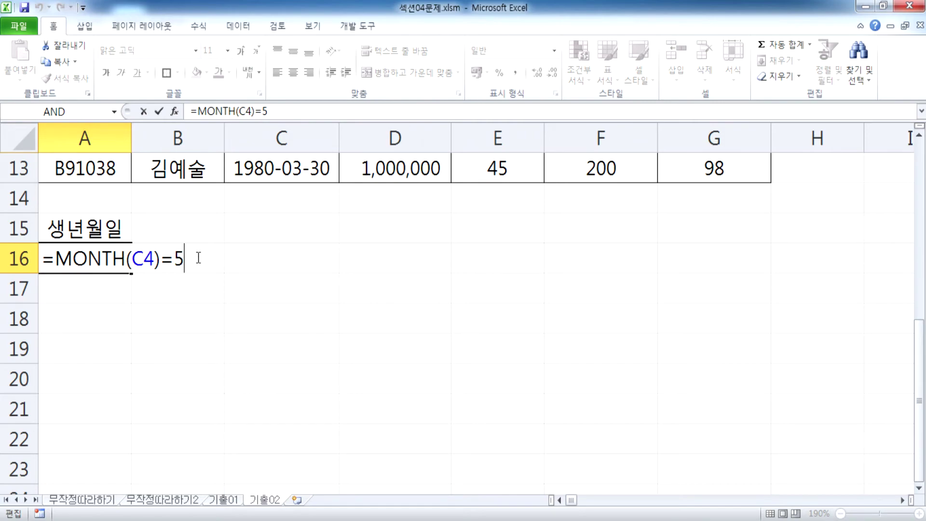
{"action": "left_click_drag", "start_coordinate": [196, 258], "coordinate": [41, 258]}
{"action": "key", "text": "ctrl+c"}
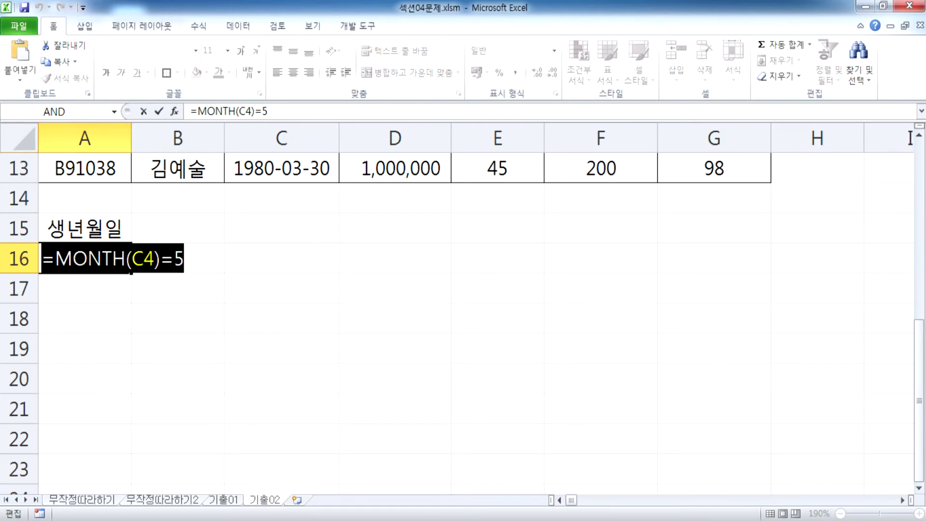
{"action": "key", "text": "alt+Tab"}
{"action": "key", "text": "ctrl+v"}
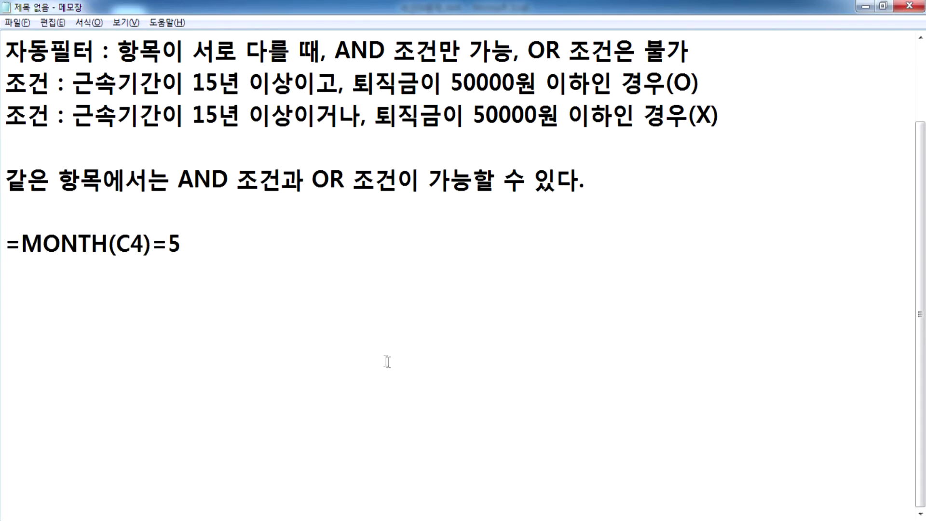
Write "결과가 맞으면 TRUE, 틀리면 FALSE" on a new line under the pasted formula
{"action": "key", "text": "Return"}
{"action": "type", "text": "결과가 맞으면 TR"}
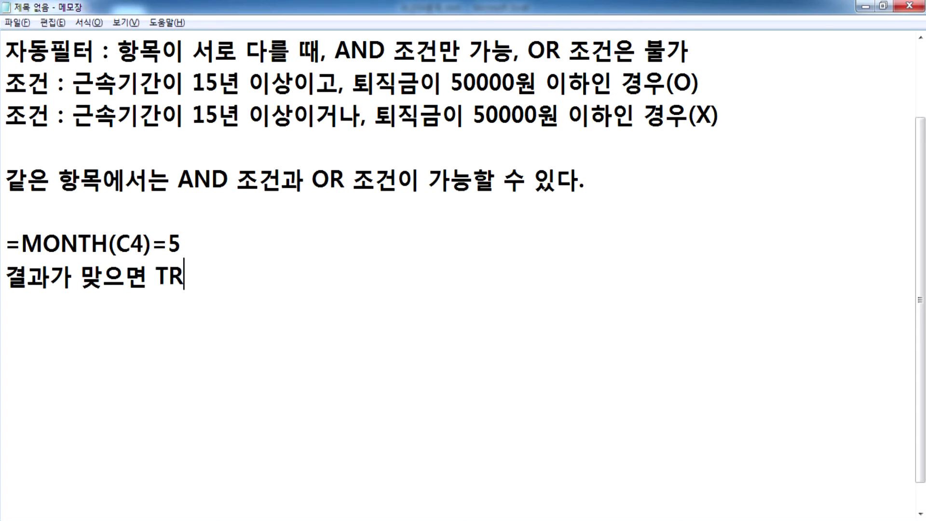
{"action": "type", "text": "UE, 틀리"}
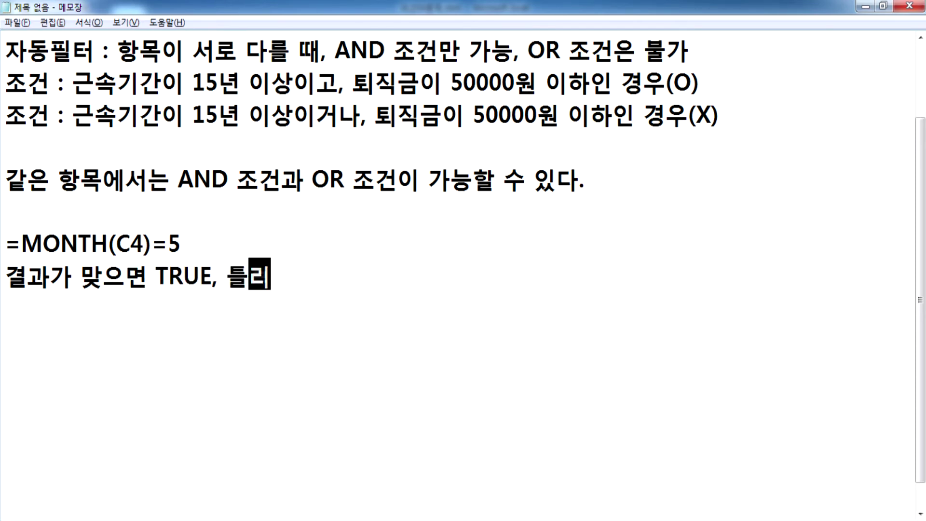
{"action": "type", "text": "면 FALSE"}
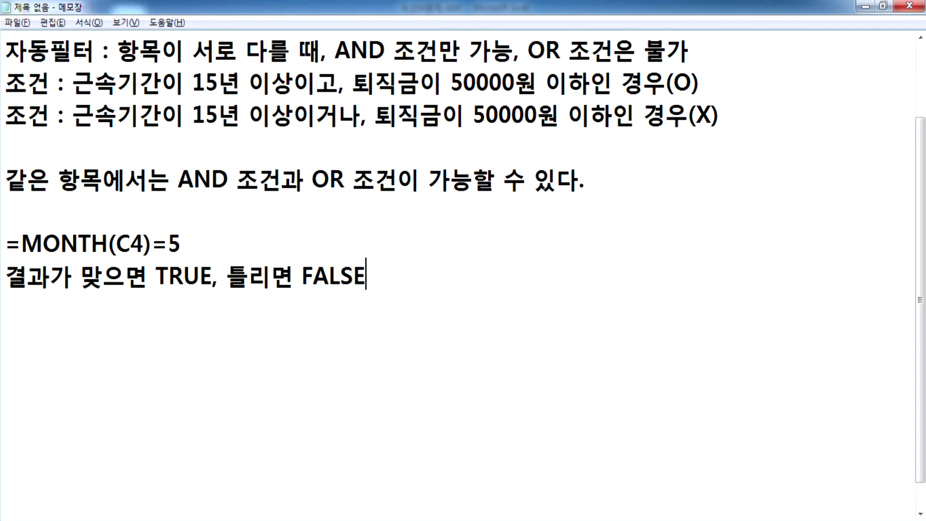
Complete the TRUE/FALSE note line with "로 표기" and remove the stray ㄹ before it
{"action": "type", "text": " ㄹㅎ"}
{"action": "key", "text": "BackSpace"}
{"action": "key", "text": "BackSpace"}
{"action": "type", "text": "ㄹㅎㅗ"}
{"action": "key", "text": "BackSpace"}
{"action": "key", "text": "BackSpace"}
{"action": "type", "text": "ㄹ"}
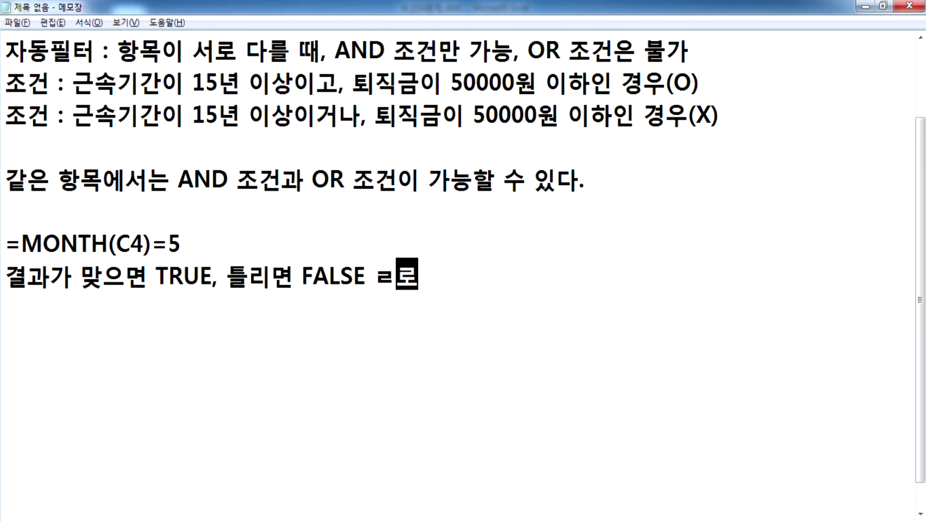
{"action": "key", "text": "BackSpace"}
{"action": "key", "text": "BackSpace"}
{"action": "key", "text": "BackSpace"}
{"action": "key", "text": "BackSpace"}
{"action": "key", "text": "BackSpace"}
{"action": "key", "text": "BackSpace"}
{"action": "key", "text": "BackSpace"}
{"action": "key", "text": "BackSpace"}
{"action": "key", "text": "BackSpace"}
{"action": "key", "text": "BackSpace"}
{"action": "key", "text": "BackSpace"}
{"action": "key", "text": "BackSpace"}
{"action": "key", "text": "BackSpace"}
{"action": "key", "text": "BackSpace"}
{"action": "key", "text": "BackSpace"}
{"action": "key", "text": "BackSpace"}
{"action": "key", "text": "BackSpace"}
{"action": "key", "text": "BackSpace"}
{"action": "key", "text": "BackSpace"}
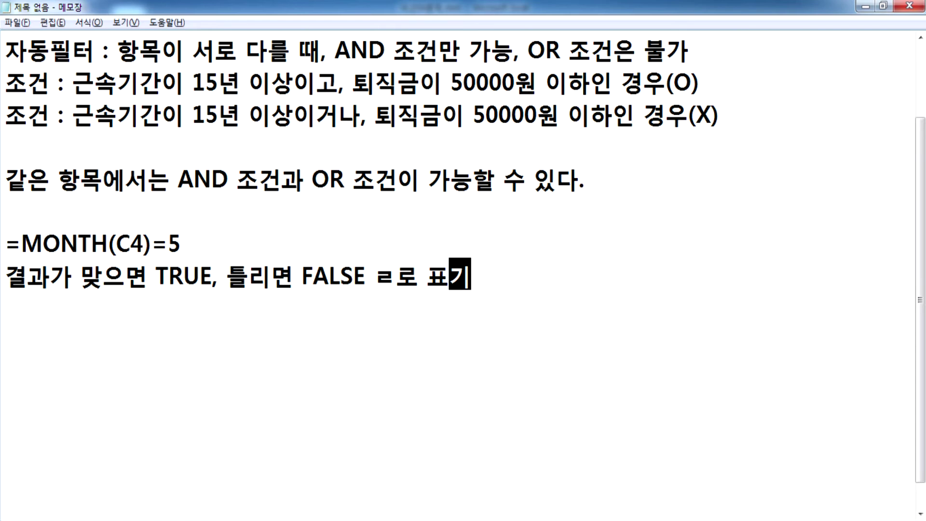
{"action": "key", "text": "Left"}
{"action": "key", "text": "Left"}
{"action": "key", "text": "Left"}
{"action": "key", "text": "Left"}
{"action": "key", "text": "Left"}
{"action": "key", "text": "Delete"}
{"action": "key", "text": "End"}
{"action": "key", "text": "Return"}
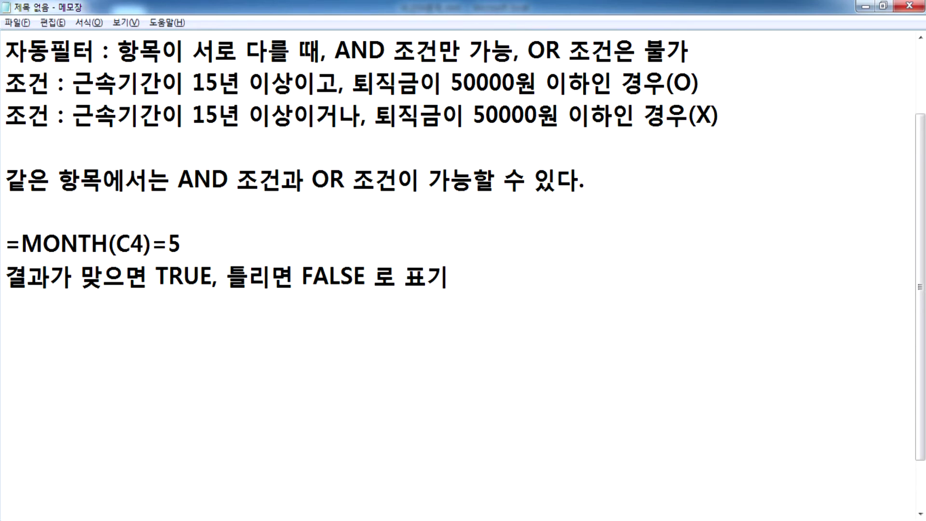
Append "(논리값으로 표기)" to the end of the TRUE/FALSE note and start a new line
{"action": "type", "text": "(논ㄹ리값을"}
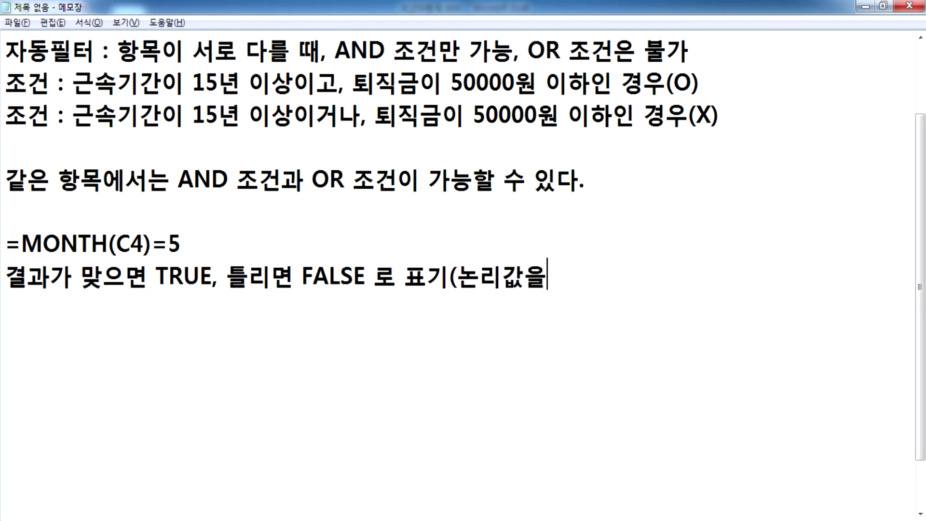
{"action": "key", "text": "BackSpace"}
{"action": "type", "text": "으로 ㅊ표"}
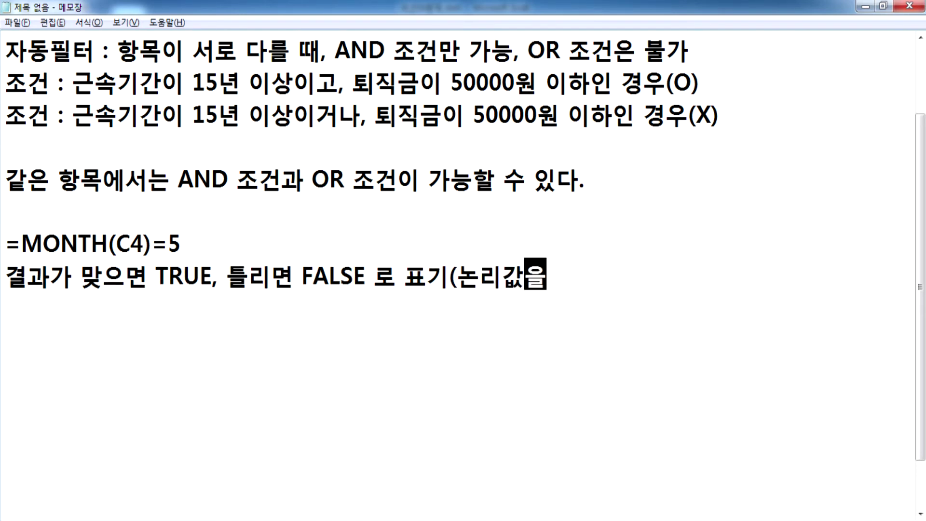
{"action": "key", "text": "BackSpace"}
{"action": "key", "text": "BackSpace"}
{"action": "key", "text": "BackSpace"}
{"action": "type", "text": "표기)"}
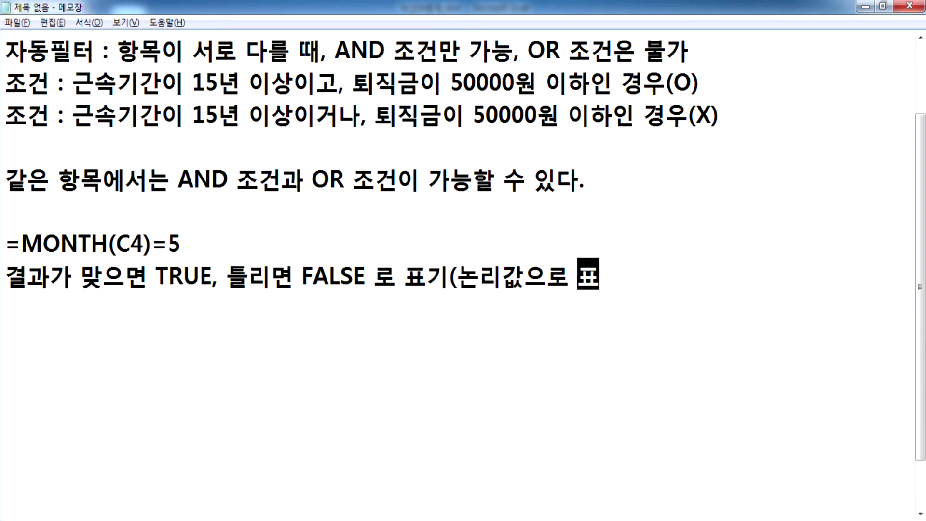
{"action": "key", "text": "Return"}
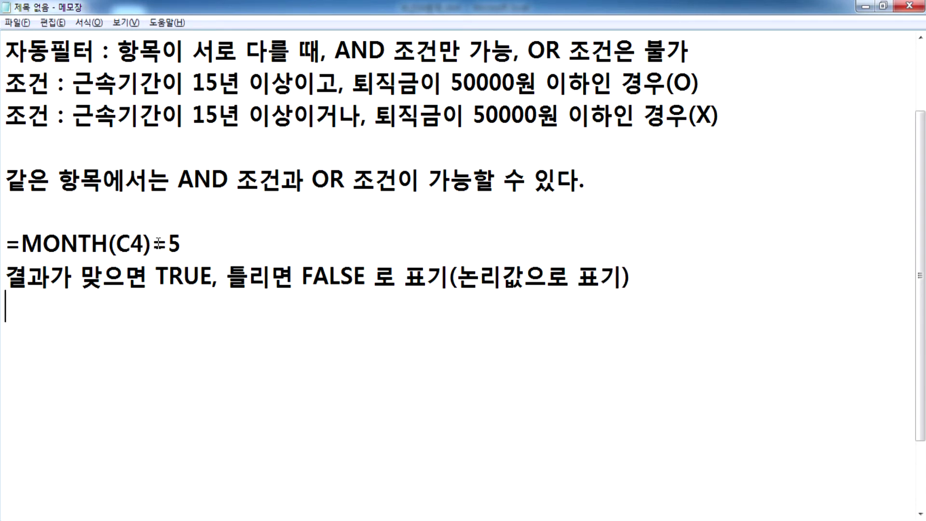
Add the remark "* 5월이니?" after the formula =MONTH(C4)=5 in the notes
{"action": "left_click_drag", "start_coordinate": [151, 244], "coordinate": [168, 243]}
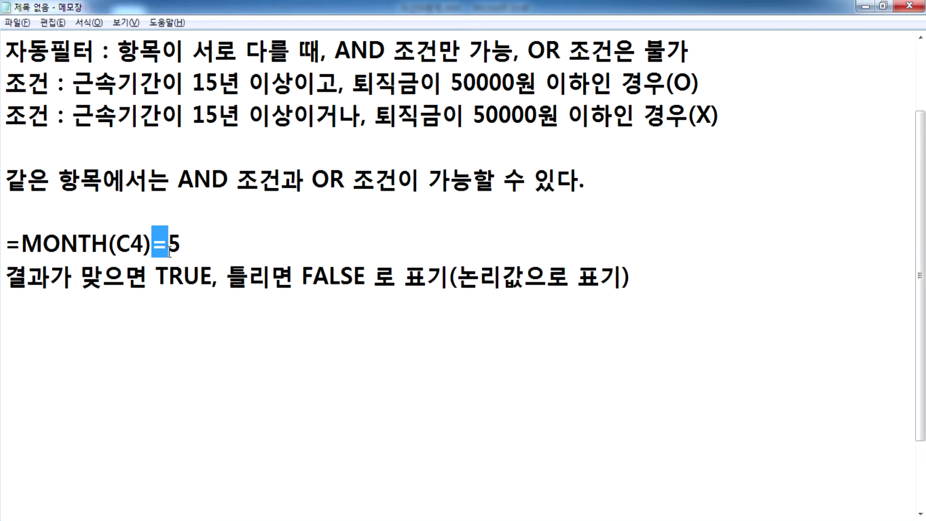
{"action": "left_click", "coordinate": [299, 246]}
{"action": "type", "text": "* "}
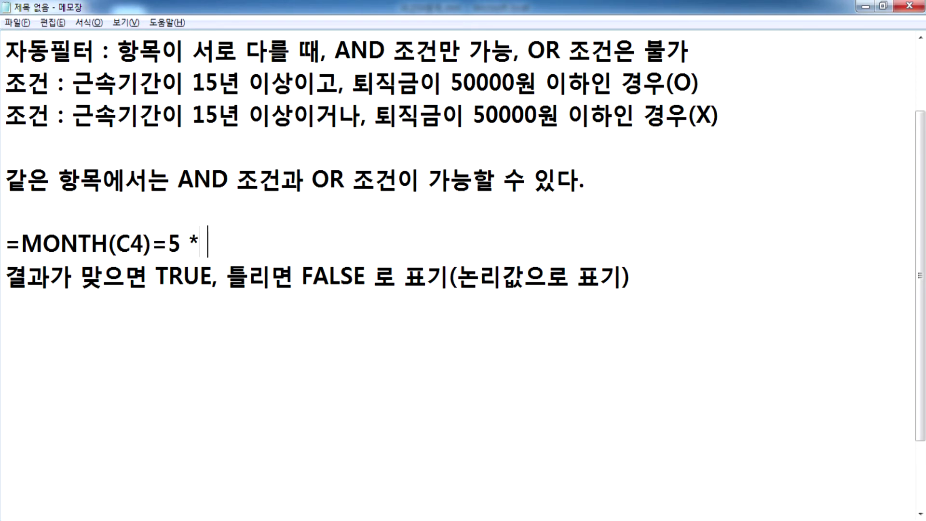
{"action": "type", "text": "5월이니?"}
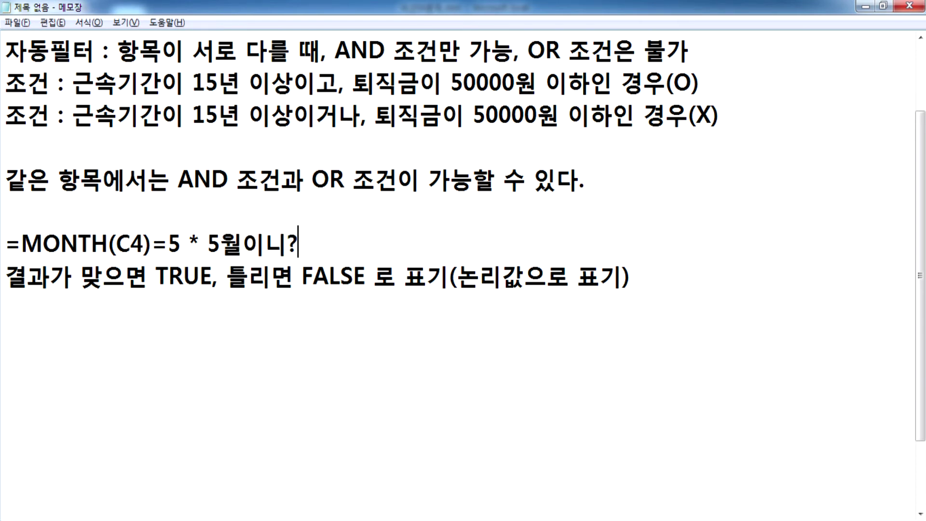
Put "5월이니?" on its own line below the formula and delete the asterisk in front of it
{"action": "left_click", "coordinate": [191, 244]}
{"action": "key", "text": "Return"}
{"action": "key", "text": "Delete"}
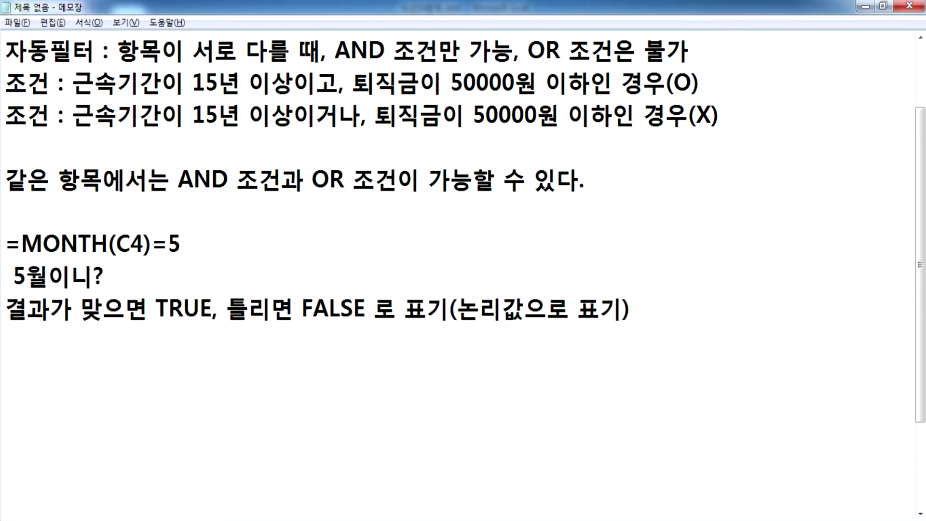
Insert an asterisk before "5월이니?" and begin a line reading "이때, 항목이름" below the TRUE/FALSE note
{"action": "type", "text": "*"}
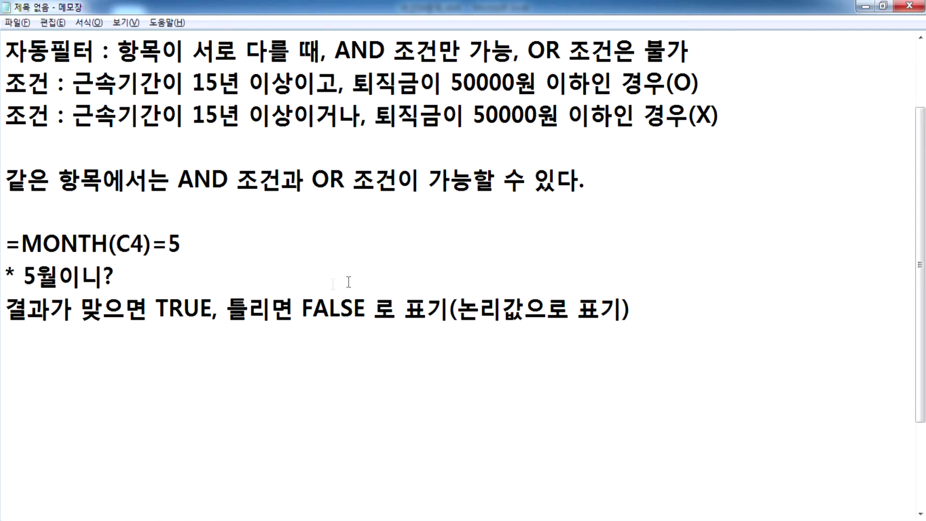
{"action": "left_click", "coordinate": [167, 307]}
{"action": "left_click", "coordinate": [363, 325]}
{"action": "type", "text": "이때, ㅎ항목ㅇㅣ름"}
Switch to Excel, leave A16's formula editing without changes, and check the heading 생년월일 in cell A15
{"action": "key", "text": "alt+Tab"}
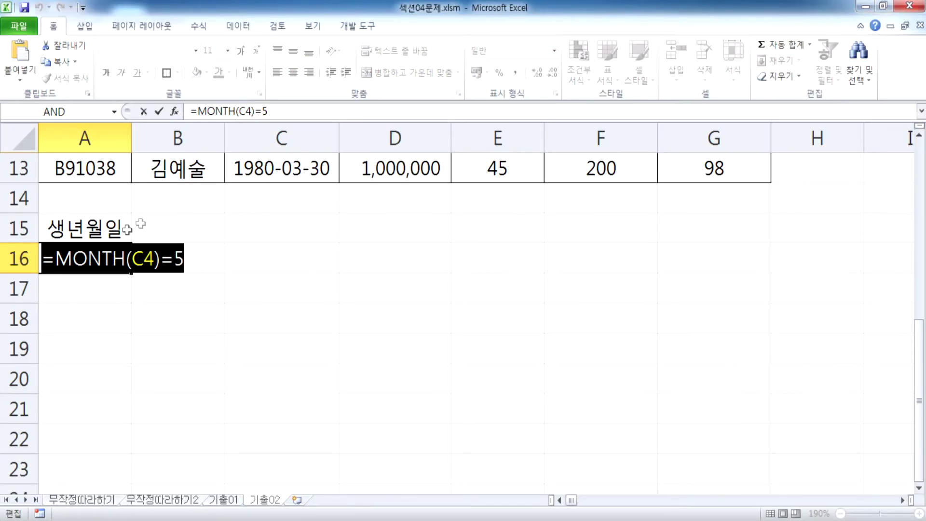
{"action": "left_click", "coordinate": [126, 230]}
{"action": "key", "text": "Escape"}
{"action": "left_click", "coordinate": [103, 231]}
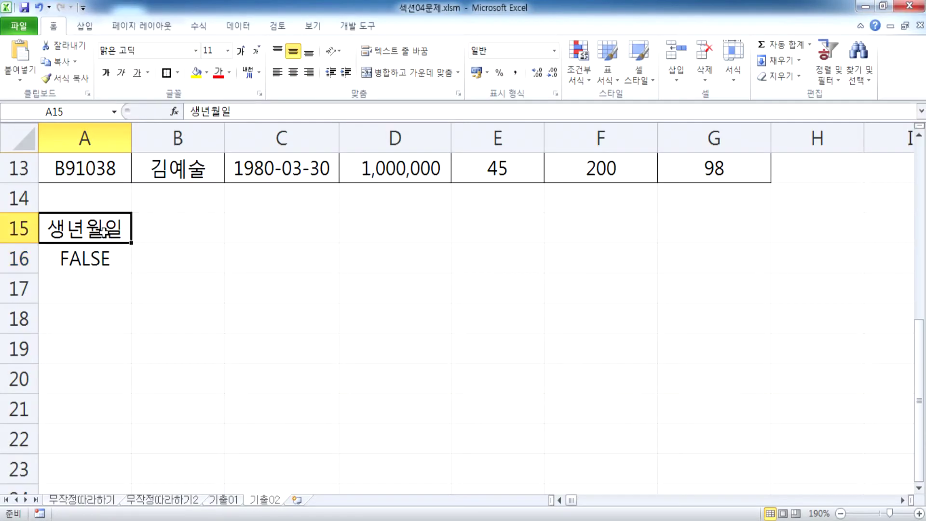
Return to Notepad and complete the line as: 이때, 항목이름인 "생년월일"을 사용할 수 없다
{"action": "key", "text": "alt+Tab"}
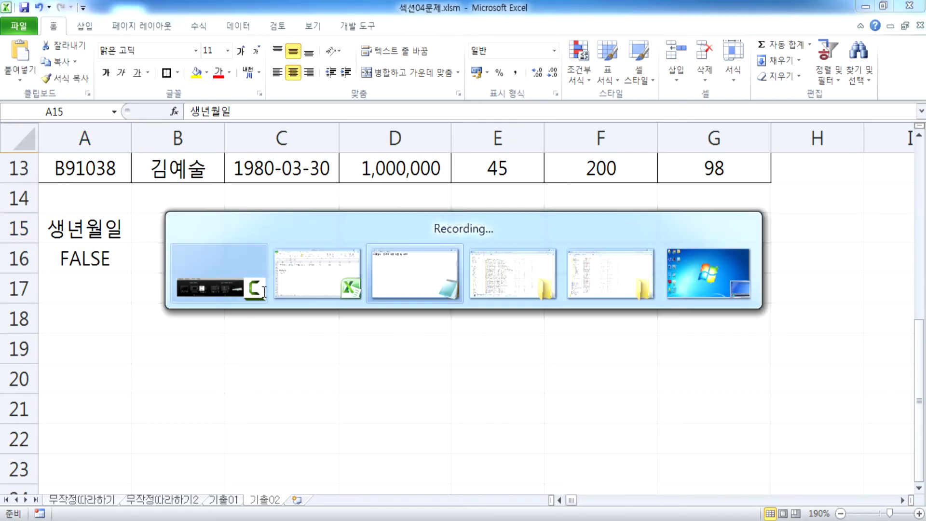
{"action": "type", "text": "인 \"새야"}
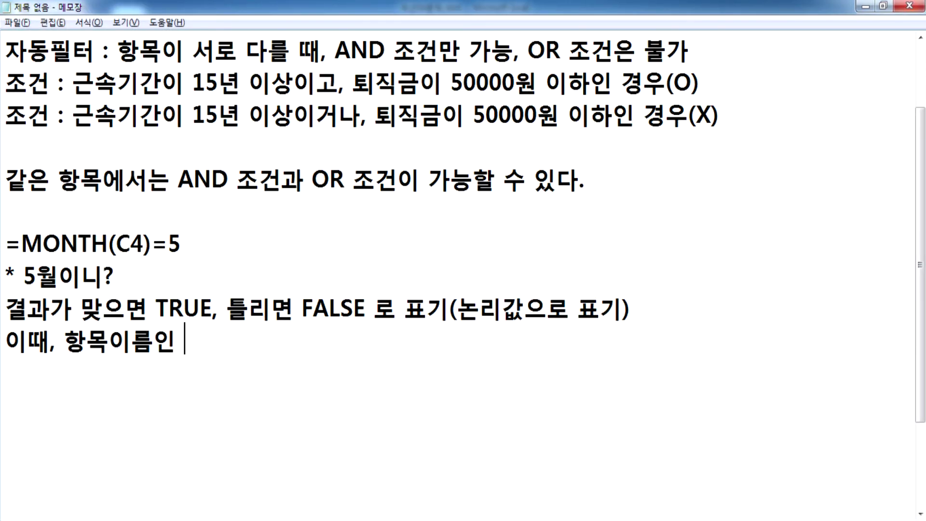
{"action": "key", "text": "BackSpace"}
{"action": "key", "text": "BackSpace"}
{"action": "type", "text": "ㅇ년워ㄹ일\"을 사"}
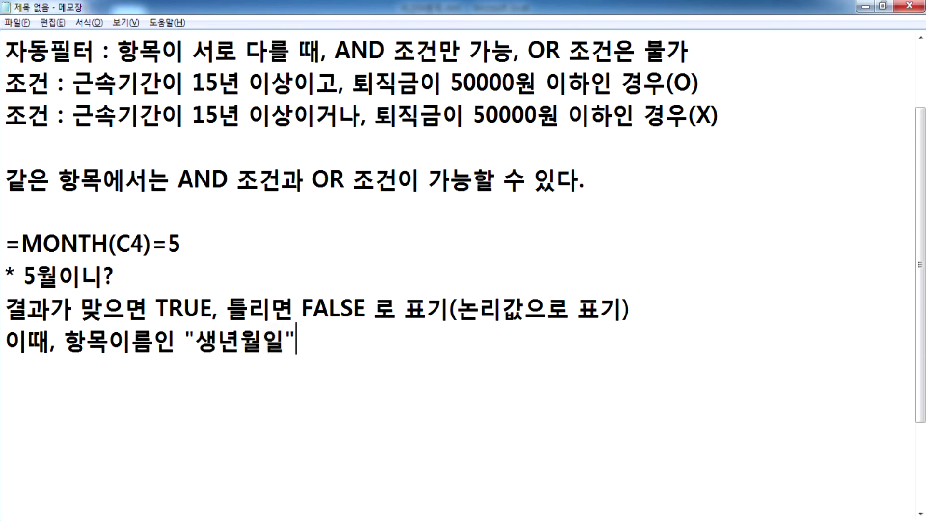
{"action": "type", "text": "용할 ㅅ ㅇ"}
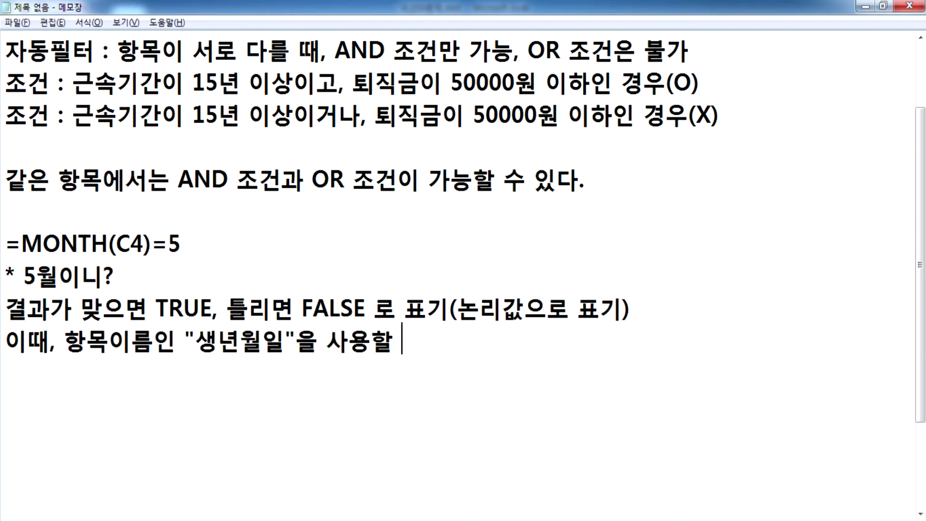
{"action": "key", "text": "BackSpace"}
{"action": "key", "text": "BackSpace"}
{"action": "key", "text": "BackSpace"}
{"action": "type", "text": "없다."}
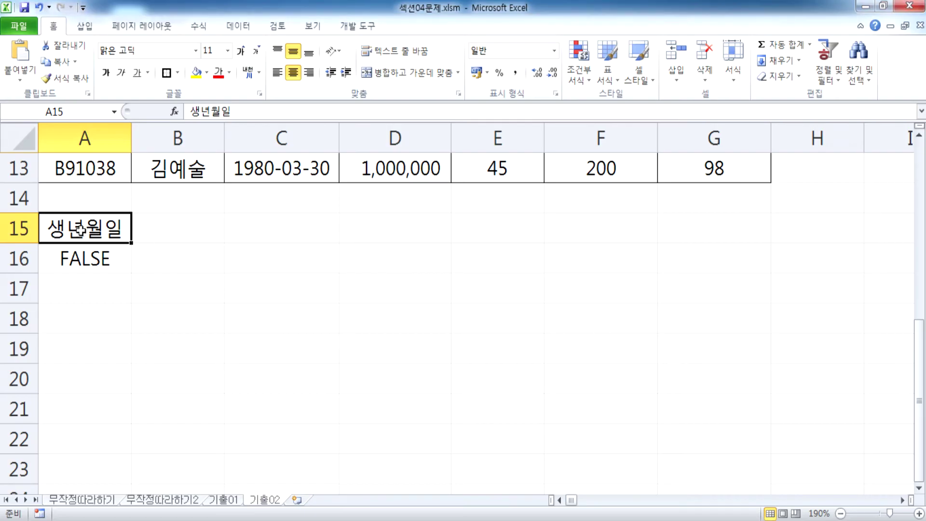
Clear the heading in A15 in Excel and compare it with the criteria headings and conditions in A14:C16 on the 기출01 sheet
{"action": "key", "text": "Delete"}
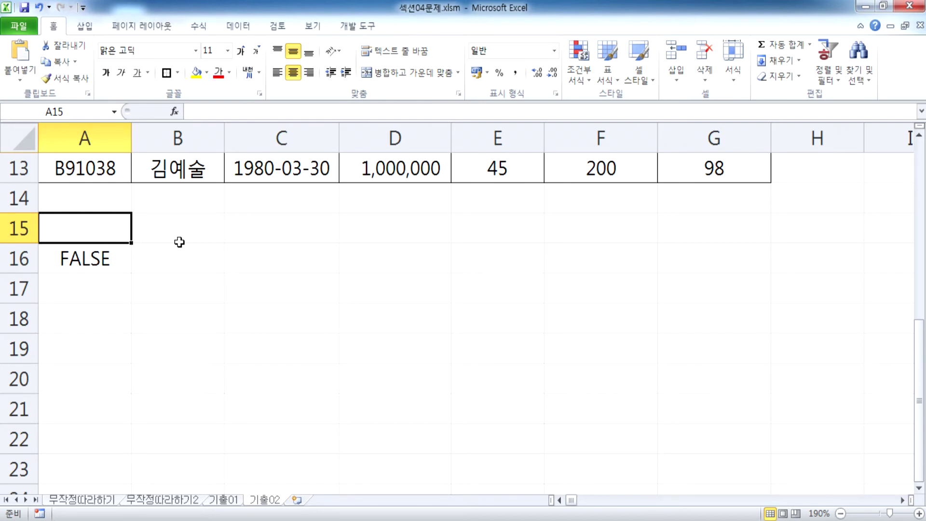
{"action": "left_click", "coordinate": [228, 500]}
{"action": "scroll", "coordinate": [212, 343], "scroll_direction": "down", "scroll_amount": 3}
{"action": "left_click", "coordinate": [61, 273]}
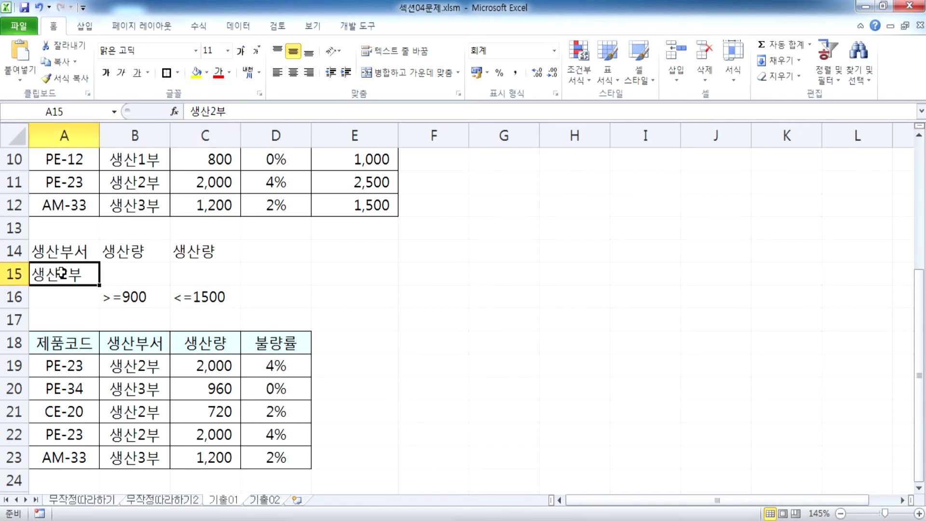
{"action": "left_click_drag", "start_coordinate": [113, 297], "coordinate": [200, 297]}
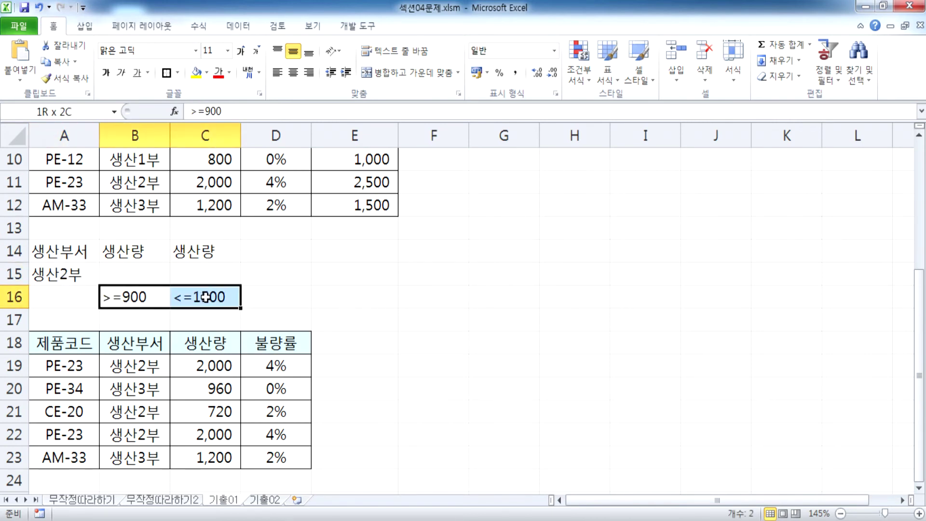
{"action": "left_click", "coordinate": [67, 275]}
{"action": "left_click_drag", "start_coordinate": [57, 255], "coordinate": [187, 256]}
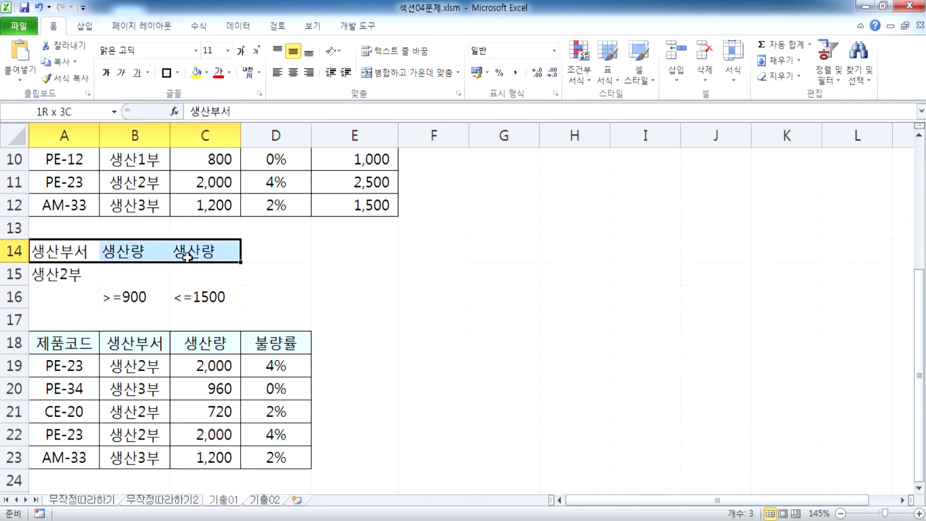
Go back to the 기출02 sheet, undo the clearing of A15, and inspect the formula in A16 without changing it
{"action": "left_click", "coordinate": [265, 500]}
{"action": "left_click", "coordinate": [103, 259]}
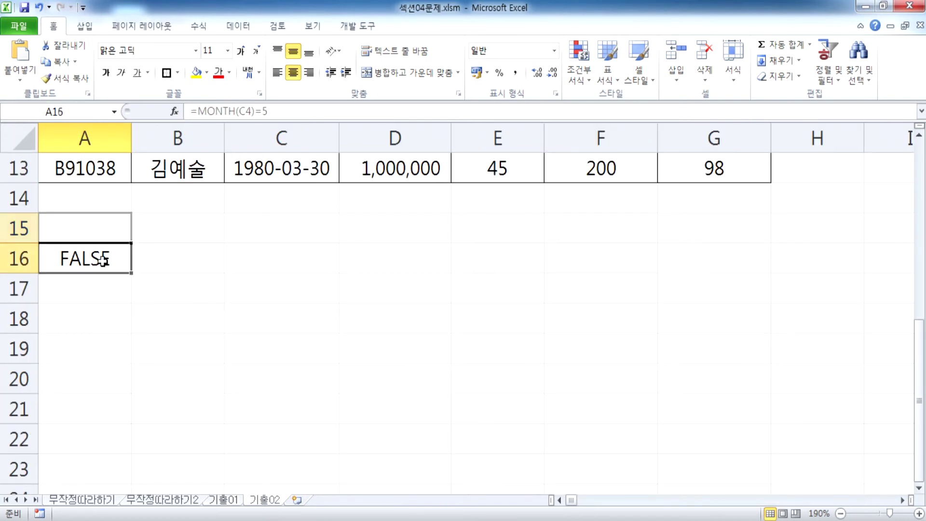
{"action": "key", "text": "ctrl+z"}
{"action": "left_click", "coordinate": [132, 265]}
{"action": "key", "text": "F2"}
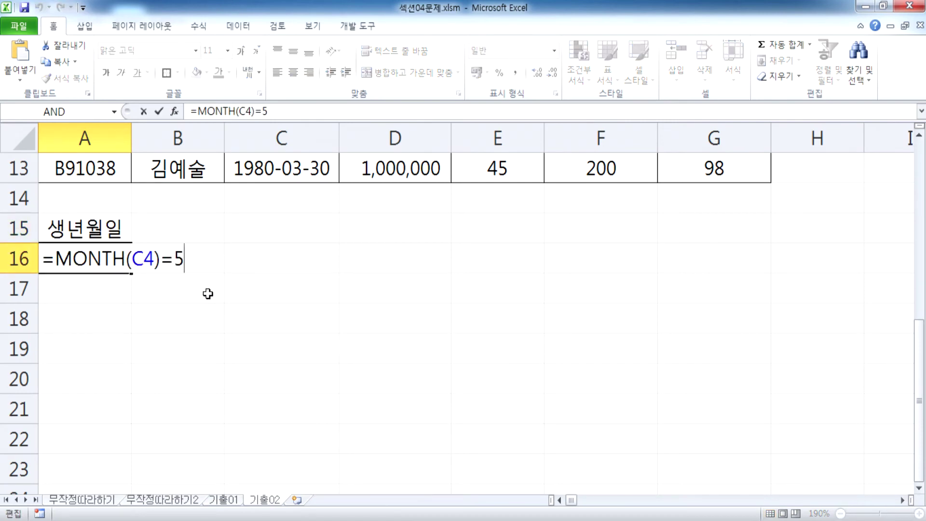
{"action": "key", "text": "Escape"}
Clear the heading 생년월일 from cell A15 and select the table's field headings in A3:G3
{"action": "left_click", "coordinate": [94, 232]}
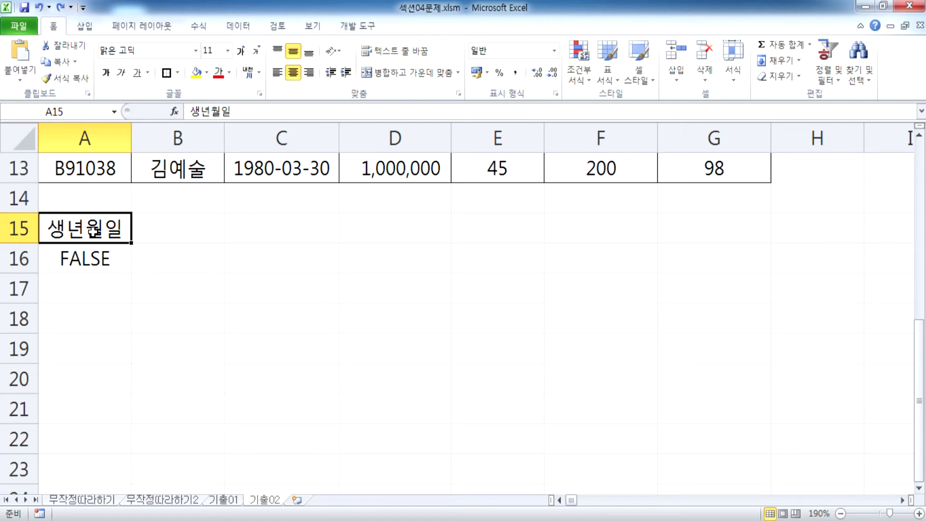
{"action": "key", "text": "Delete"}
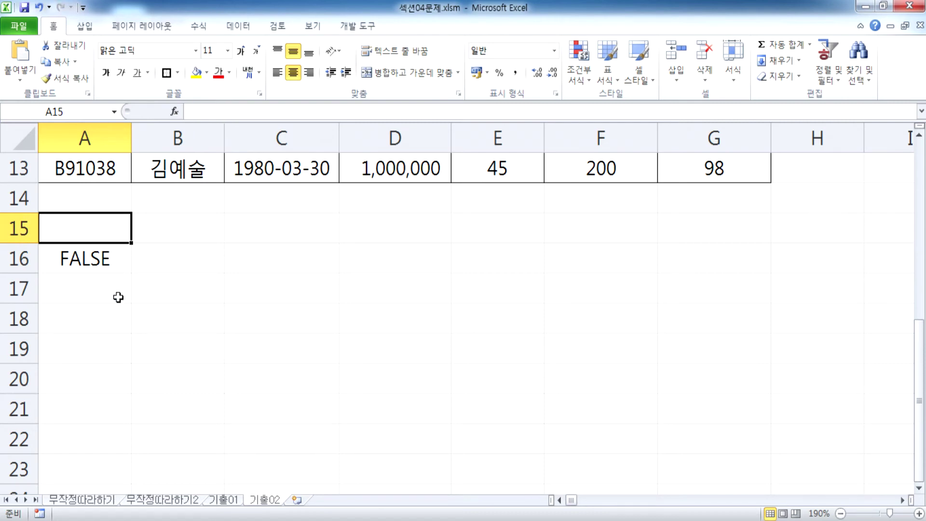
{"action": "scroll", "coordinate": [116, 289], "scroll_direction": "up", "scroll_amount": 4}
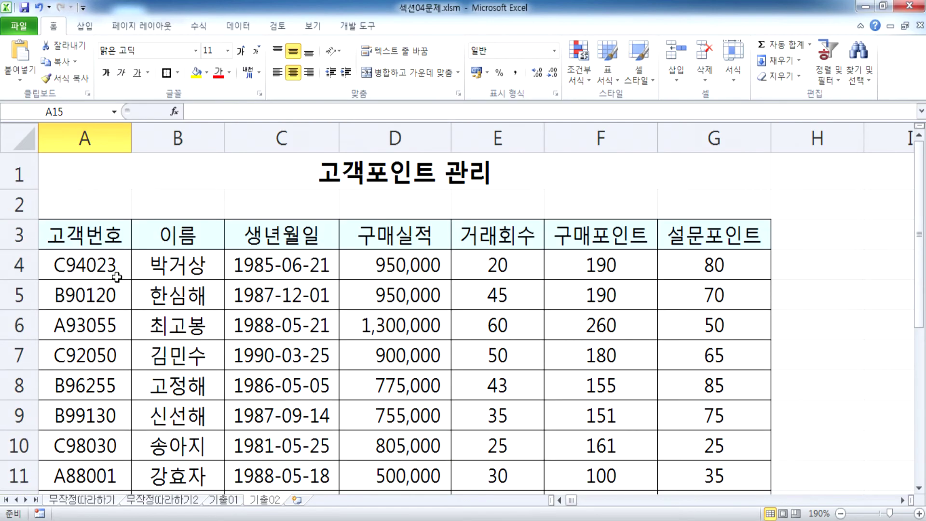
{"action": "scroll", "coordinate": [91, 254], "scroll_direction": "down", "scroll_amount": 2, "text": "ctrl"}
{"action": "scroll", "coordinate": [88, 259], "scroll_direction": "down", "scroll_amount": 2, "text": "ctrl"}
{"action": "left_click_drag", "start_coordinate": [60, 199], "coordinate": [485, 205]}
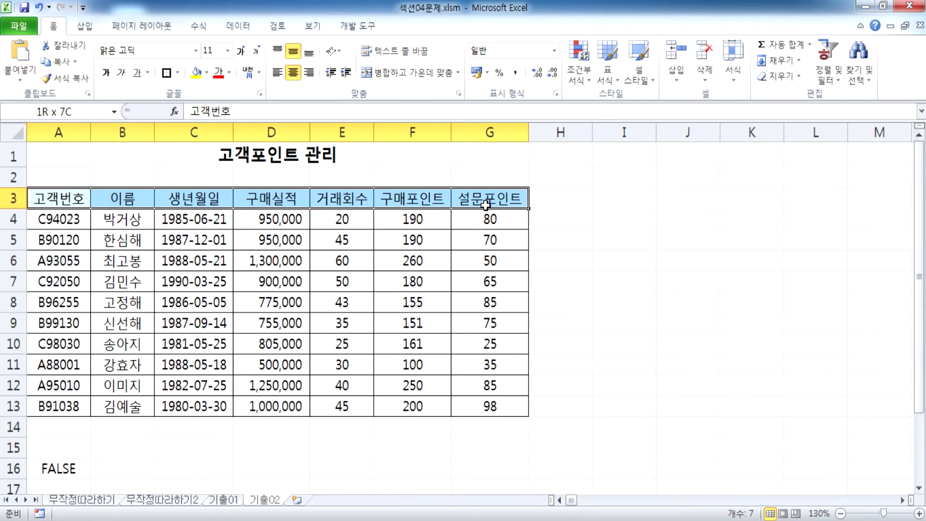
Switch to Notepad and add the line "어느 항목이름도 사용할 수 없다." below the 생년월일 note
{"action": "key", "text": "alt+Tab"}
{"action": "key", "text": "Return"}
{"action": "type", "text": "어느 ㅎ항목"}
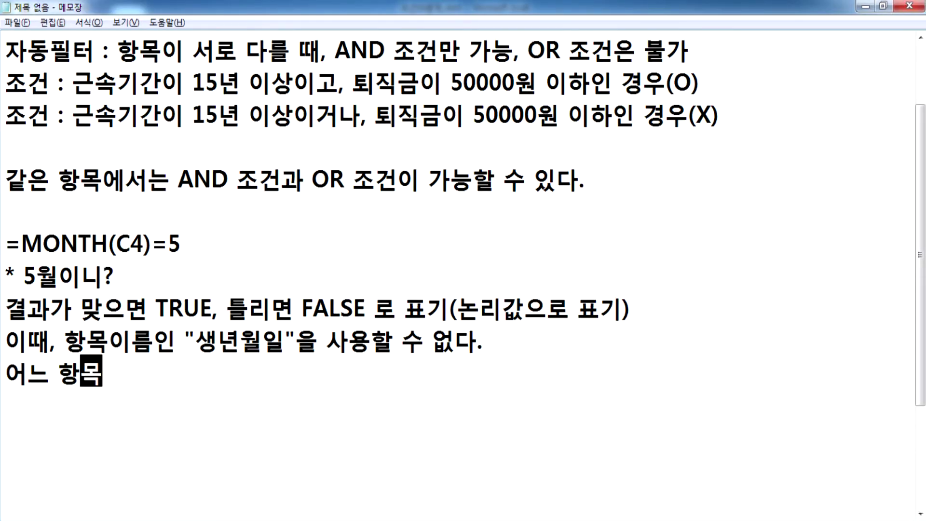
{"action": "type", "text": "이름도 상용할 숭"}
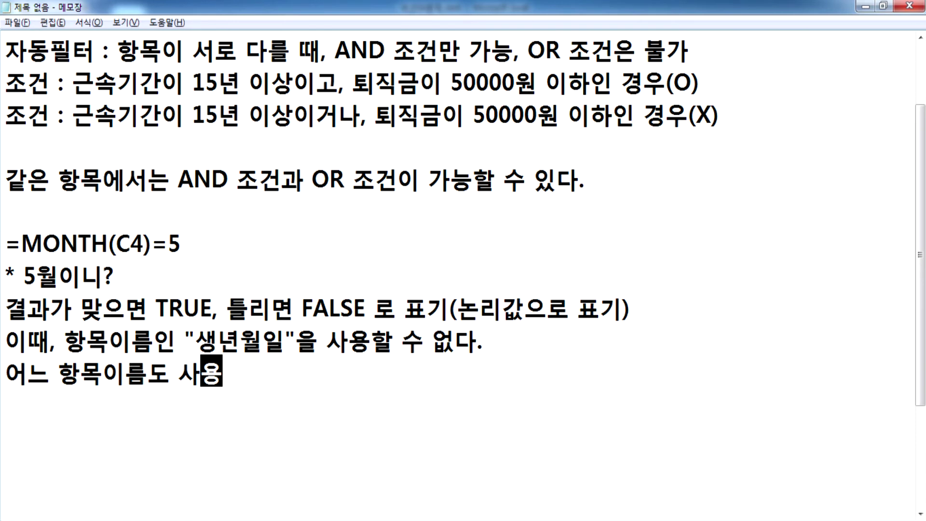
{"action": "key", "text": "BackSpace"}
{"action": "type", "text": "없다."}
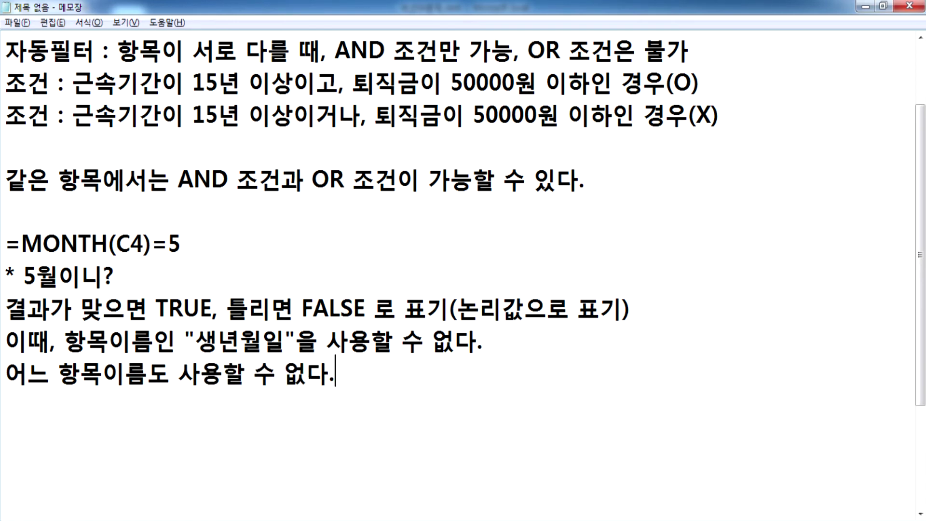
Examine the A16 formula, the table headings in A3:G3 and the A15 heading cell in Excel, and review the notes in Notepad
{"action": "key", "text": "alt+Tab"}
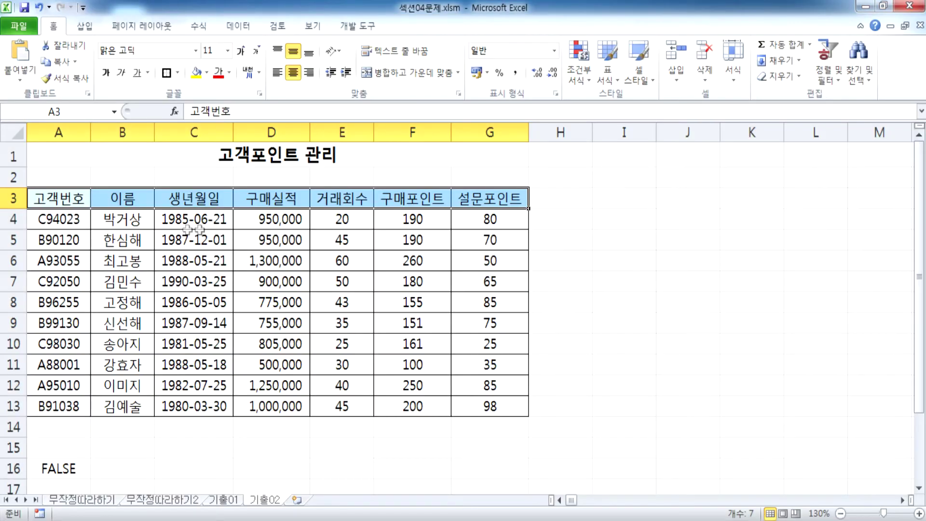
{"action": "scroll", "coordinate": [85, 360], "scroll_direction": "down", "scroll_amount": 2}
{"action": "left_click", "coordinate": [66, 340]}
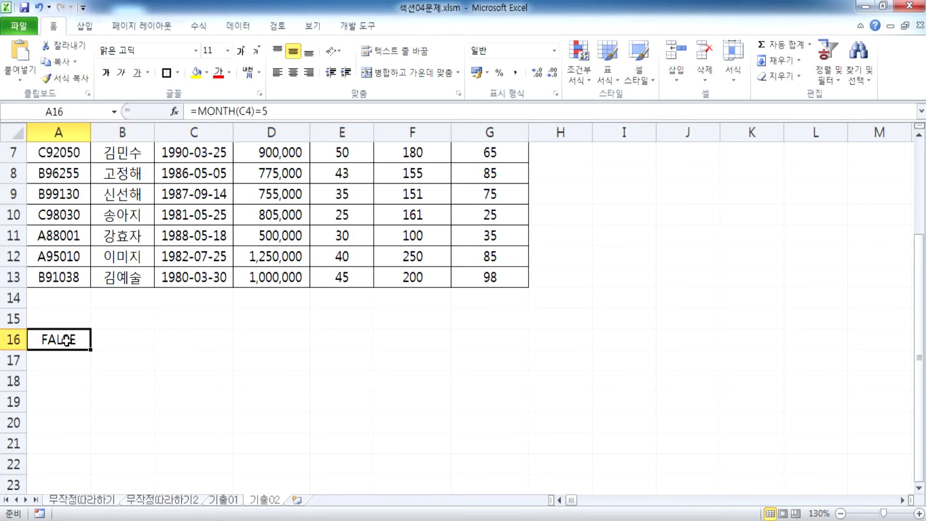
{"action": "key", "text": "F2"}
{"action": "key", "text": "Escape"}
{"action": "scroll", "coordinate": [53, 205], "scroll_direction": "up", "scroll_amount": 2}
{"action": "left_click_drag", "start_coordinate": [53, 205], "coordinate": [500, 202]}
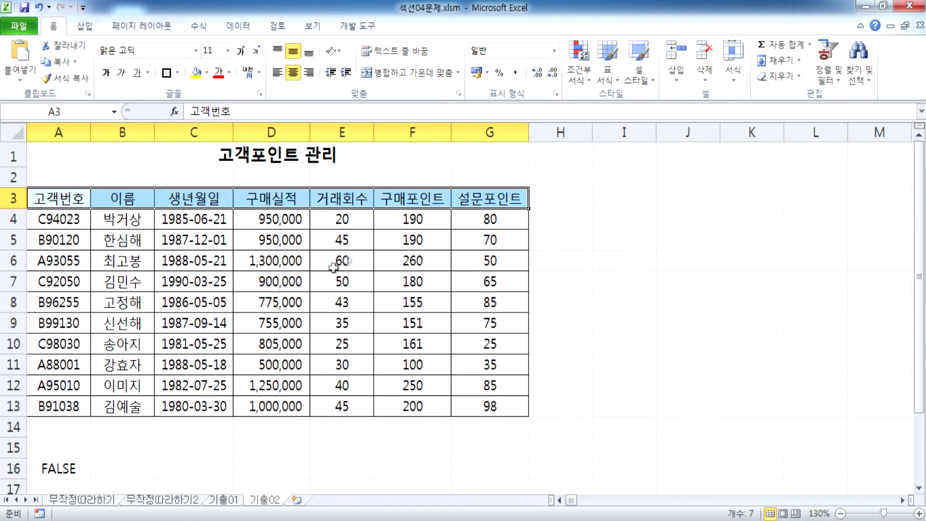
{"action": "scroll", "coordinate": [297, 277], "scroll_direction": "down", "scroll_amount": 2}
{"action": "left_click", "coordinate": [69, 320]}
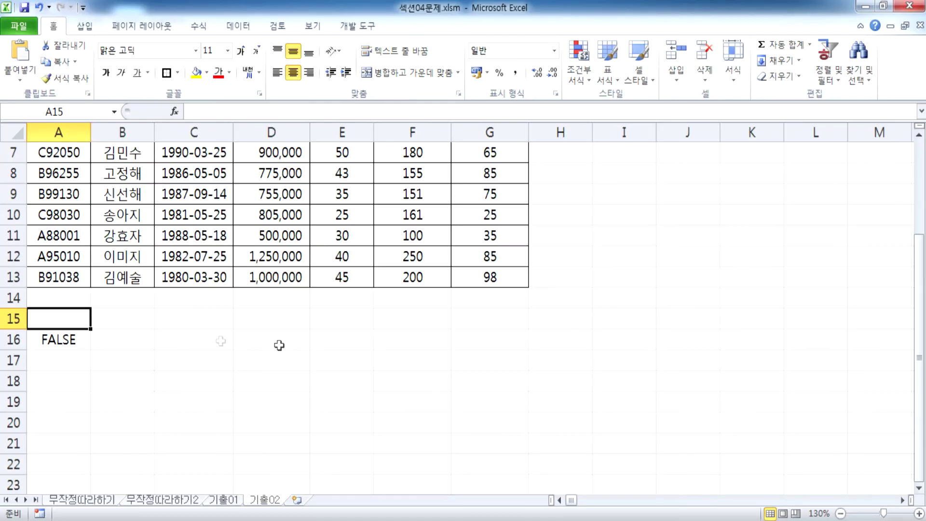
{"action": "key", "text": "alt+Tab"}
{"action": "scroll", "coordinate": [349, 384], "scroll_direction": "down", "scroll_amount": 1}
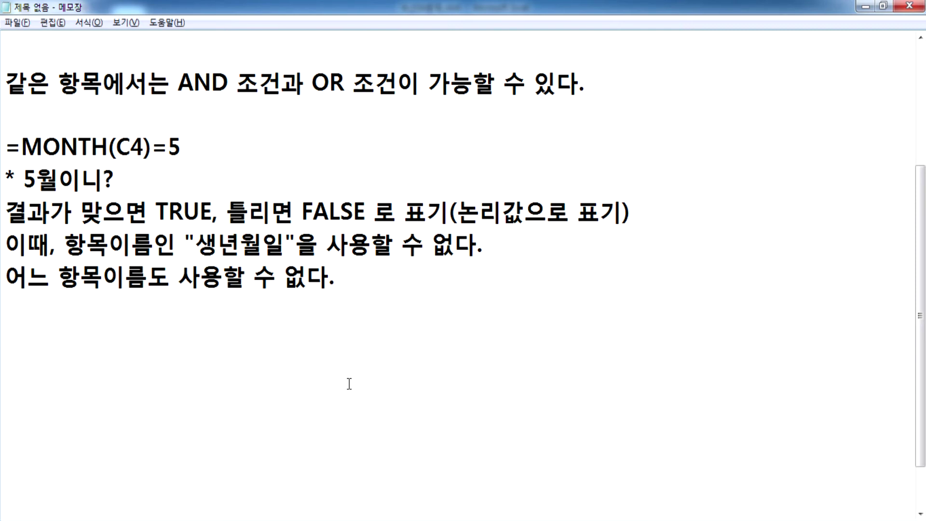
Switch back to Excel and enter 사랑해요 as a trial criteria heading in cell A15
{"action": "key", "text": "alt+Tab"}
{"action": "type", "text": "T"}
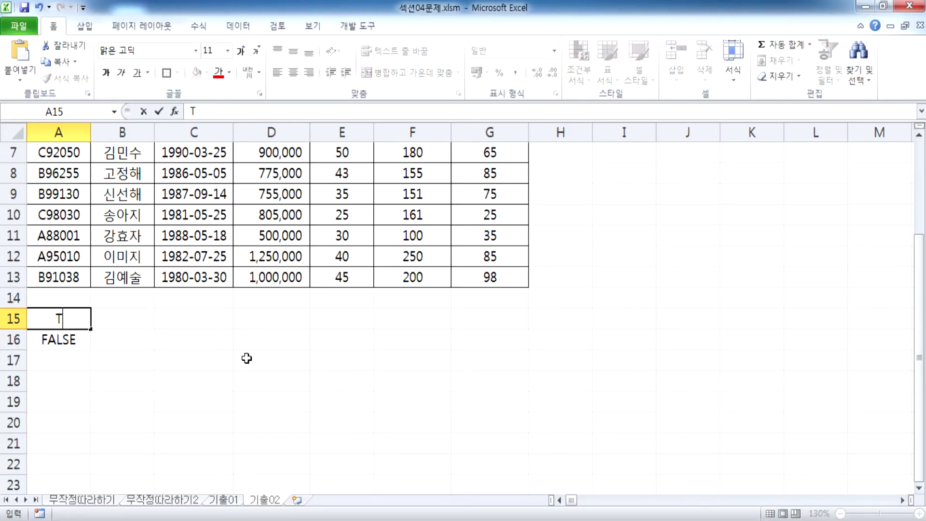
{"action": "type", "text": "KFKD"}
{"action": "key", "text": "Escape"}
{"action": "type", "text": "사랑해요"}
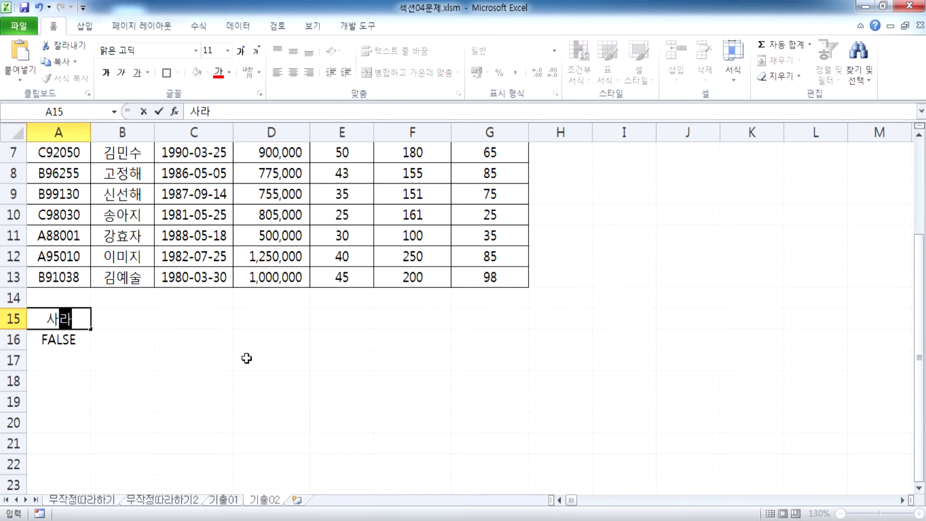
{"action": "key", "text": "Return"}
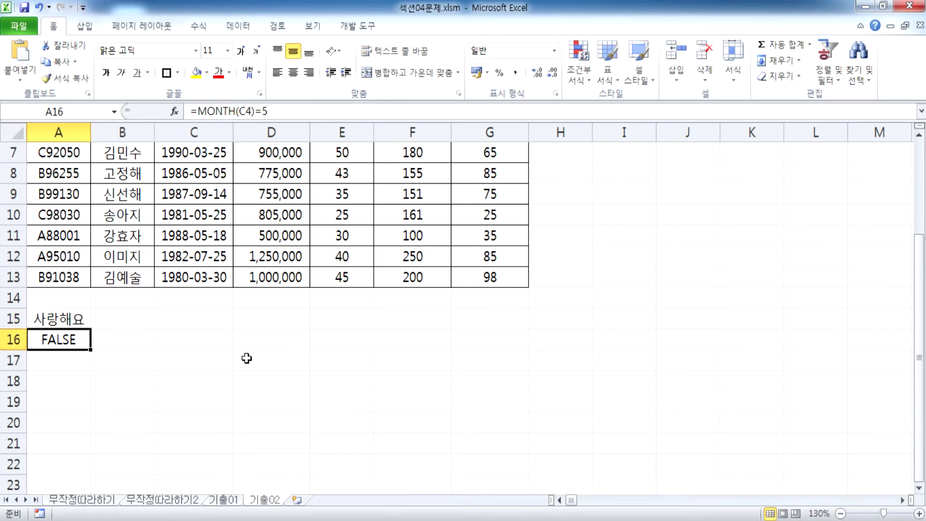
Try 바보, 운영 and 조건 in turn as the criteria heading in cell A15
{"action": "key", "text": "Up"}
{"action": "type", "text": "바보"}
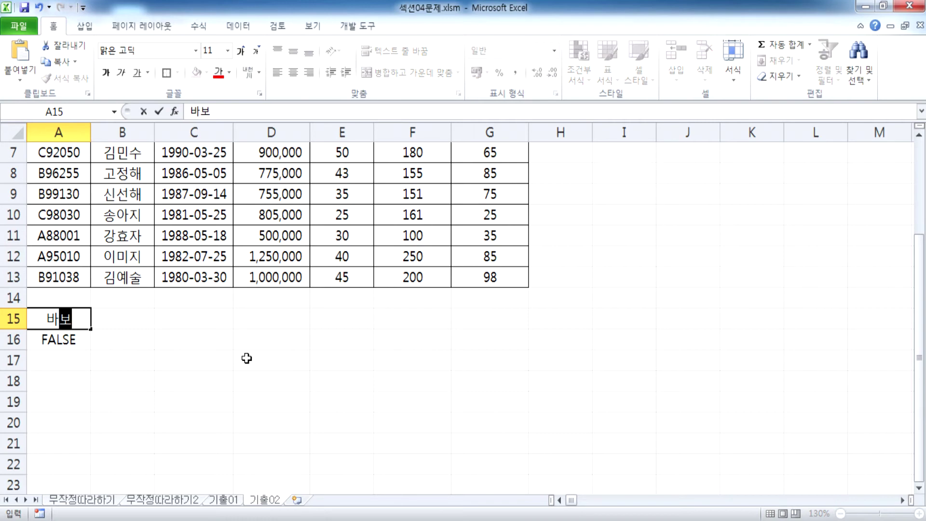
{"action": "key", "text": "Return"}
{"action": "key", "text": "Up"}
{"action": "type", "text": "운영"}
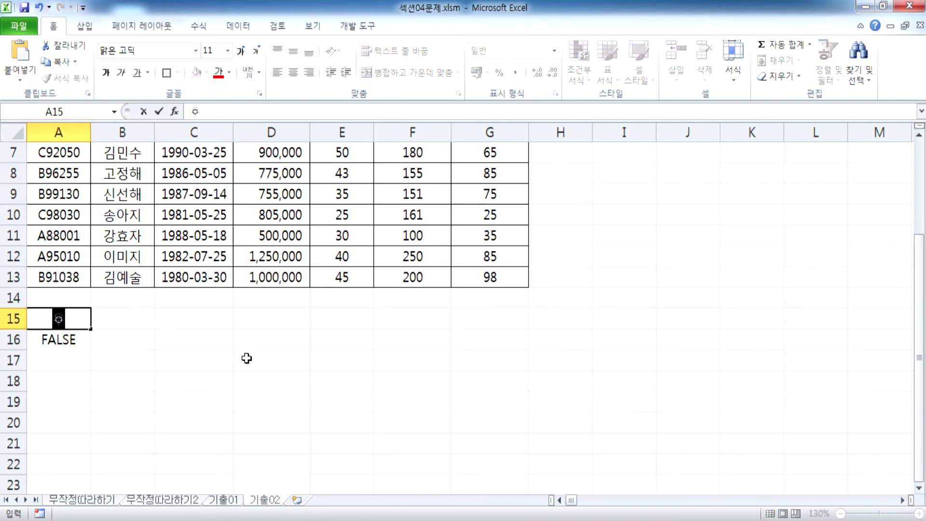
{"action": "key", "text": "Return"}
{"action": "key", "text": "Up"}
{"action": "type", "text": "조건"}
{"action": "key", "text": "Return"}
{"action": "key", "text": "Up"}
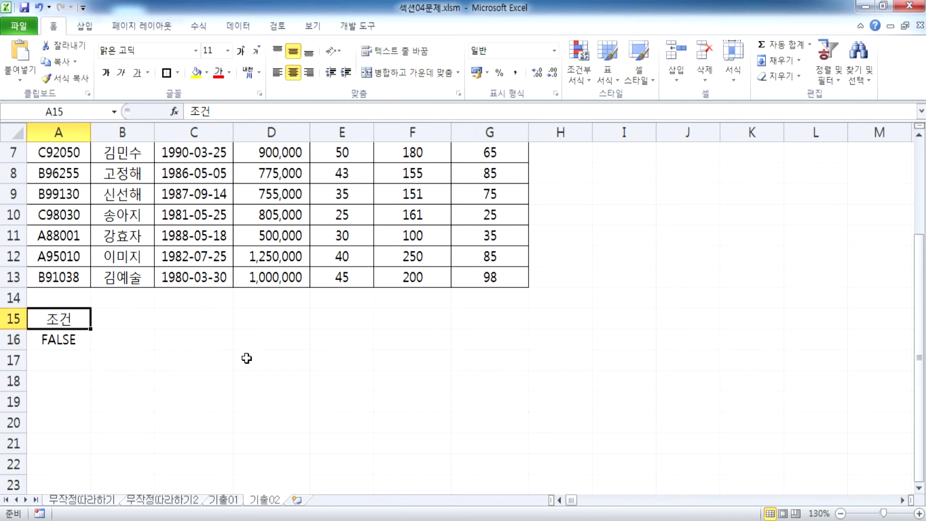
Try 5월조건 and 월 as the criteria heading in cell A15 and compare them with the table headings in A3:G3
{"action": "type", "text": "5월조거"}
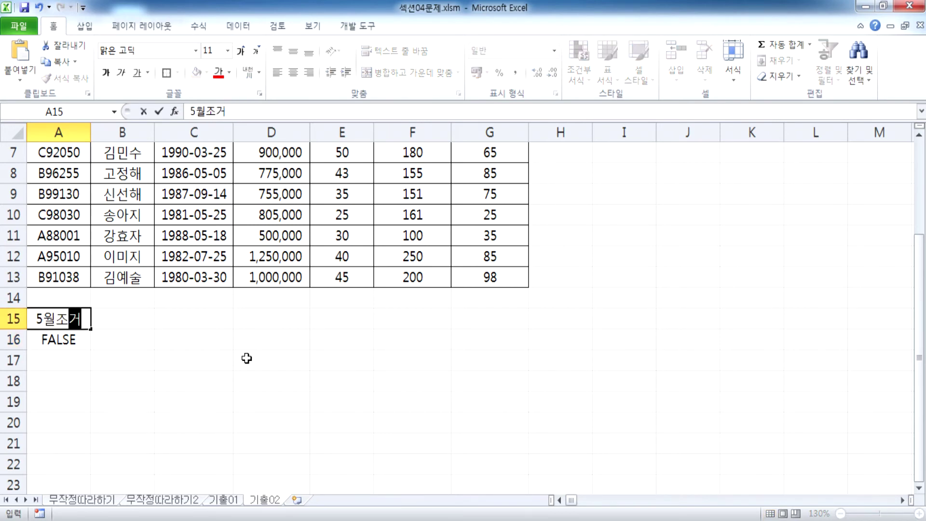
{"action": "type", "text": "ㄴ"}
{"action": "key", "text": "Return"}
{"action": "key", "text": "Up"}
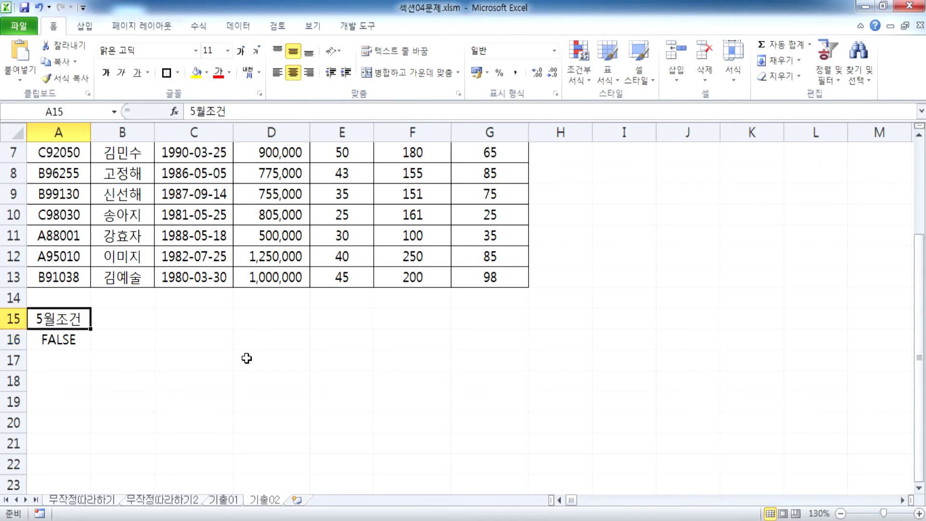
{"action": "type", "text": "월"}
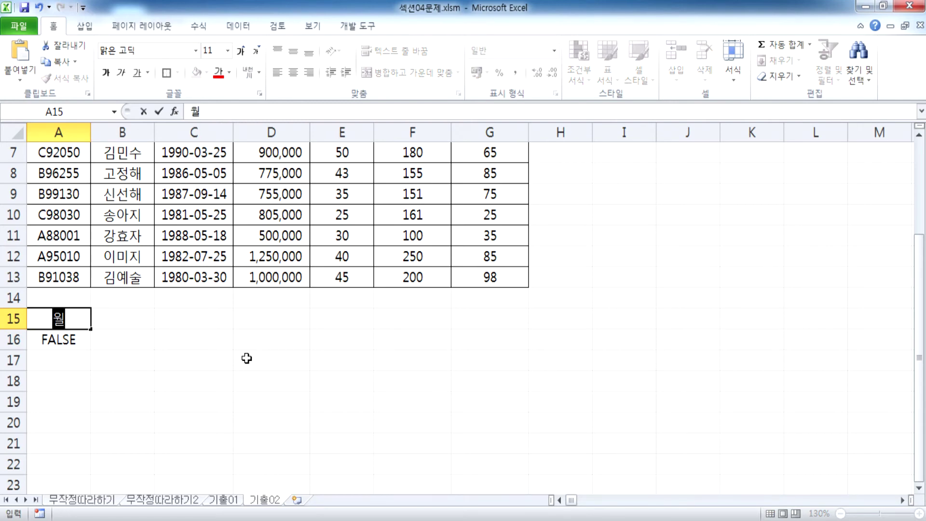
{"action": "scroll", "coordinate": [234, 314], "scroll_direction": "up", "scroll_amount": 2}
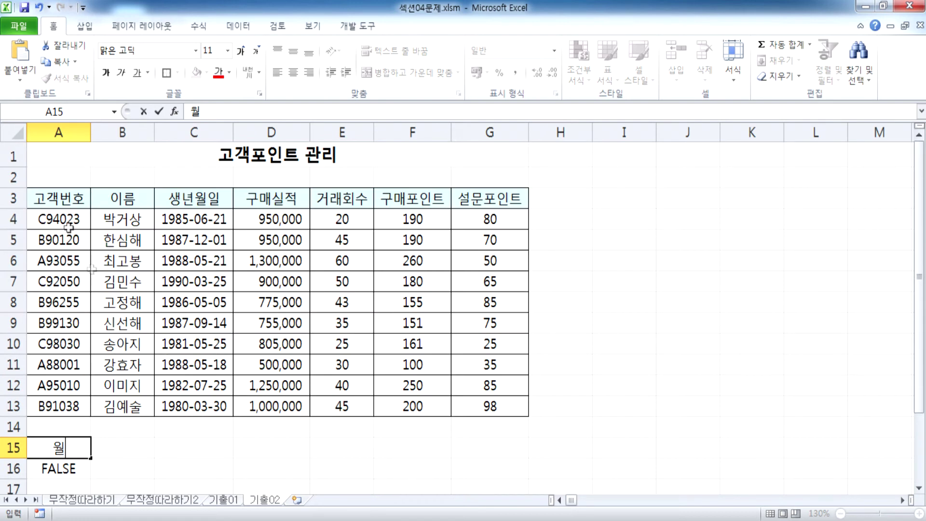
{"action": "left_click_drag", "start_coordinate": [56, 198], "coordinate": [524, 199]}
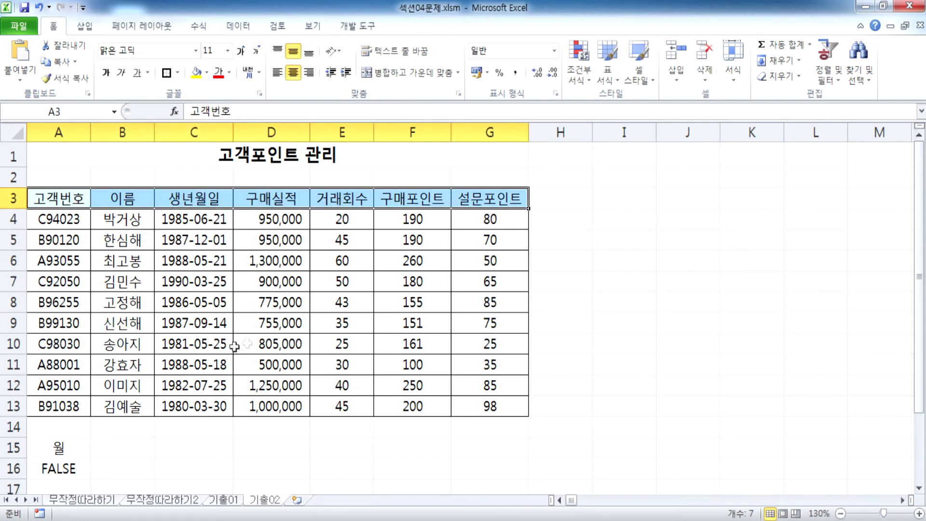
{"action": "scroll", "coordinate": [62, 380], "scroll_direction": "down", "scroll_amount": 1}
{"action": "left_click", "coordinate": [62, 380]}
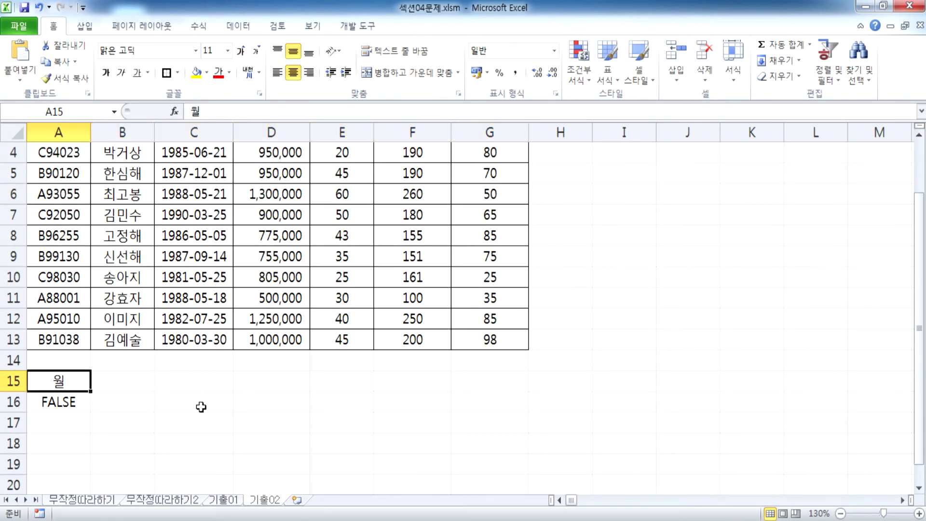
Clear the criteria heading in A15 and review the formula in A16 without changing it
{"action": "key", "text": "Delete"}
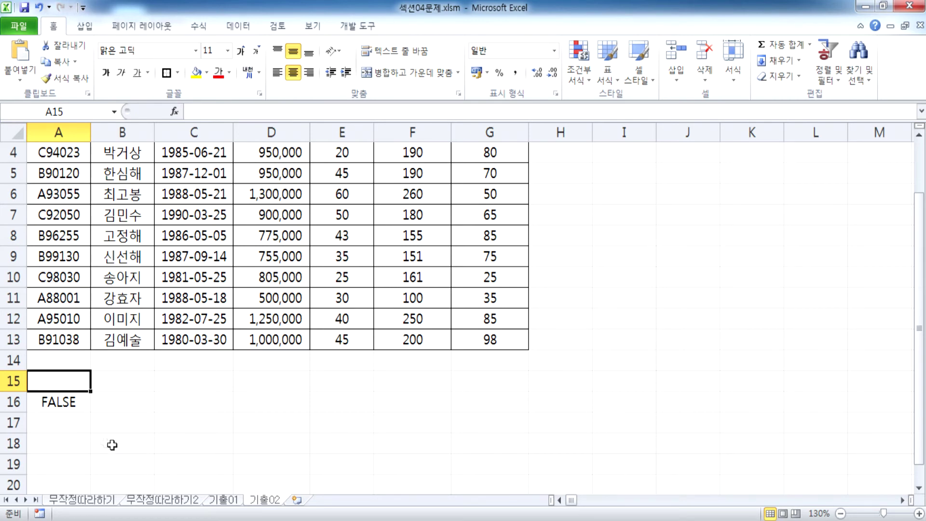
{"action": "double_click", "coordinate": [57, 400]}
{"action": "scroll", "coordinate": [224, 359], "scroll_direction": "down", "scroll_amount": 3}
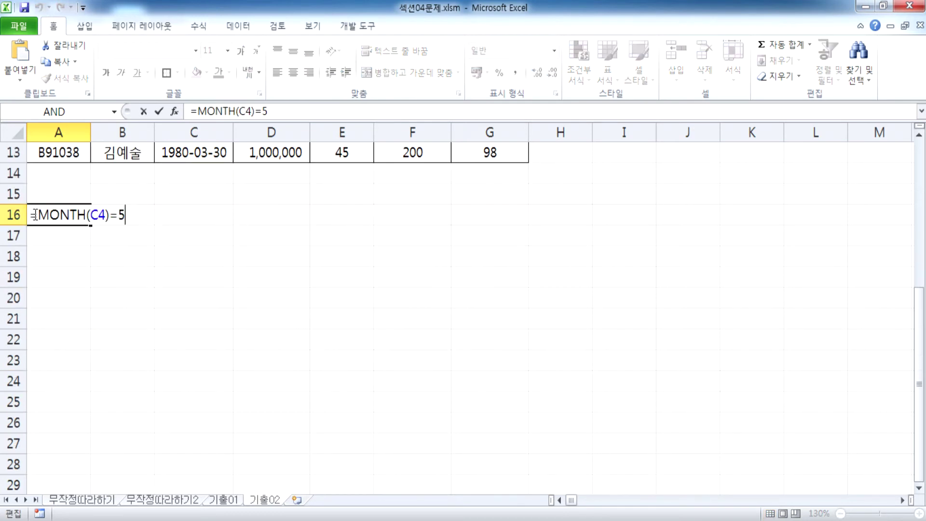
{"action": "left_click_drag", "start_coordinate": [29, 215], "coordinate": [136, 213]}
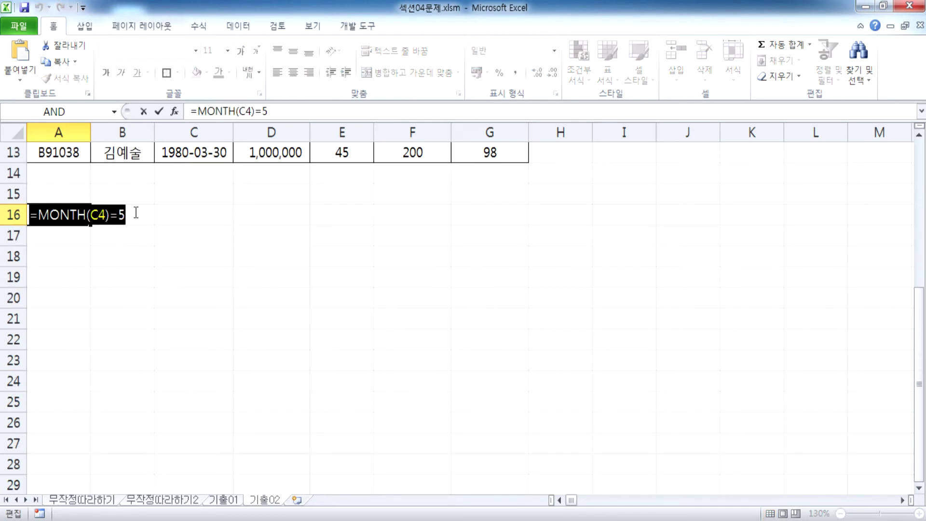
{"action": "key", "text": "Escape"}
Enter 생년월일 as a trial criteria heading in cell A15 above the formula condition
{"action": "scroll", "coordinate": [72, 263], "scroll_direction": "up", "scroll_amount": 2}
{"action": "left_click", "coordinate": [58, 316]}
{"action": "type", "text": "ㅅ생년월일"}
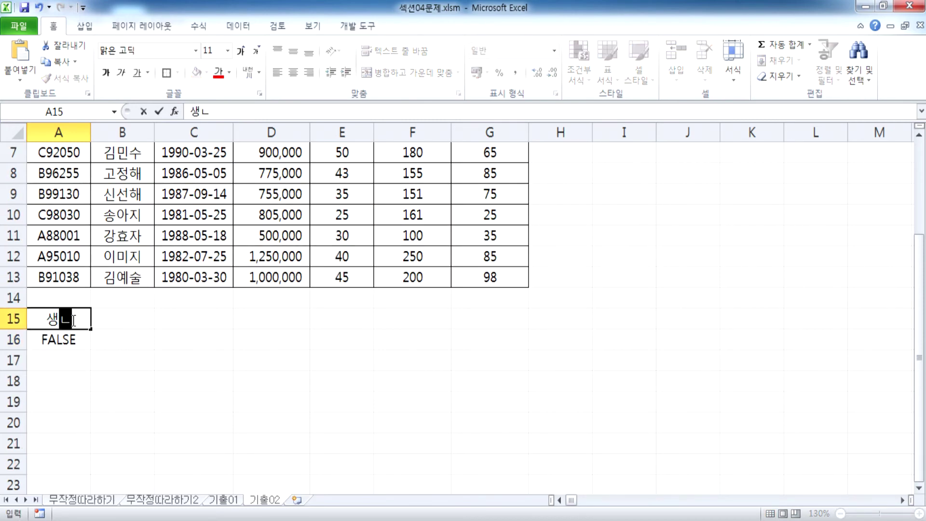
{"action": "key", "text": "Return"}
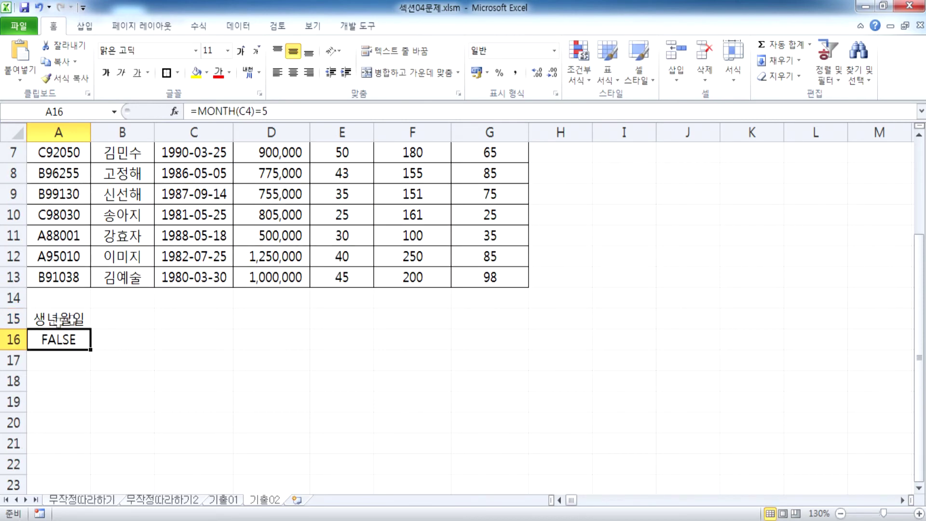
Check the field names in A3:G3 against the 생년월일 criteria heading and clear that heading from A15
{"action": "scroll", "coordinate": [152, 395], "scroll_direction": "up", "scroll_amount": 2}
{"action": "left_click", "coordinate": [172, 199]}
{"action": "left_click", "coordinate": [121, 199]}
{"action": "left_click", "coordinate": [60, 199]}
{"action": "left_click_drag", "start_coordinate": [116, 198], "coordinate": [500, 193]}
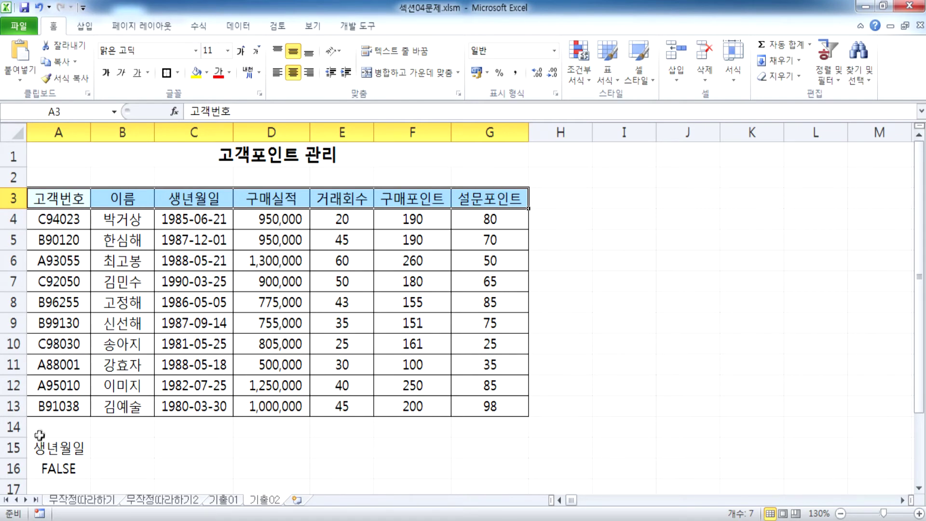
{"action": "left_click", "coordinate": [39, 453]}
{"action": "scroll", "coordinate": [189, 429], "scroll_direction": "down", "scroll_amount": 2}
{"action": "key", "text": "Delete"}
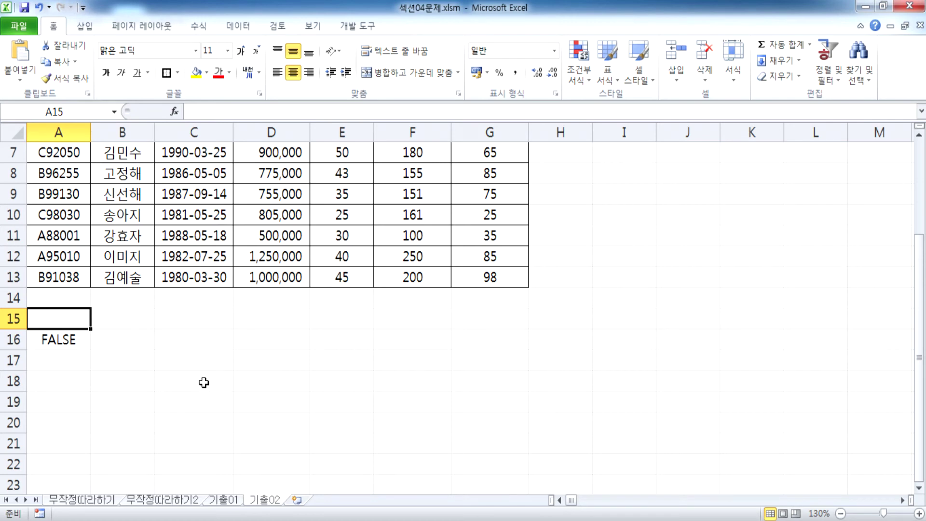
Start an advanced filter on the customer table A3:G13 with the results copied to another location
{"action": "scroll", "coordinate": [204, 382], "scroll_direction": "down", "scroll_amount": 2, "text": "ctrl"}
{"action": "left_click", "coordinate": [166, 241]}
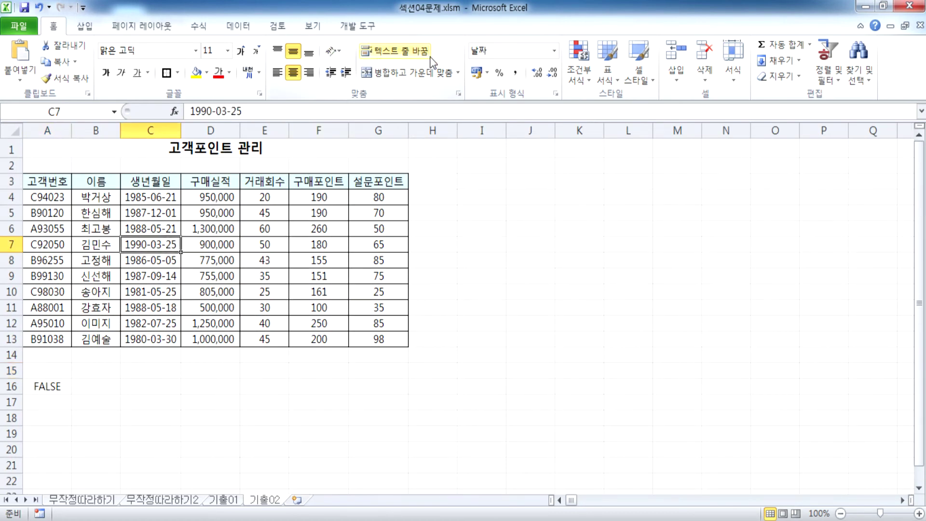
{"action": "left_click", "coordinate": [238, 26]}
{"action": "left_click", "coordinate": [364, 83]}
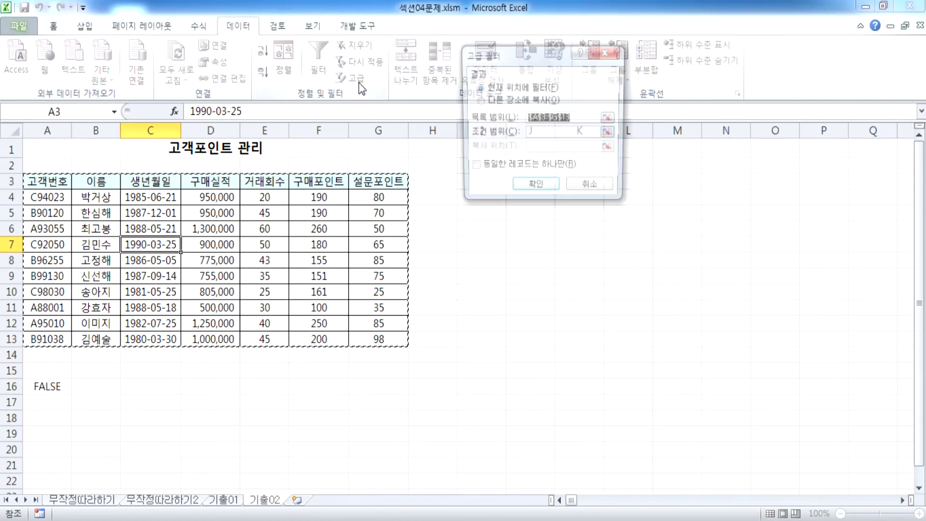
{"action": "left_click", "coordinate": [500, 101]}
Set the advanced filter's criteria range to A15:A16, including the blank heading cell above the formula
{"action": "left_click", "coordinate": [533, 133]}
{"action": "left_click", "coordinate": [48, 381]}
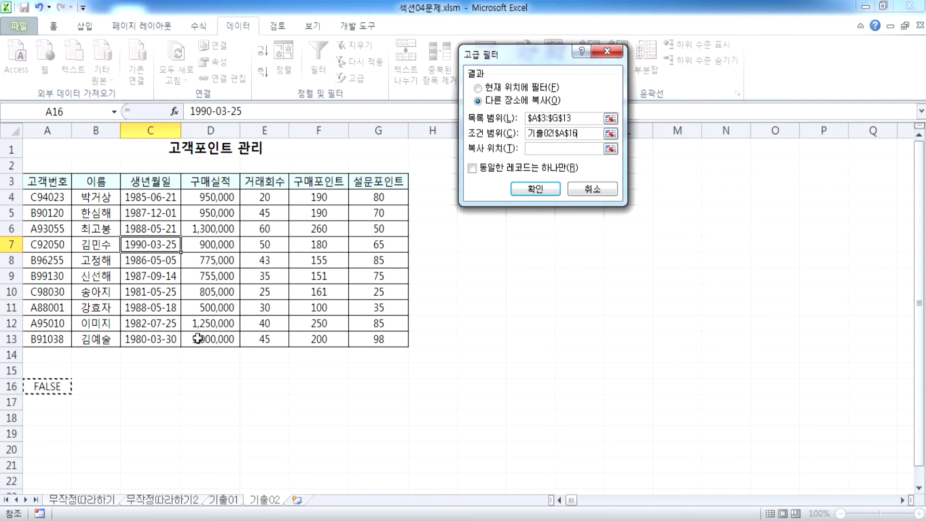
{"action": "scroll", "coordinate": [184, 345], "scroll_direction": "down", "scroll_amount": 2}
{"action": "left_click", "coordinate": [63, 270]}
{"action": "left_click_drag", "start_coordinate": [64, 271], "coordinate": [58, 288]}
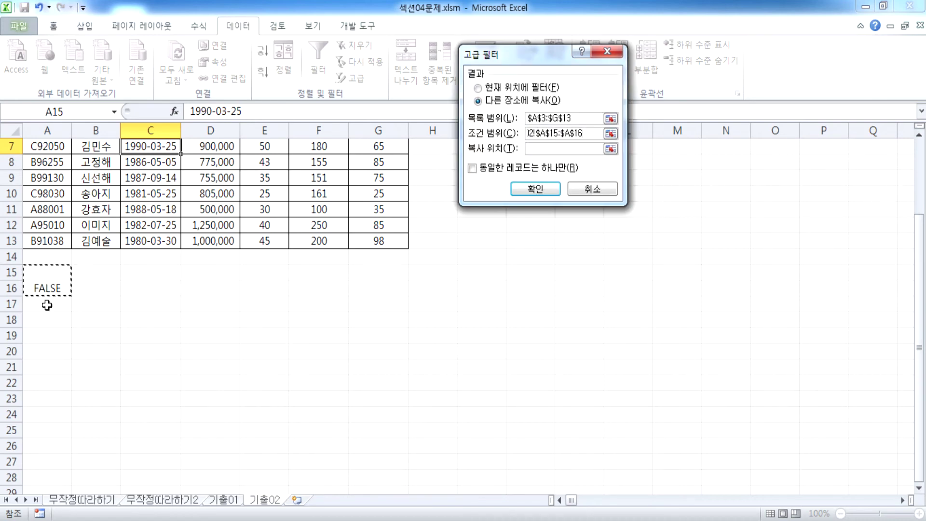
{"action": "left_click", "coordinate": [43, 273]}
{"action": "left_click_drag", "start_coordinate": [42, 274], "coordinate": [46, 282]}
{"action": "left_click", "coordinate": [46, 282]}
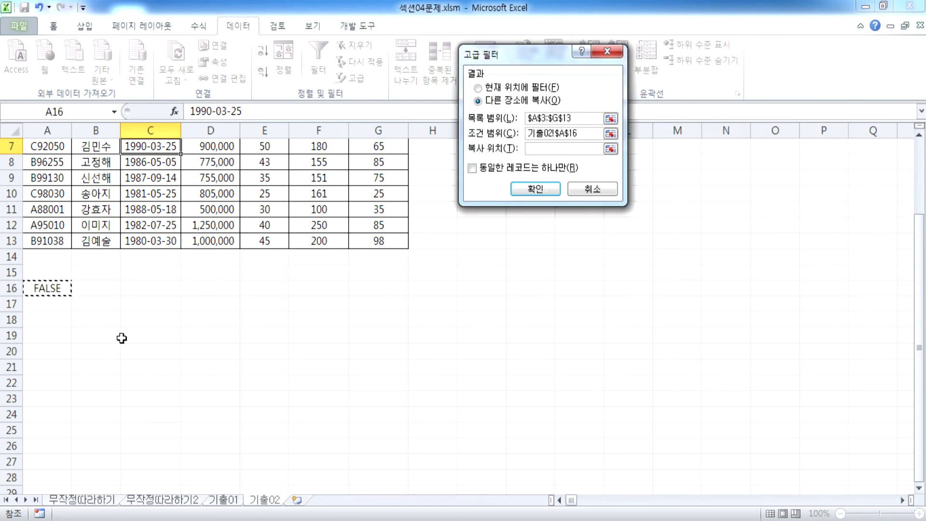
{"action": "left_click", "coordinate": [46, 274]}
{"action": "left_click_drag", "start_coordinate": [47, 274], "coordinate": [47, 288]}
Run the advanced filter with cell A19 as the copy destination and switch to the Notepad notes
{"action": "left_click", "coordinate": [540, 149]}
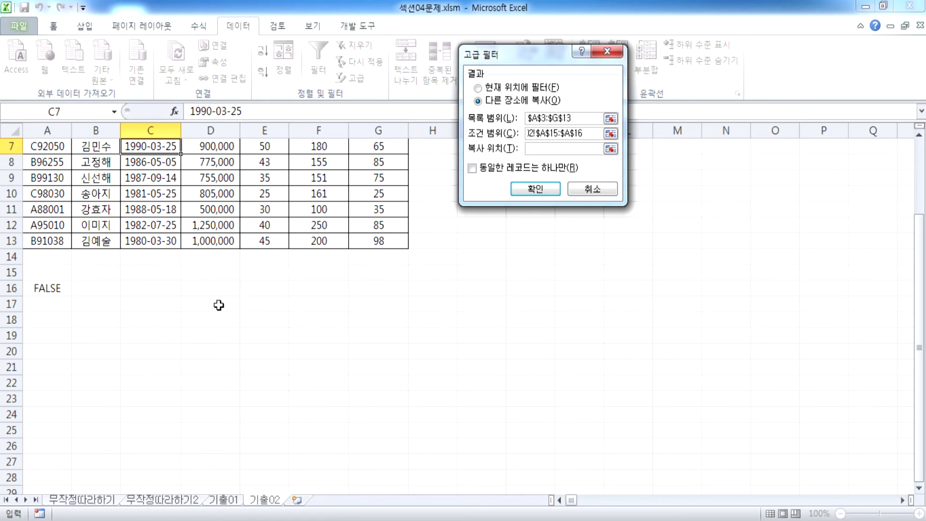
{"action": "left_click", "coordinate": [51, 336]}
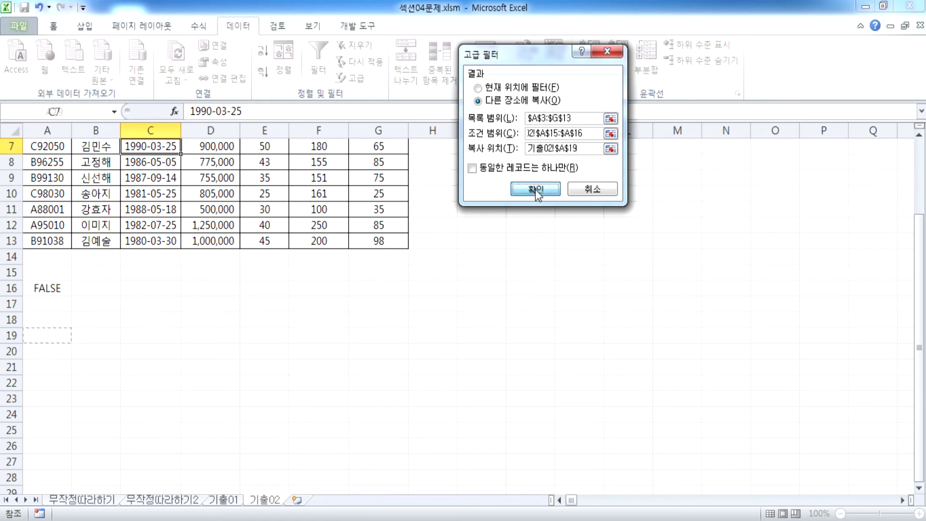
{"action": "left_click", "coordinate": [535, 189]}
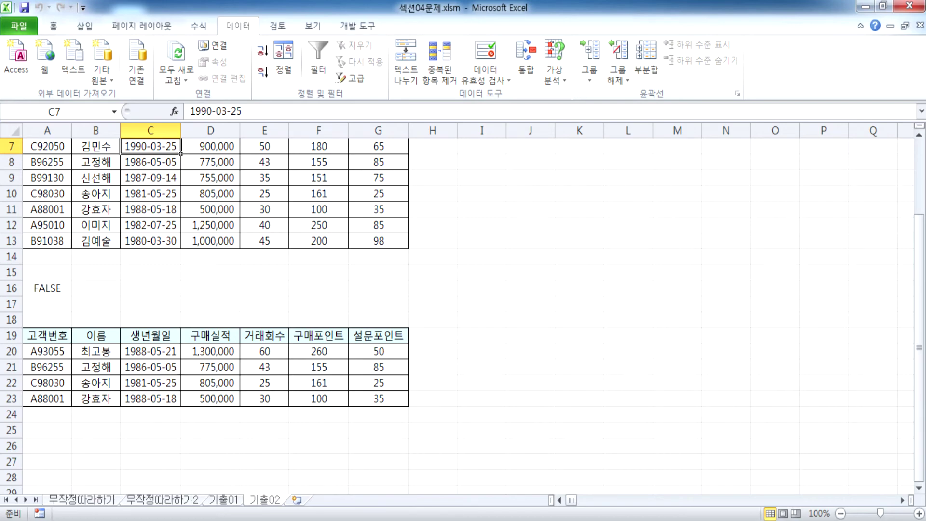
{"action": "key", "text": "alt+Tab"}
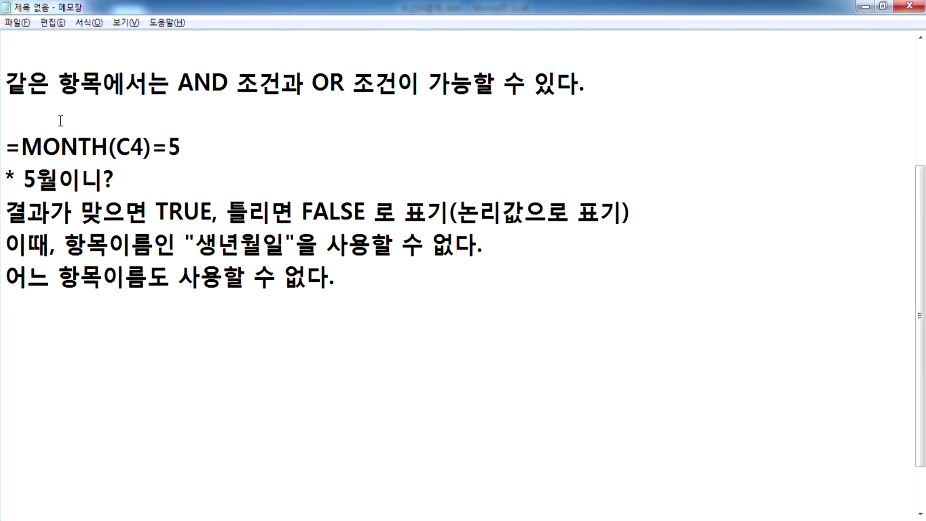
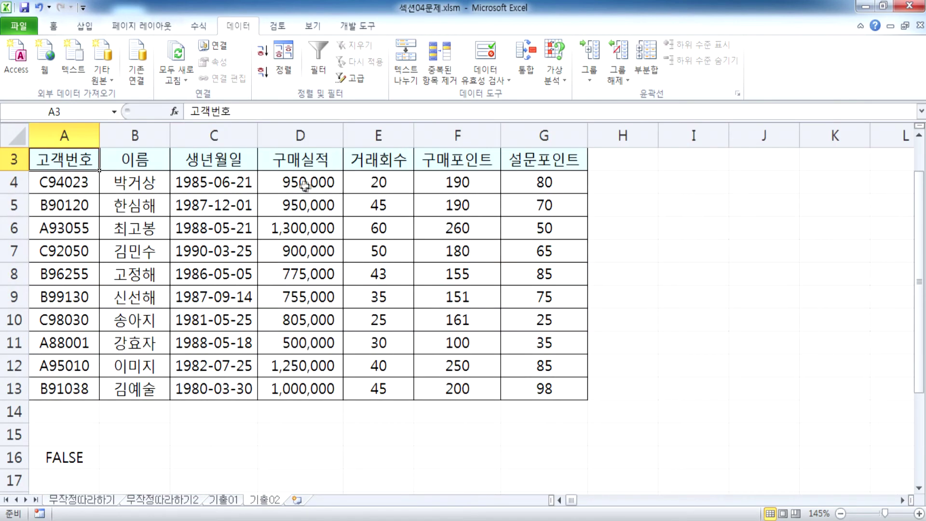
Enter the condition description "구매실적이 평균이상인 경우" in cell C15 of the 기출02 sheet
{"action": "left_click", "coordinate": [304, 185]}
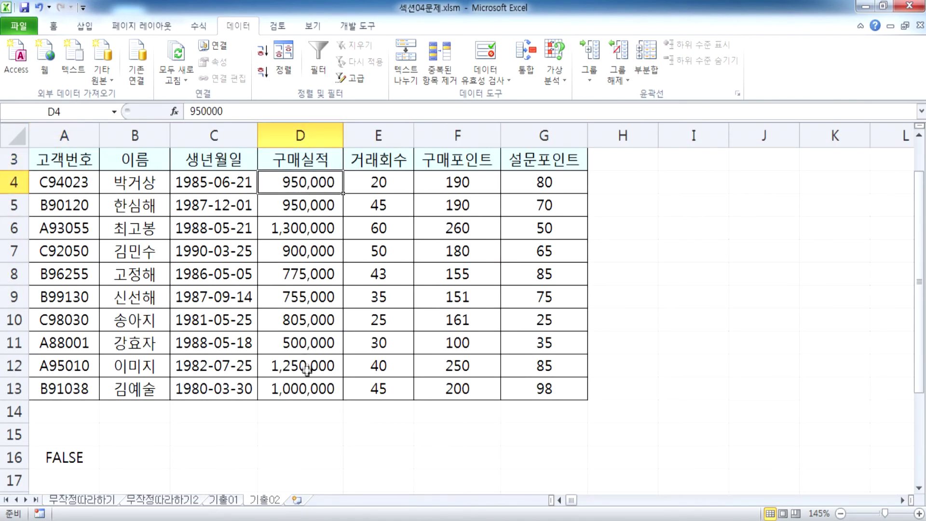
{"action": "left_click", "coordinate": [224, 440]}
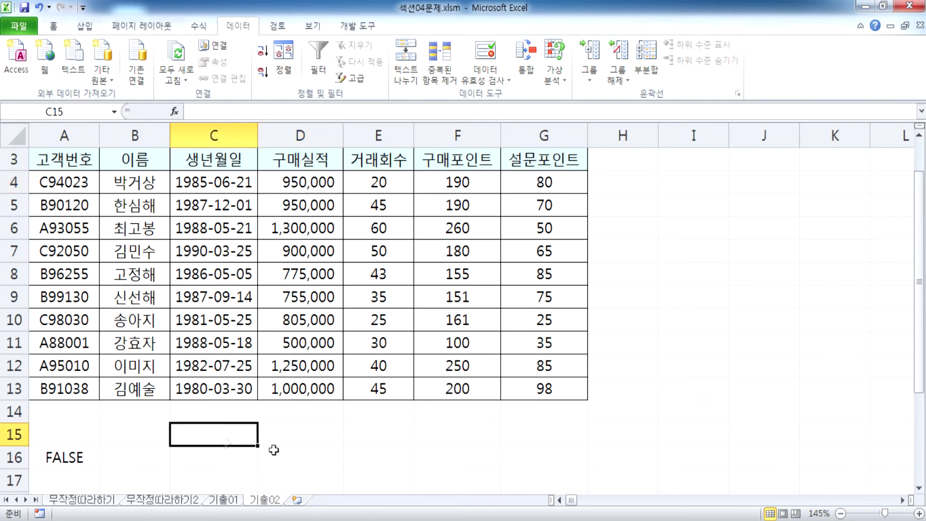
{"action": "type", "text": "구매실적"}
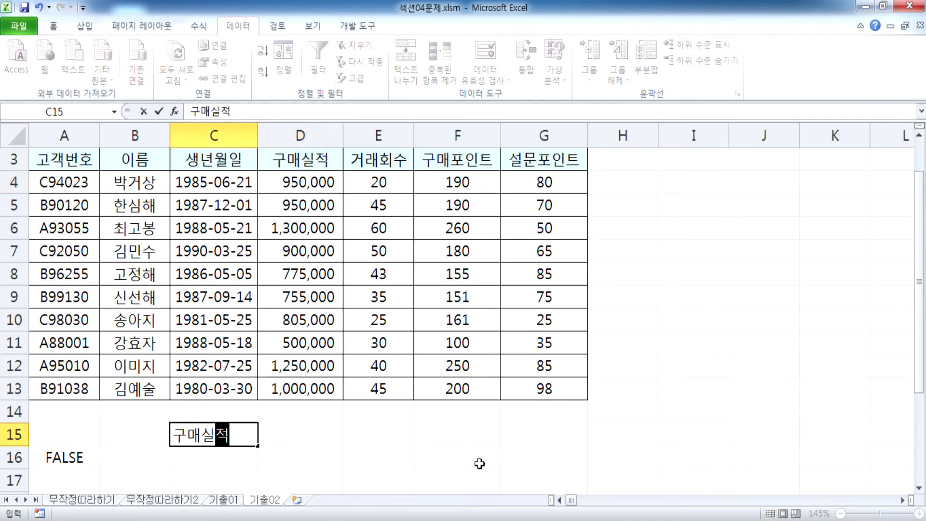
{"action": "type", "text": "이 ㅠ"}
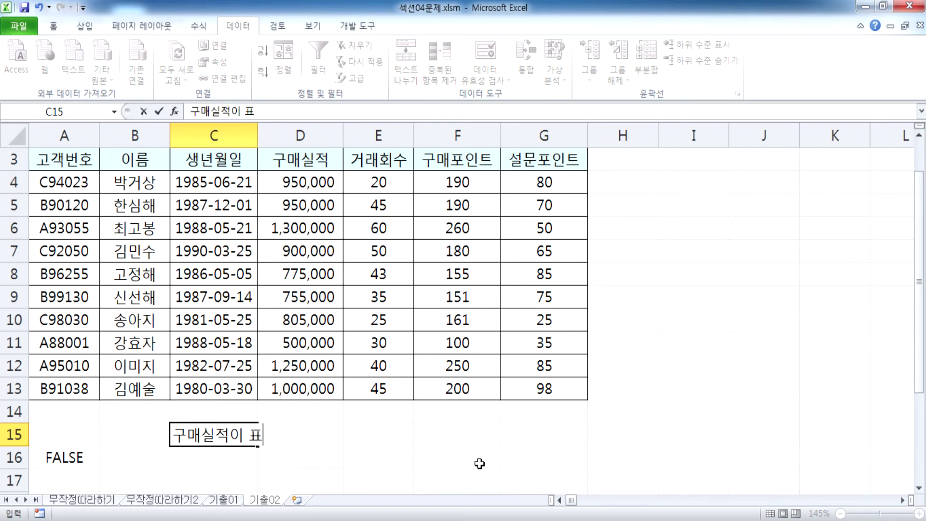
{"action": "type", "text": "ㅕ평균이"}
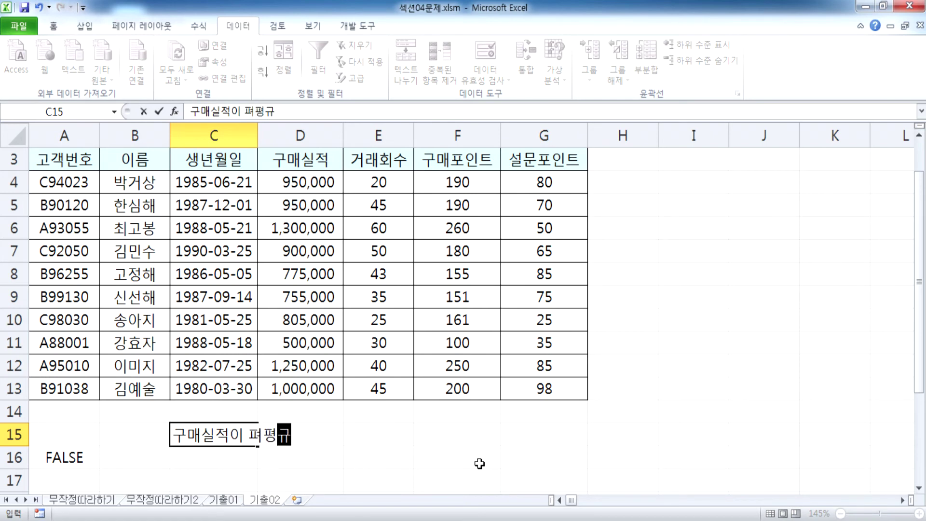
{"action": "type", "text": "상인 경우"}
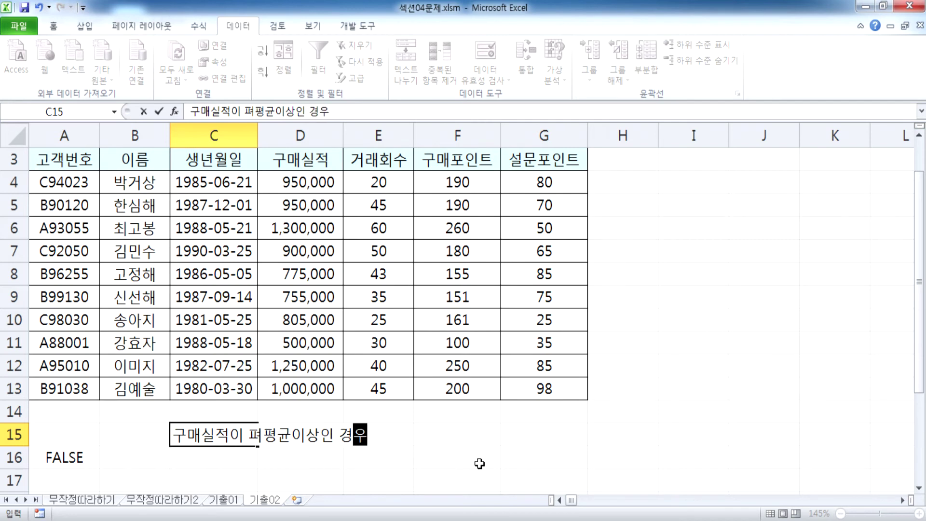
{"action": "key", "text": "F2"}
{"action": "key", "text": "Left"}
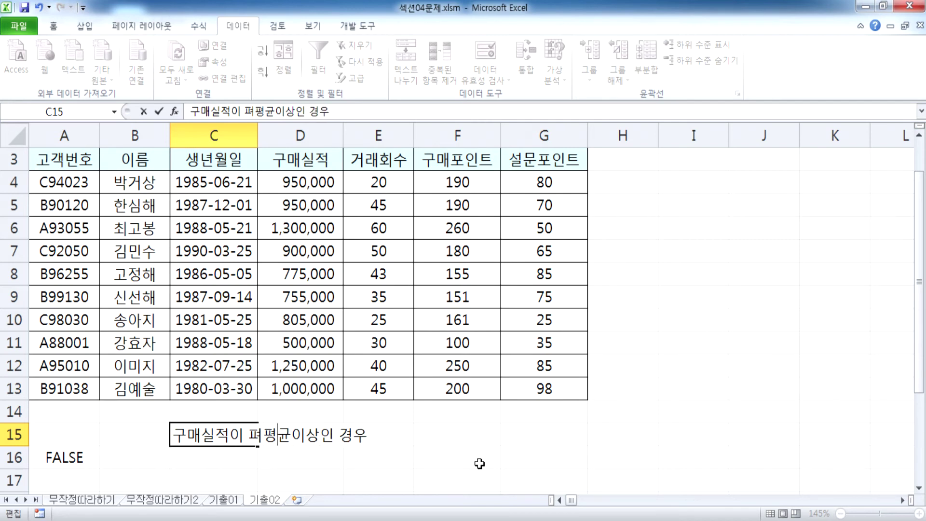
{"action": "key", "text": "Delete"}
{"action": "key", "text": "Return"}
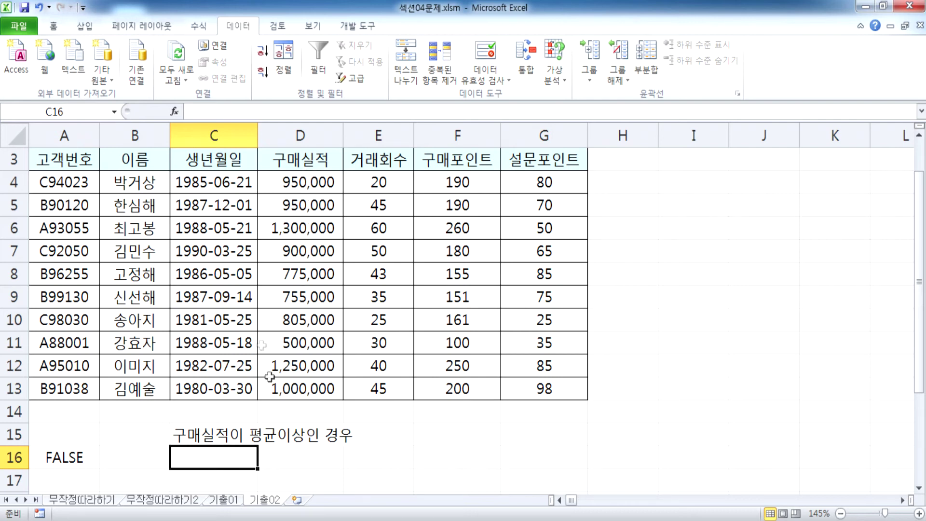
Examine the 구매실적 values in D4:D13 and return to the empty cell C16 below the condition description
{"action": "left_click", "coordinate": [299, 181]}
{"action": "left_click_drag", "start_coordinate": [299, 181], "coordinate": [299, 383]}
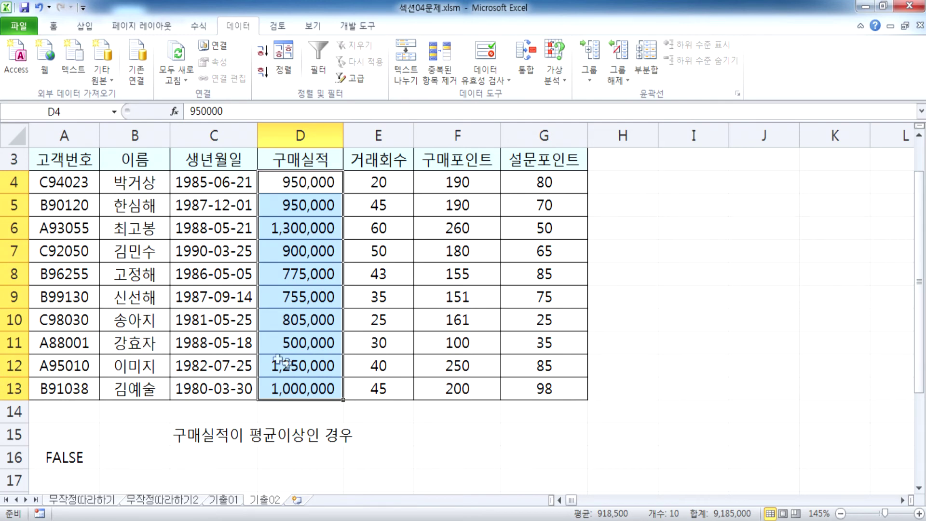
{"action": "left_click", "coordinate": [213, 459]}
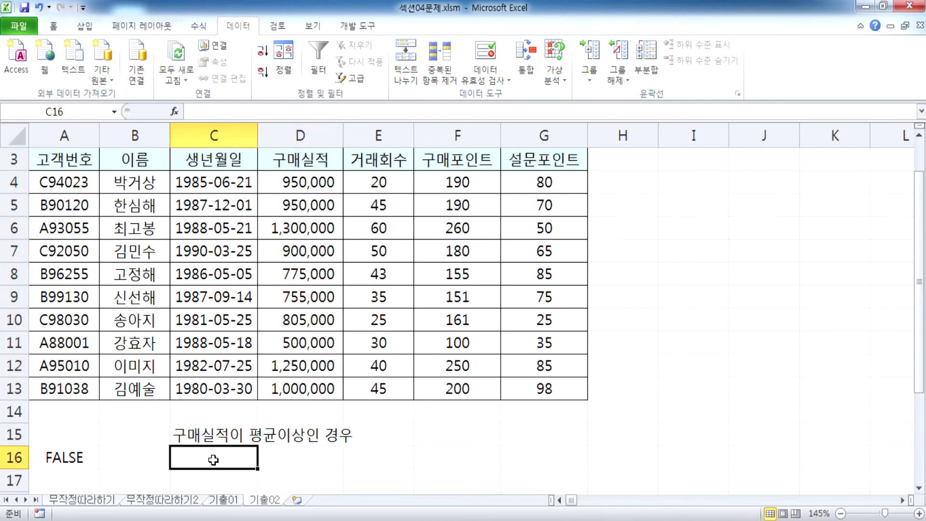
Enter the field heading 구매실적 in cell F15 beside the condition description
{"action": "left_click", "coordinate": [444, 437]}
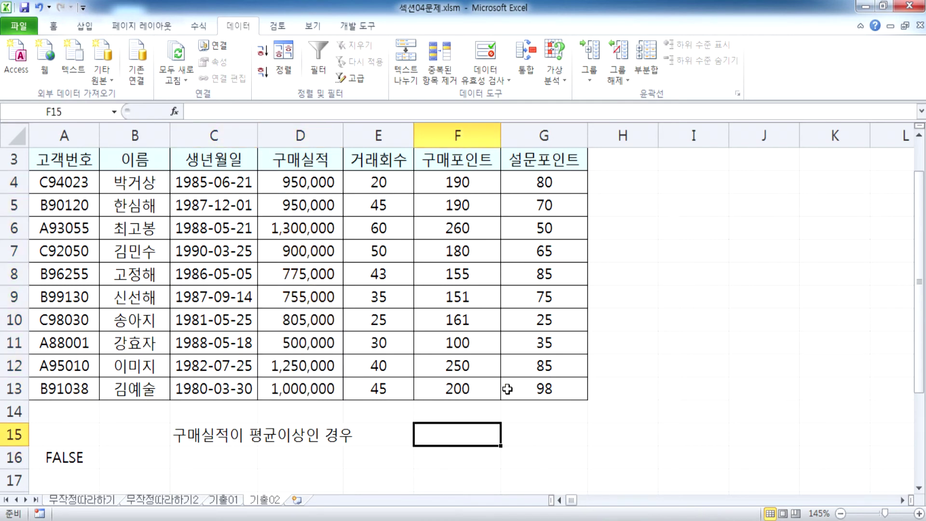
{"action": "type", "text": "그래"}
{"action": "key", "text": "BackSpace"}
{"action": "key", "text": "BackSpace"}
{"action": "key", "text": "BackSpace"}
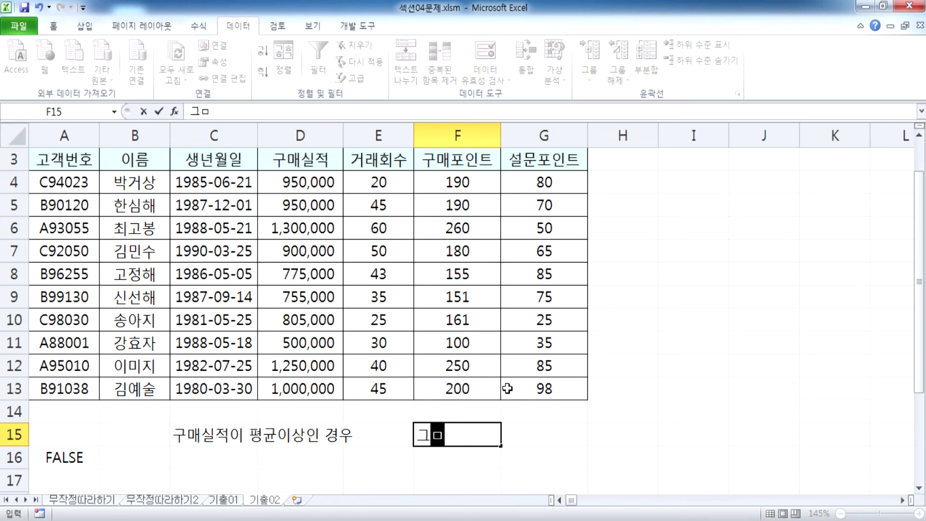
{"action": "type", "text": "구매실적"}
{"action": "key", "text": "Return"}
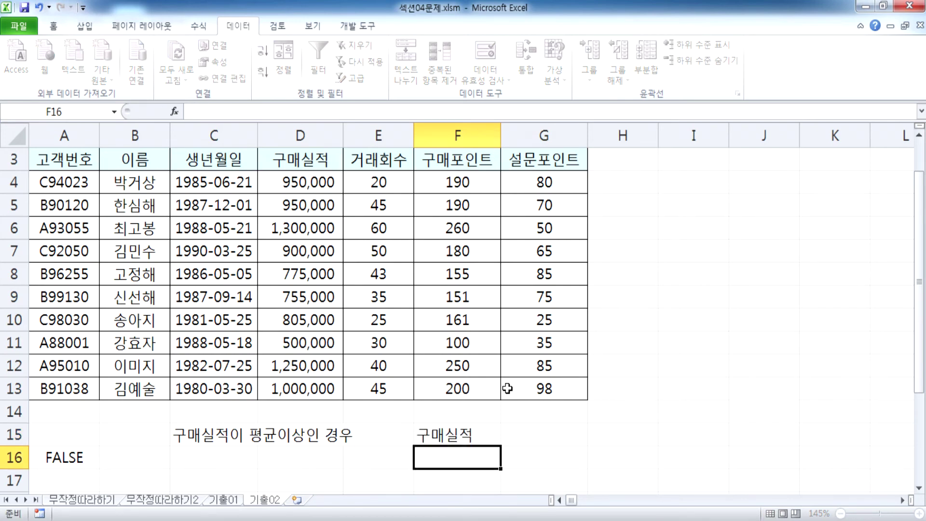
{"action": "scroll", "coordinate": [473, 378], "scroll_direction": "down", "scroll_amount": 2}
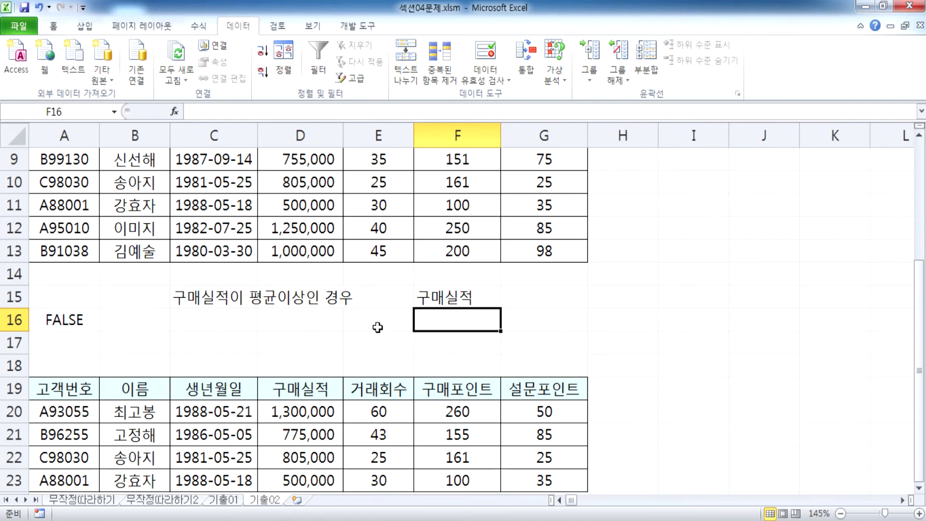
{"action": "scroll", "coordinate": [377, 328], "scroll_direction": "up", "scroll_amount": 2}
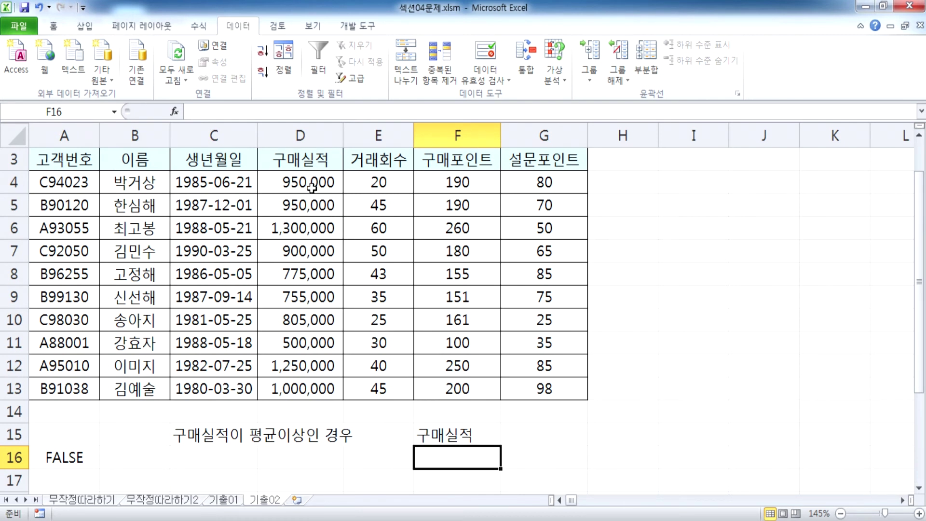
{"action": "scroll", "coordinate": [594, 285], "scroll_direction": "down", "scroll_amount": 1}
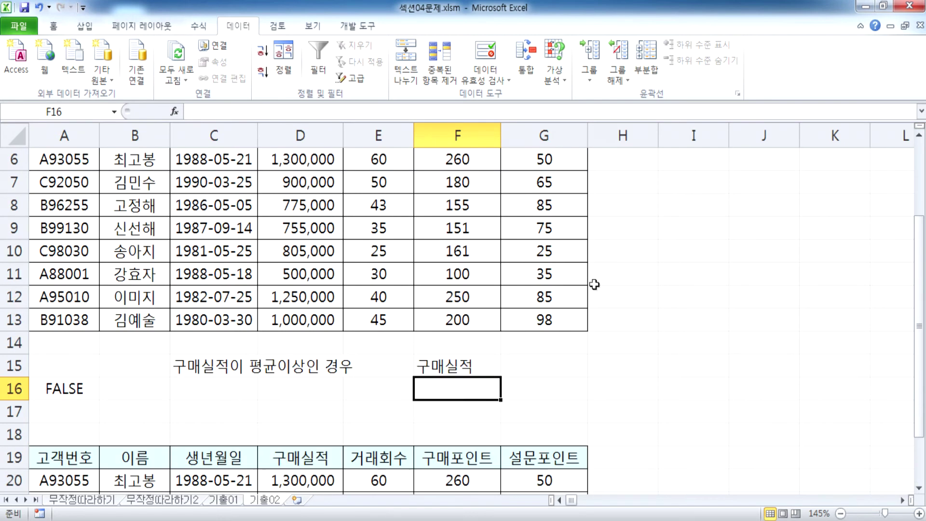
{"action": "type", "text": ">="}
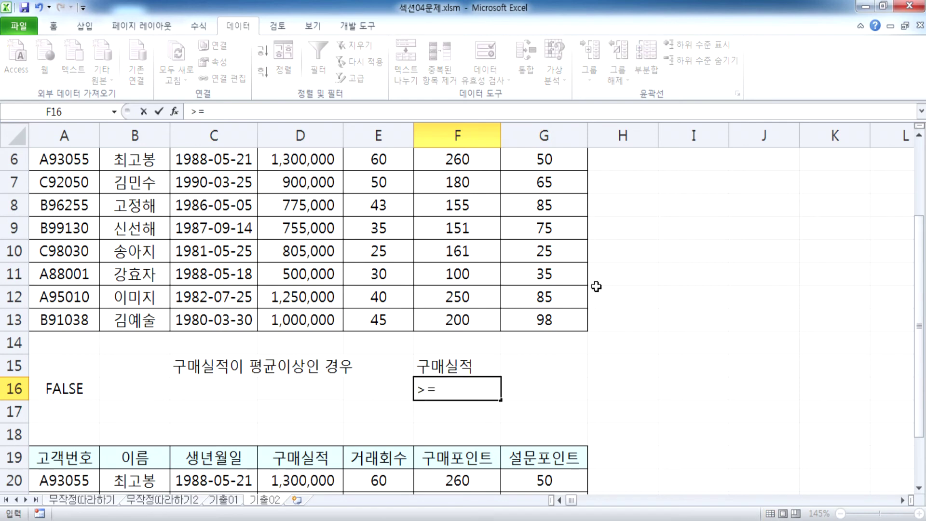
{"action": "type", "text": "OOOO"}
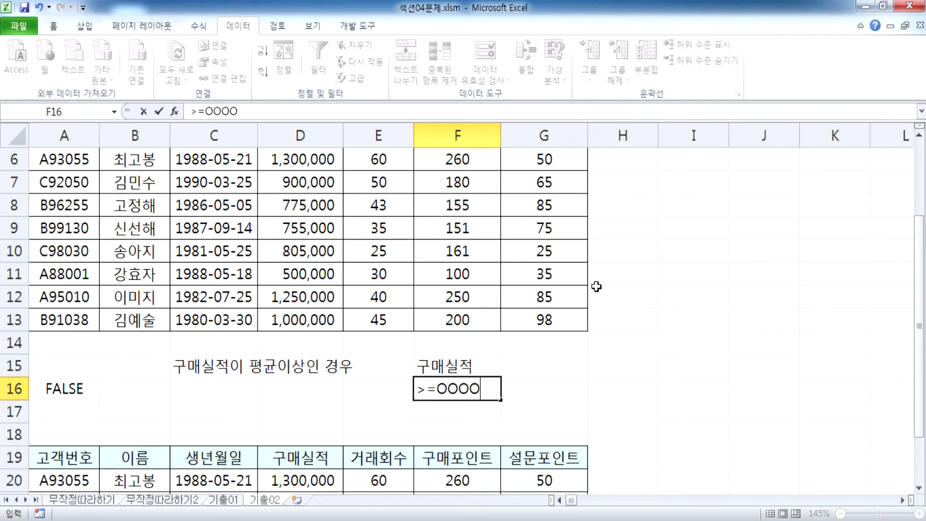
{"action": "key", "text": "Escape"}
Enter the criteria formula =">="&AVERAGE(D4:D13) in cell F16 under the 구매실적 heading
{"action": "scroll", "coordinate": [597, 298], "scroll_direction": "down", "scroll_amount": 2}
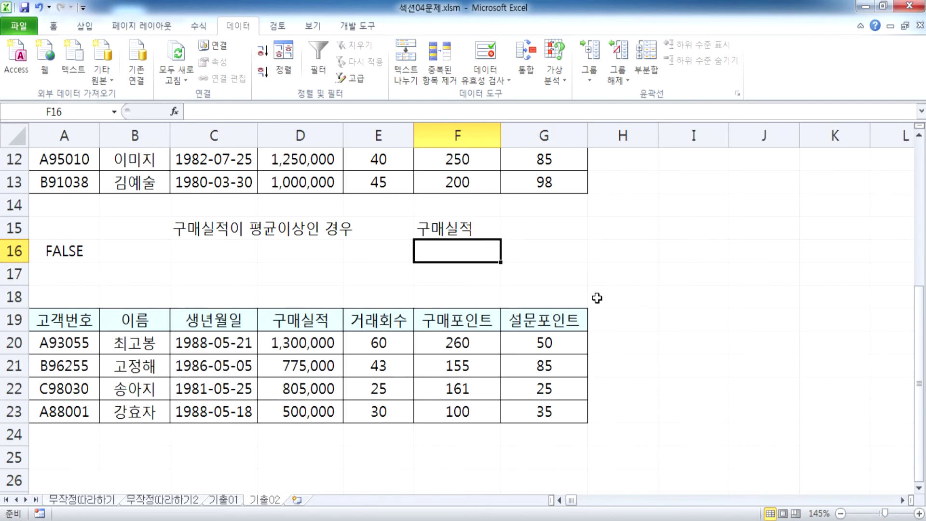
{"action": "type", "text": "=\">="}
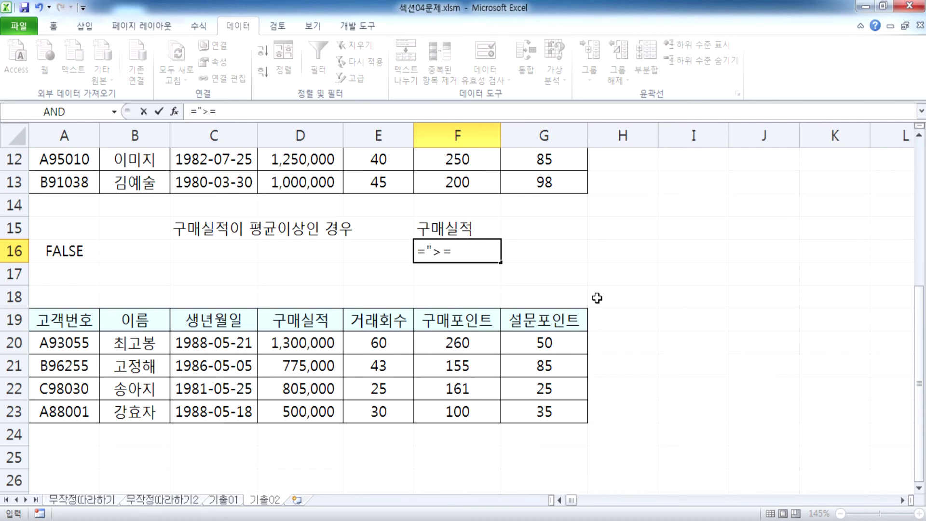
{"action": "type", "text": "\"&AVERAGE("}
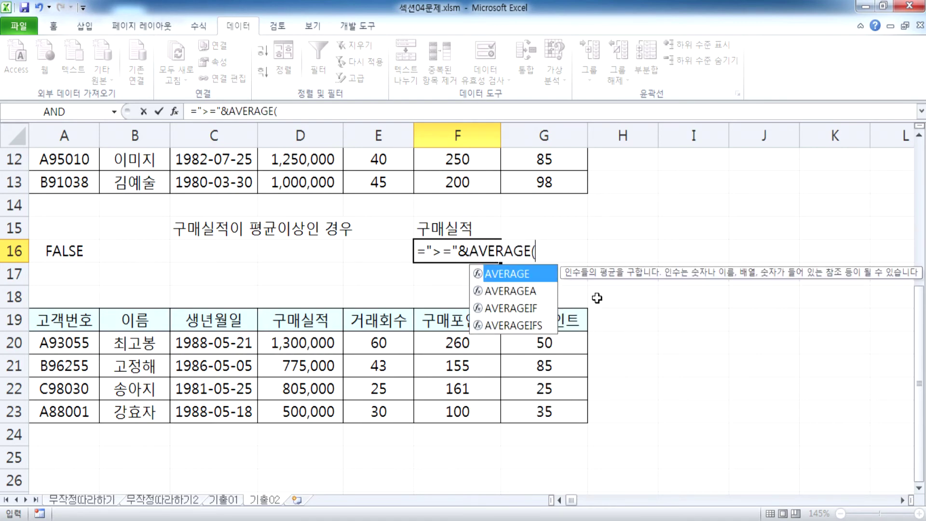
{"action": "key", "text": "Tab"}
{"action": "scroll", "coordinate": [414, 246], "scroll_direction": "up", "scroll_amount": 3}
{"action": "left_click_drag", "start_coordinate": [309, 188], "coordinate": [311, 389]}
{"action": "type", "text": ")"}
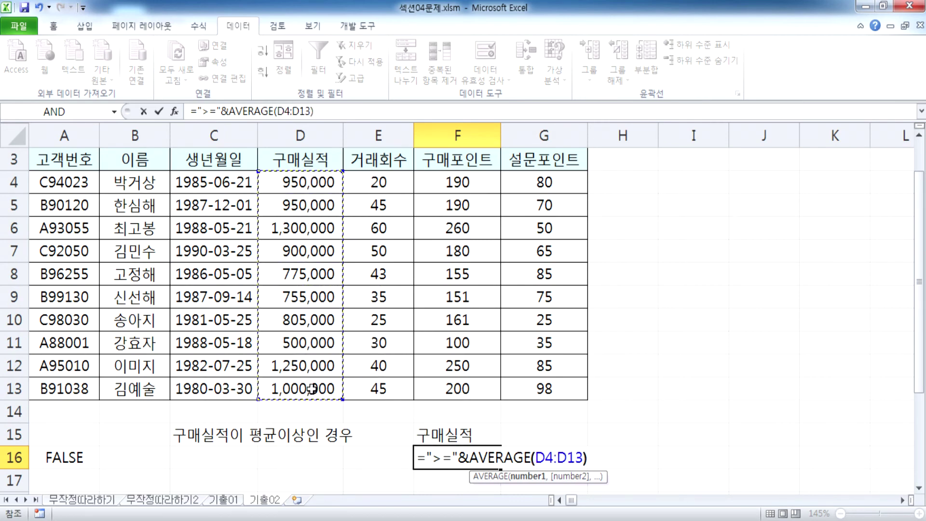
{"action": "key", "text": "Return"}
Copy the whole formula text from cell F16 and switch to the Notepad notes
{"action": "scroll", "coordinate": [606, 375], "scroll_direction": "down", "scroll_amount": 2}
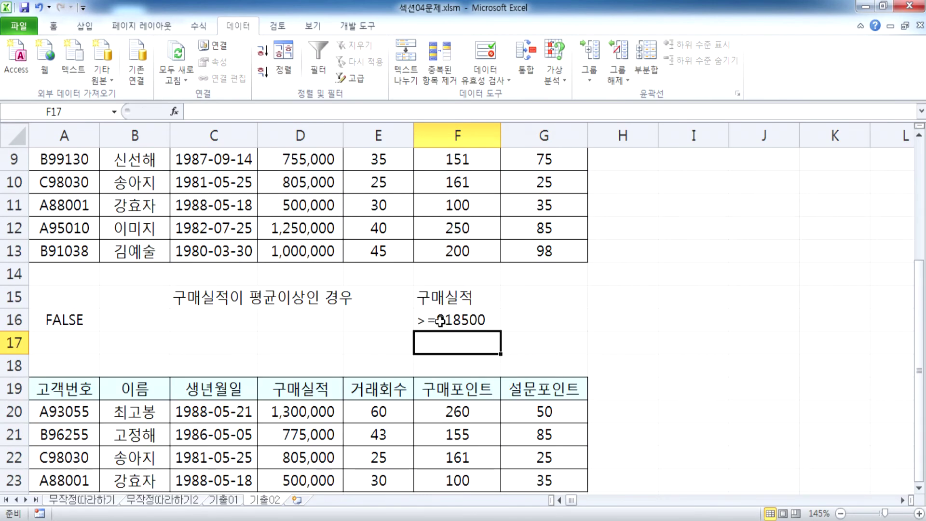
{"action": "left_click", "coordinate": [439, 321]}
{"action": "key", "text": "F2"}
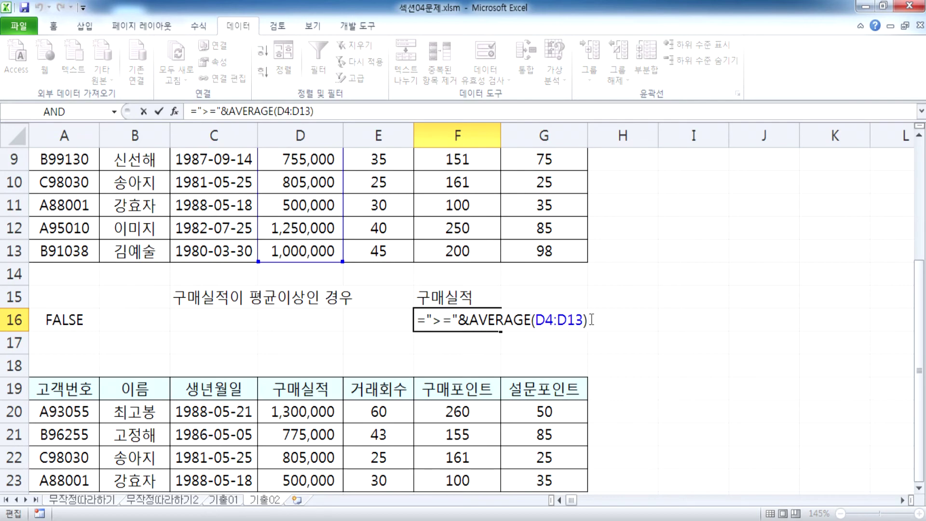
{"action": "left_click_drag", "start_coordinate": [591, 320], "coordinate": [392, 311]}
{"action": "key", "text": "alt+Tab"}
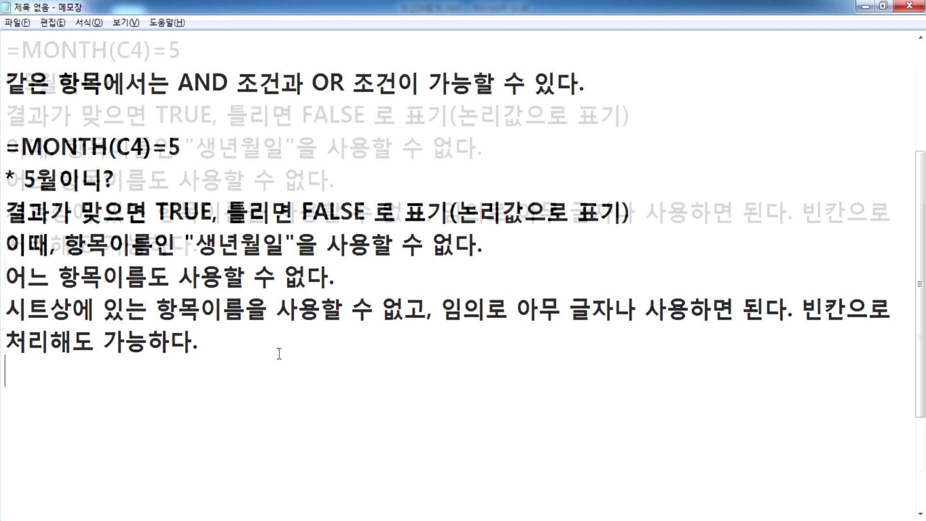
Add the line "구매실적이 평균이상인 경우만 필터링" at the end of the notes
{"action": "scroll", "coordinate": [330, 262], "scroll_direction": "down", "scroll_amount": 2}
{"action": "type", "text": "평"}
{"action": "key", "text": "BackSpace"}
{"action": "key", "text": "BackSpace"}
{"action": "key", "text": "BackSpace"}
{"action": "type", "text": "굼매일자"}
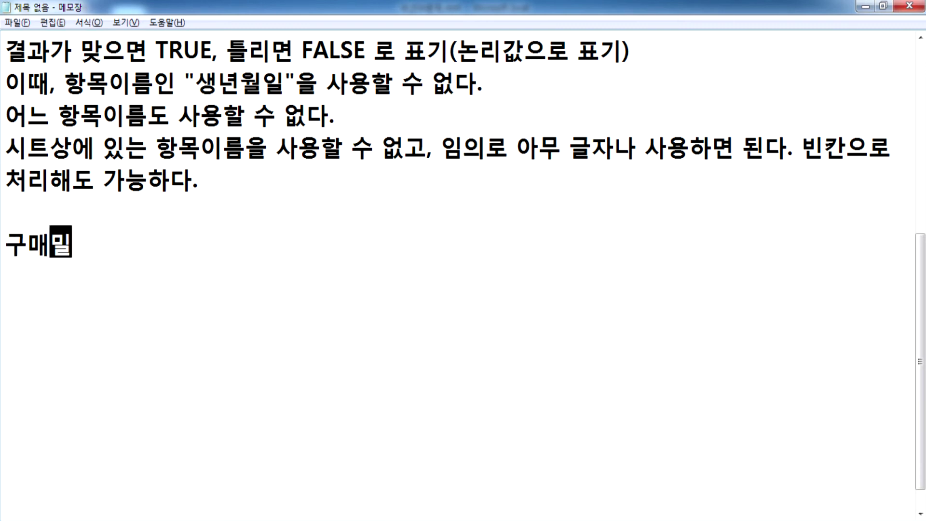
{"action": "key", "text": "BackSpace"}
{"action": "key", "text": "BackSpace"}
{"action": "key", "text": "BackSpace"}
{"action": "type", "text": "실적이"}
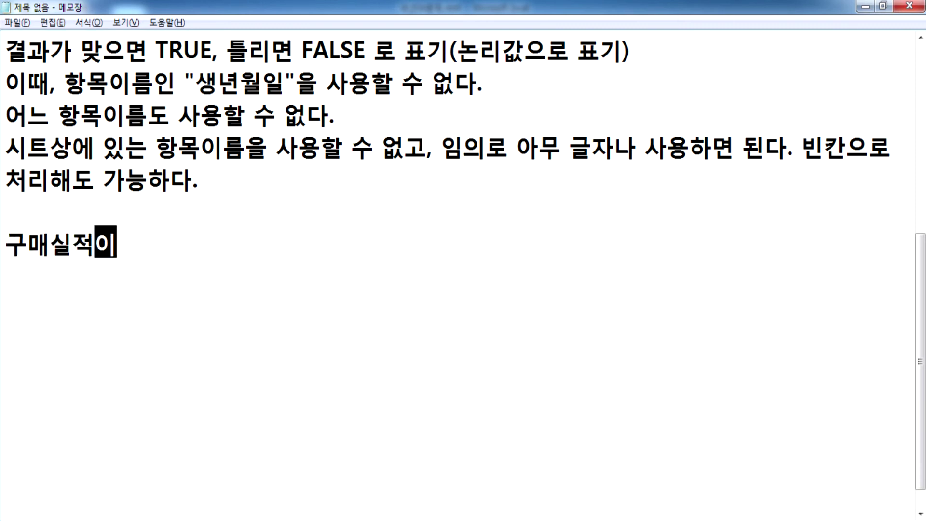
{"action": "type", "text": " 평균이상인 "}
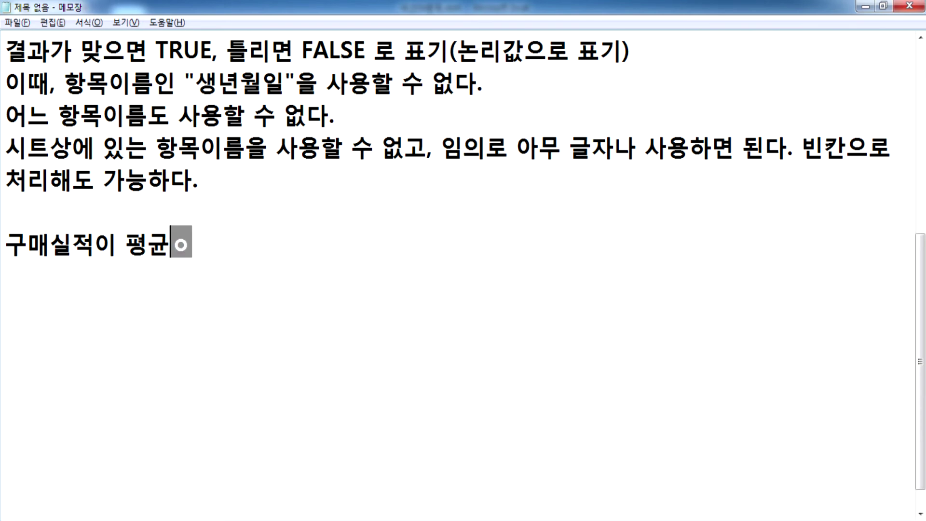
{"action": "type", "text": "경우만"}
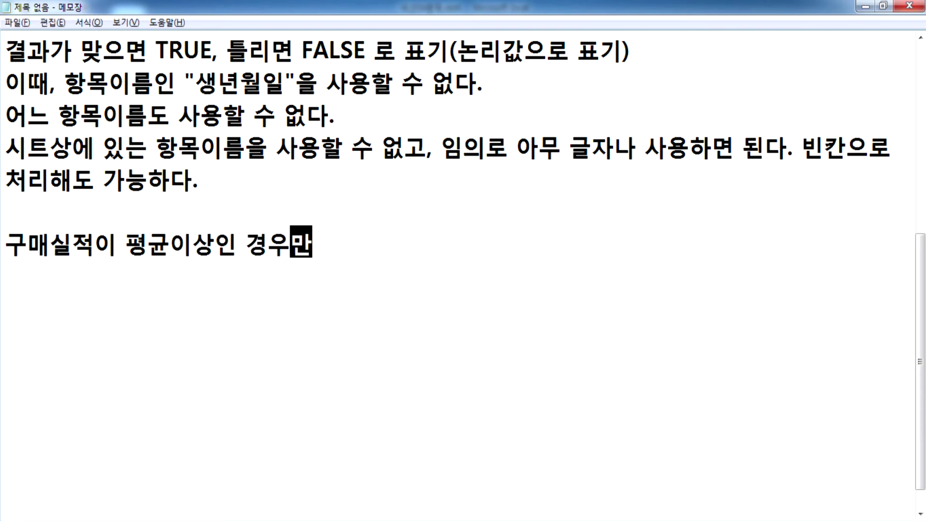
{"action": "type", "text": " 필터링"}
{"action": "key", "text": "Return"}
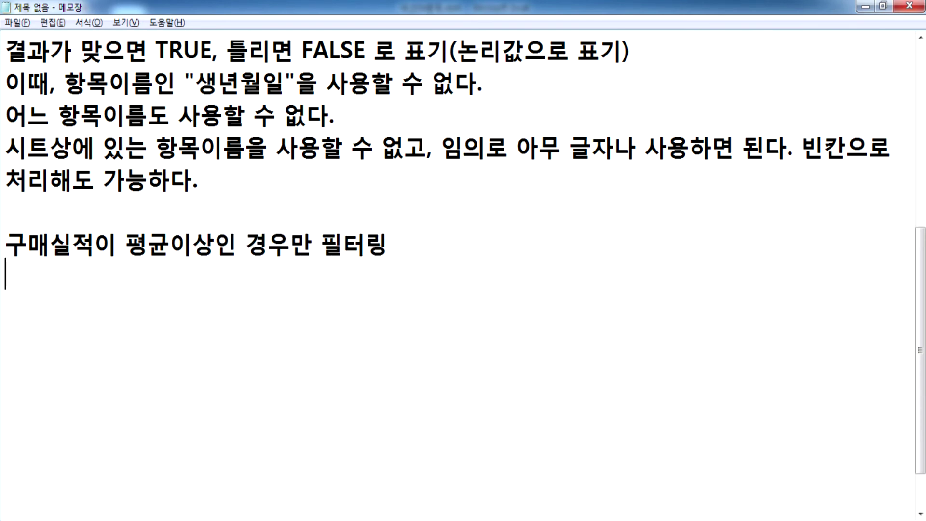
Add the heading 구매실적 after a blank line and paste the formula =">="&AVERAGE(D4:D13) beneath it
{"action": "key", "text": "Return"}
{"action": "type", "text": "구매실적"}
{"action": "key", "text": "Return"}
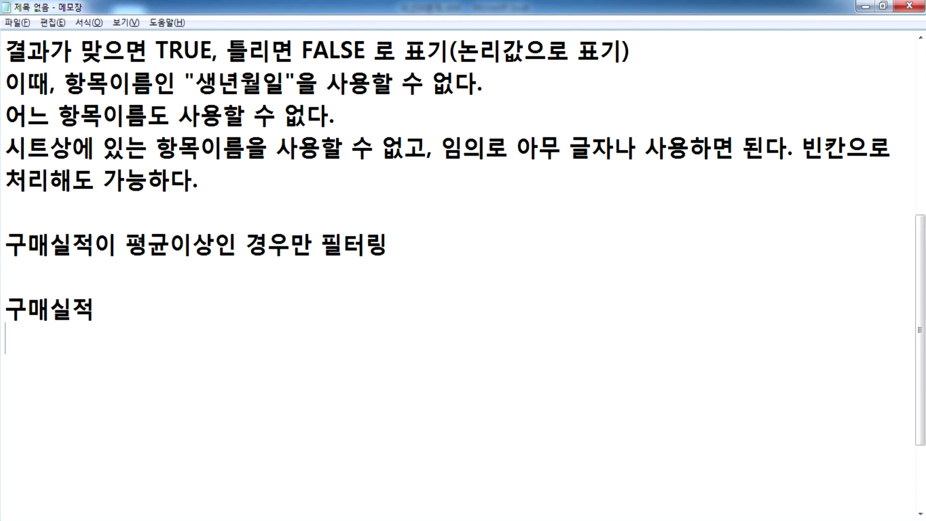
{"action": "type", "text": "=\">=\"&AVERAGE(D4:D13)"}
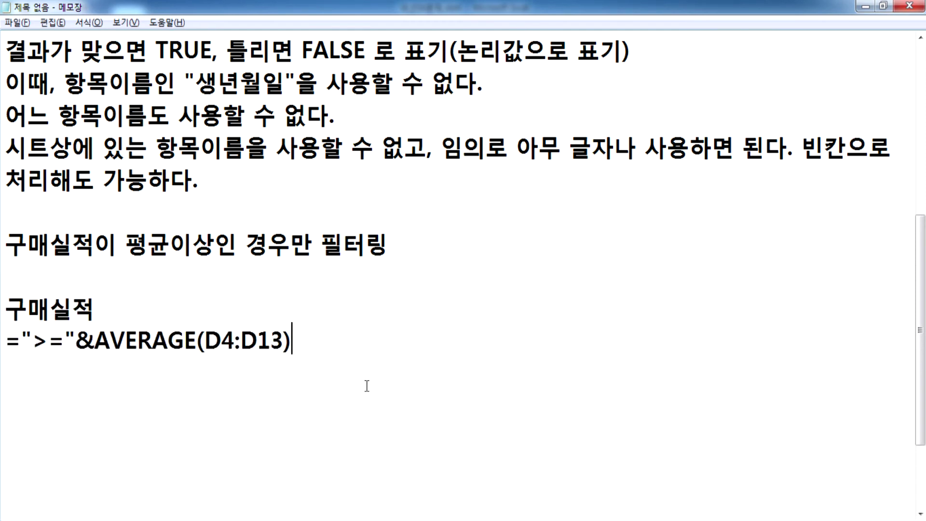
Highlight the & operator, the AVERAGE function name and the quoted >= in the pasted formula, one after another
{"action": "scroll", "coordinate": [360, 390], "scroll_direction": "down", "scroll_amount": 1}
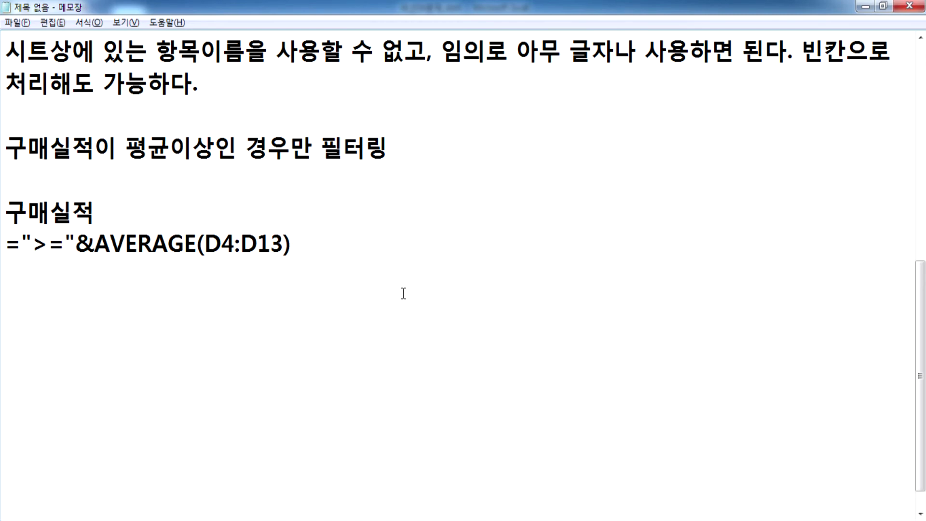
{"action": "left_click_drag", "start_coordinate": [82, 254], "coordinate": [96, 254]}
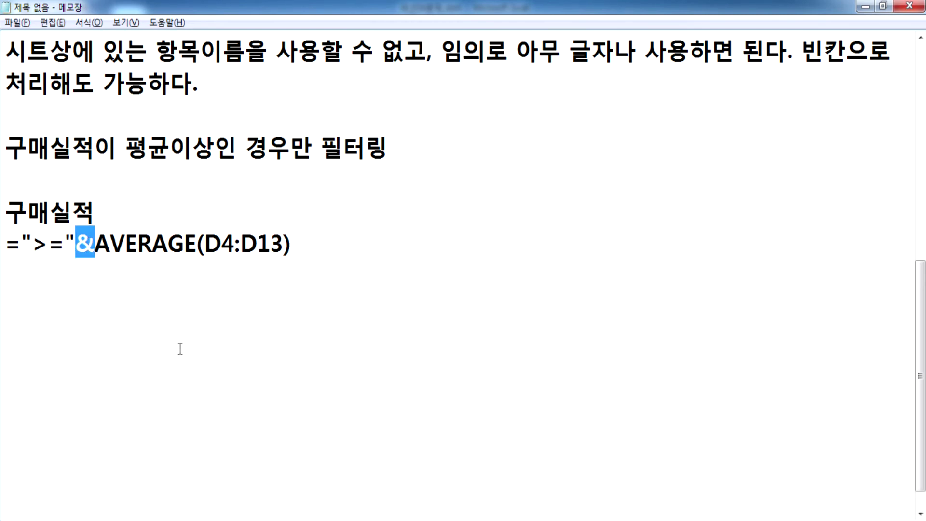
{"action": "left_click_drag", "start_coordinate": [95, 244], "coordinate": [196, 244]}
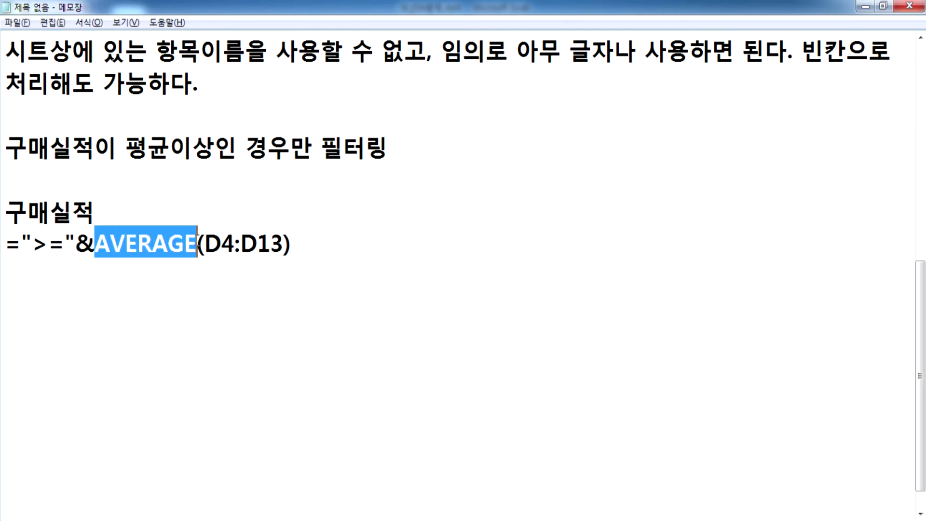
{"action": "left_click_drag", "start_coordinate": [31, 243], "coordinate": [65, 244]}
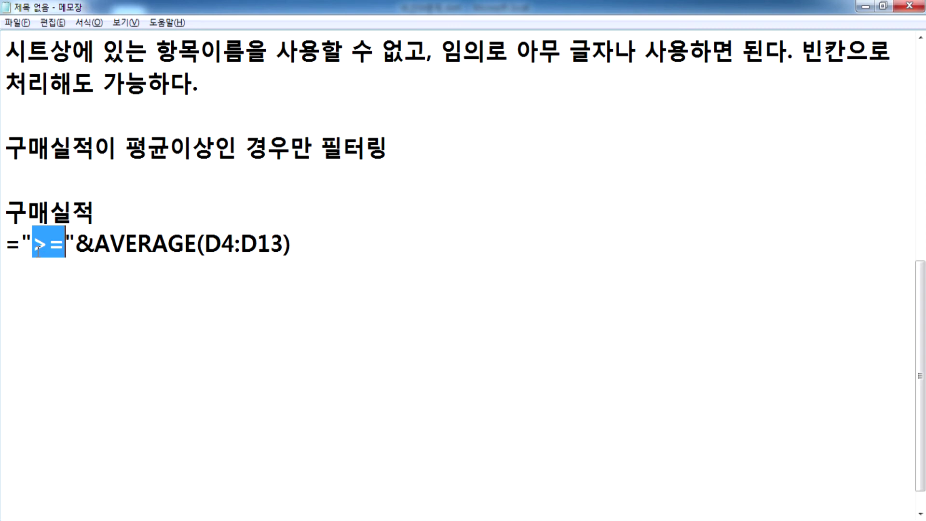
Write >= on the line below the formula and highlight the matching formula parts for comparison
{"action": "left_click", "coordinate": [31, 270]}
{"action": "type", "text": ">="}
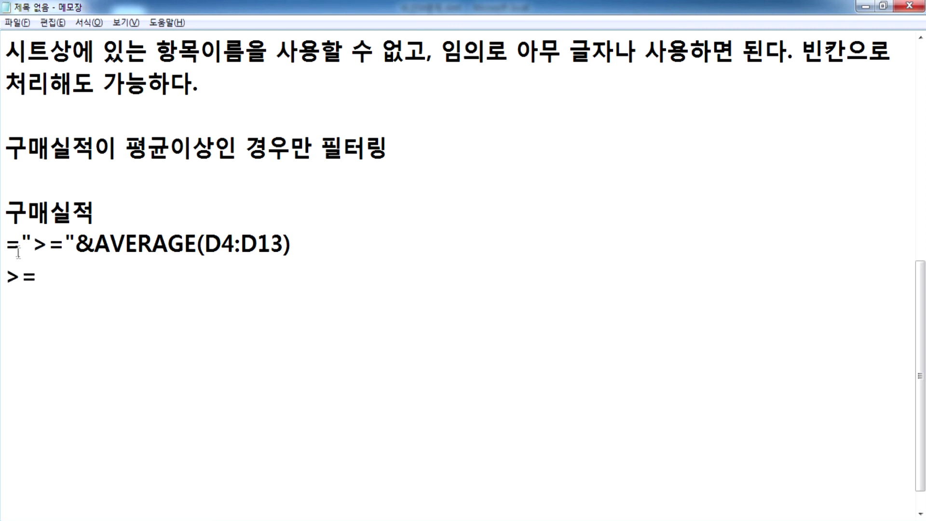
{"action": "left_click_drag", "start_coordinate": [20, 244], "coordinate": [2, 245]}
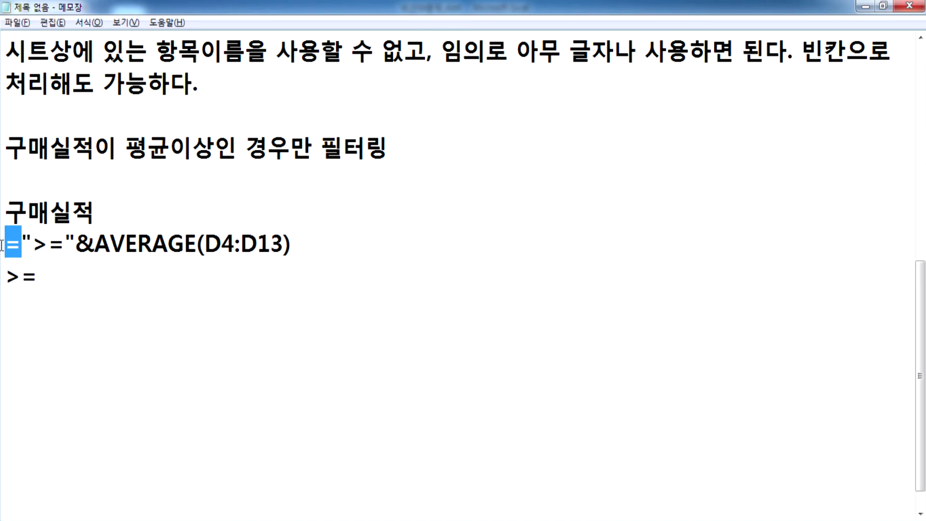
{"action": "left_click_drag", "start_coordinate": [30, 247], "coordinate": [65, 245]}
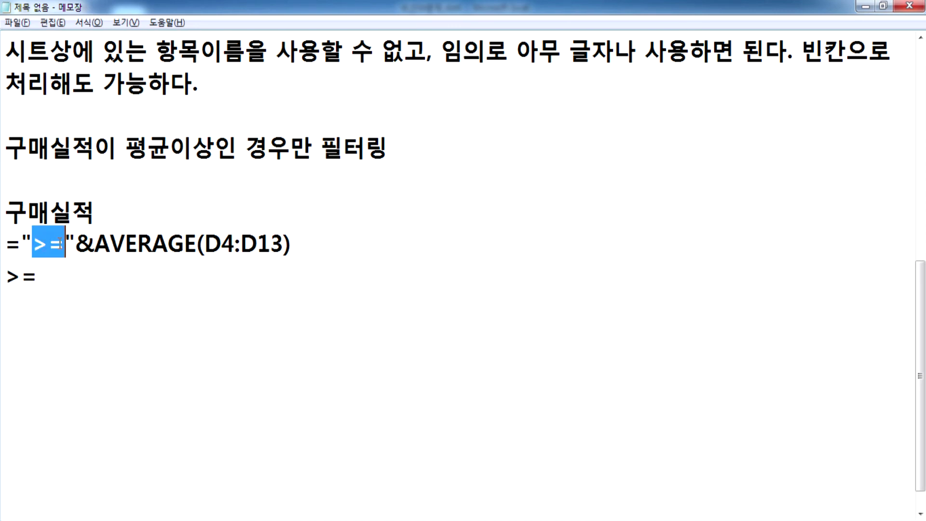
{"action": "left_click_drag", "start_coordinate": [43, 276], "coordinate": [2, 276]}
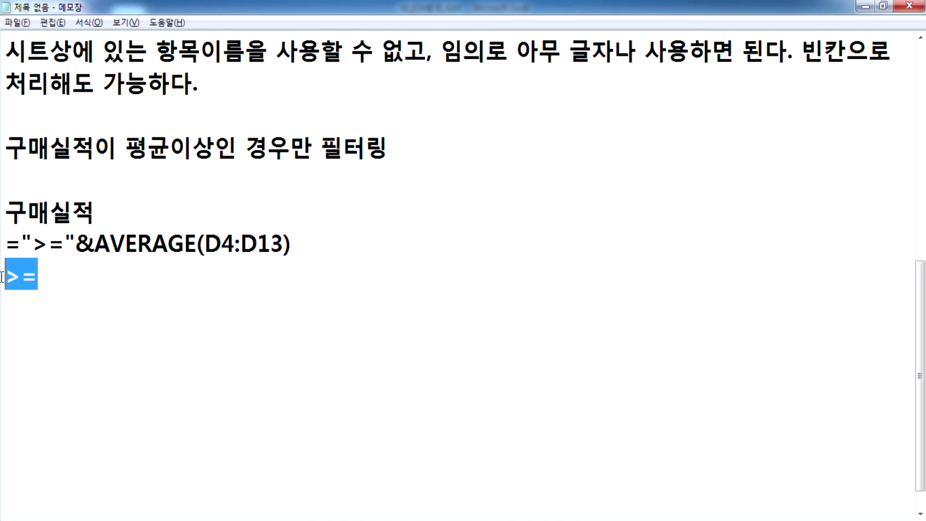
{"action": "left_click_drag", "start_coordinate": [75, 243], "coordinate": [126, 244]}
Append 평균값 after the >= below the formula and highlight AVERAGE(D4:D13) as its counterpart
{"action": "left_click", "coordinate": [64, 282]}
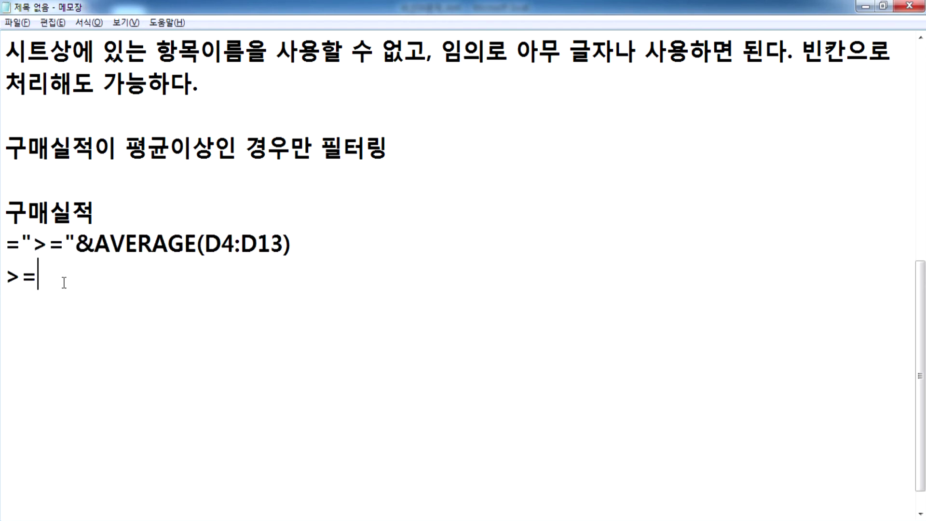
{"action": "type", "text": "VUD"}
{"action": "key", "text": "BackSpace"}
{"action": "key", "text": "BackSpace"}
{"action": "key", "text": "BackSpace"}
{"action": "key", "text": "Hangul"}
{"action": "type", "text": "평균ㄱ"}
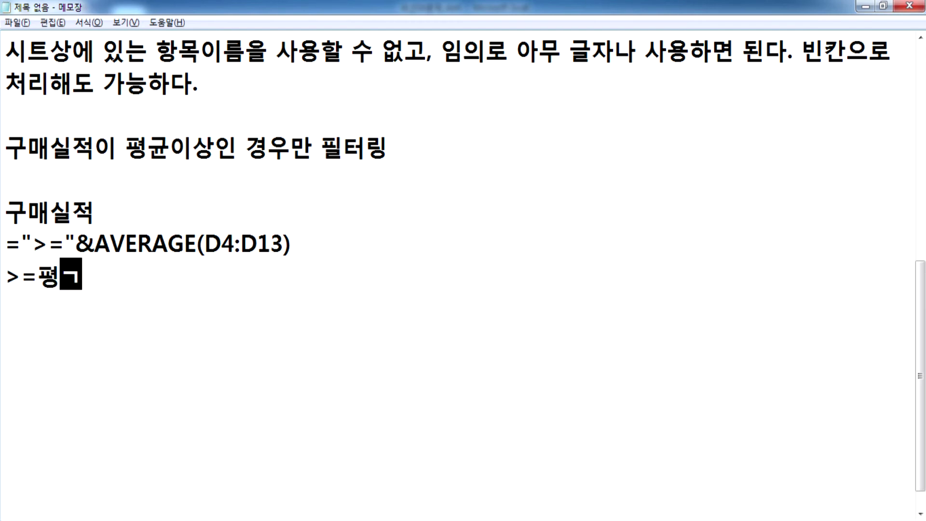
{"action": "type", "text": "ㅏㅂㅅ"}
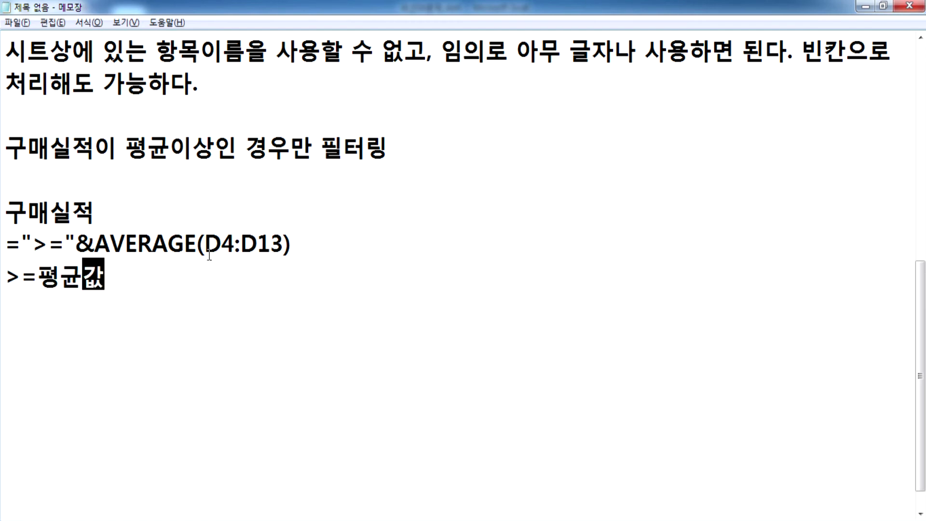
{"action": "left_click_drag", "start_coordinate": [95, 243], "coordinate": [321, 245]}
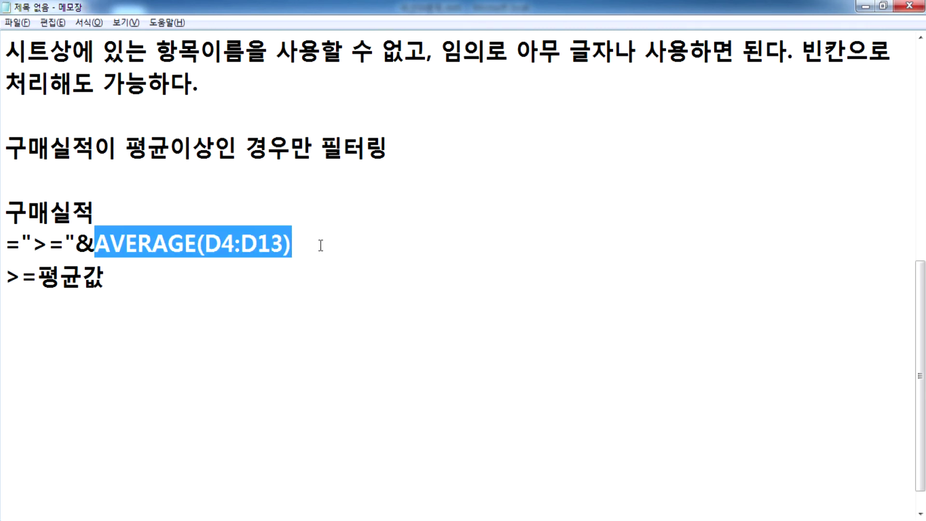
{"action": "left_click", "coordinate": [131, 325]}
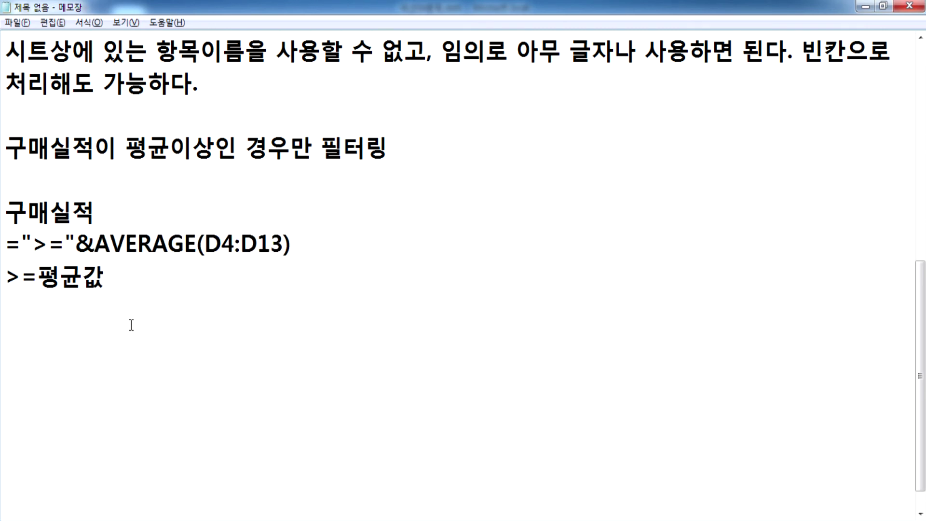
Switch to Excel and commit the formula =">="&AVERAGE(D4:D13) in cell F16
{"action": "key", "text": "alt+Tab"}
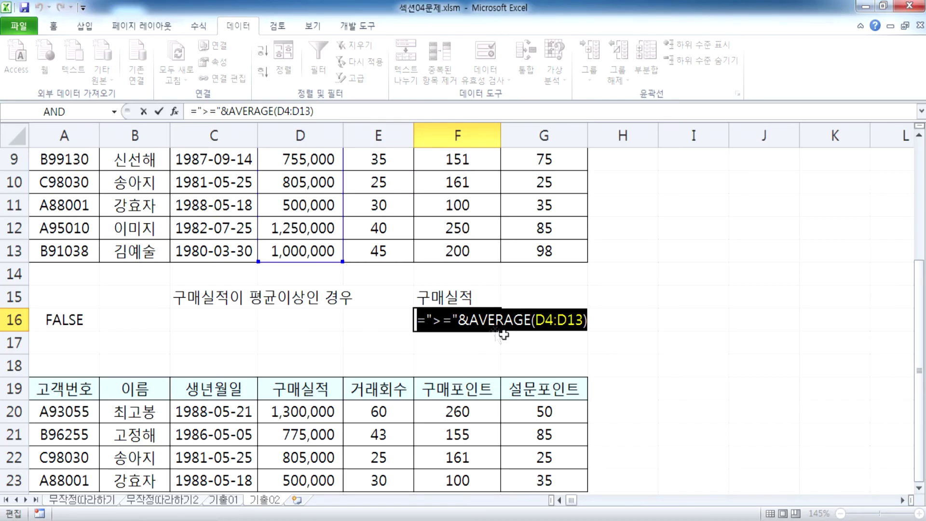
{"action": "left_click", "coordinate": [447, 322]}
{"action": "key", "text": "Return"}
{"action": "left_click", "coordinate": [433, 326]}
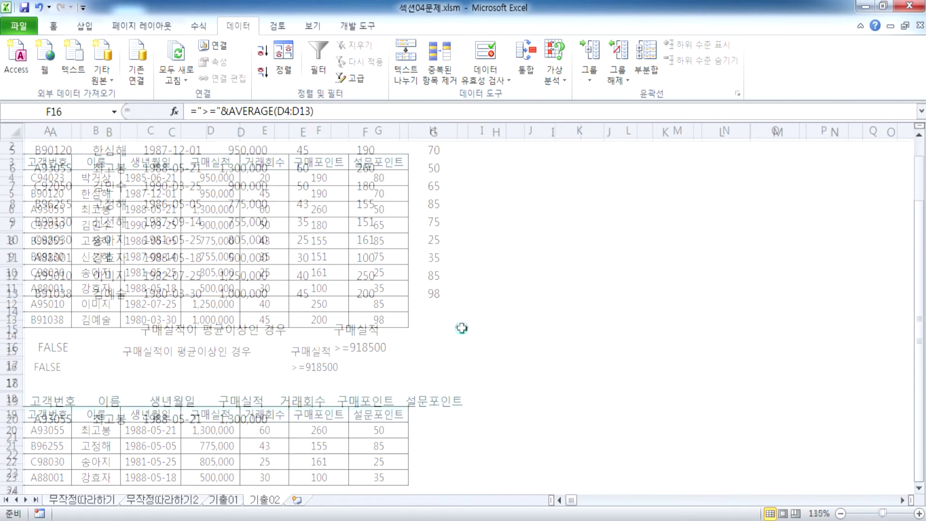
Run an advanced filter on A3:G13 with criteria range F15:F16, copying the results to another location at I3
{"action": "scroll", "coordinate": [456, 332], "scroll_direction": "down", "scroll_amount": 3}
{"action": "left_click", "coordinate": [467, 165]}
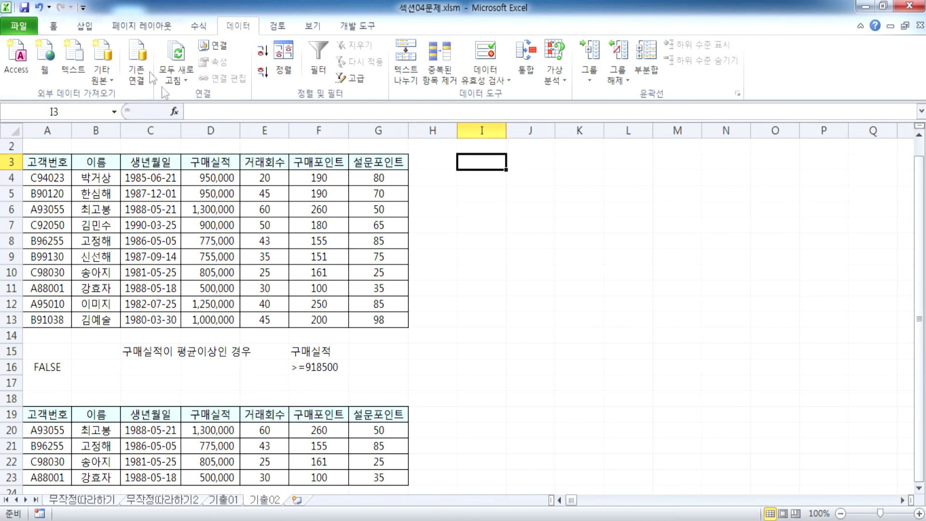
{"action": "left_click", "coordinate": [198, 287]}
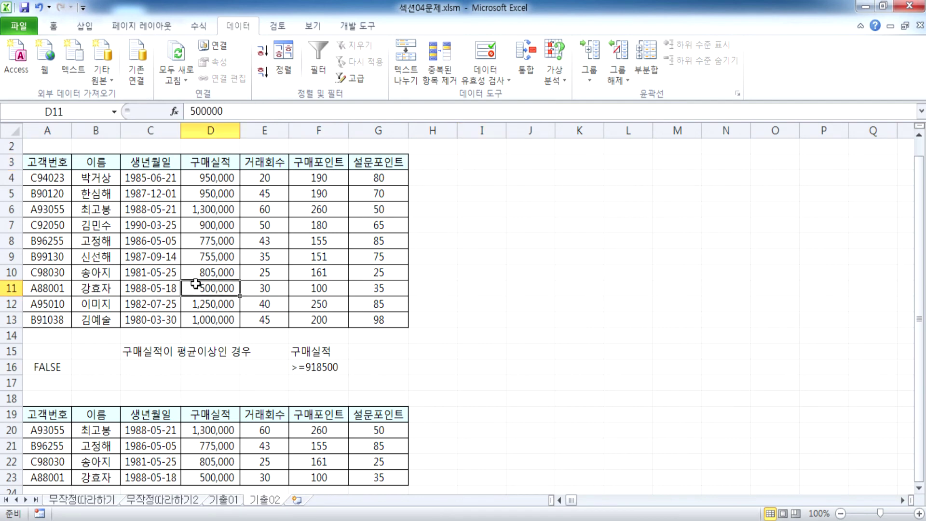
{"action": "left_click", "coordinate": [356, 77]}
{"action": "left_click", "coordinate": [480, 100]}
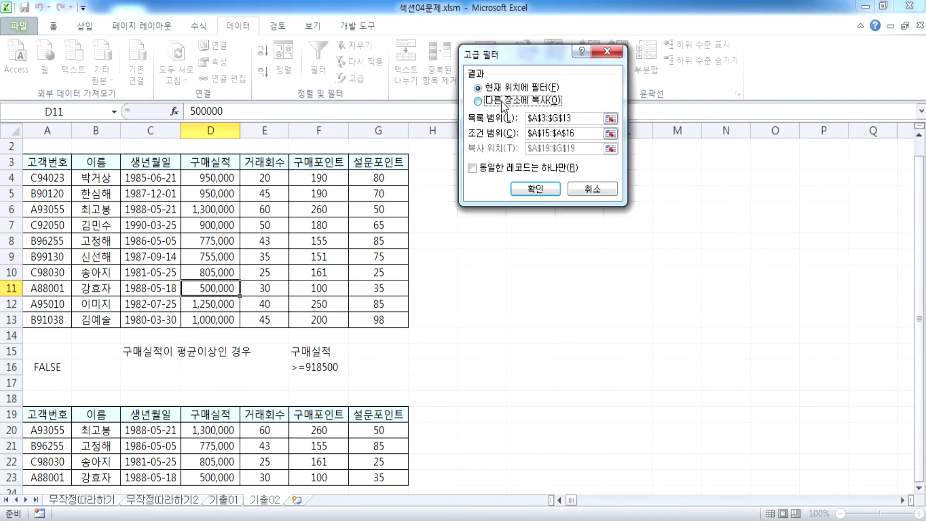
{"action": "left_click", "coordinate": [586, 135]}
{"action": "left_click_drag", "start_coordinate": [332, 350], "coordinate": [330, 365]}
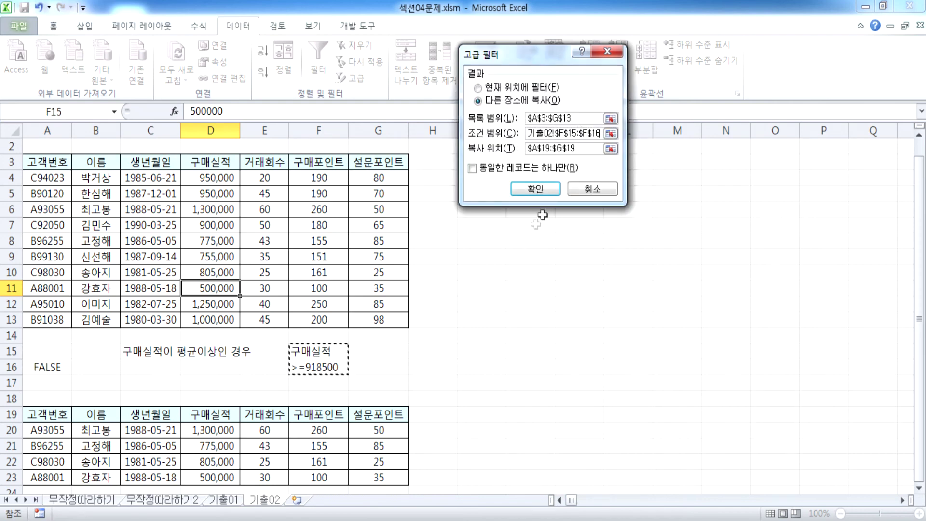
{"action": "key", "text": "Tab"}
{"action": "left_click_drag", "start_coordinate": [529, 54], "coordinate": [622, 255]}
{"action": "left_click", "coordinate": [481, 162]}
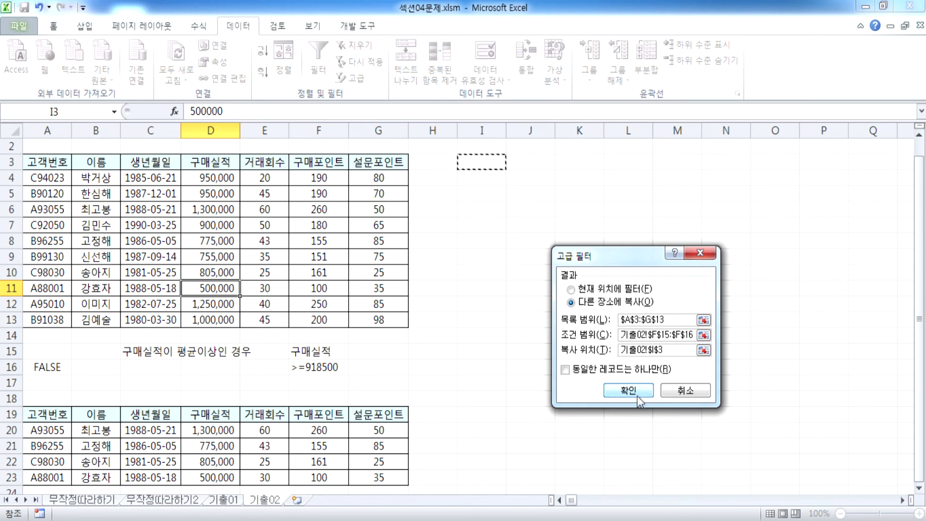
{"action": "left_click", "coordinate": [629, 390]}
Autofit the 생년월일 and 구매실적 columns of the filtered list that was copied to I3
{"action": "double_click", "coordinate": [604, 126]}
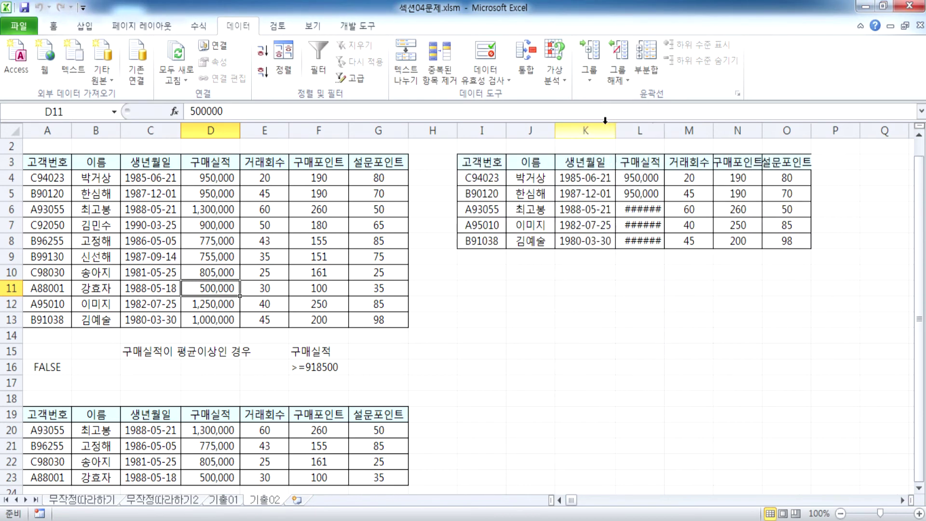
{"action": "double_click", "coordinate": [665, 130]}
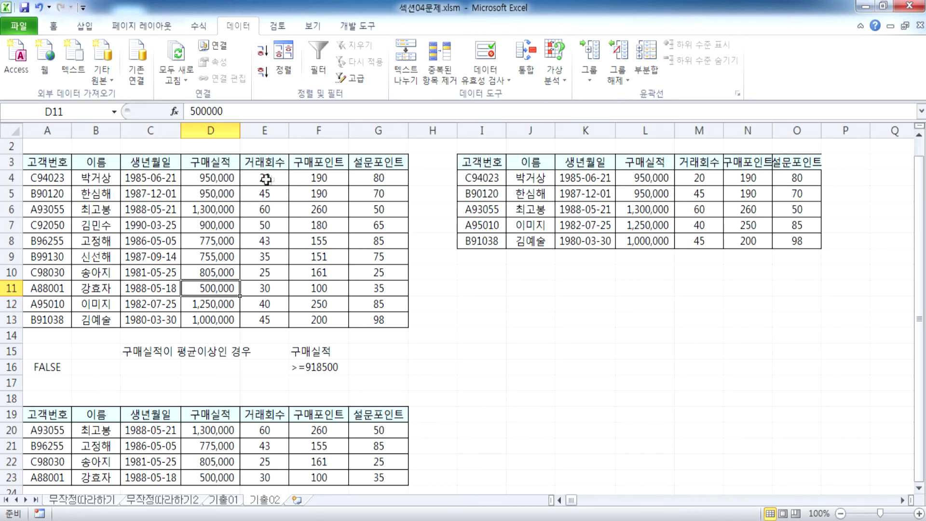
{"action": "left_click", "coordinate": [277, 178]}
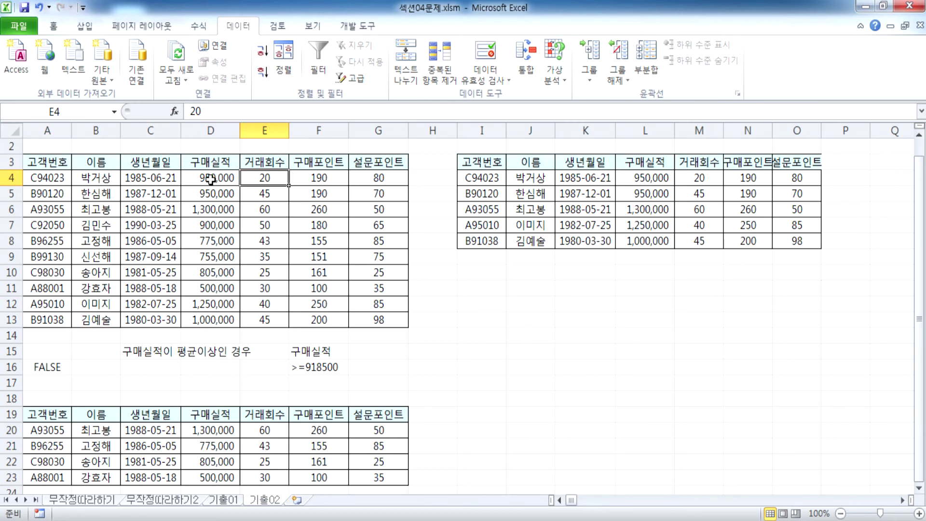
Open the criterion formula in F16 to inspect it, and close it unchanged
{"action": "scroll", "coordinate": [311, 358], "scroll_direction": "down", "scroll_amount": 2}
{"action": "left_click", "coordinate": [308, 274]}
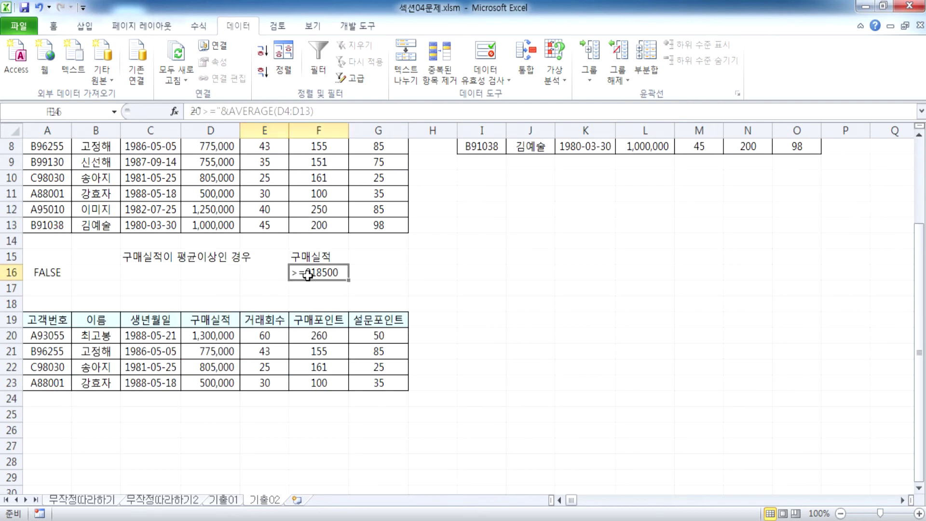
{"action": "scroll", "coordinate": [307, 274], "scroll_direction": "up", "scroll_amount": 3}
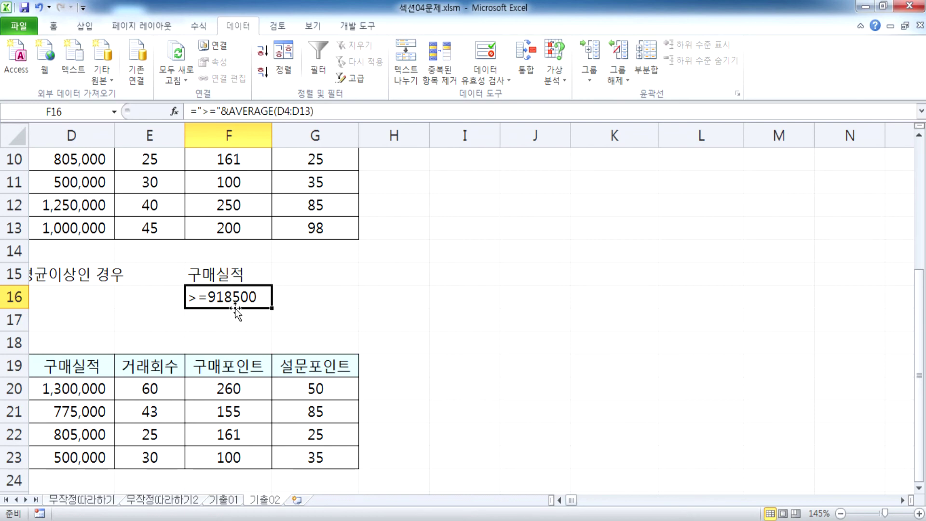
{"action": "key", "text": "F2"}
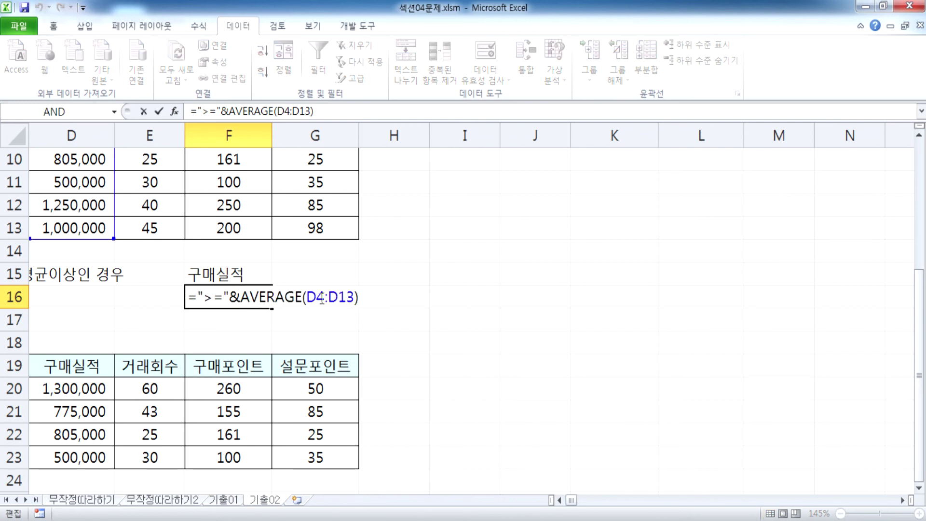
{"action": "key", "text": "ctrl+Return"}
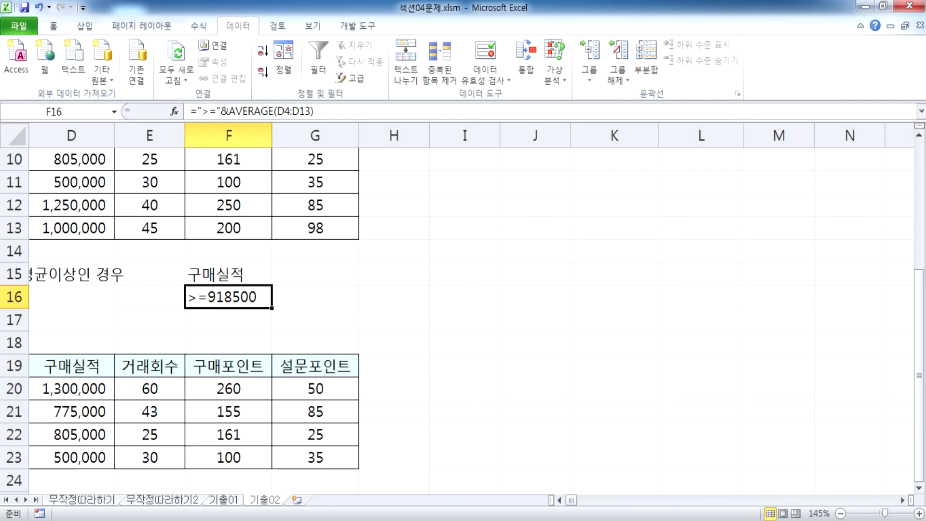
Switch to Notepad and highlight AVERAGE(D4:D13), 평균값 and the quoted >= to compare the formula with its meaning
{"action": "key", "text": "alt+Tab"}
{"action": "left_click_drag", "start_coordinate": [95, 241], "coordinate": [295, 242]}
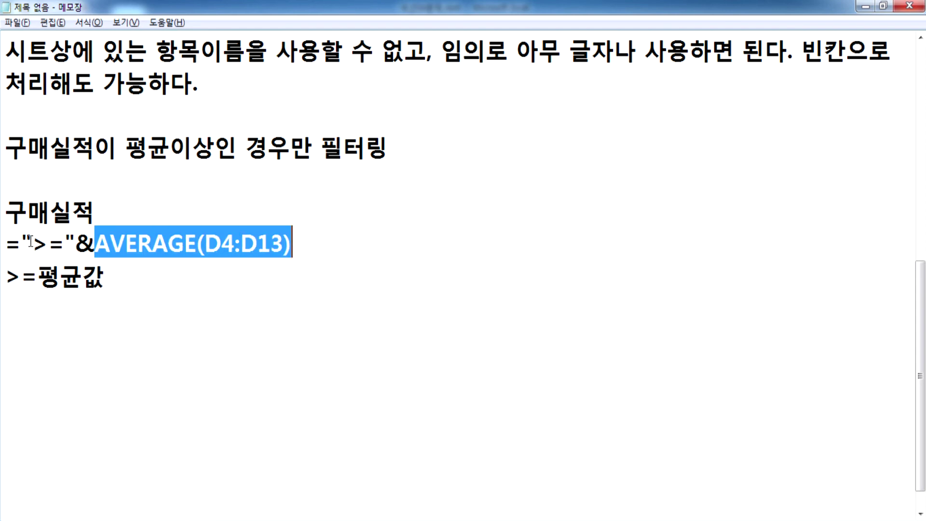
{"action": "left_click_drag", "start_coordinate": [7, 278], "coordinate": [122, 279]}
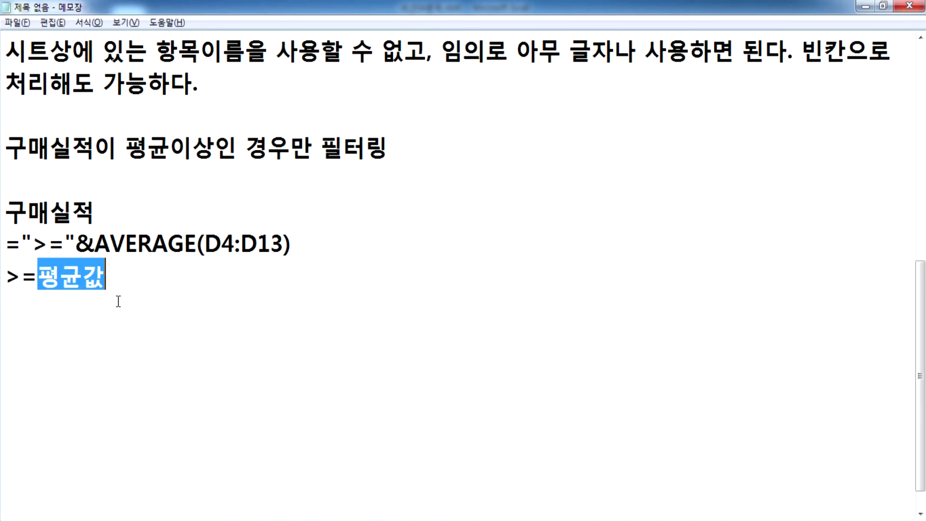
{"action": "left_click", "coordinate": [119, 301]}
{"action": "left_click_drag", "start_coordinate": [32, 243], "coordinate": [65, 244]}
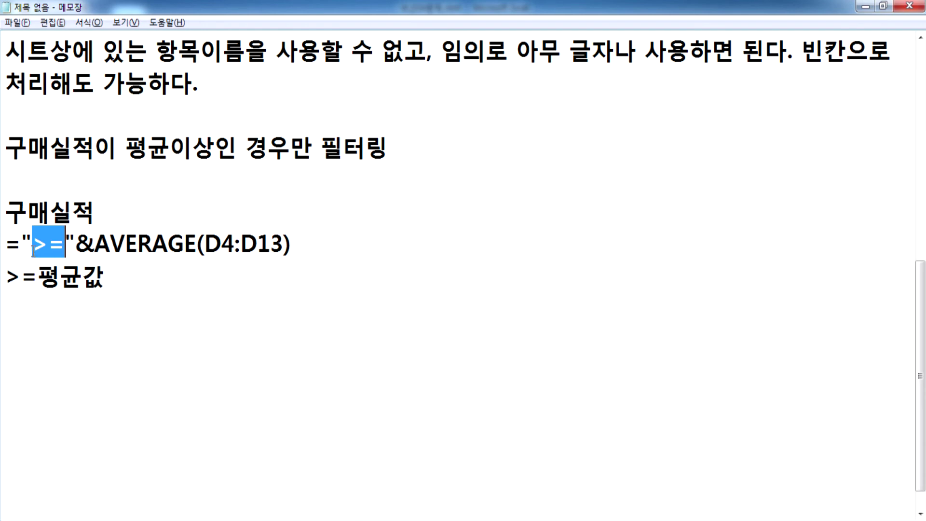
{"action": "left_click_drag", "start_coordinate": [76, 244], "coordinate": [18, 240]}
{"action": "left_click_drag", "start_coordinate": [93, 244], "coordinate": [296, 243]}
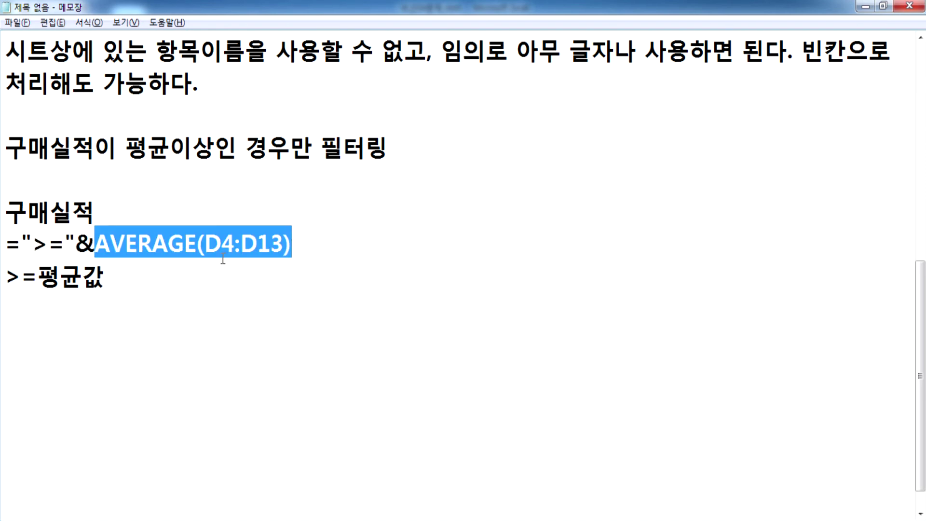
Copy the result of cell F16 from Excel and paste it in Notepad on the line below >=평균값
{"action": "key", "text": "alt+Tab"}
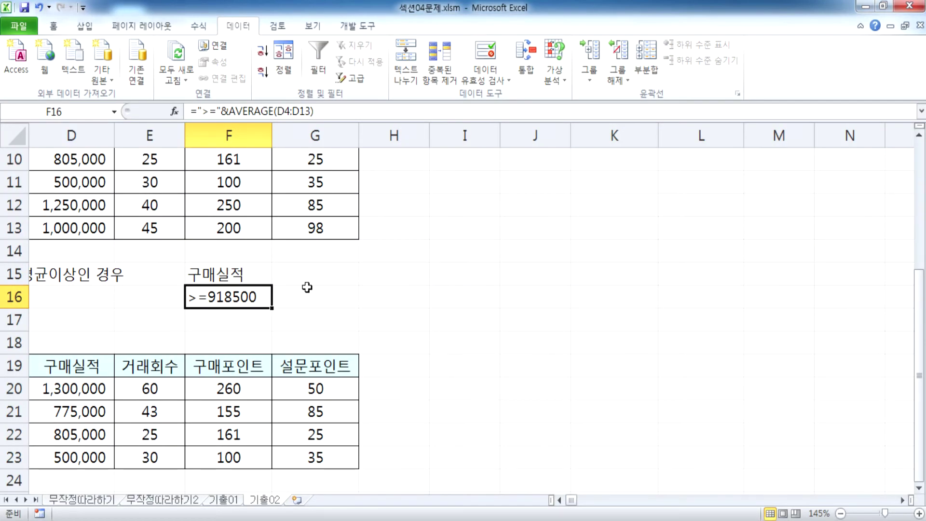
{"action": "key", "text": "ctrl+c"}
{"action": "key", "text": "alt+Tab"}
{"action": "key", "text": "ctrl+v"}
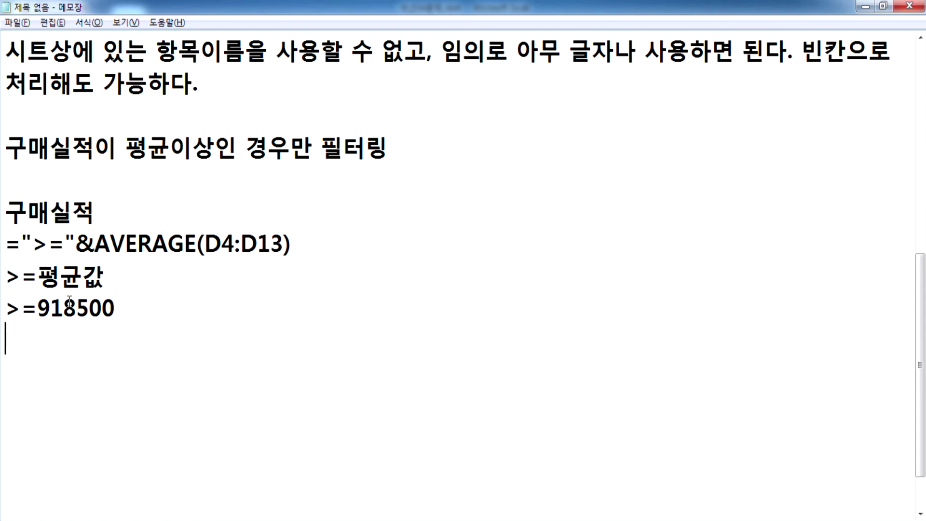
Return to Excel and examine the first record's 구매실적 and 생년월일 cells in the source table
{"action": "key", "text": "alt+Tab"}
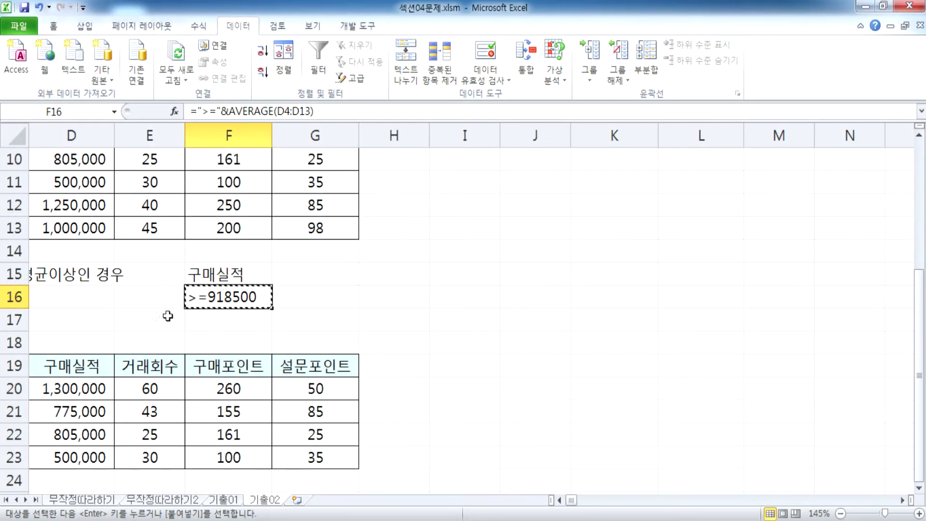
{"action": "left_click", "coordinate": [323, 283]}
{"action": "left_click", "coordinate": [316, 293]}
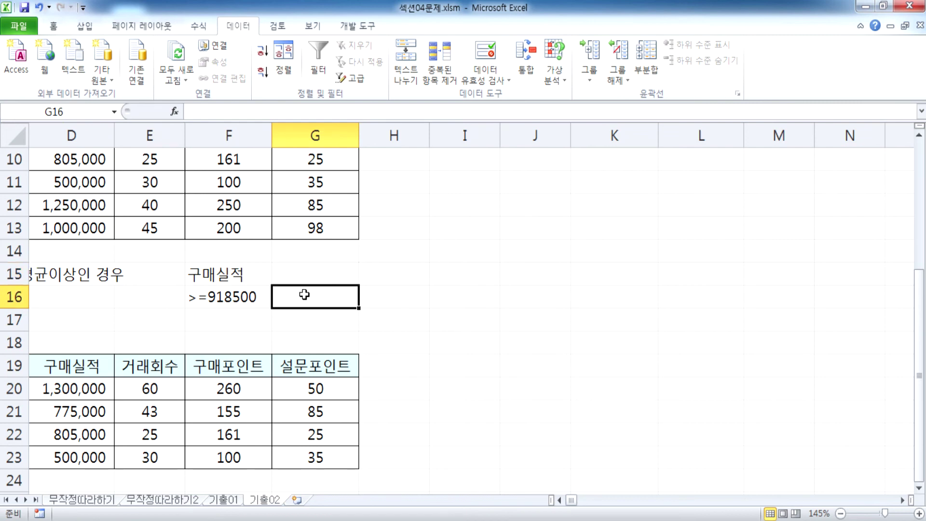
{"action": "scroll", "coordinate": [303, 295], "scroll_direction": "down", "scroll_amount": 1}
{"action": "scroll", "coordinate": [302, 294], "scroll_direction": "up", "scroll_amount": 2}
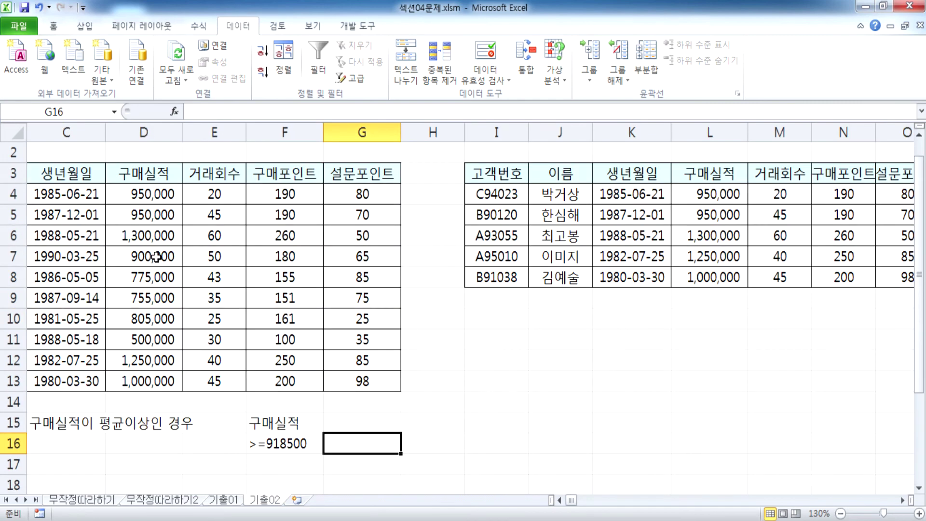
{"action": "left_click", "coordinate": [139, 191]}
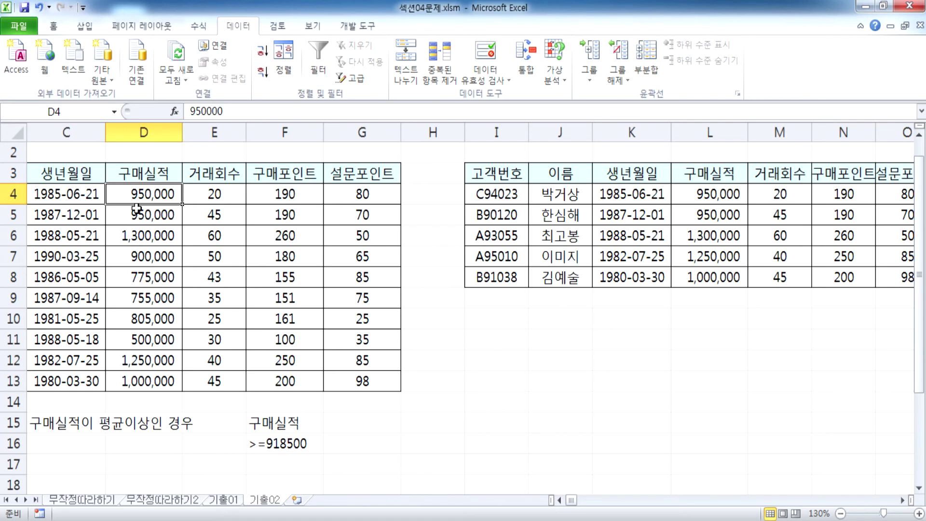
{"action": "left_click", "coordinate": [54, 194]}
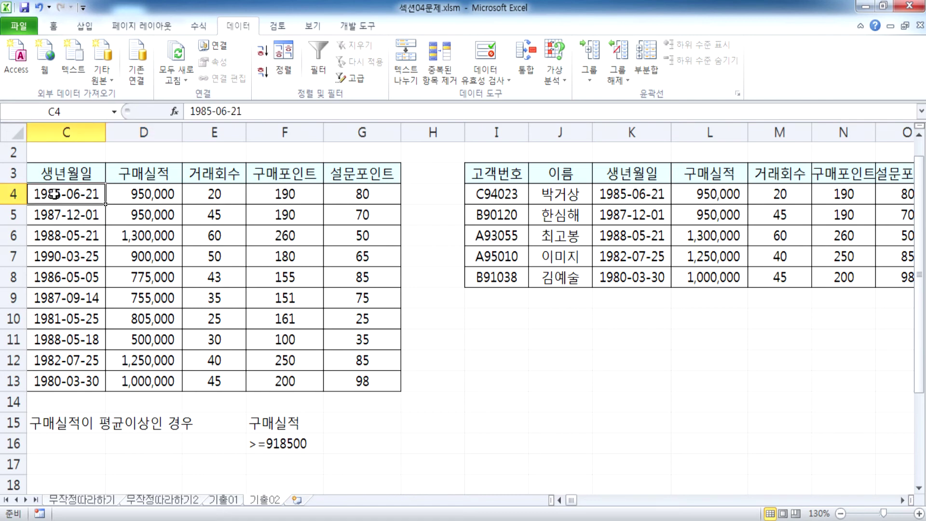
Enter the heading 구매실적 in cell G15, beside the existing criteria heading
{"action": "left_click", "coordinate": [350, 423]}
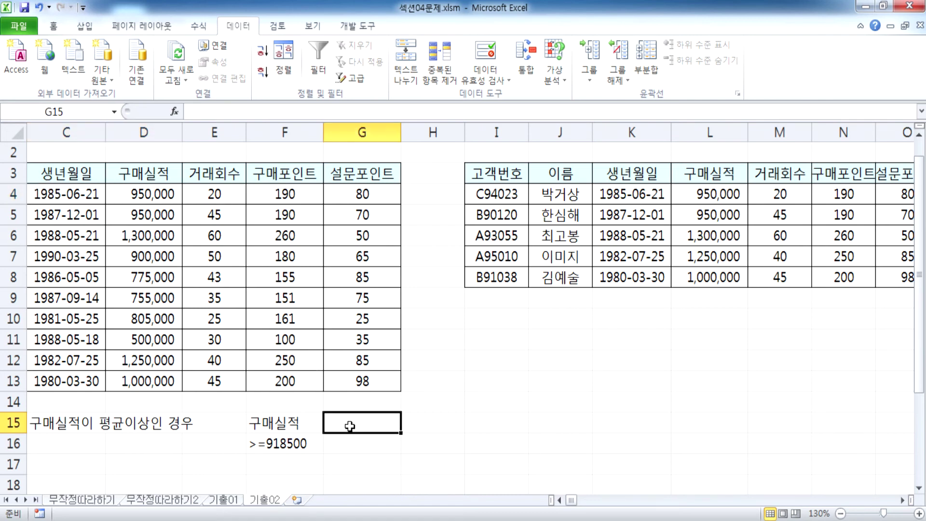
{"action": "type", "text": "RNAOT"}
{"action": "key", "text": "Escape"}
{"action": "key", "text": "Hangul"}
{"action": "type", "text": "구"}
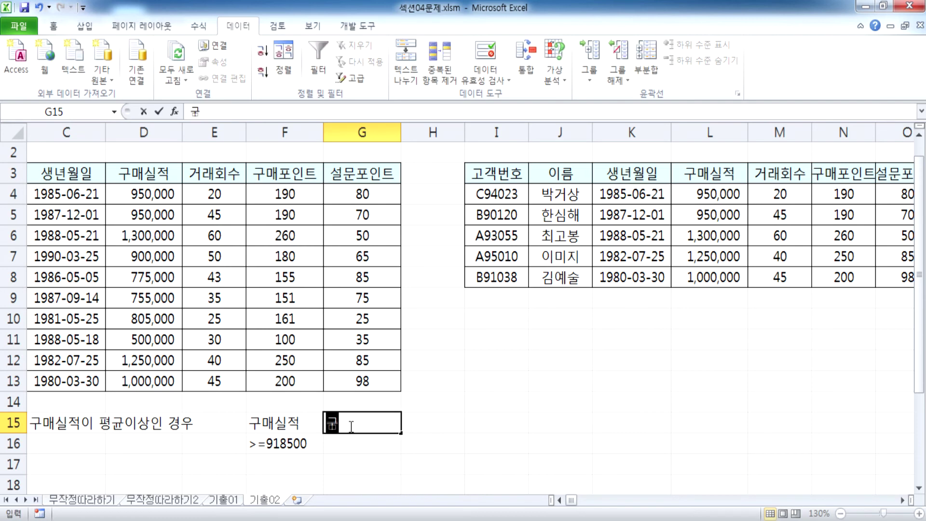
{"action": "type", "text": "매실적"}
{"action": "key", "text": "Return"}
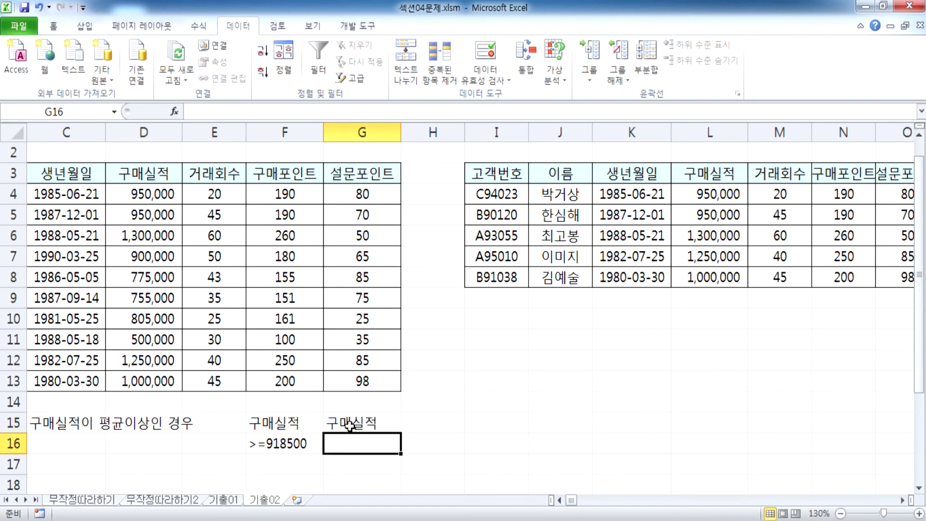
Enter the comparison formula =D4>=AVERAGE(D4:D13) in cell G16 and select that cell to review it
{"action": "type", "text": "="}
{"action": "left_click", "coordinate": [145, 194]}
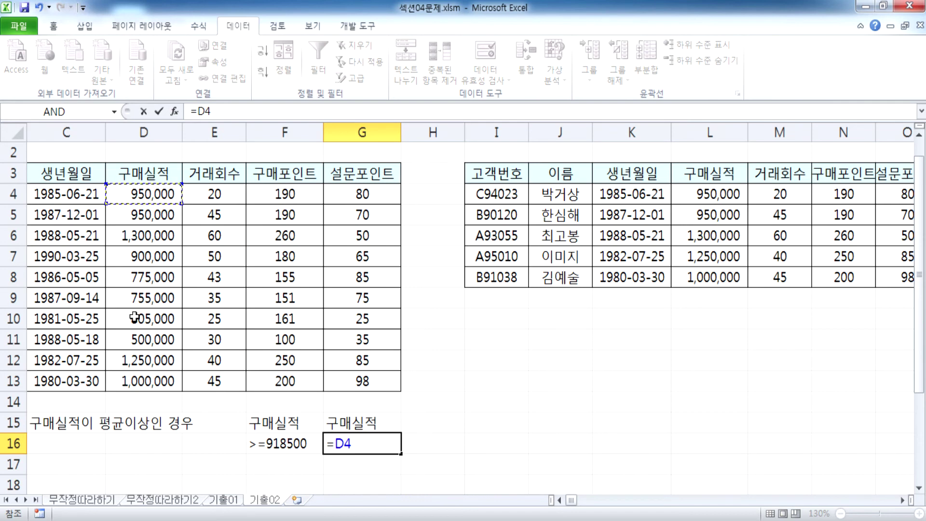
{"action": "type", "text": ">="}
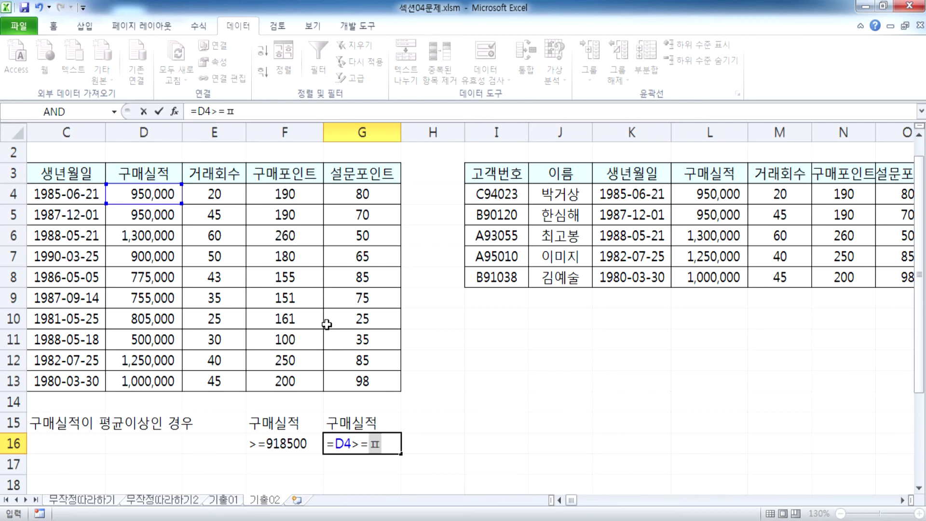
{"action": "type", "text": "AVE"}
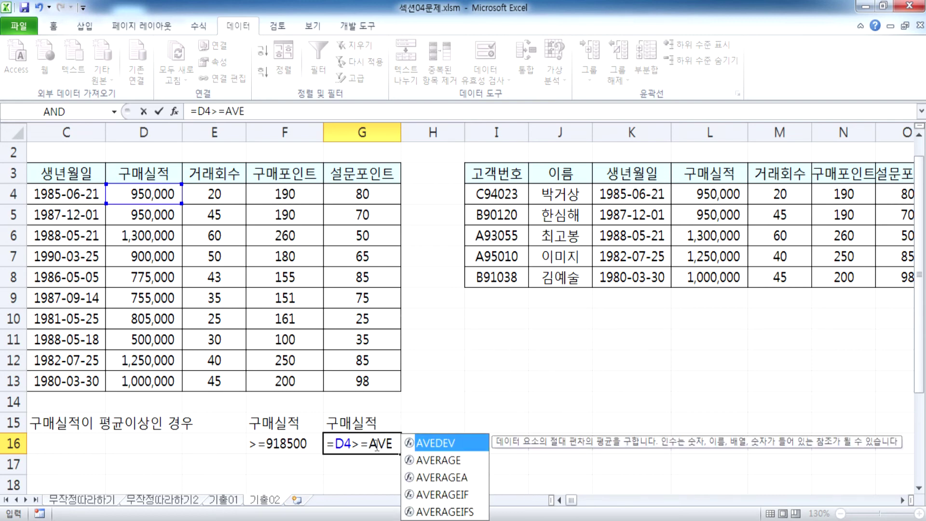
{"action": "key", "text": "Down"}
{"action": "key", "text": "Tab"}
{"action": "left_click_drag", "start_coordinate": [155, 193], "coordinate": [148, 379]}
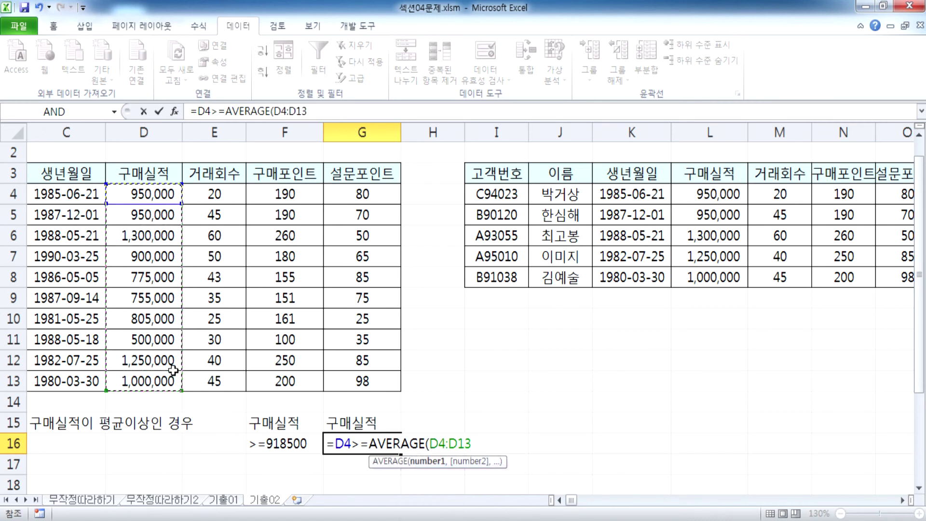
{"action": "type", "text": ")"}
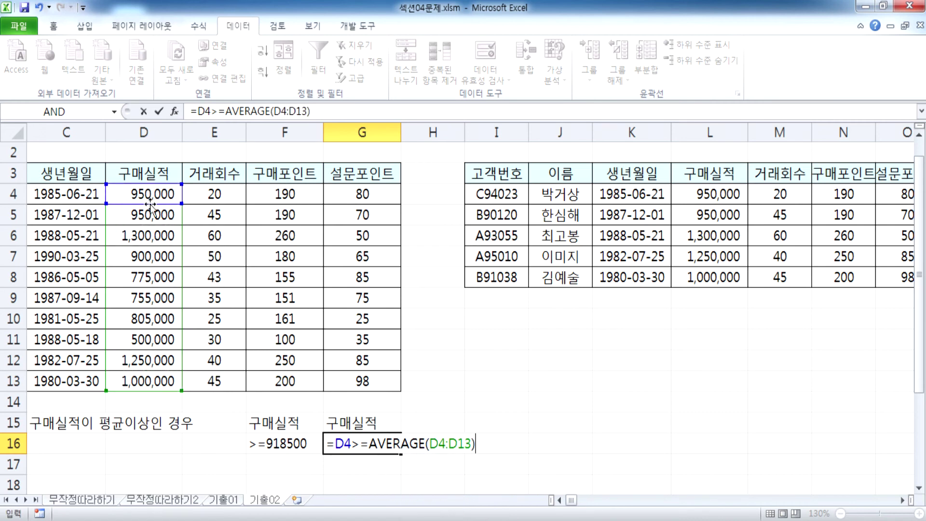
{"action": "key", "text": "Return"}
{"action": "left_click", "coordinate": [369, 443]}
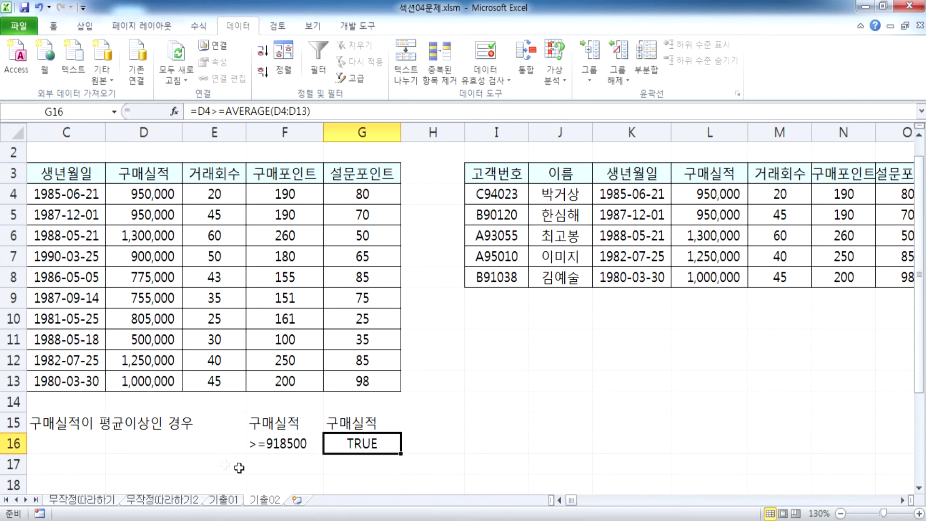
{"action": "left_click_drag", "start_coordinate": [572, 500], "coordinate": [564, 500]}
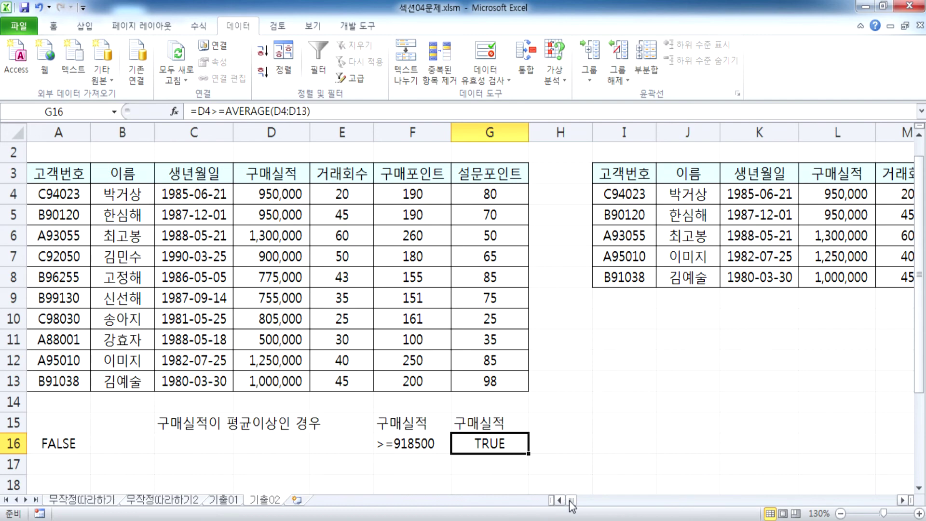
Examine the birth-month criteria formula in cell A16 and the heading cell A15 above it, leaving both unedited
{"action": "scroll", "coordinate": [55, 341], "scroll_direction": "down", "scroll_amount": 2}
{"action": "left_click", "coordinate": [54, 303]}
{"action": "scroll", "coordinate": [77, 338], "scroll_direction": "up", "scroll_amount": 2}
{"action": "scroll", "coordinate": [56, 350], "scroll_direction": "down", "scroll_amount": 2}
{"action": "left_click", "coordinate": [55, 319]}
{"action": "key", "text": "F2"}
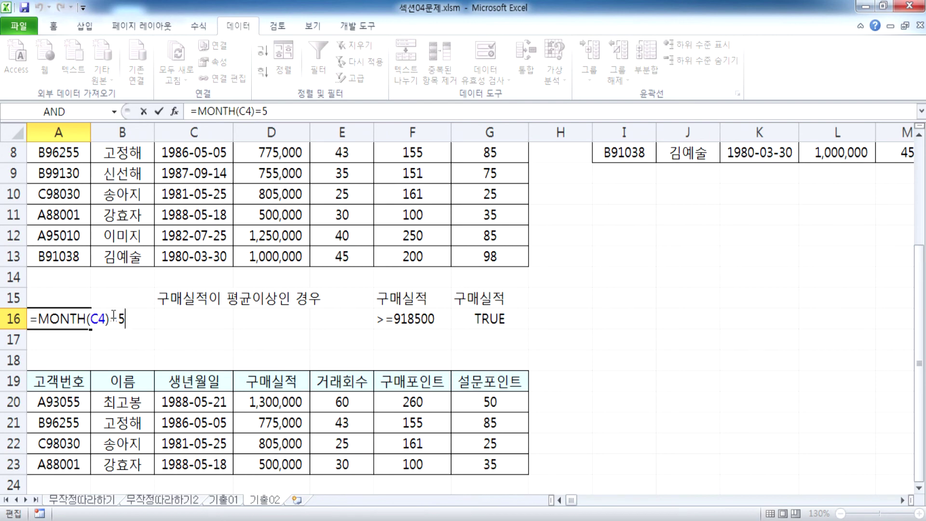
{"action": "key", "text": "Escape"}
{"action": "scroll", "coordinate": [115, 324], "scroll_direction": "up", "scroll_amount": 2}
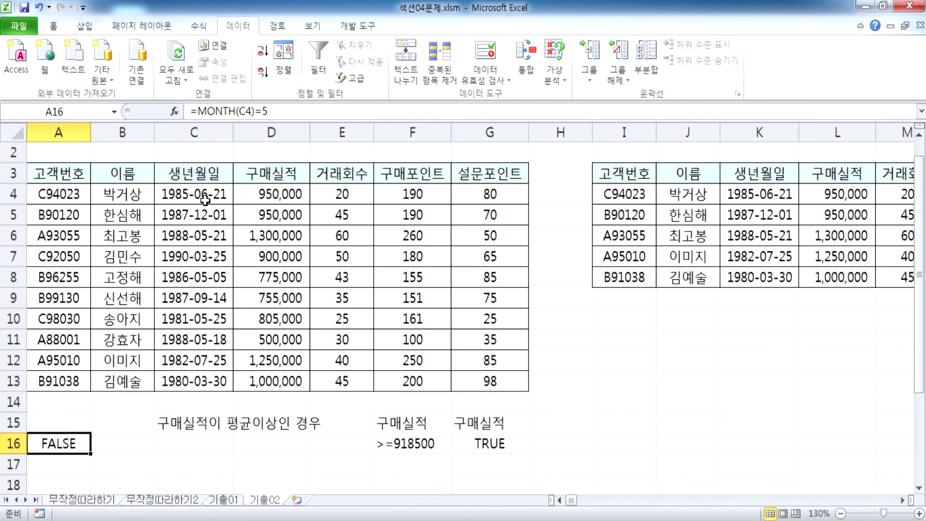
Review the first record's 생년월일 and 구매실적 cells, C4 and D4, against the comparison formula in G16
{"action": "left_click", "coordinate": [205, 198]}
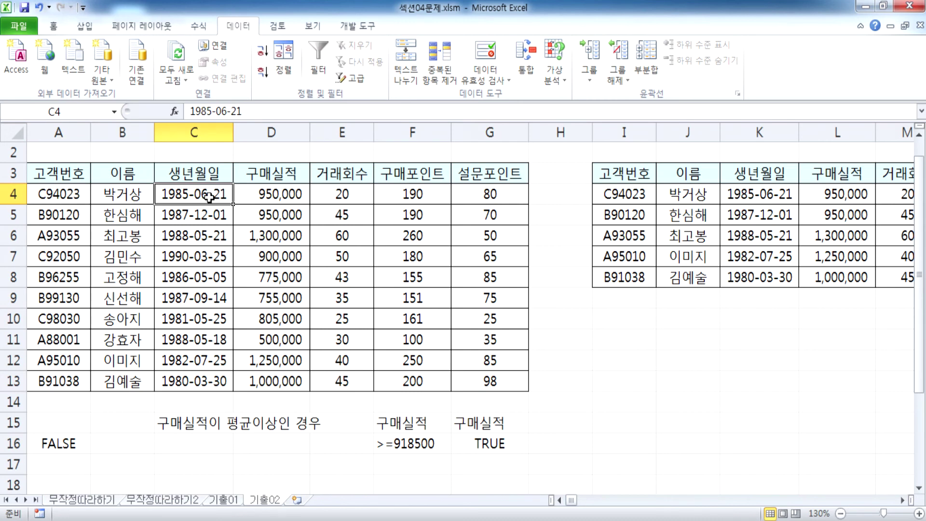
{"action": "left_click", "coordinate": [288, 197]}
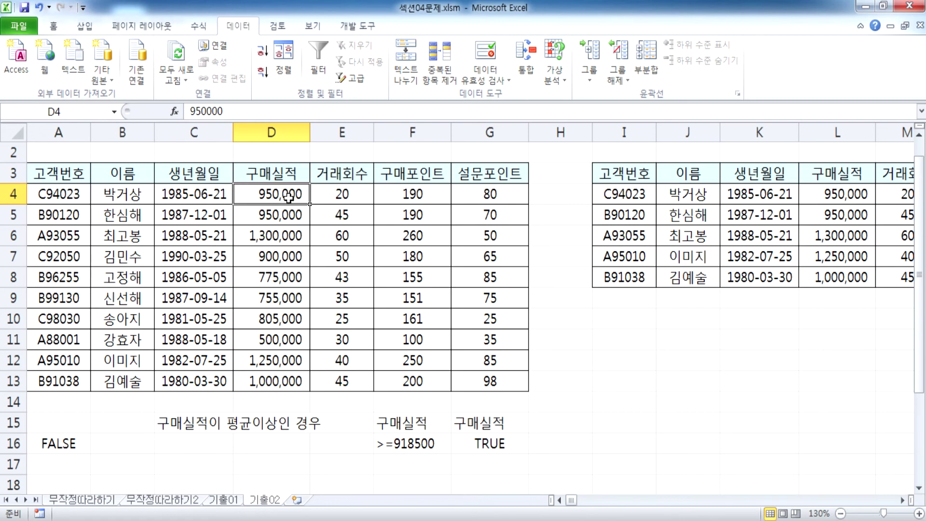
{"action": "scroll", "coordinate": [288, 196], "scroll_direction": "down", "scroll_amount": 1}
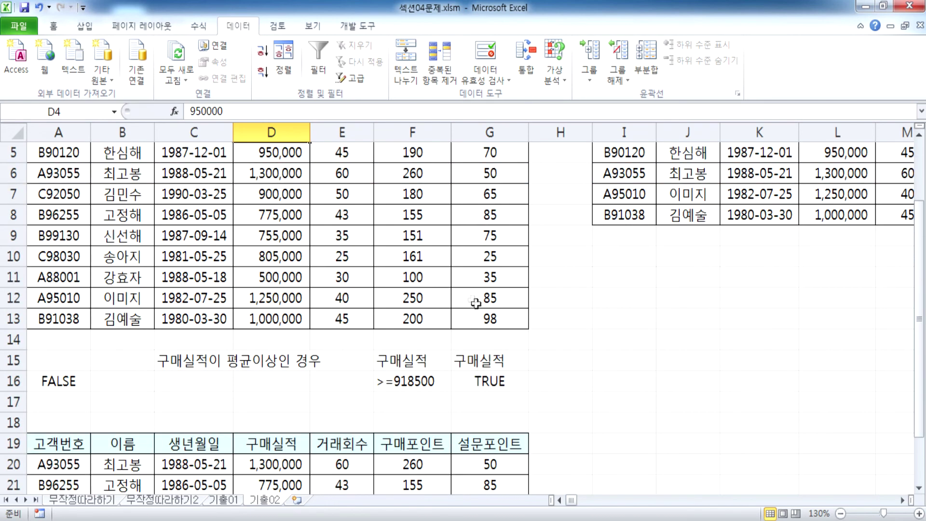
{"action": "left_click", "coordinate": [501, 384]}
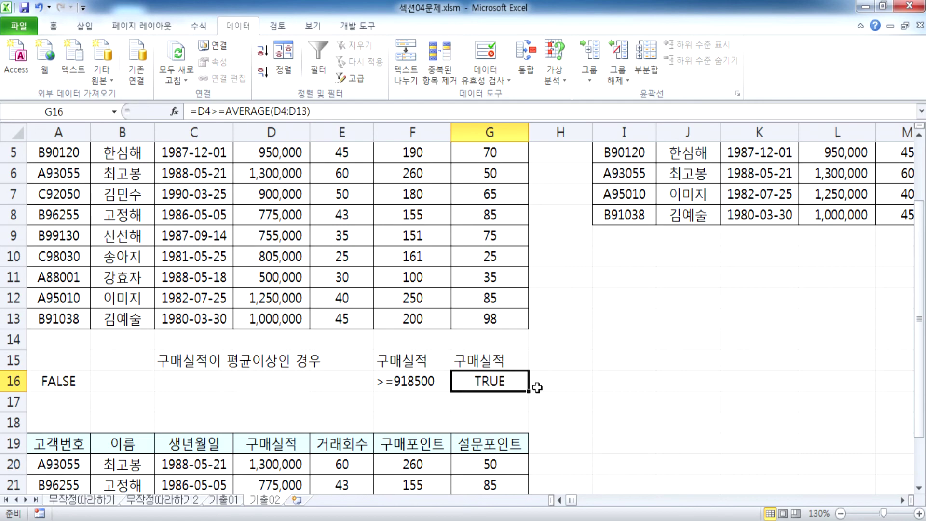
{"action": "scroll", "coordinate": [531, 383], "scroll_direction": "down", "scroll_amount": 1}
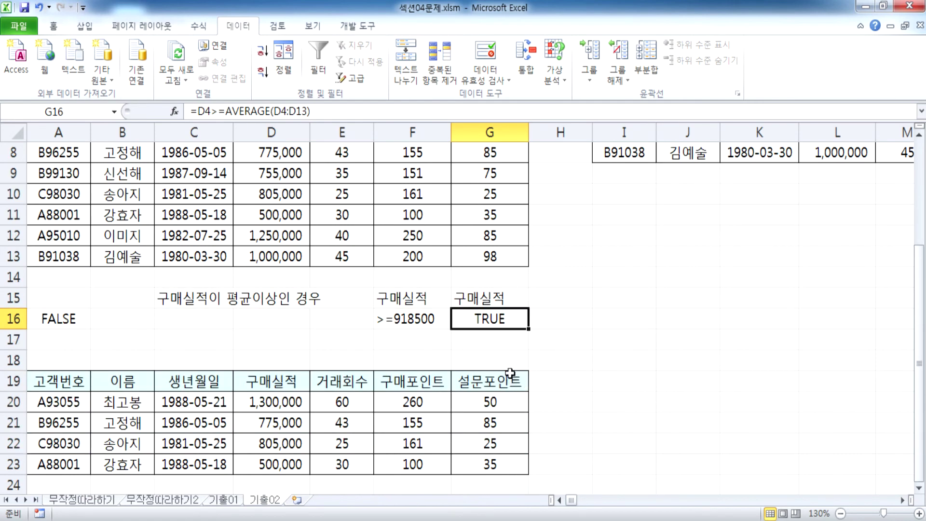
Clear the 구매실적 heading in cell G15, compare criteria cells G16 and A16, and undo the deletion
{"action": "left_click", "coordinate": [477, 297]}
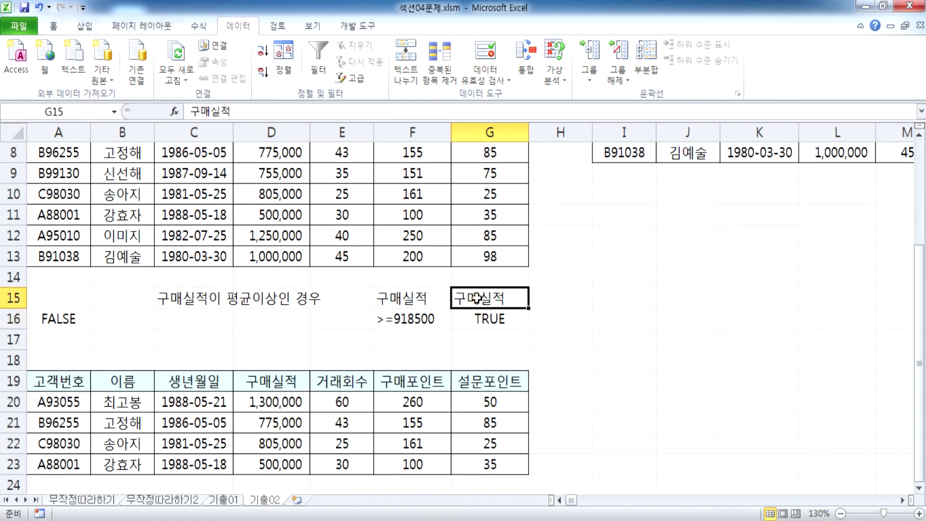
{"action": "key", "text": "Delete"}
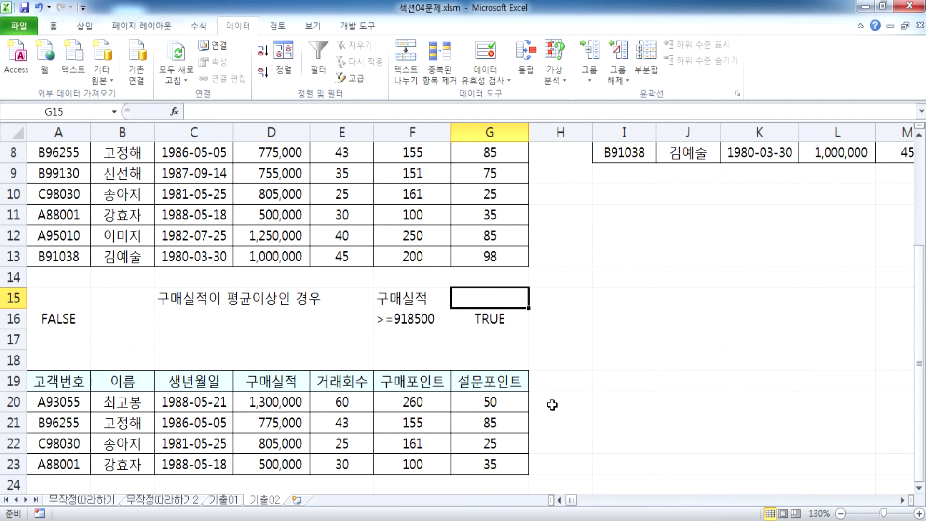
{"action": "left_click", "coordinate": [470, 325]}
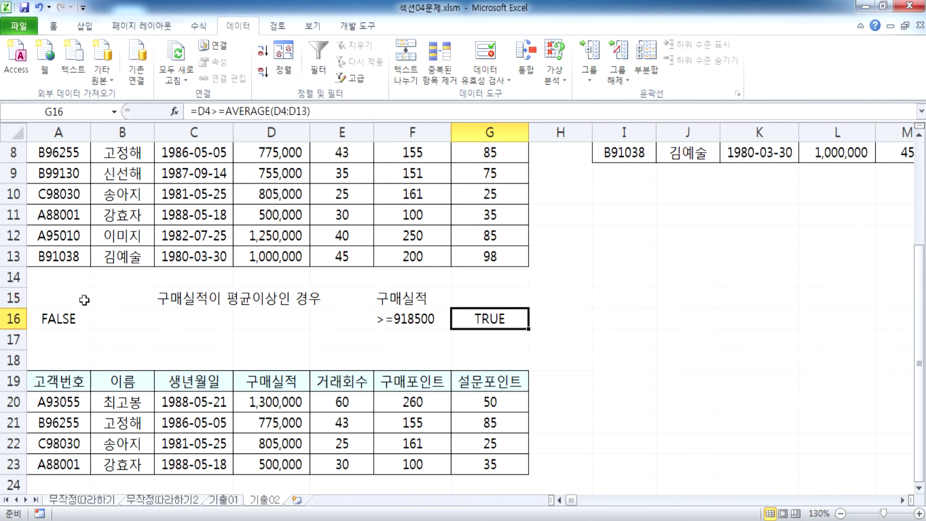
{"action": "left_click", "coordinate": [50, 320]}
{"action": "left_click", "coordinate": [488, 322]}
{"action": "key", "text": "ctrl+z"}
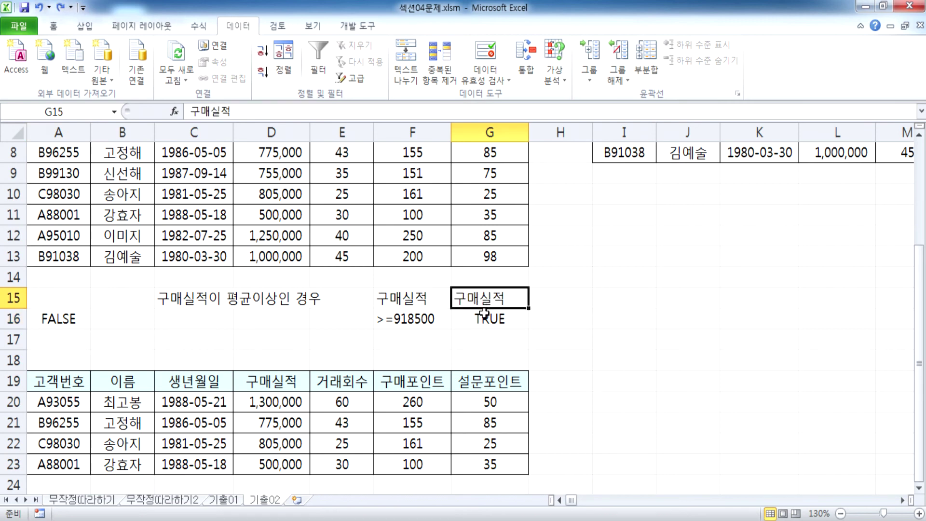
Compare the F16 formula =">="&AVERAGE(D4:D13) and its heading in F15 with the formula in G16
{"action": "double_click", "coordinate": [420, 324]}
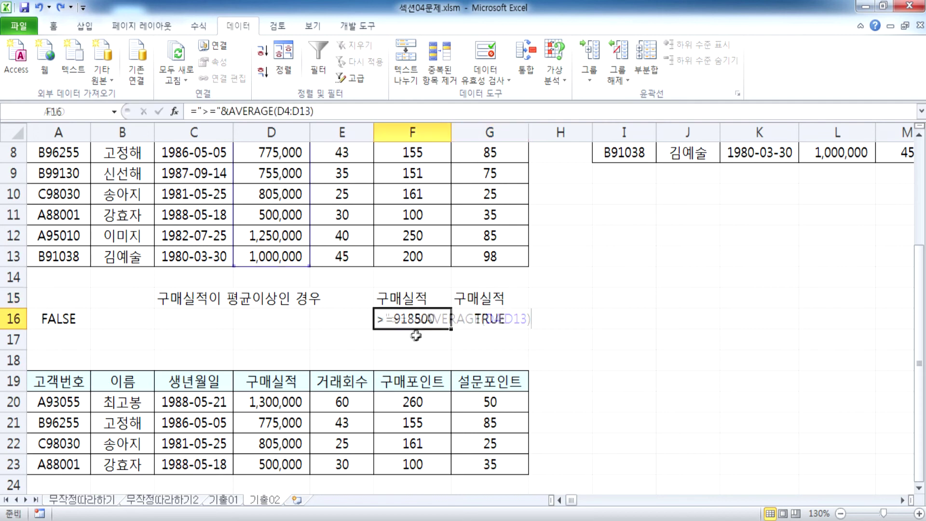
{"action": "key", "text": "Escape"}
{"action": "left_click", "coordinate": [412, 299]}
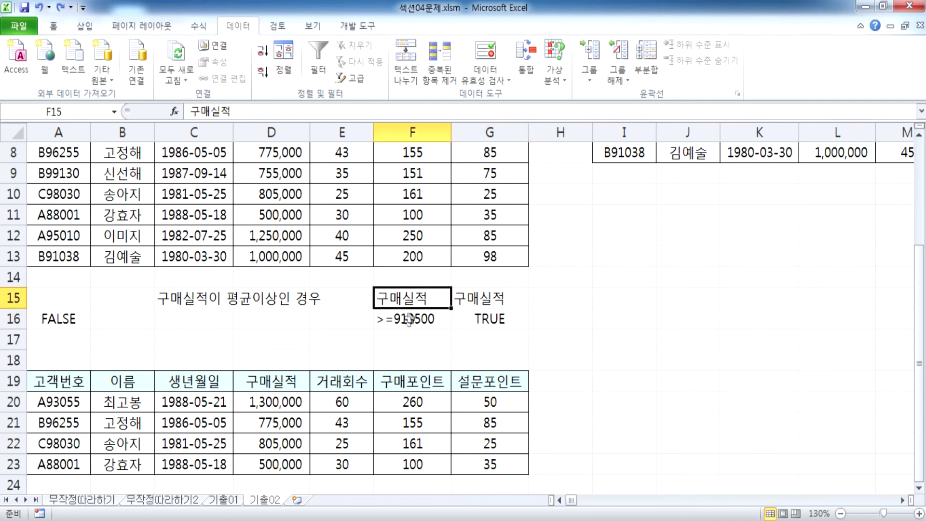
{"action": "left_click", "coordinate": [481, 316]}
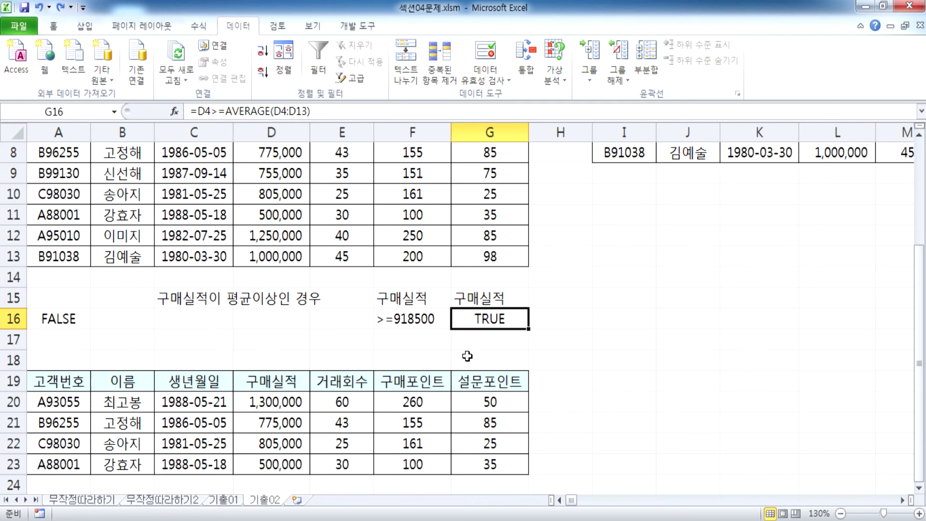
Replace the heading in cell G15 with 평균이상, a name not used in the source table's header row
{"action": "left_click", "coordinate": [477, 299]}
{"action": "key", "text": "Delete"}
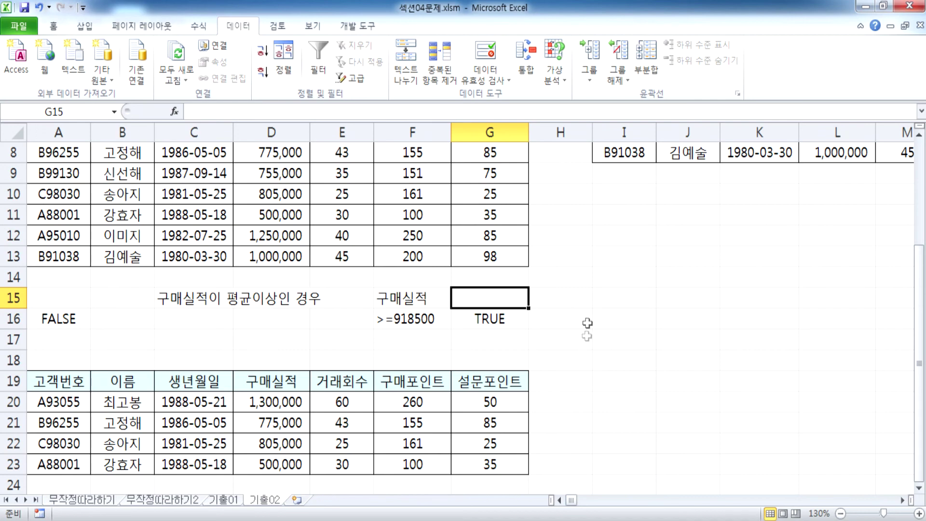
{"action": "scroll", "coordinate": [128, 247], "scroll_direction": "up", "scroll_amount": 2}
{"action": "left_click_drag", "start_coordinate": [74, 183], "coordinate": [487, 174]}
{"action": "scroll", "coordinate": [479, 299], "scroll_direction": "down", "scroll_amount": 2}
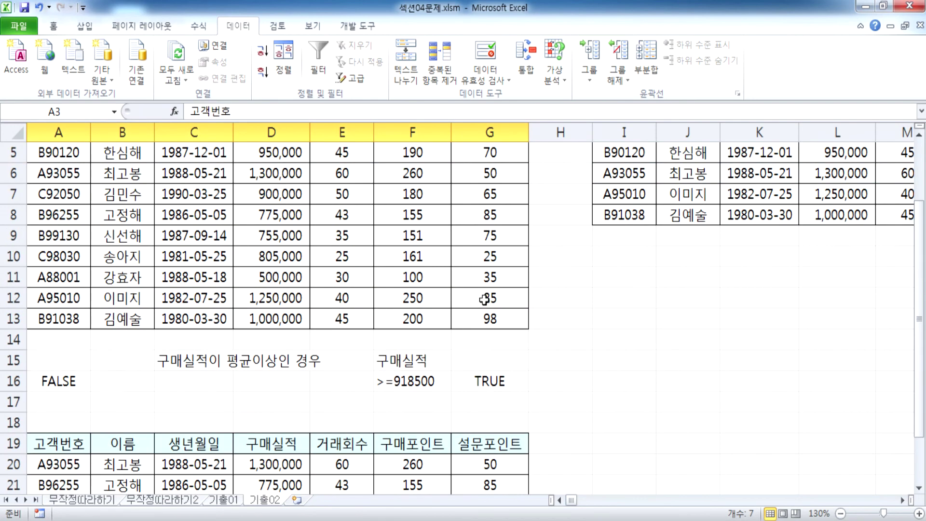
{"action": "left_click", "coordinate": [479, 304]}
{"action": "type", "text": "VUDRBS"}
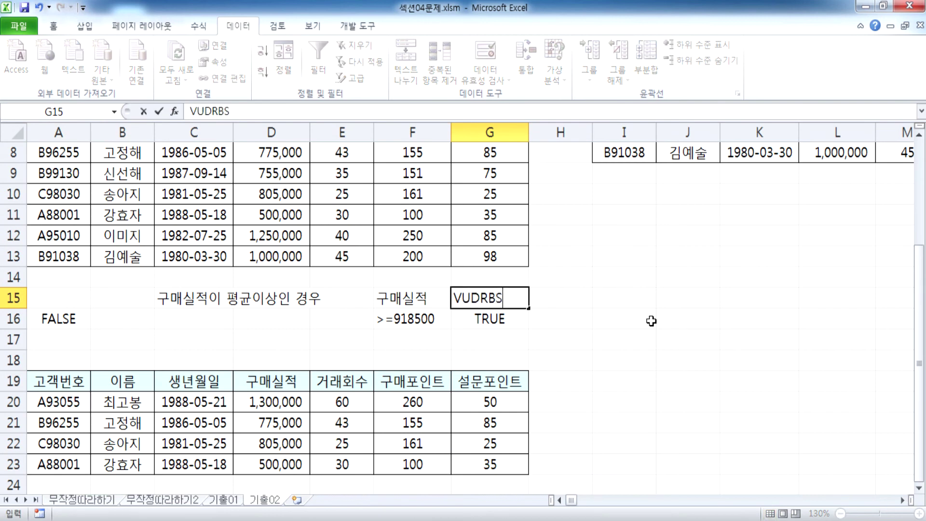
{"action": "key", "text": "BackSpace"}
{"action": "key", "text": "BackSpace"}
{"action": "key", "text": "BackSpace"}
{"action": "key", "text": "BackSpace"}
{"action": "key", "text": "BackSpace"}
{"action": "key", "text": "BackSpace"}
{"action": "type", "text": "평균이상"}
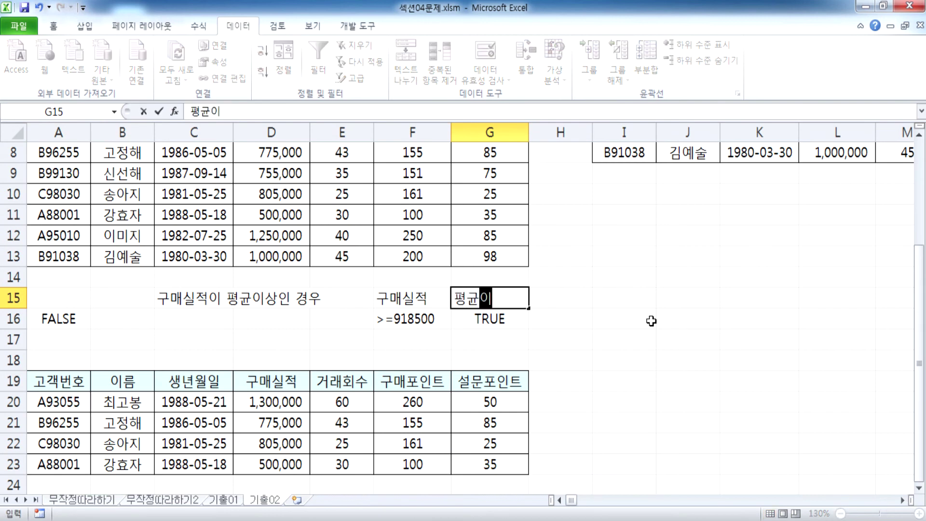
{"action": "key", "text": "Return"}
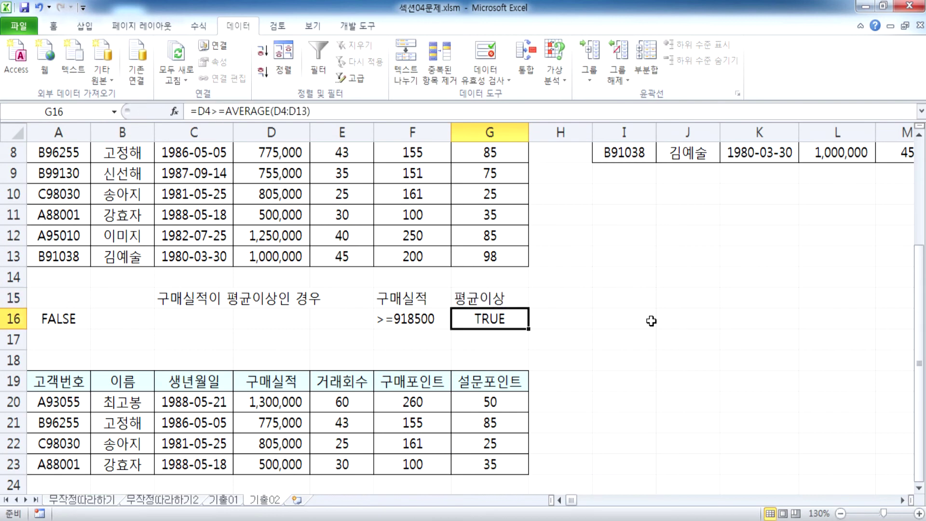
Run an advanced filter on A3:G13 with criteria G15:G16, copying the results to another location at I12
{"action": "left_click", "coordinate": [604, 195]}
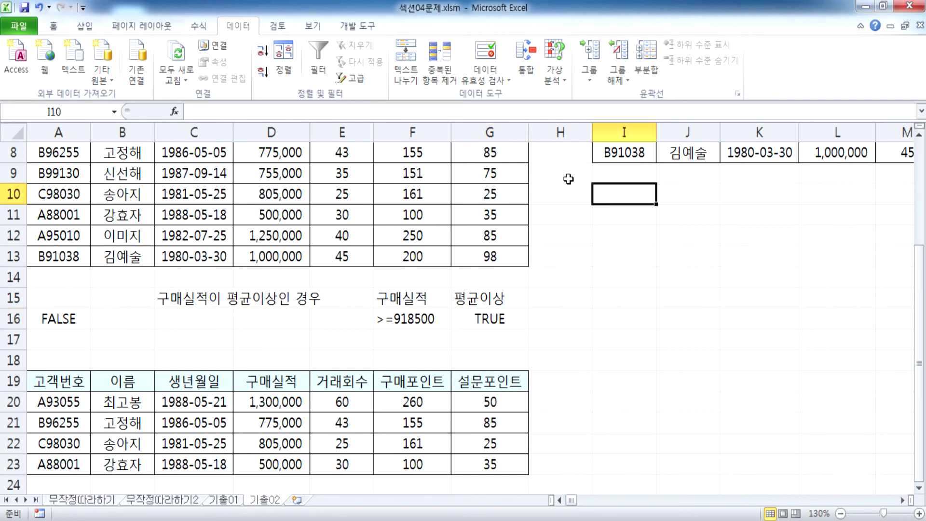
{"action": "left_click", "coordinate": [351, 78]}
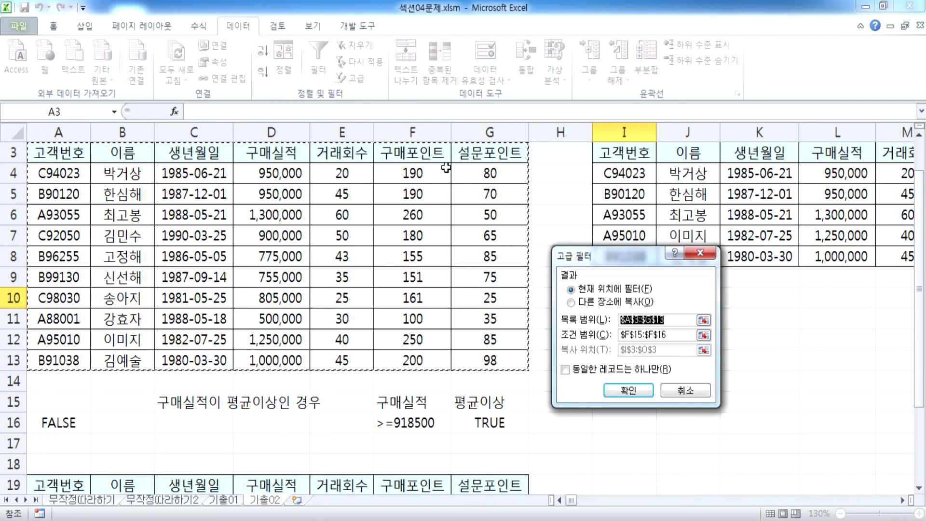
{"action": "left_click", "coordinate": [597, 302]}
{"action": "left_click", "coordinate": [673, 334]}
{"action": "left_click_drag", "start_coordinate": [480, 399], "coordinate": [478, 416]}
{"action": "left_click", "coordinate": [671, 350]}
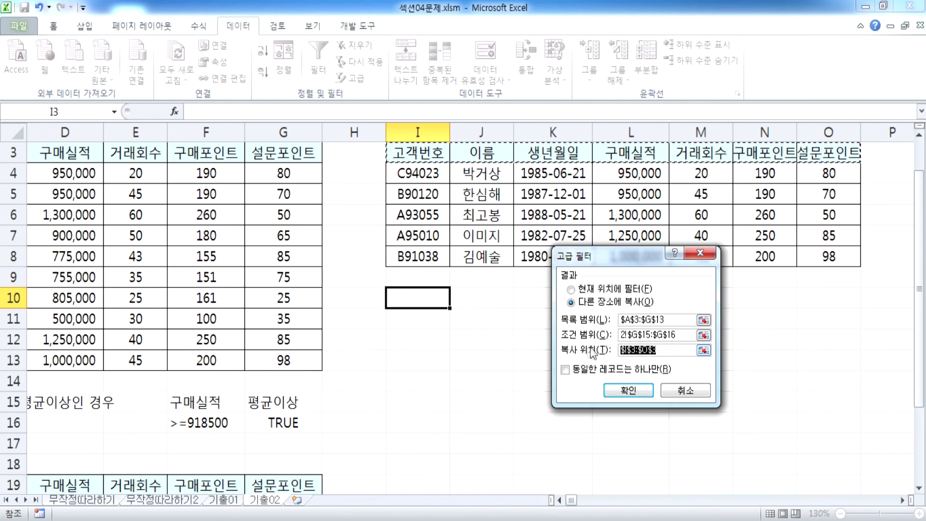
{"action": "key", "text": "BackSpace"}
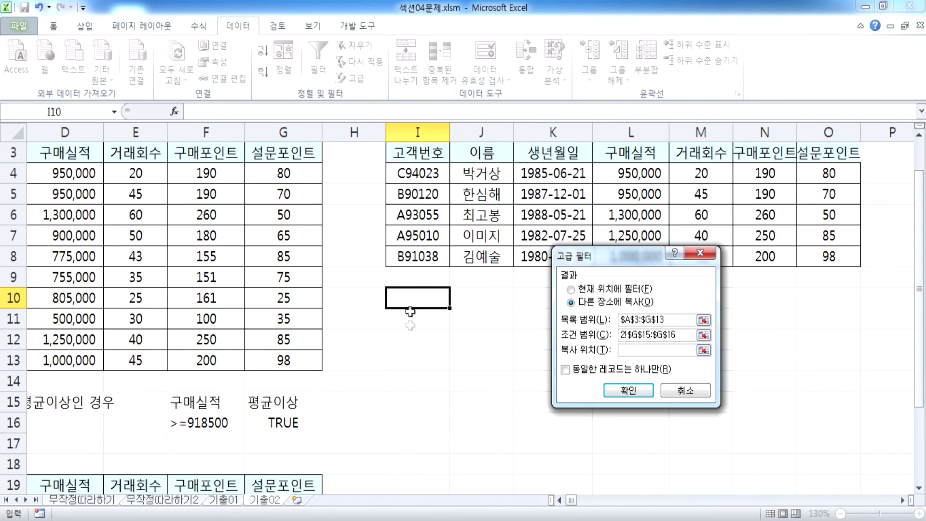
{"action": "left_click", "coordinate": [406, 336]}
{"action": "left_click", "coordinate": [628, 390]}
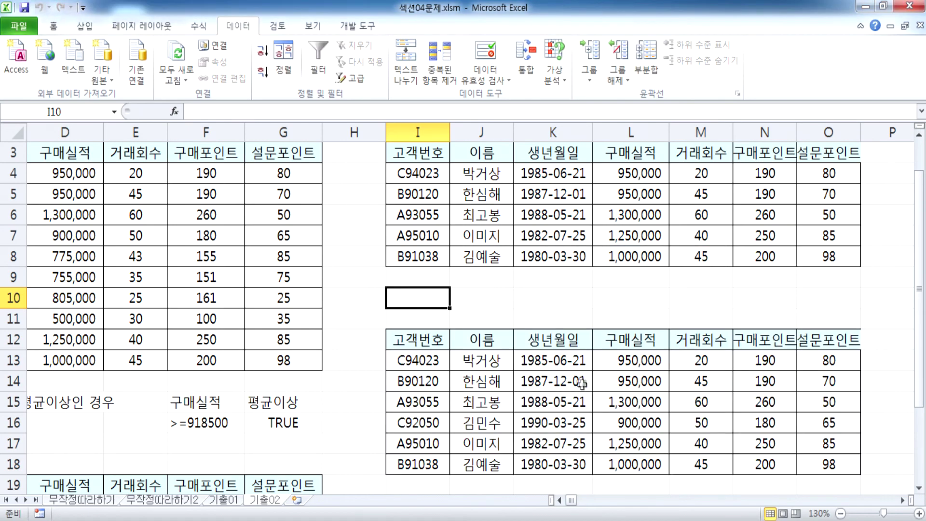
Make the AVERAGE range in the G16 formula absolute, as $D$4:$D$13
{"action": "scroll", "coordinate": [581, 344], "scroll_direction": "up", "scroll_amount": 1}
{"action": "scroll", "coordinate": [555, 347], "scroll_direction": "down", "scroll_amount": 2}
{"action": "scroll", "coordinate": [532, 347], "scroll_direction": "up", "scroll_amount": 2}
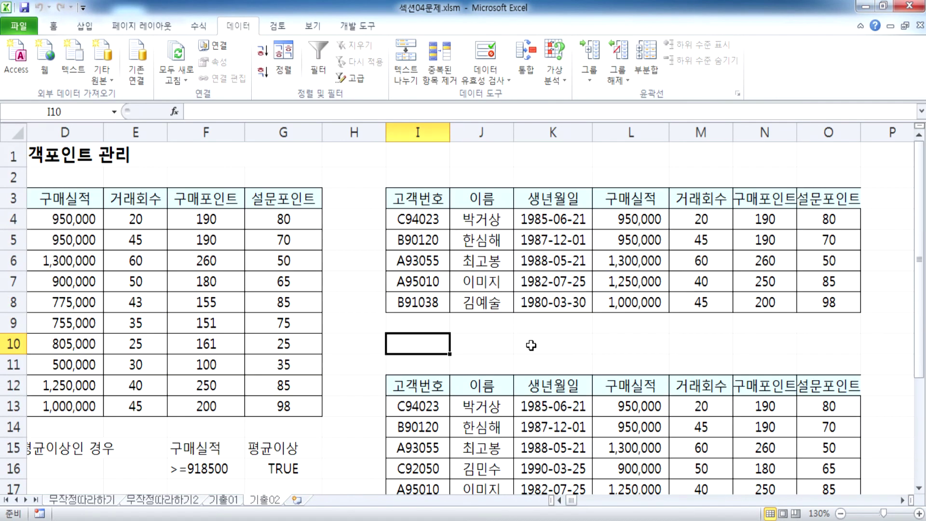
{"action": "scroll", "coordinate": [540, 353], "scroll_direction": "down", "scroll_amount": 1}
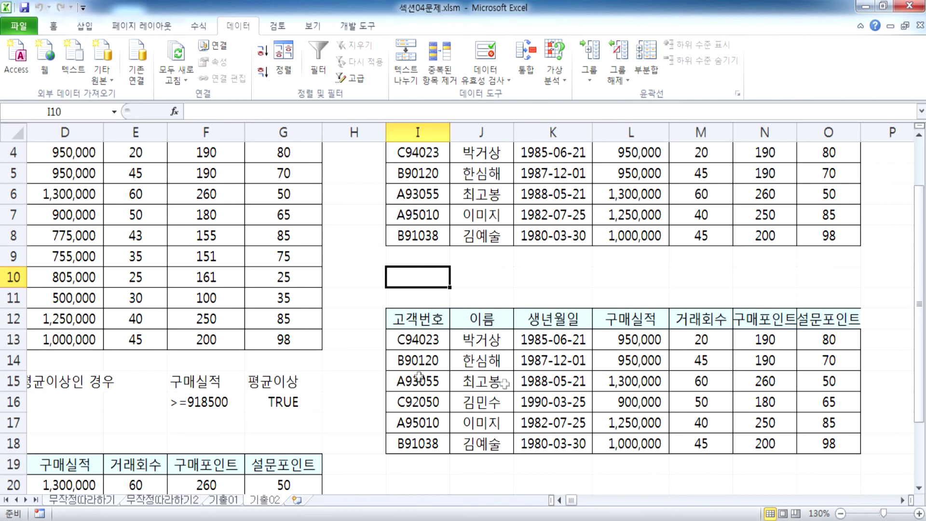
{"action": "left_click", "coordinate": [259, 389]}
{"action": "double_click", "coordinate": [288, 395]}
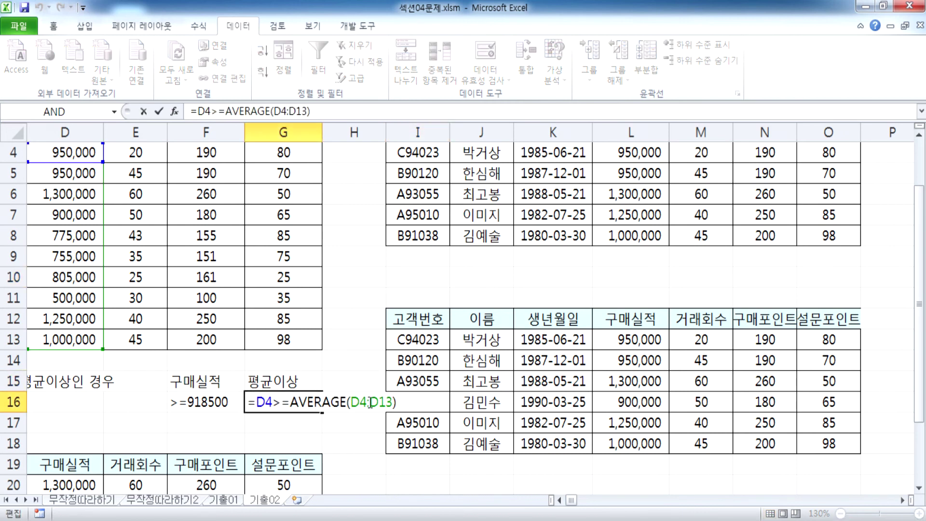
{"action": "left_click_drag", "start_coordinate": [355, 402], "coordinate": [393, 402]}
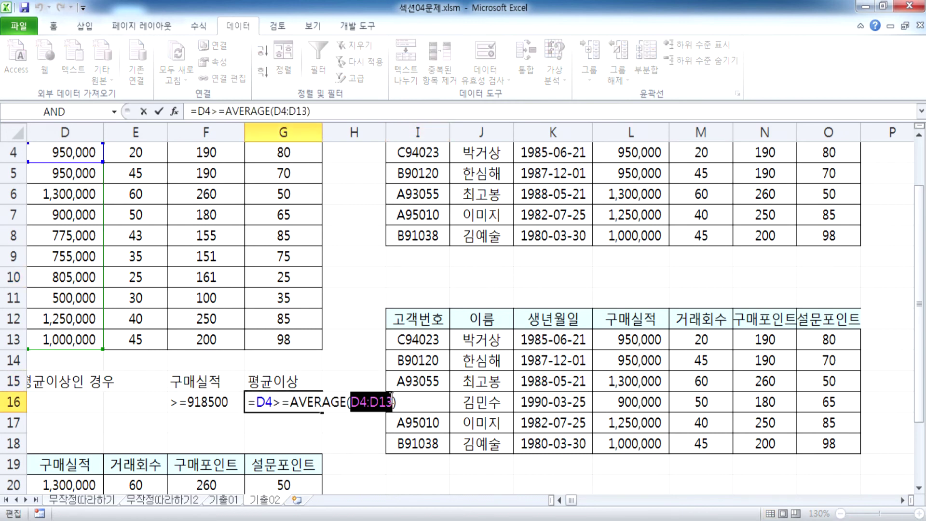
{"action": "key", "text": "F4"}
{"action": "key", "text": "Return"}
Clear the filter output starting at I12 by moving the blank range I21:O28 over it
{"action": "left_click_drag", "start_coordinate": [406, 322], "coordinate": [822, 441]}
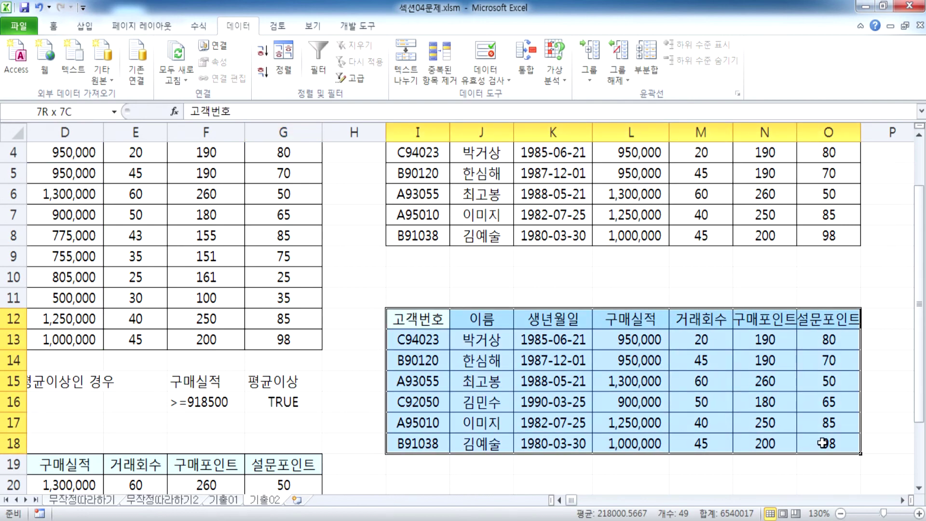
{"action": "scroll", "coordinate": [413, 384], "scroll_direction": "down", "scroll_amount": 3}
{"action": "left_click_drag", "start_coordinate": [410, 321], "coordinate": [849, 460]}
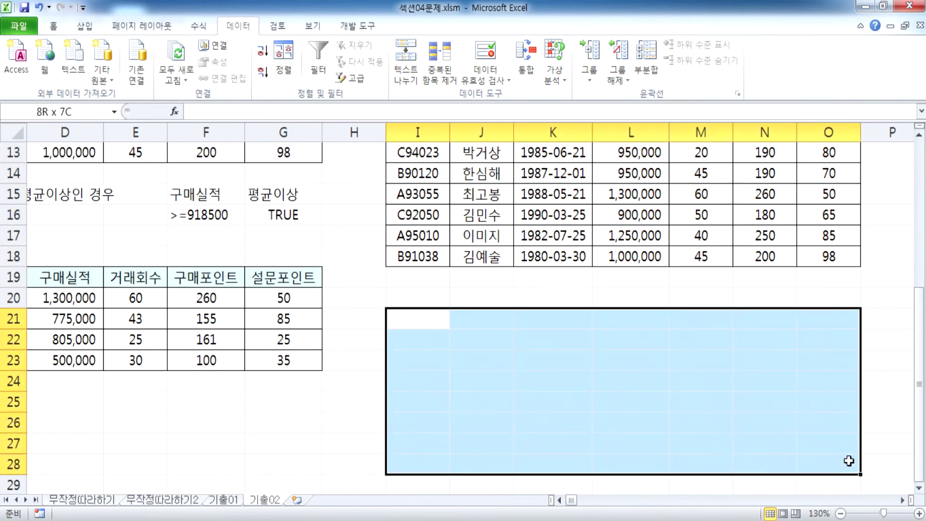
{"action": "key", "text": "ctrl+x"}
{"action": "scroll", "coordinate": [627, 386], "scroll_direction": "up", "scroll_amount": 2}
{"action": "left_click", "coordinate": [420, 256]}
{"action": "key", "text": "Return"}
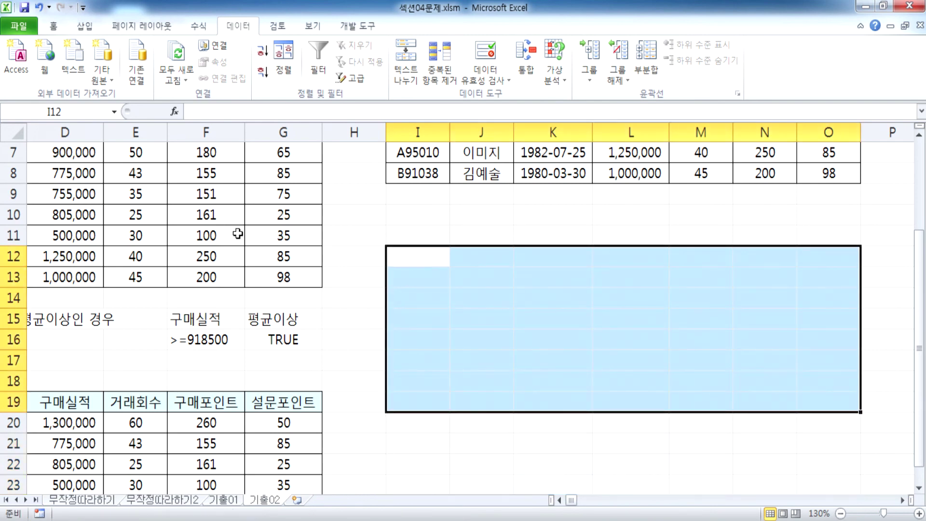
Rerun the advanced filter on A3:G13 with criteria G15:G16, copying the results to I12:O12
{"action": "left_click", "coordinate": [223, 231]}
{"action": "left_click", "coordinate": [352, 78]}
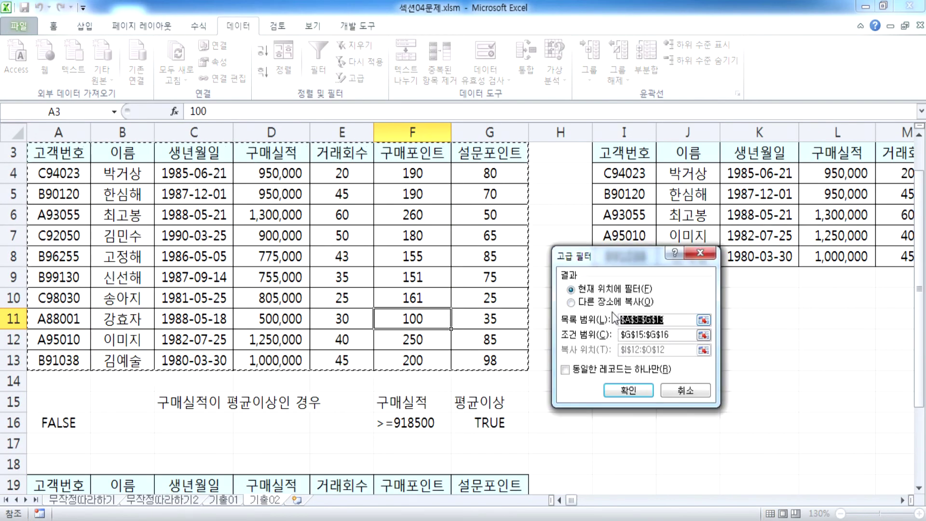
{"action": "left_click", "coordinate": [571, 302]}
{"action": "left_click", "coordinate": [651, 334]}
{"action": "left_click", "coordinate": [659, 350]}
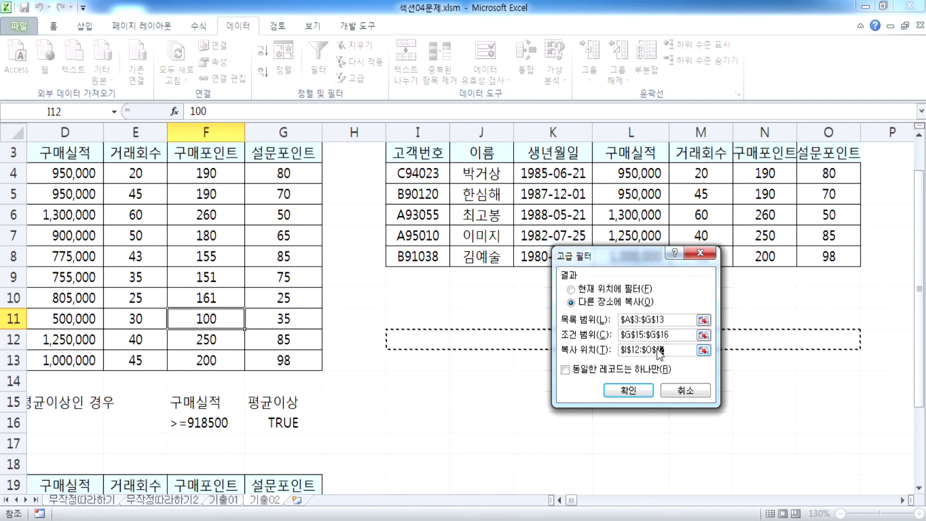
{"action": "left_click", "coordinate": [624, 390]}
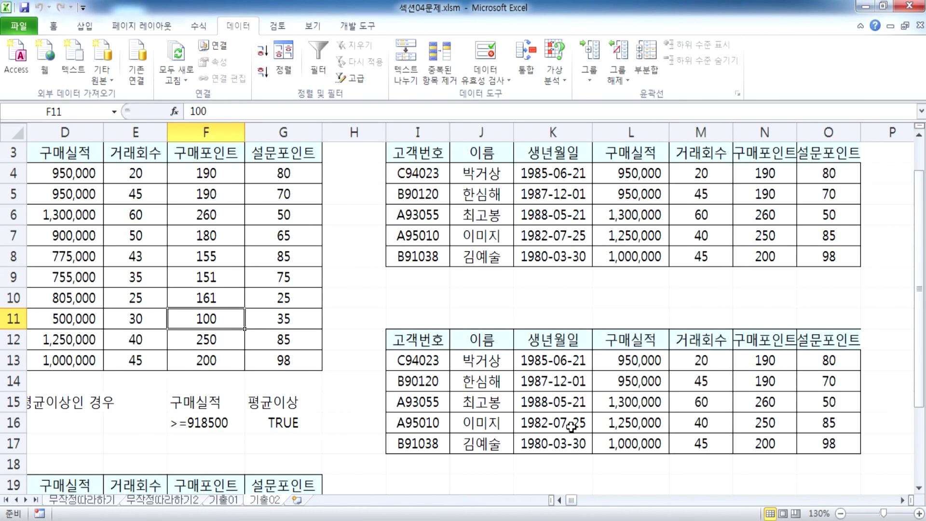
{"action": "scroll", "coordinate": [472, 381], "scroll_direction": "down", "scroll_amount": 2}
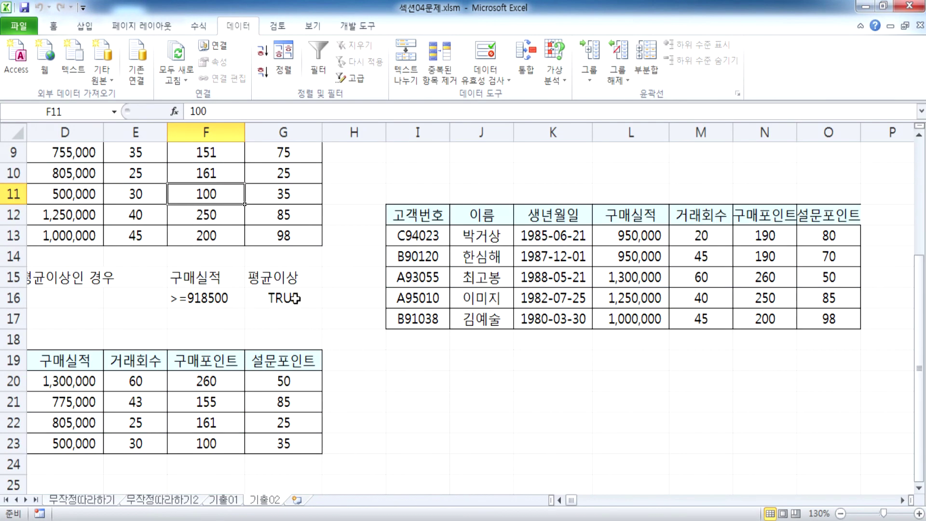
Examine the average comparison formula in cell G16 without changing it
{"action": "left_click", "coordinate": [293, 298]}
{"action": "key", "text": "F2"}
{"action": "scroll", "coordinate": [309, 307], "scroll_direction": "down", "scroll_amount": 2}
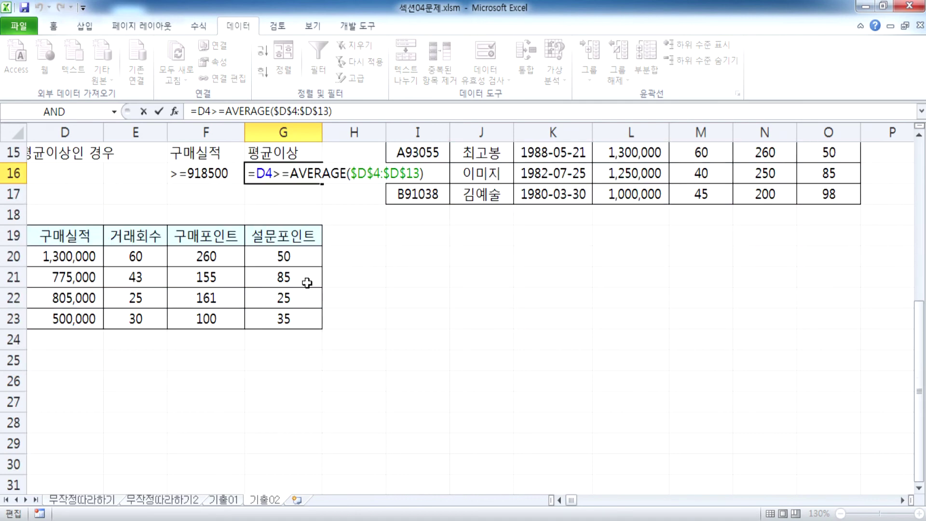
{"action": "key", "text": "Escape"}
{"action": "scroll", "coordinate": [307, 283], "scroll_direction": "up", "scroll_amount": 2}
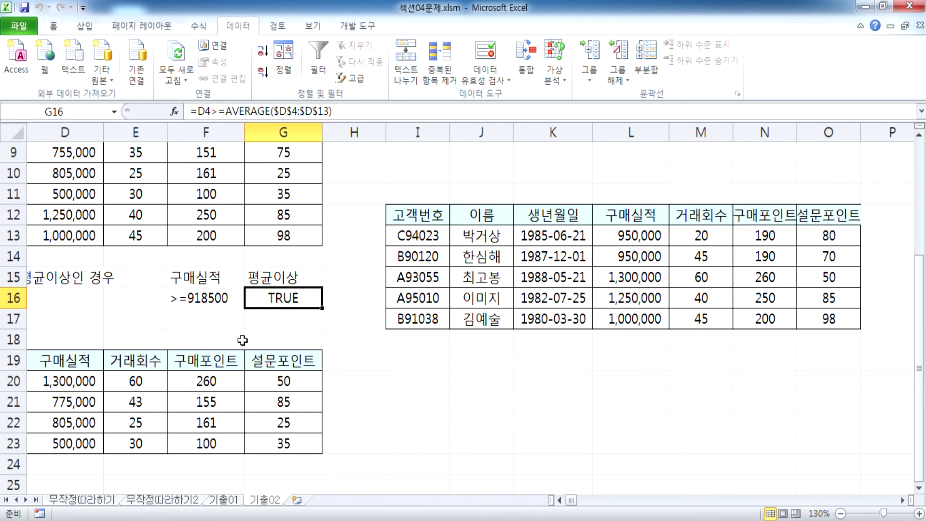
Enter the criteria heading 근무년수 in I21 and its condition >=7 in I22
{"action": "scroll", "coordinate": [411, 375], "scroll_direction": "down", "scroll_amount": 3}
{"action": "left_click", "coordinate": [417, 216]}
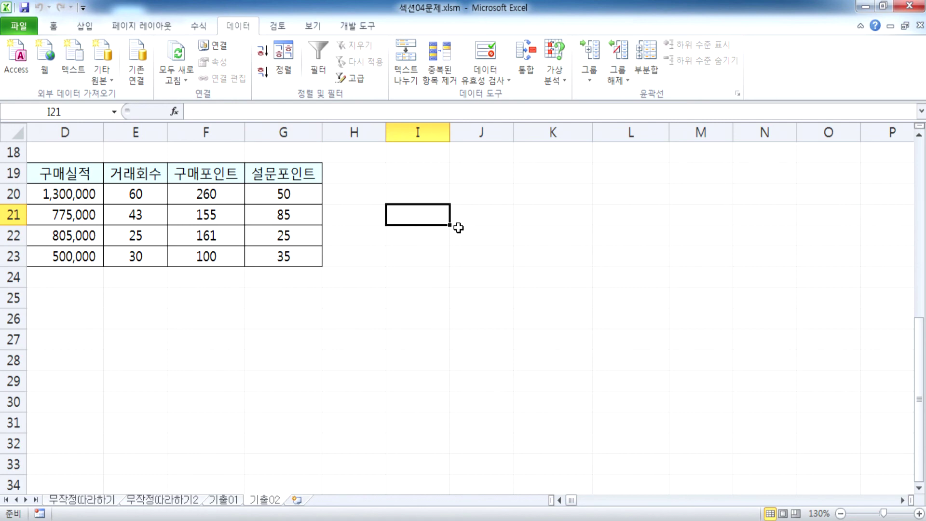
{"action": "type", "text": "근무년수"}
{"action": "key", "text": "Return"}
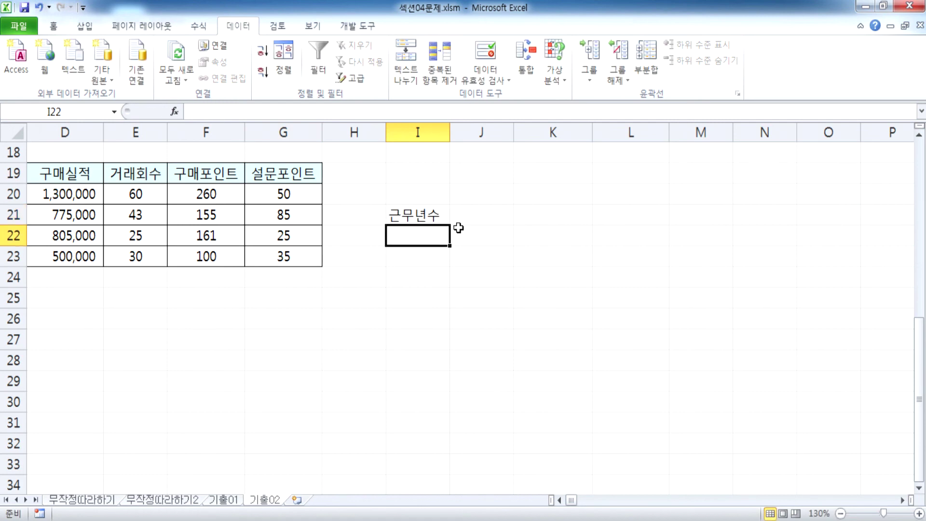
{"action": "type", "text": ">=7"}
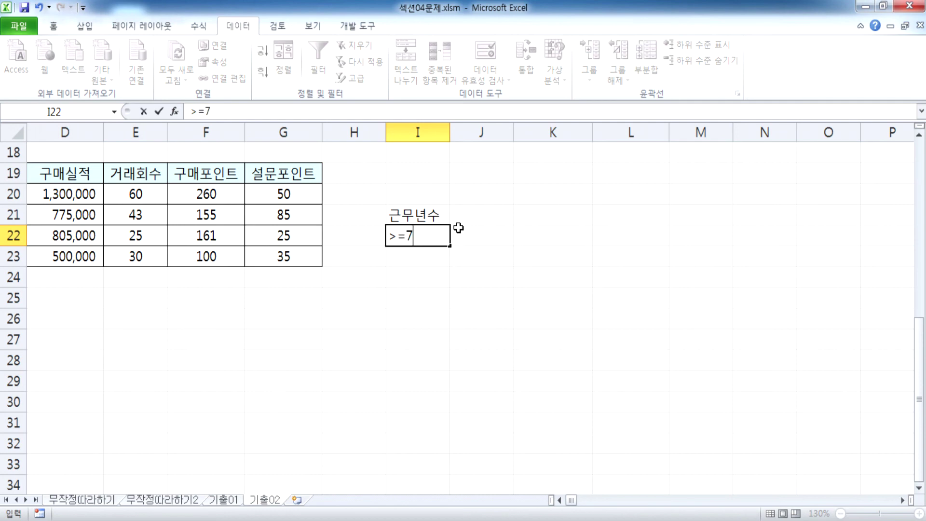
Enter the criteria heading 상여비율 in J21 and its condition <7% in J22
{"action": "left_click", "coordinate": [458, 227]}
{"action": "key", "text": "Up"}
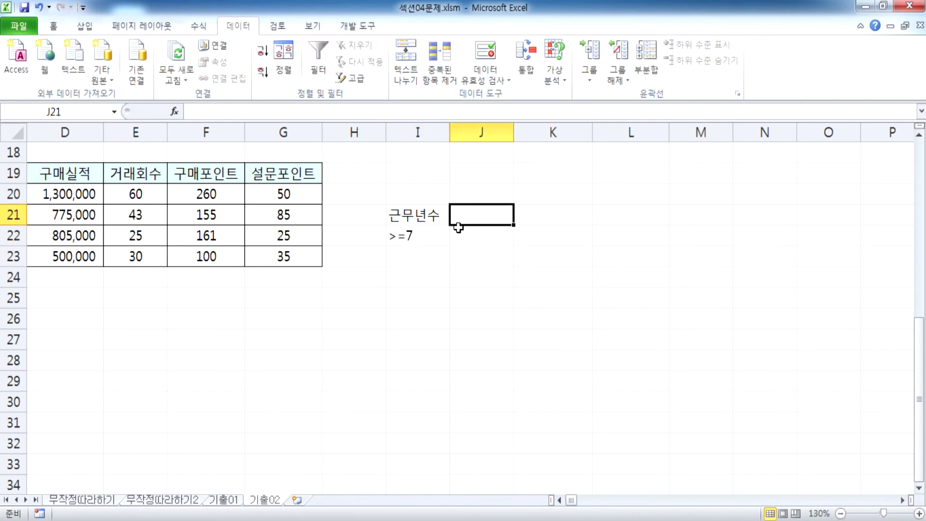
{"action": "type", "text": "상여비율"}
{"action": "key", "text": "Return"}
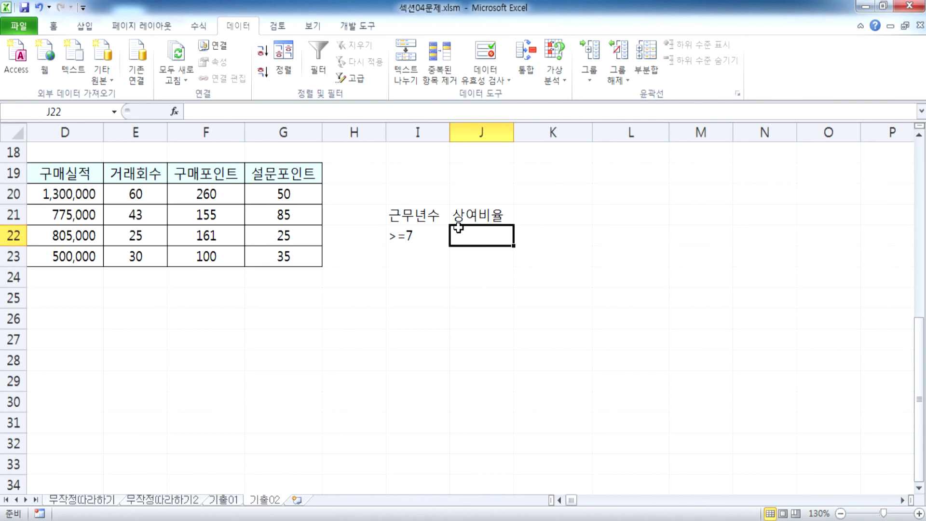
{"action": "type", "text": "<"}
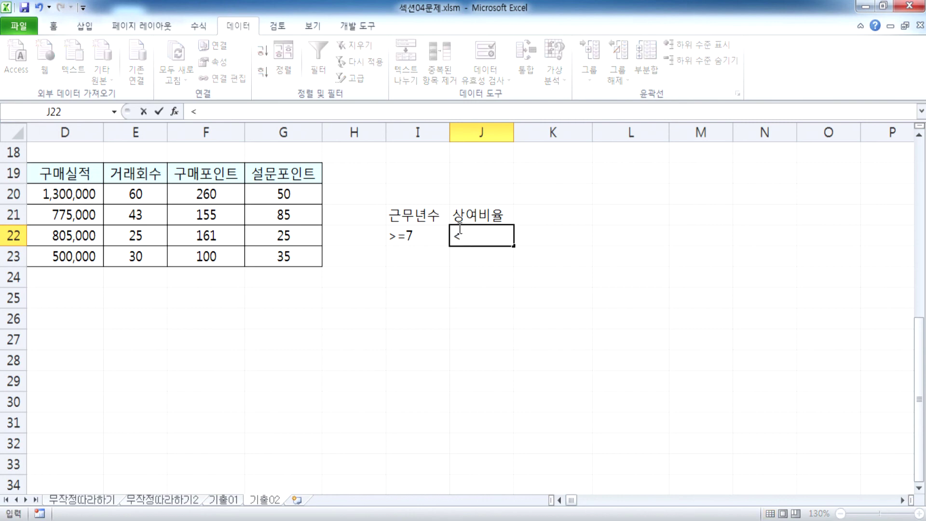
{"action": "type", "text": "7%"}
{"action": "key", "text": "Return"}
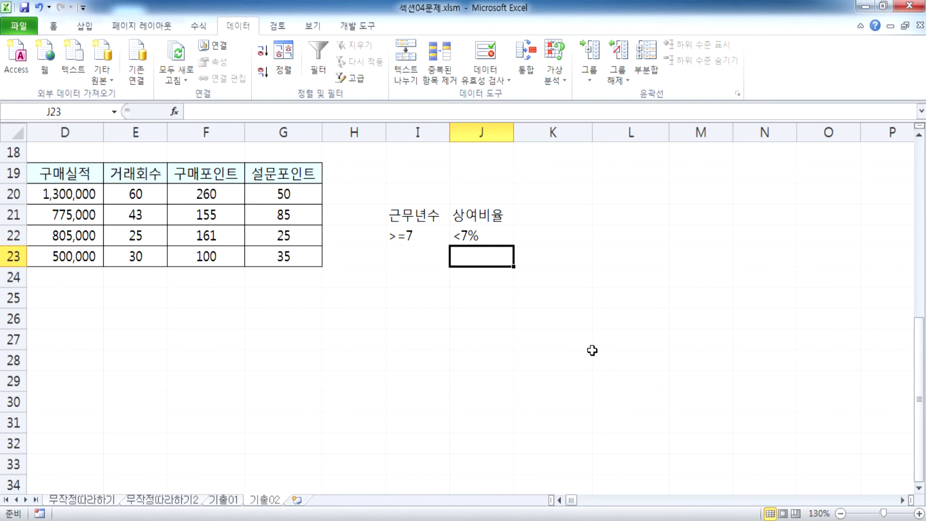
Move the <7% condition down to J23 as an OR layout and undo the move
{"action": "left_click", "coordinate": [475, 234]}
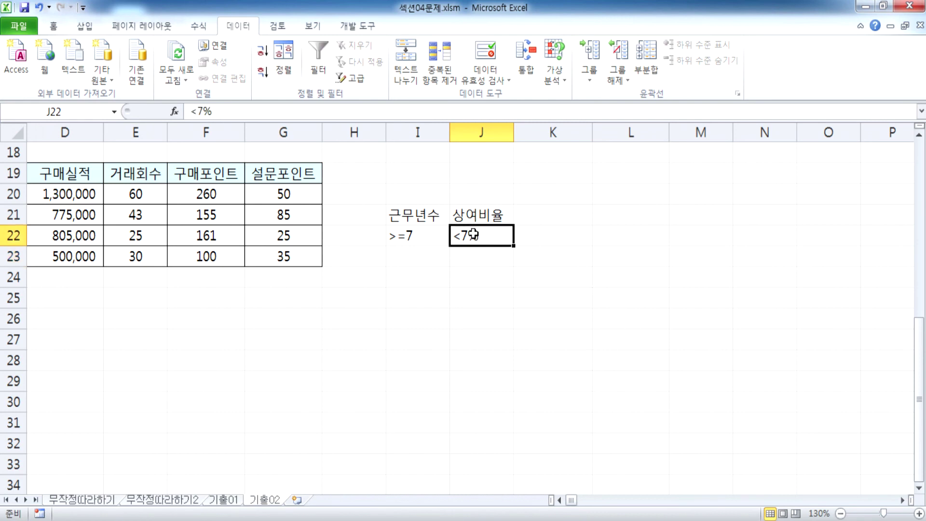
{"action": "left_click_drag", "start_coordinate": [480, 248], "coordinate": [481, 268]}
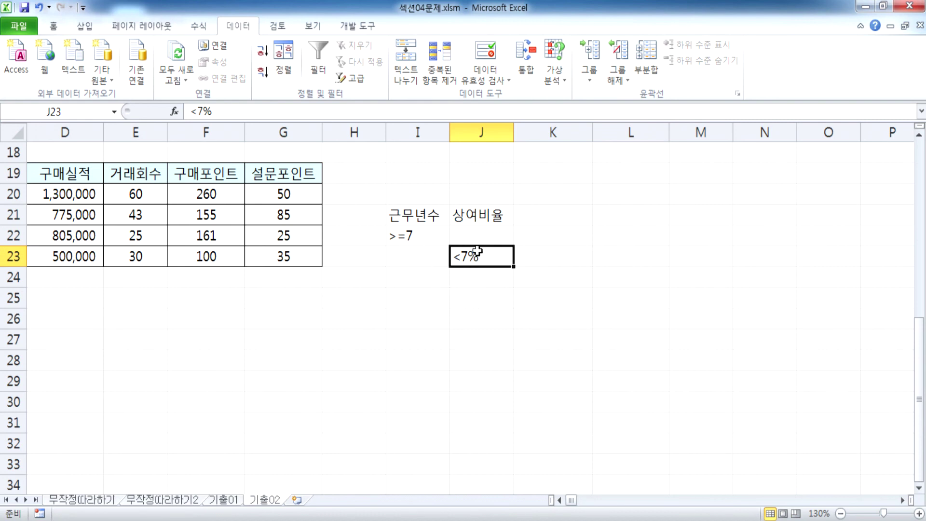
{"action": "key", "text": "ctrl+z"}
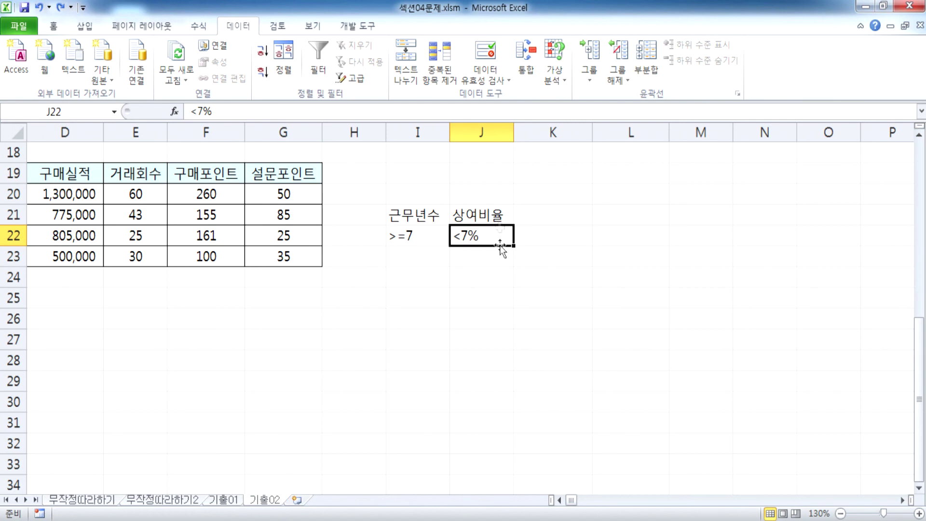
{"action": "left_click", "coordinate": [426, 265]}
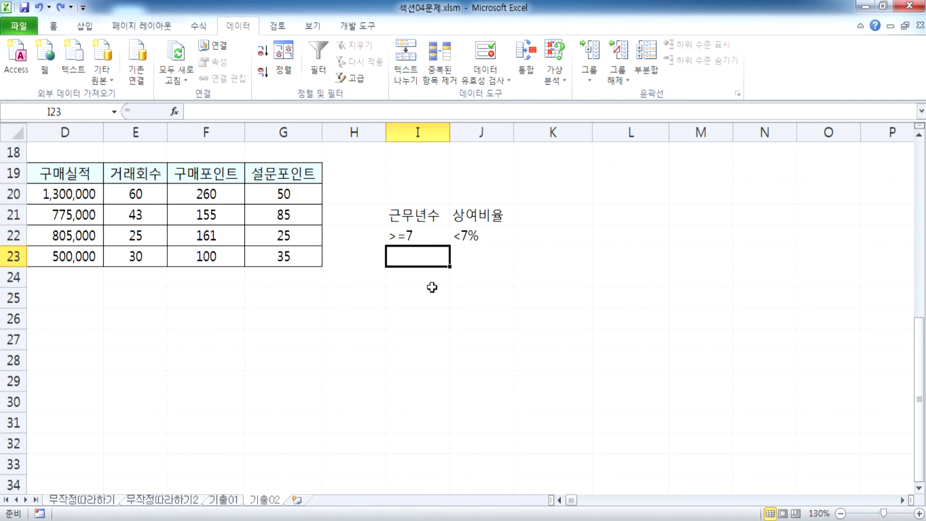
Enter the formula =SQRT(500.7) in the blank cell G29, viewed at an enlarged zoom
{"action": "mouse_move", "coordinate": [397, 518]}
{"action": "scroll", "coordinate": [360, 330], "scroll_direction": "down", "scroll_amount": 3}
{"action": "left_click", "coordinate": [287, 194]}
{"action": "scroll", "coordinate": [279, 246], "scroll_direction": "up", "scroll_amount": 4, "text": "ctrl"}
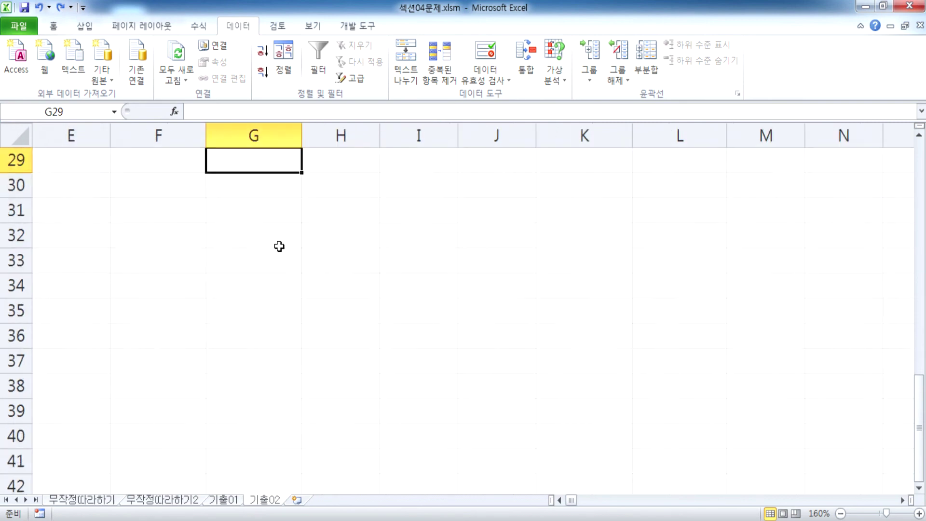
{"action": "type", "text": "=ㄴㅂㄳ("}
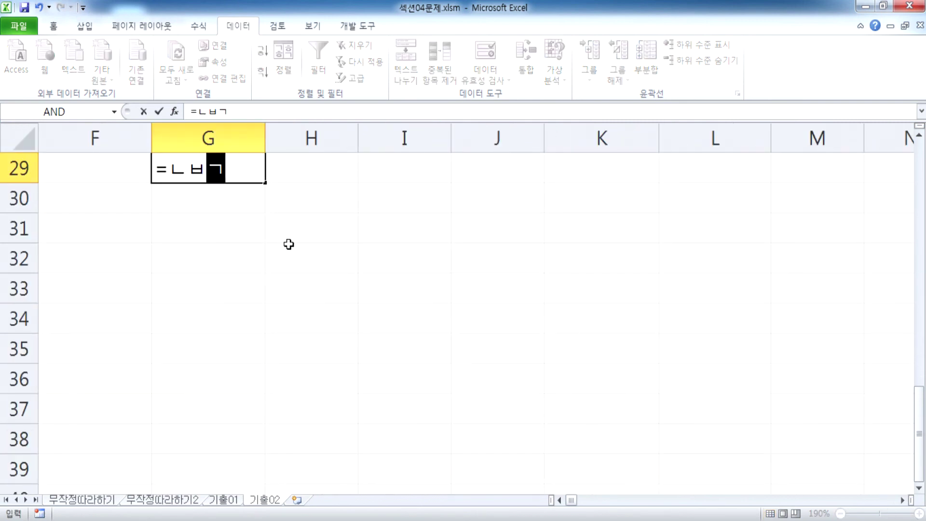
{"action": "key", "text": "Escape"}
{"action": "type", "text": "=sq"}
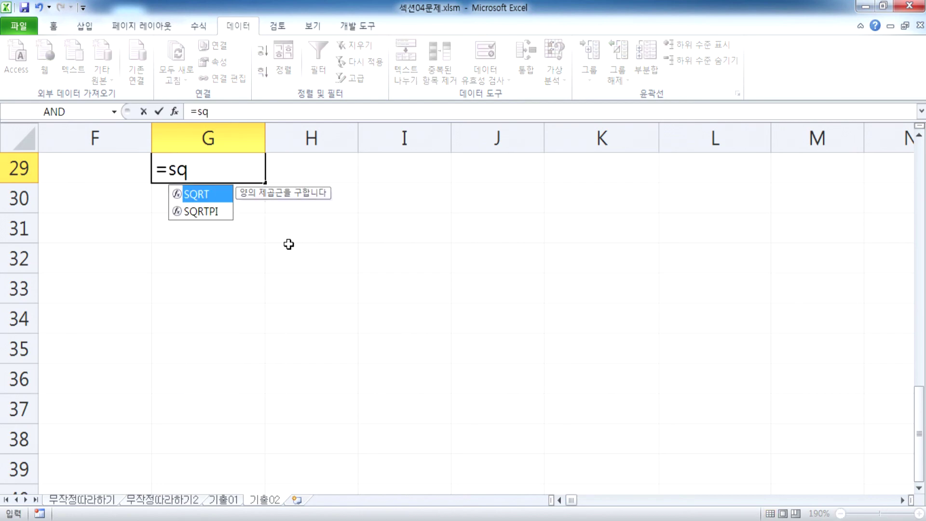
{"action": "key", "text": "Tab"}
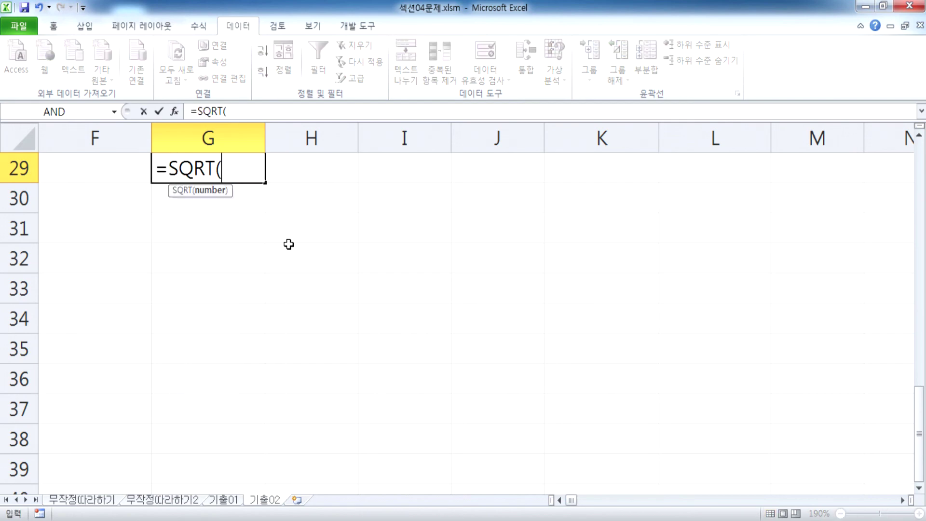
{"action": "type", "text": "500.7)"}
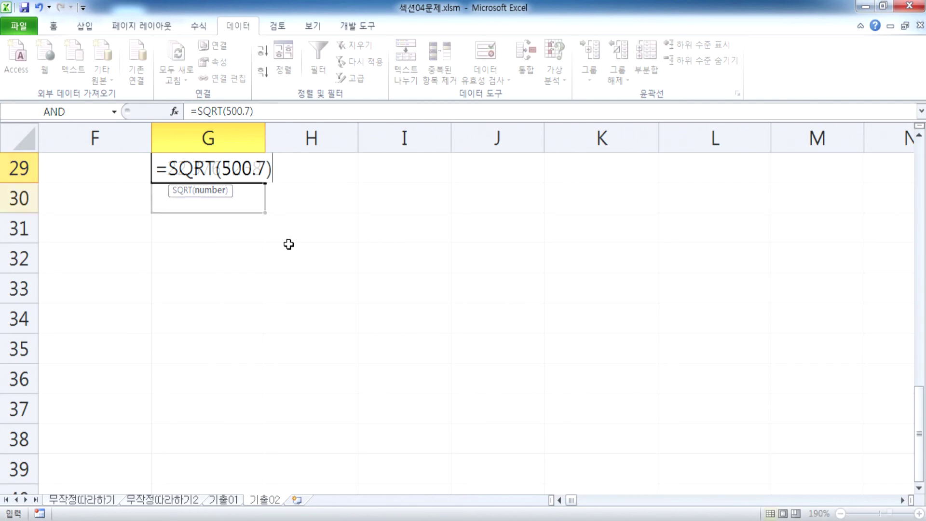
{"action": "key", "text": "Return"}
{"action": "key", "text": "Up"}
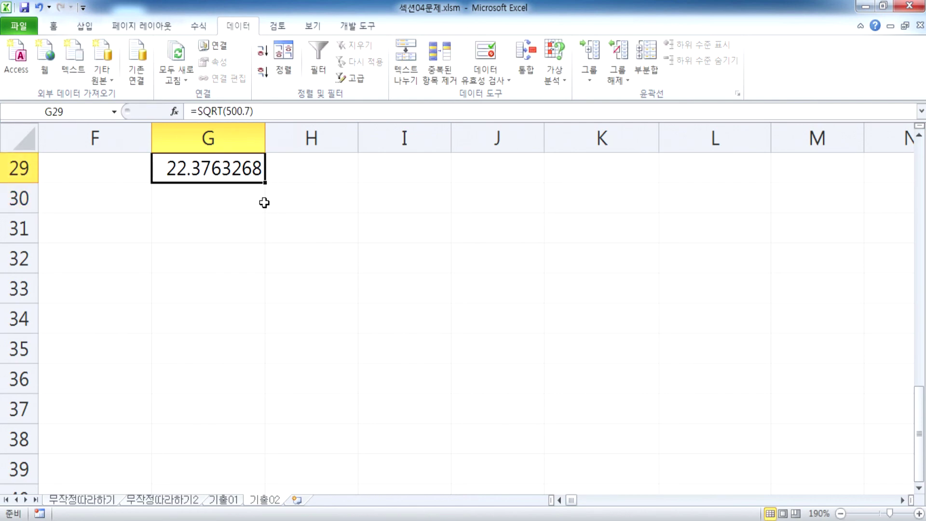
Remove the decimal part from the G29 formula so it reads =SQRT(500)
{"action": "key", "text": "F2"}
{"action": "left_click_drag", "start_coordinate": [251, 168], "coordinate": [273, 179]}
{"action": "key", "text": "BackSpace"}
{"action": "key", "text": "Return"}
Change the number in the G29 square root formula to 400
{"action": "left_click", "coordinate": [198, 169]}
{"action": "key", "text": "F2"}
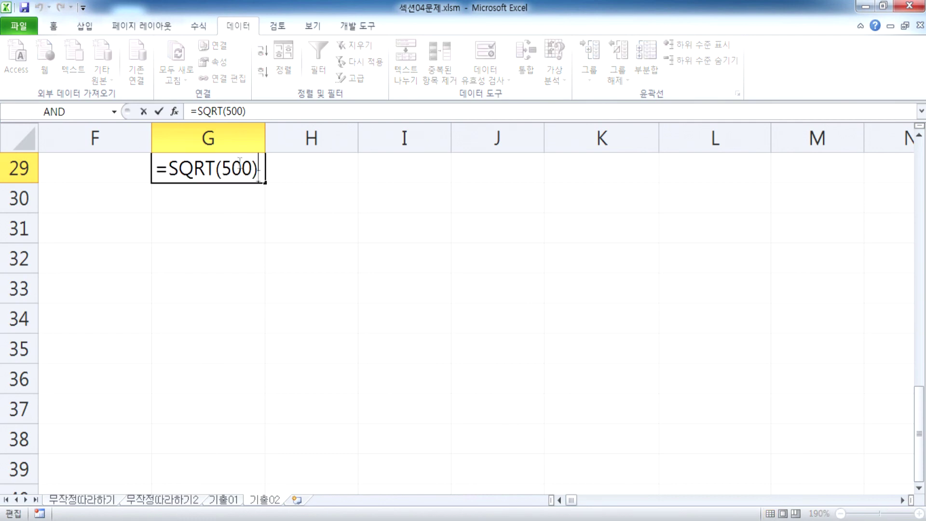
{"action": "left_click_drag", "start_coordinate": [222, 169], "coordinate": [230, 169]}
{"action": "type", "text": "4"}
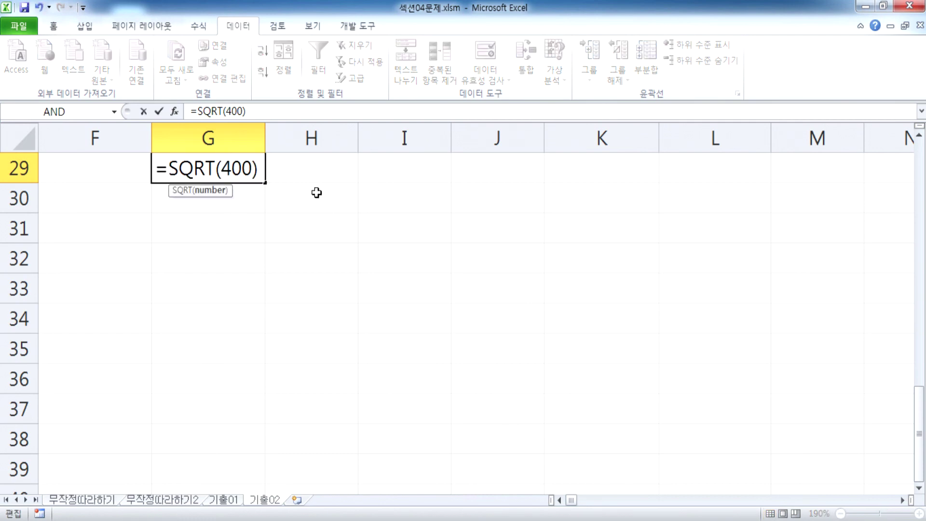
{"action": "key", "text": "Return"}
Change the number in the G29 square root formula to 401
{"action": "left_click", "coordinate": [256, 169]}
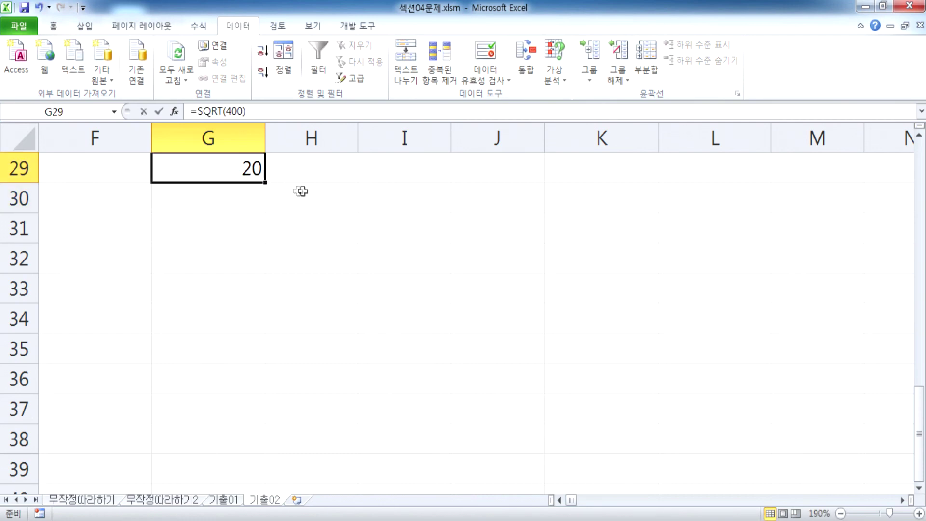
{"action": "key", "text": "F2"}
{"action": "key", "text": "Left"}
{"action": "key", "text": "shift+Left"}
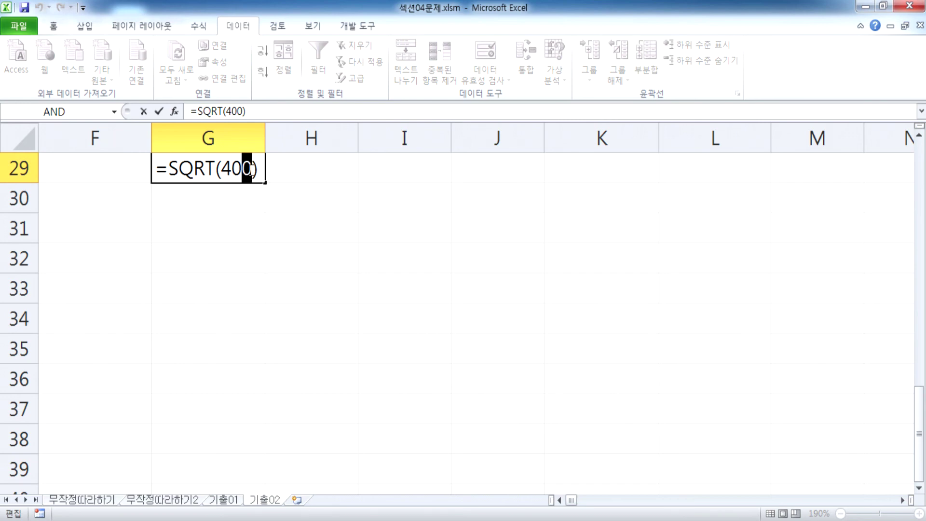
{"action": "type", "text": "1"}
{"action": "key", "text": "Return"}
{"action": "key", "text": "Up"}
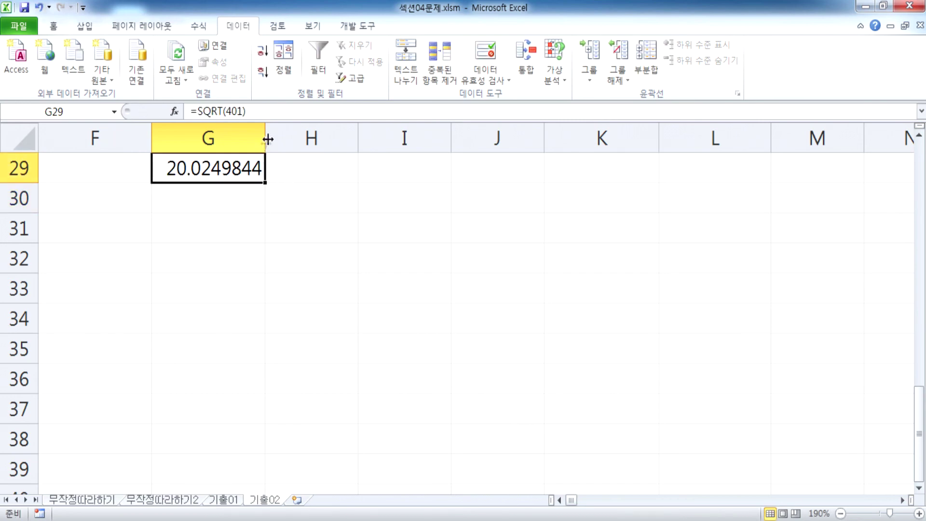
Widen column G to inspect more decimals of the square root, undo the widening, and check the G29 formula
{"action": "left_click_drag", "start_coordinate": [265, 138], "coordinate": [333, 140]}
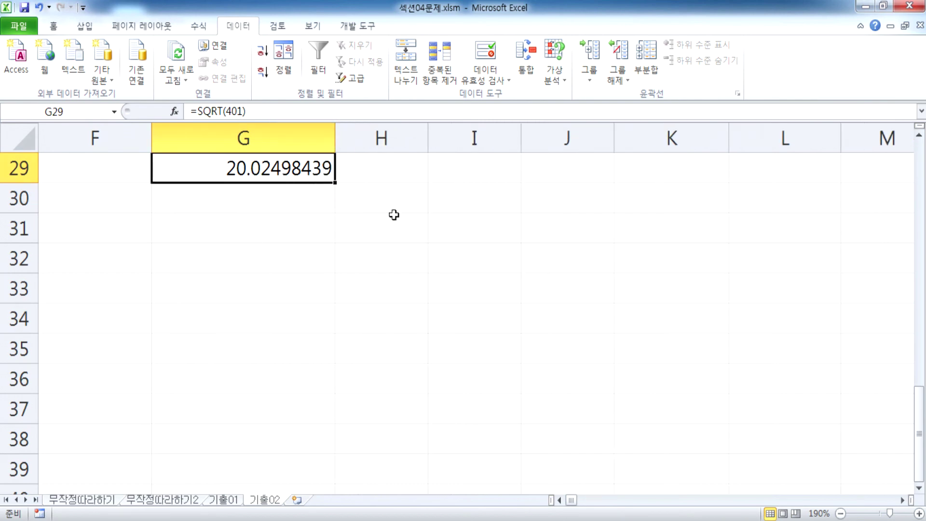
{"action": "key", "text": "ctrl+z"}
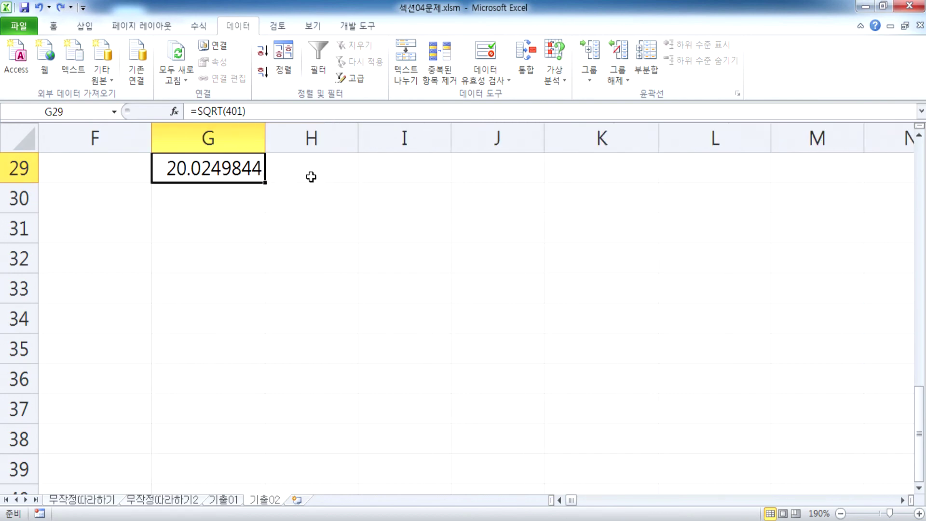
{"action": "key", "text": "F2"}
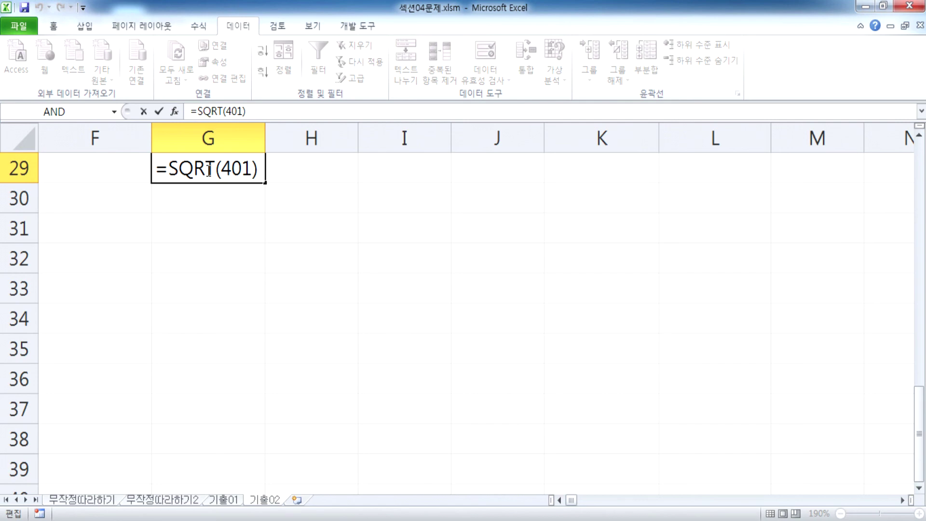
{"action": "key", "text": "ctrl+grave"}
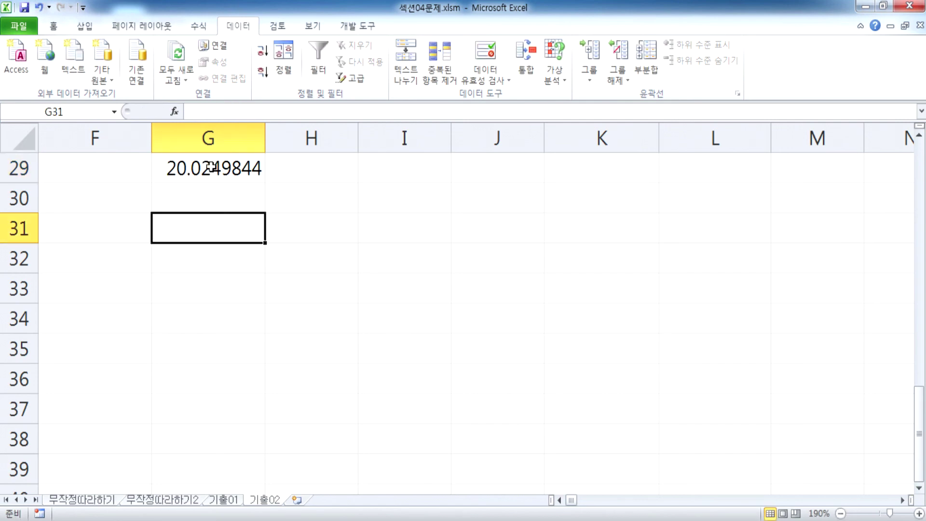